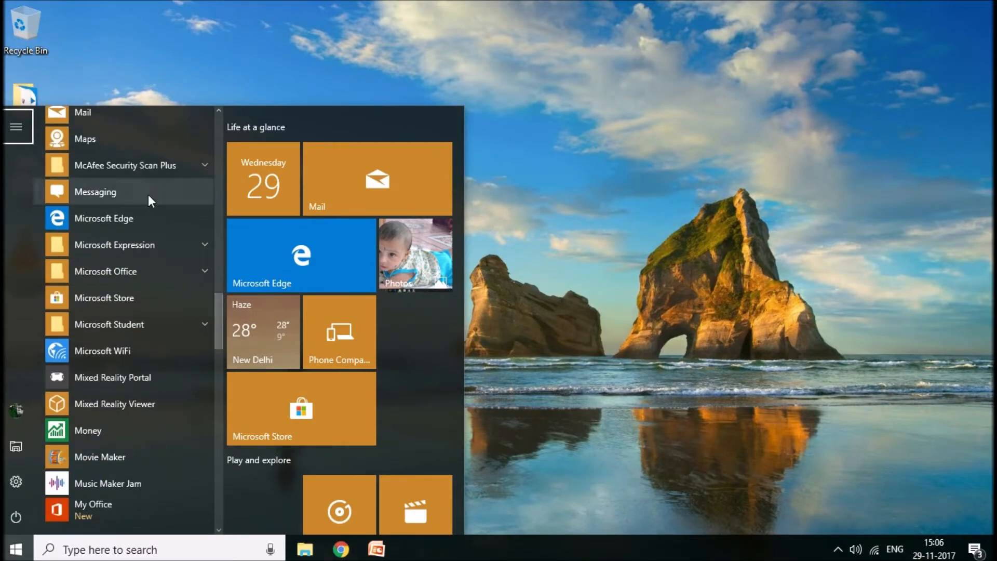
# - Launch Microsoft Office Word 2007 from the installed Microsoft Office programs
pyautogui.click(136, 264)
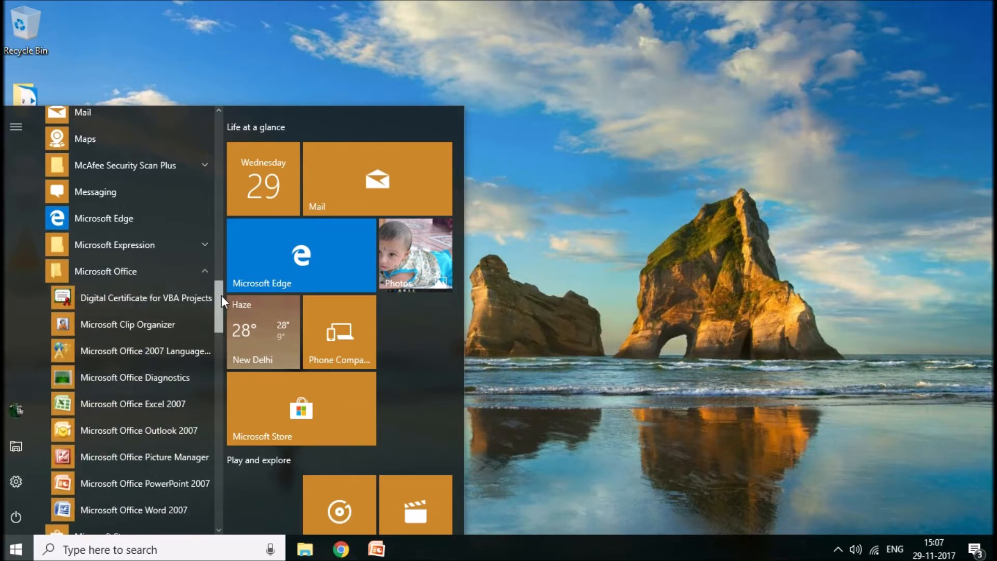
pyautogui.moveTo(221, 295); pyautogui.dragTo(221, 309)
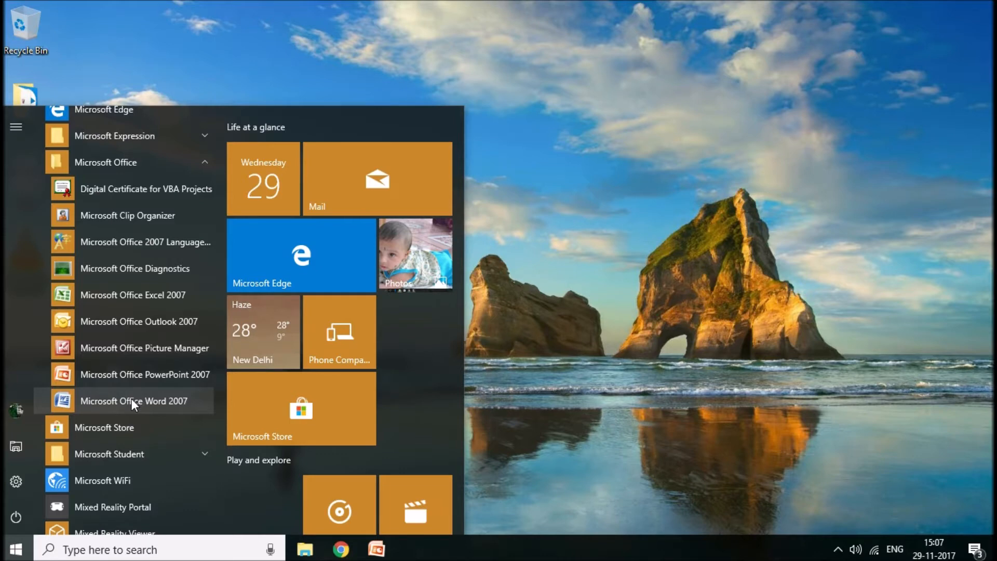
pyautogui.click(132, 400)
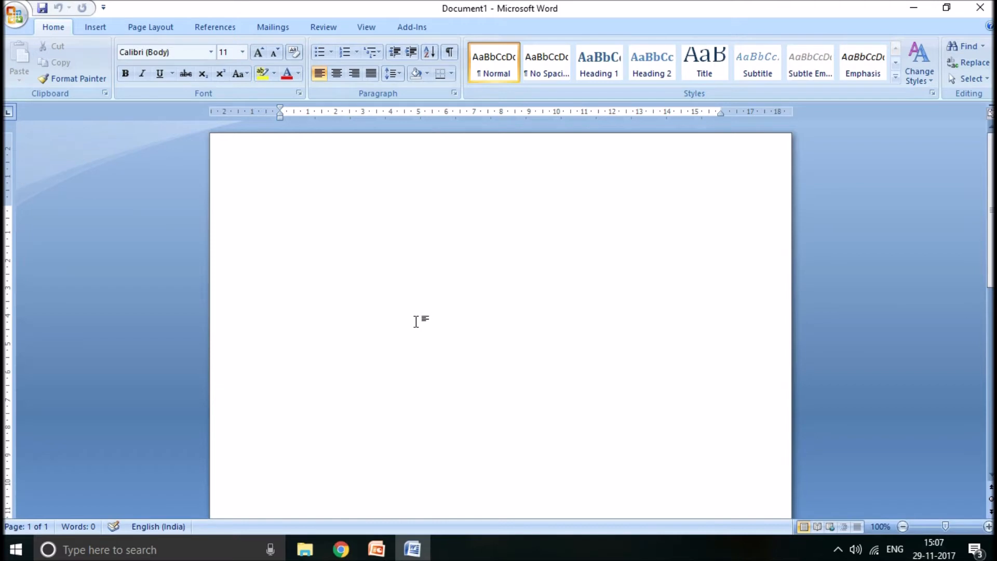
# - Look over the Office file commands and recent documents, and the options of the Font dialog, leaving all settings as they are
pyautogui.click(21, 16)
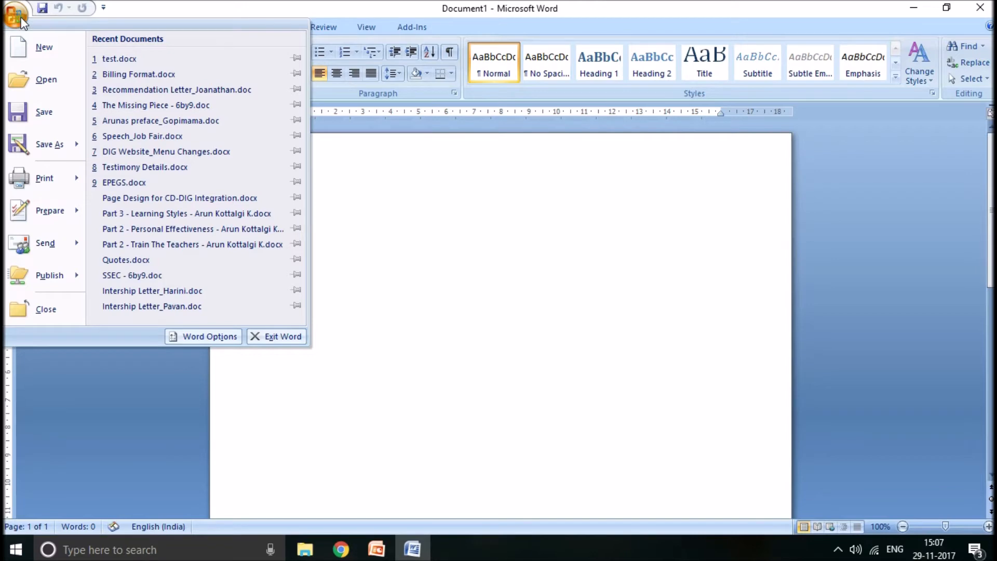
pyautogui.click(441, 258)
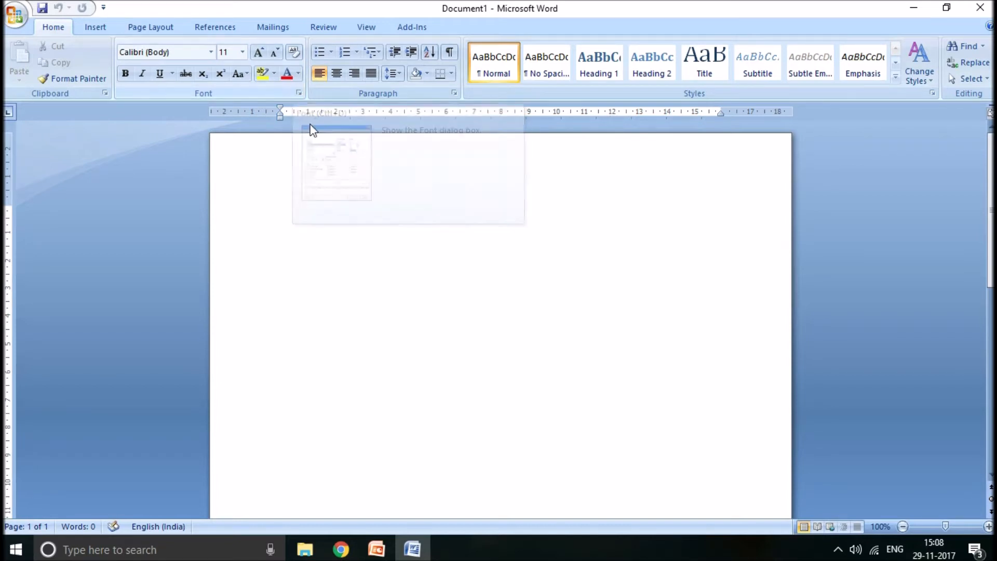
pyautogui.click(299, 95)
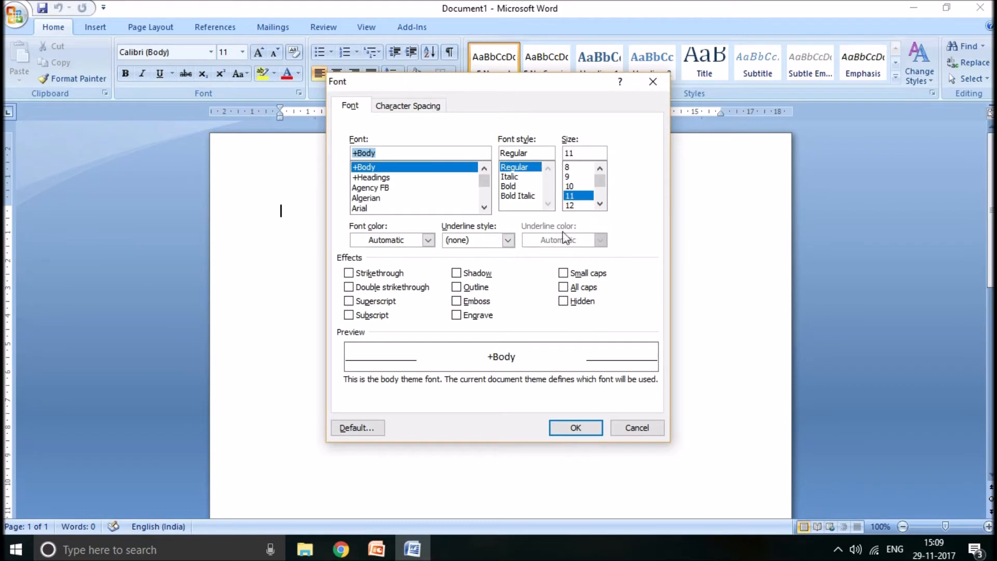
pyautogui.click(654, 82)
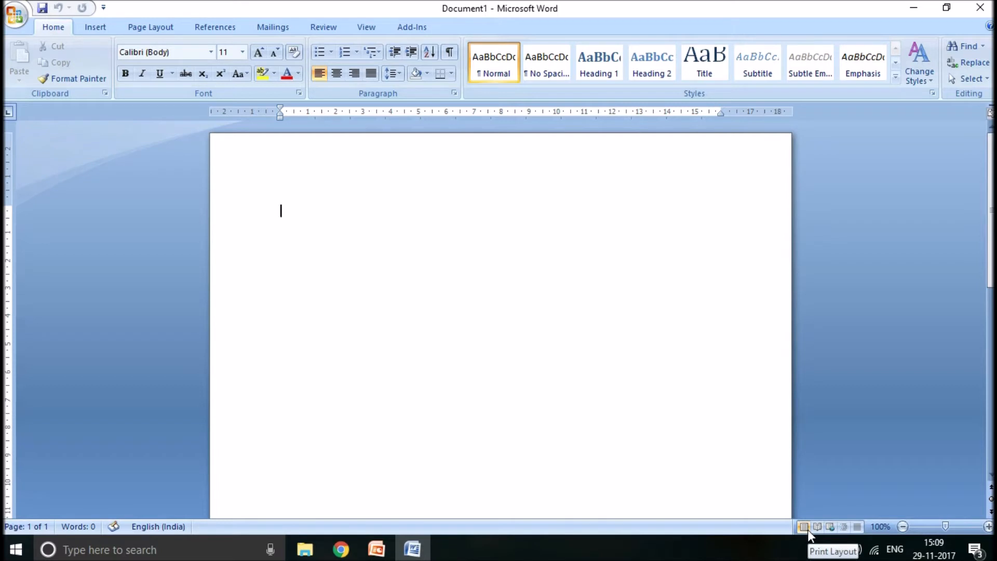
# - Zoom the blank page out to 90% and back in to 100%
pyautogui.click(903, 527)
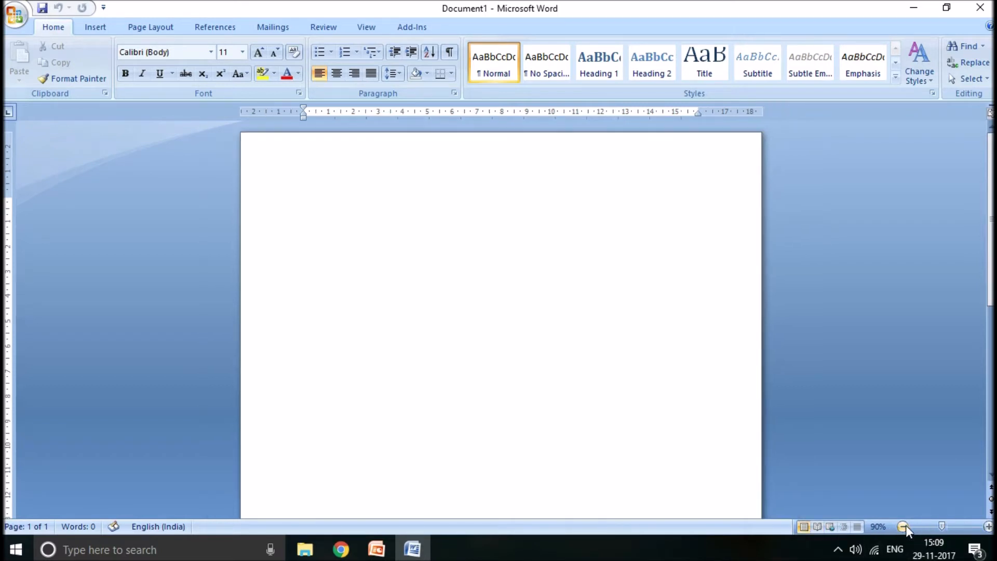
pyautogui.click(989, 526)
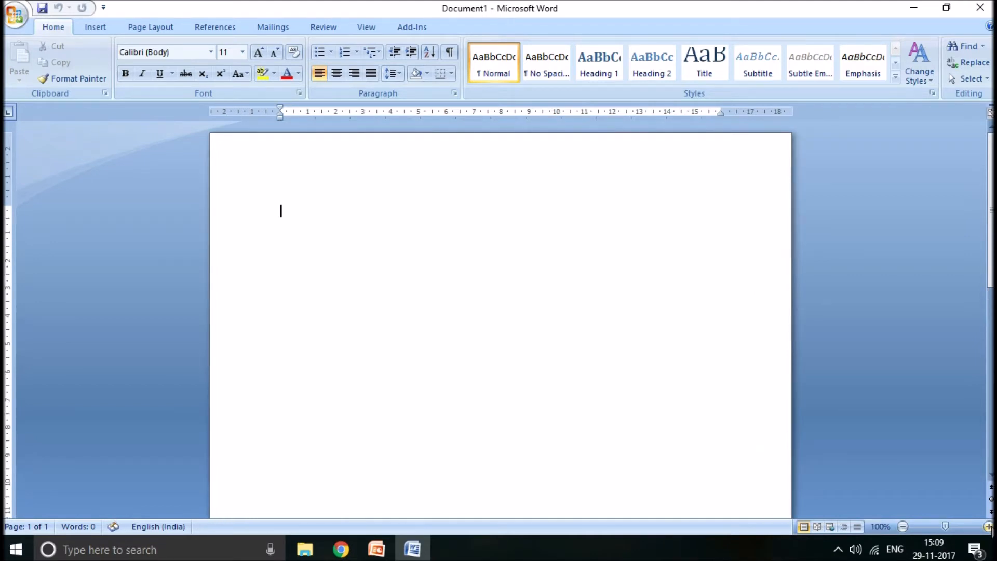
pyautogui.moveTo(992, 223); pyautogui.dragTo(986, 182)
# - Write "Communication is the transfer of information from one person to anither" at the start of the blank document
pyautogui.write('Communicat')
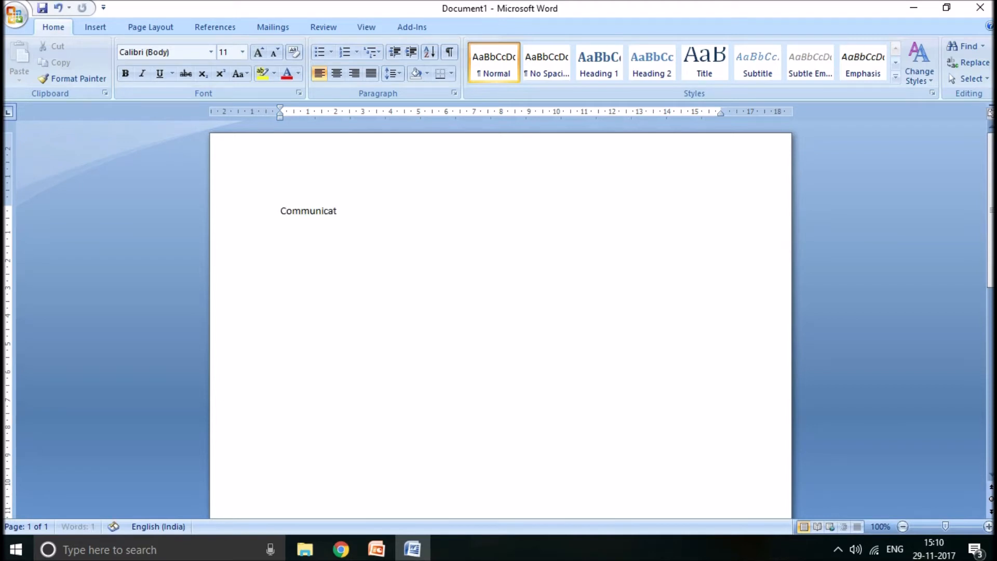
pyautogui.write('ion is the transfer of inform')
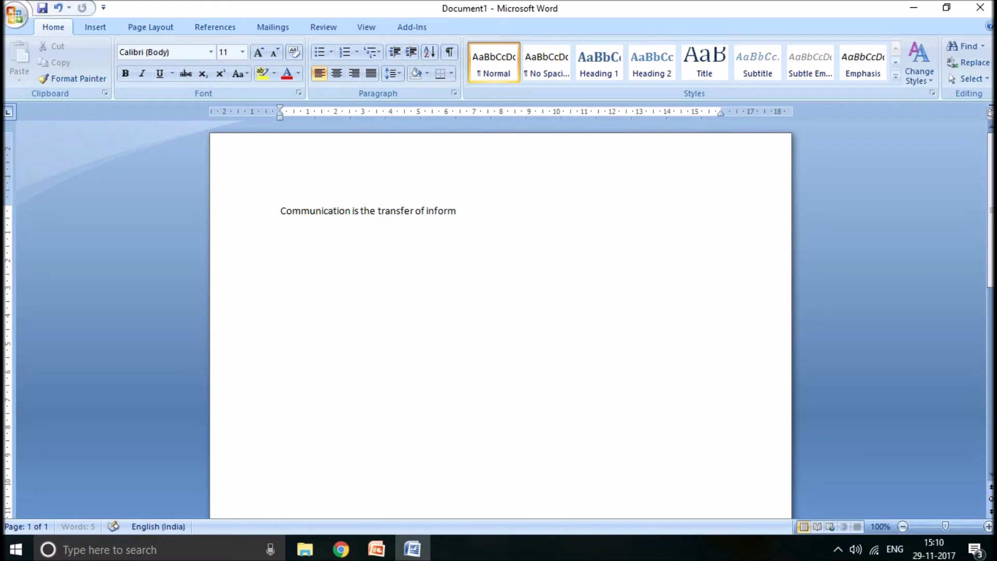
pyautogui.write('ation from one person to anither,')
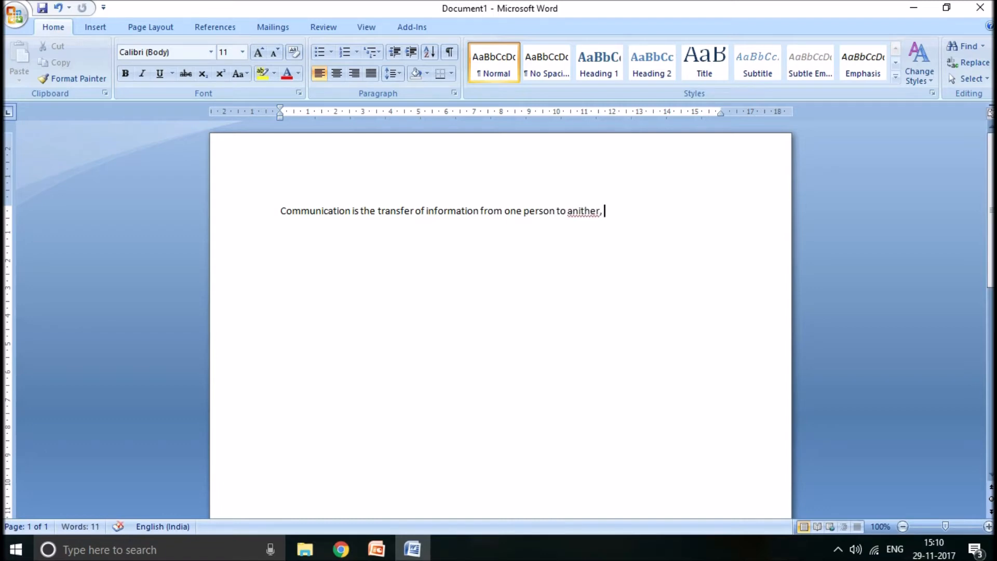
pyautogui.press('BackSpace')
# - Continue the paragraph with ". If the intended and received message is the same then it can be termed as effective communication"
pyautogui.write('. If the intended and')
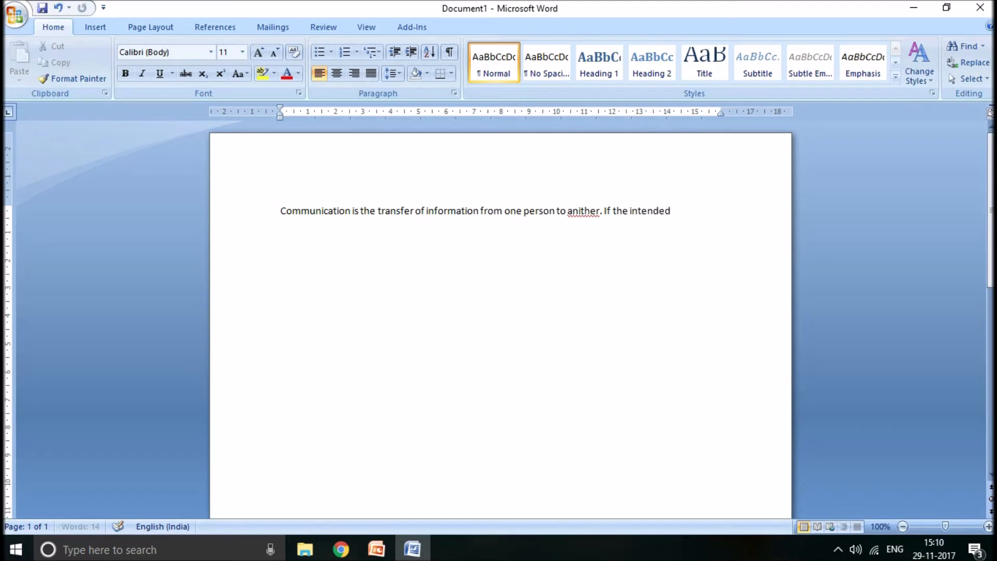
pyautogui.write(' received')
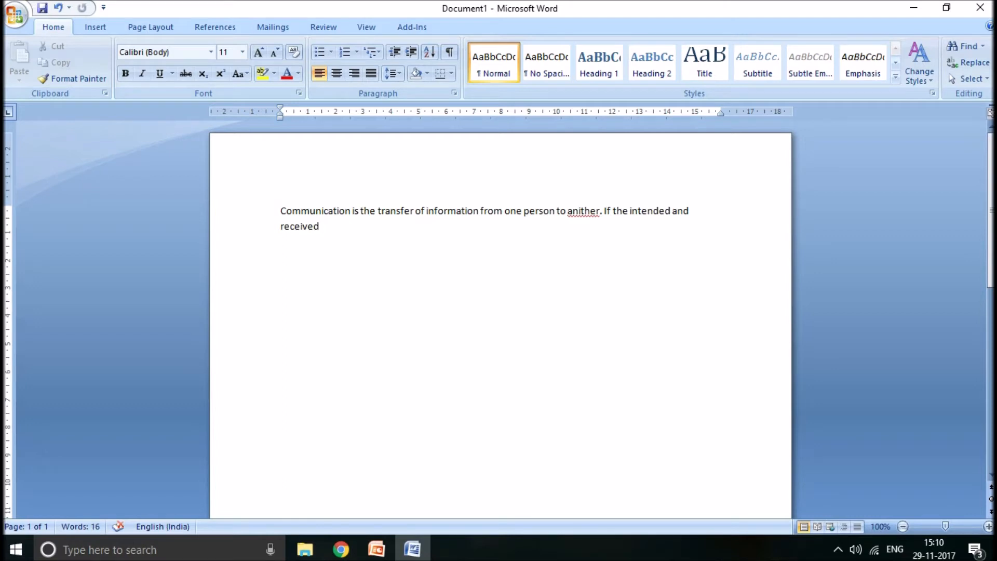
pyautogui.write('message is the same then it can be ter')
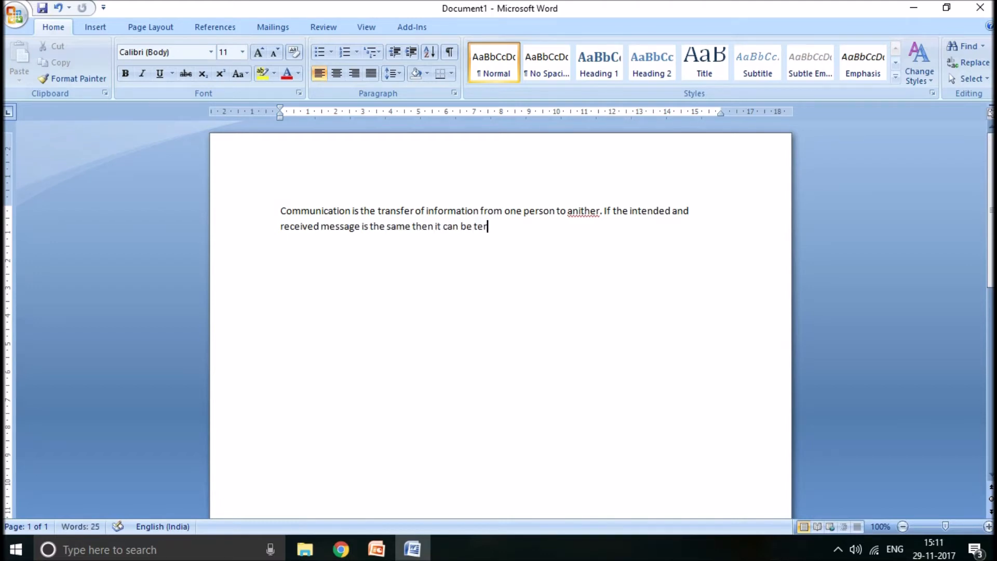
pyautogui.write('med as effective communicat')
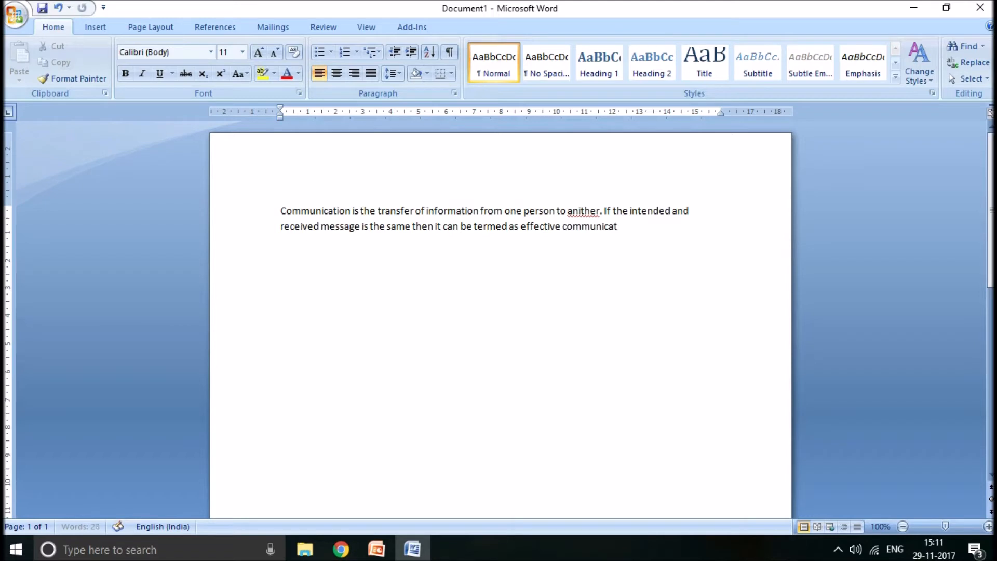
pyautogui.write('ion other wise the com')
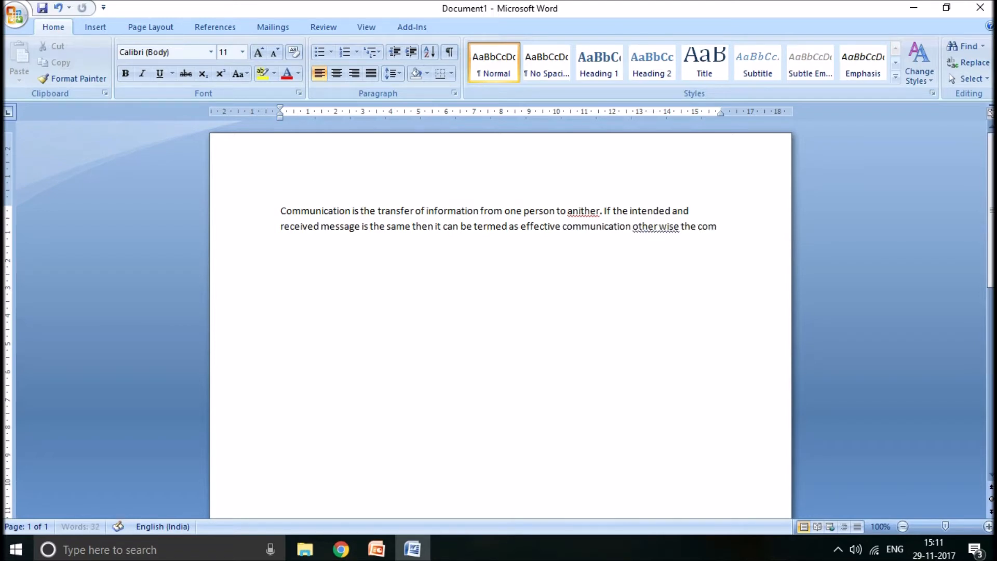
pyautogui.write('munication be')
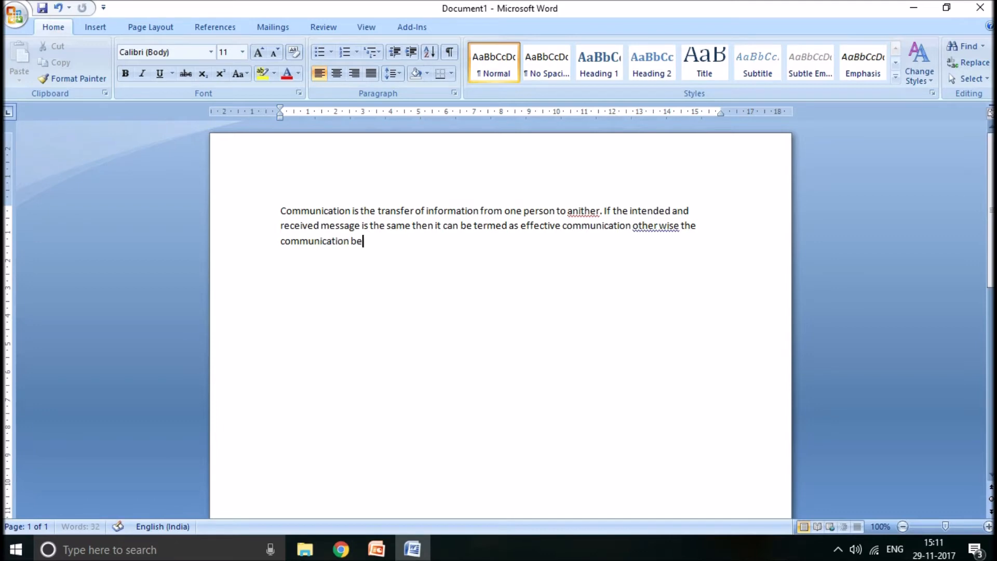
pyautogui.write('comes ineffective.n')
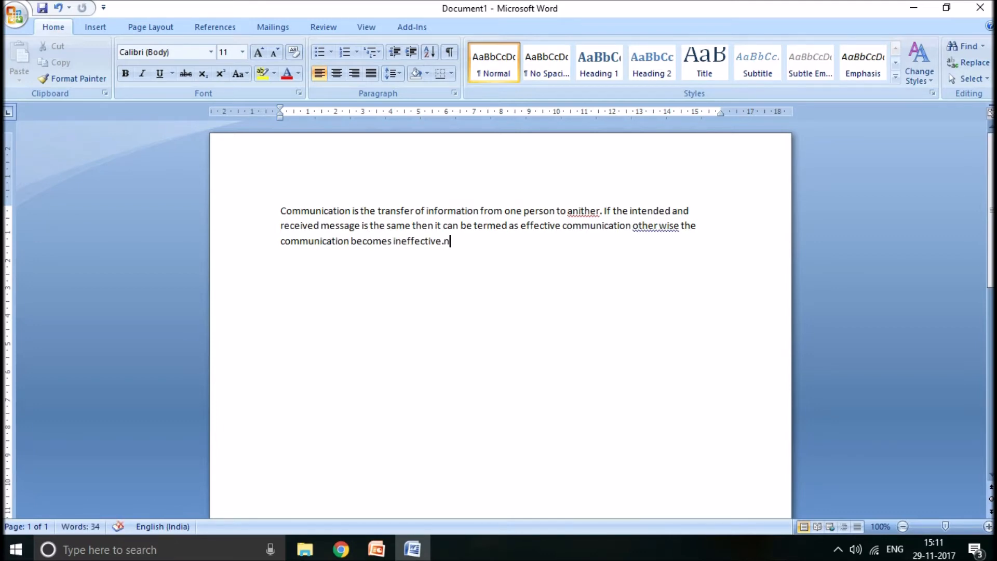
# - Finish the paragraph with "other wise the communication becomes ineffective."
pyautogui.press('BackSpace')
# - Switch to PowerPoint to check the "Topics for Demo" slide, and return to the Word document
pyautogui.click(378, 554)
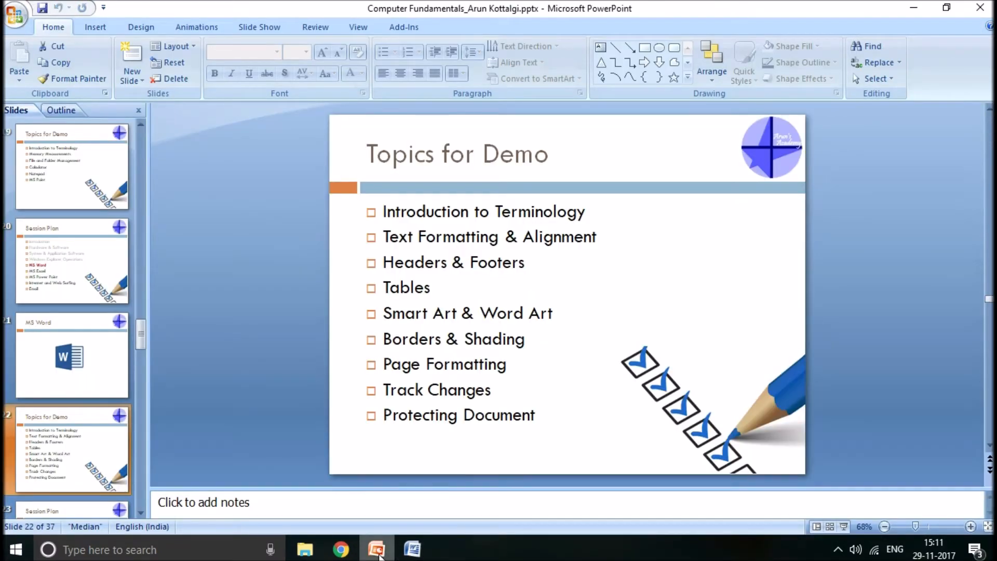
pyautogui.click(412, 550)
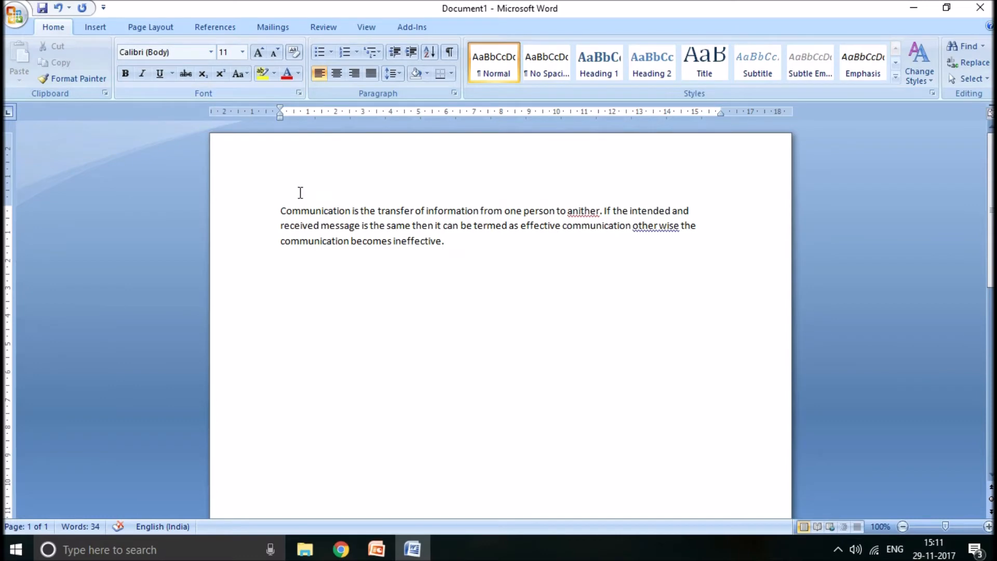
# - Format the whole paragraph in Times New Roman at size 12
pyautogui.moveTo(279, 204); pyautogui.dragTo(449, 251)
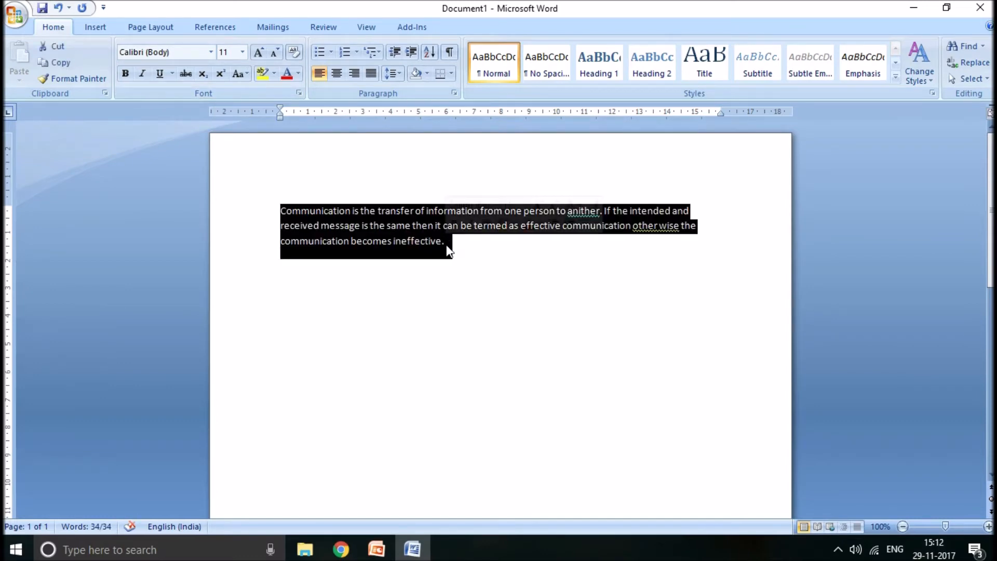
pyautogui.click(211, 53)
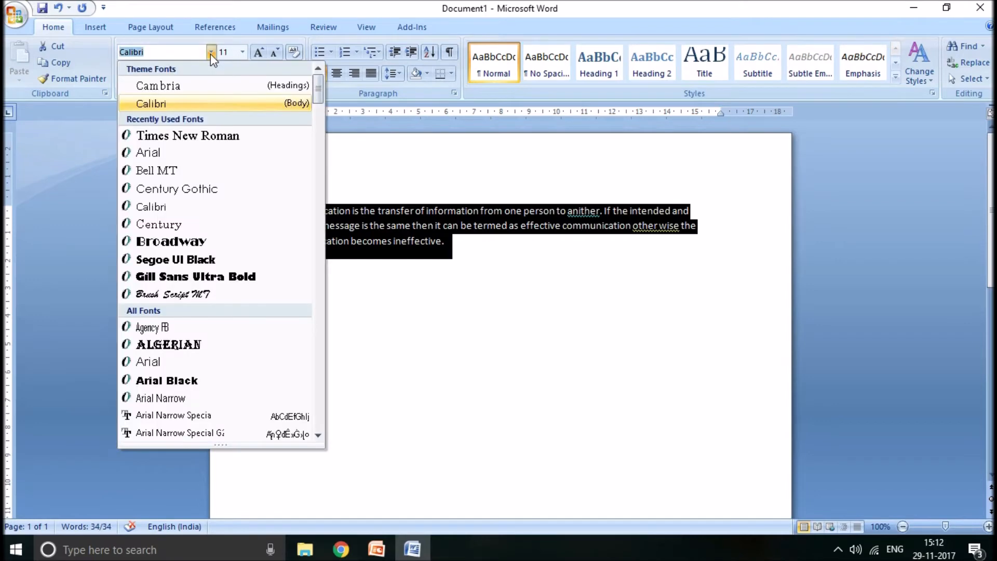
pyautogui.click(203, 136)
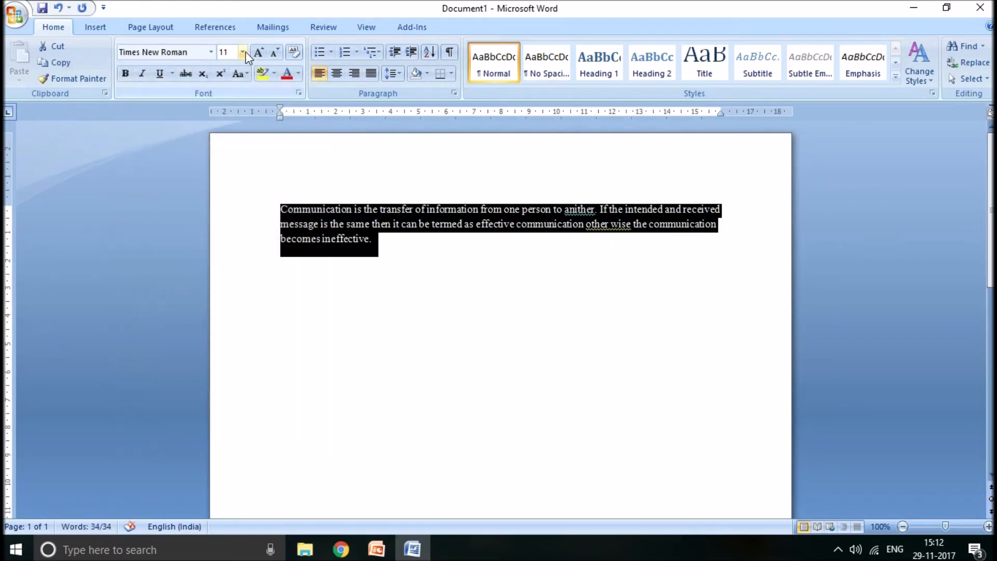
pyautogui.click(243, 52)
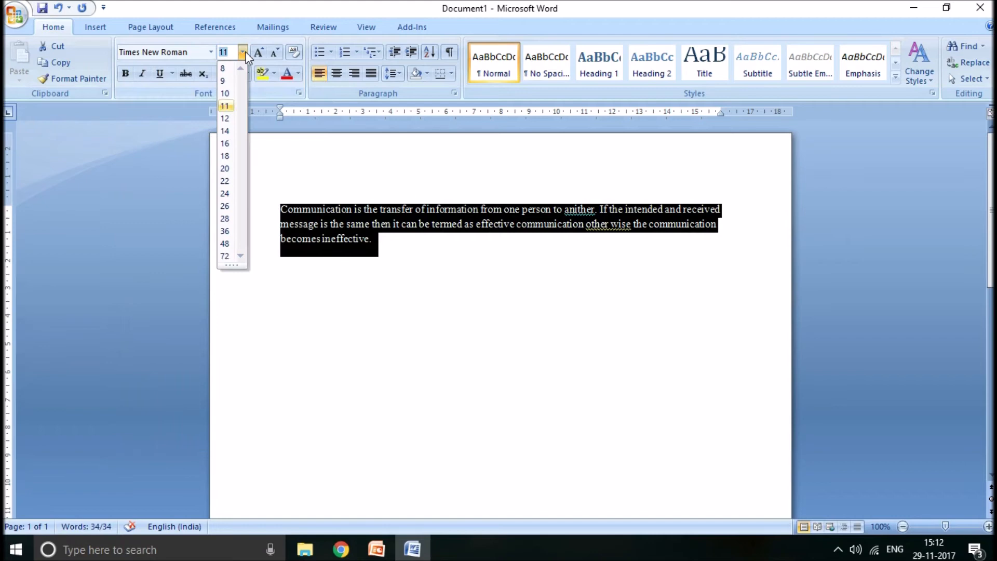
pyautogui.click(229, 117)
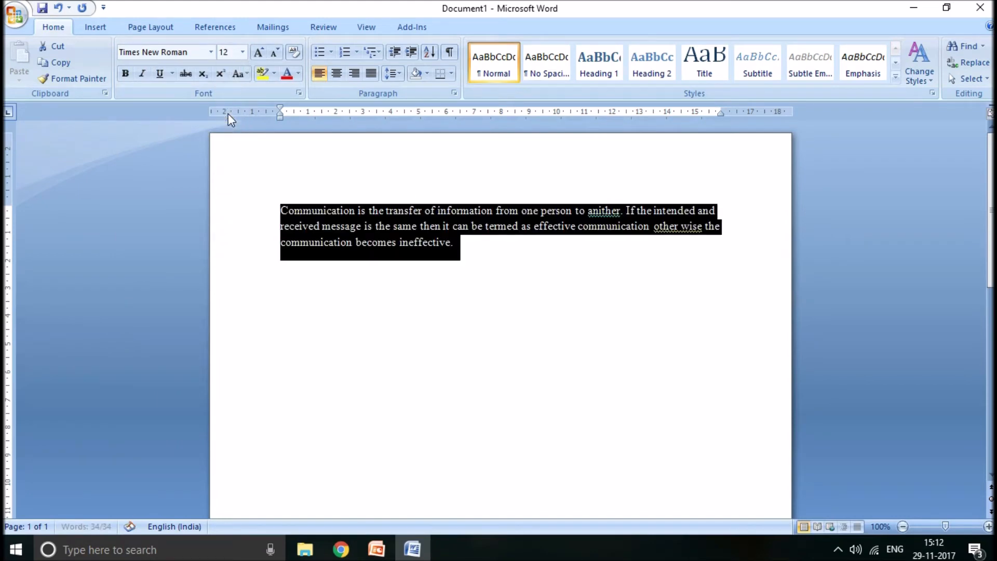
# - Grow the paragraph's font by one size, shrink it back by one size, and deselect the text
pyautogui.click(260, 55)
pyautogui.click(272, 55)
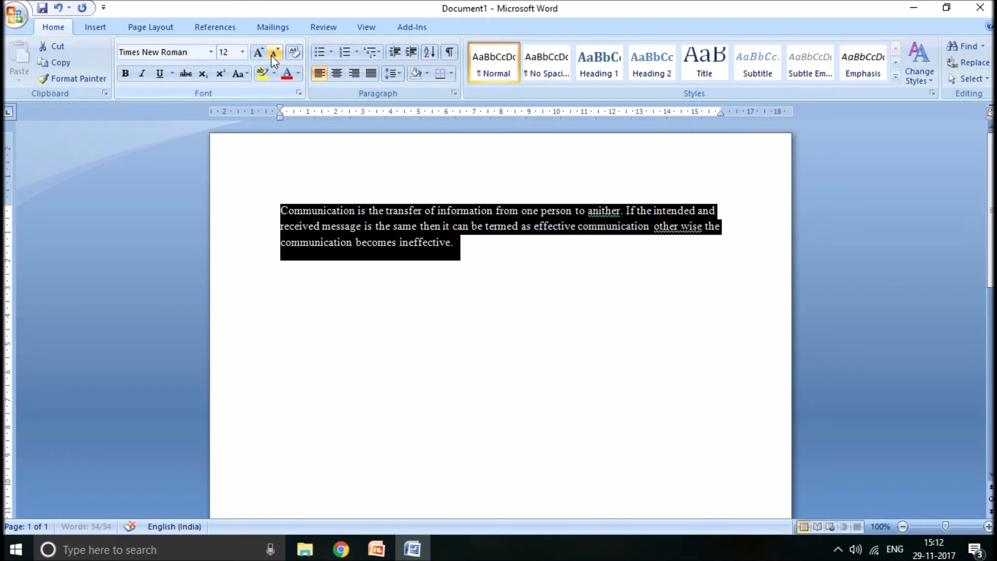
pyautogui.click(474, 245)
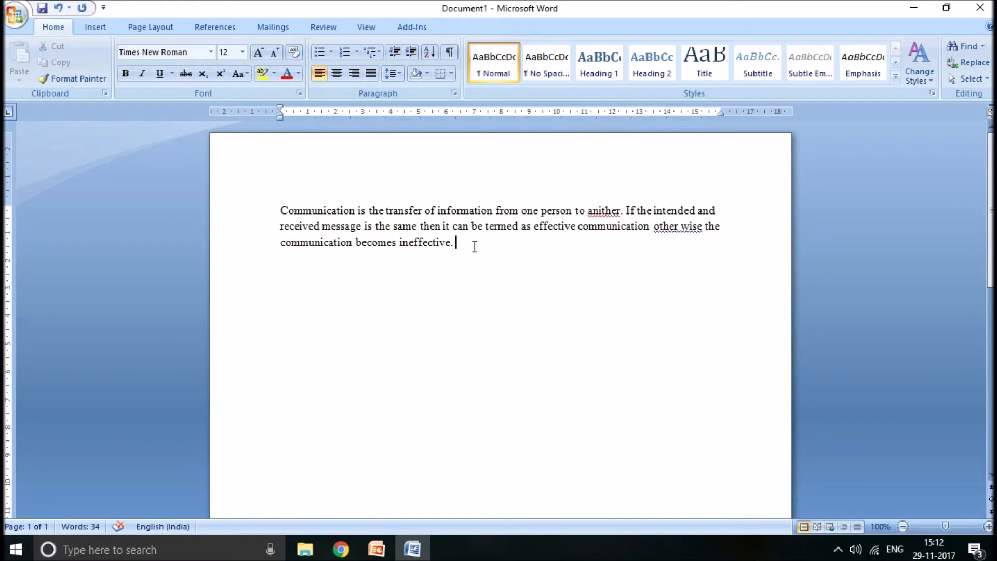
# - Apply bold, italic and underline to the entire text, remove all three formats again, and deselect the text
pyautogui.hotkey('ctrl', 'a')
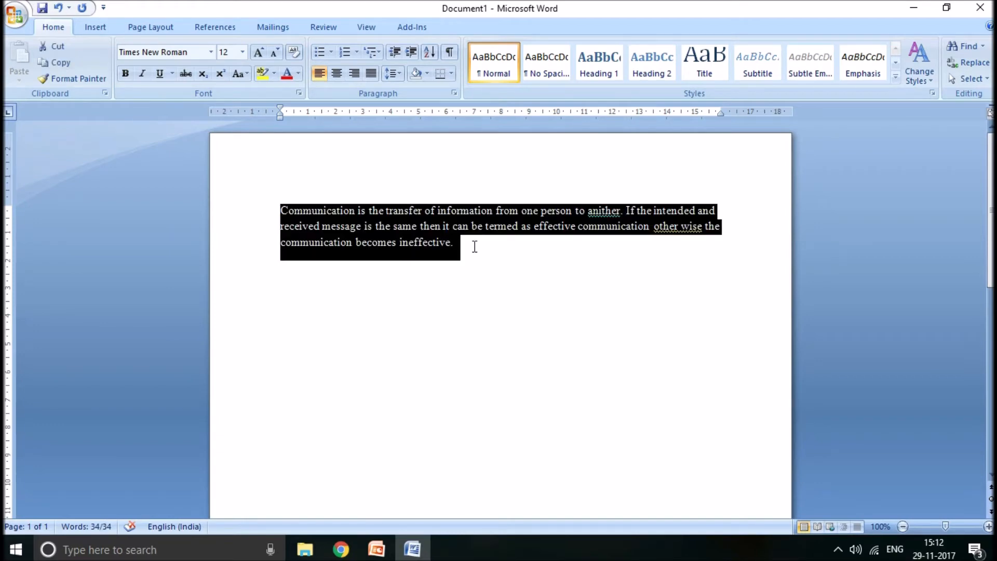
pyautogui.hotkey('alt', 'Tab')
pyautogui.hotkey('alt', 'Tab')
pyautogui.click(127, 78)
pyautogui.click(142, 76)
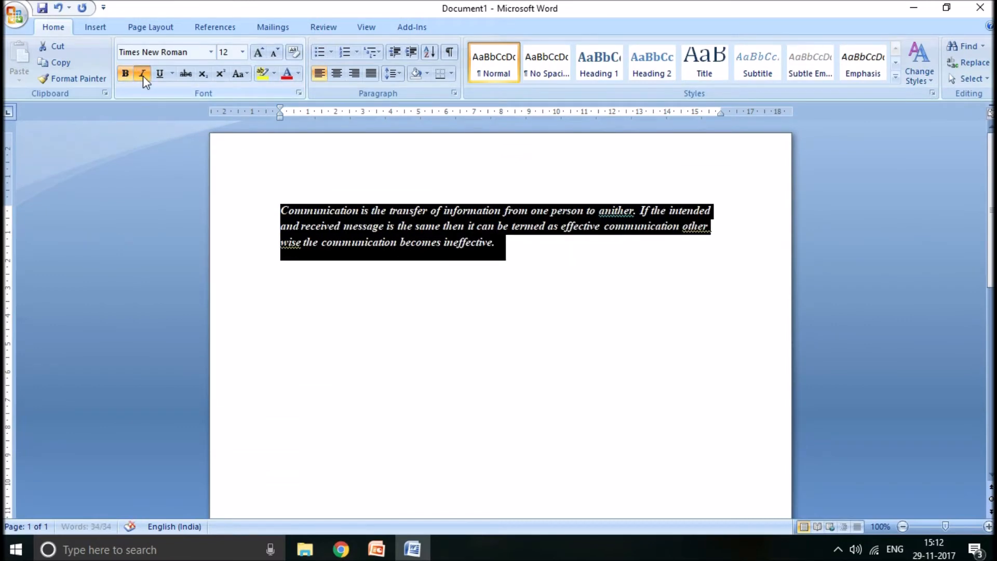
pyautogui.click(162, 76)
pyautogui.click(162, 76)
pyautogui.click(142, 74)
pyautogui.click(127, 73)
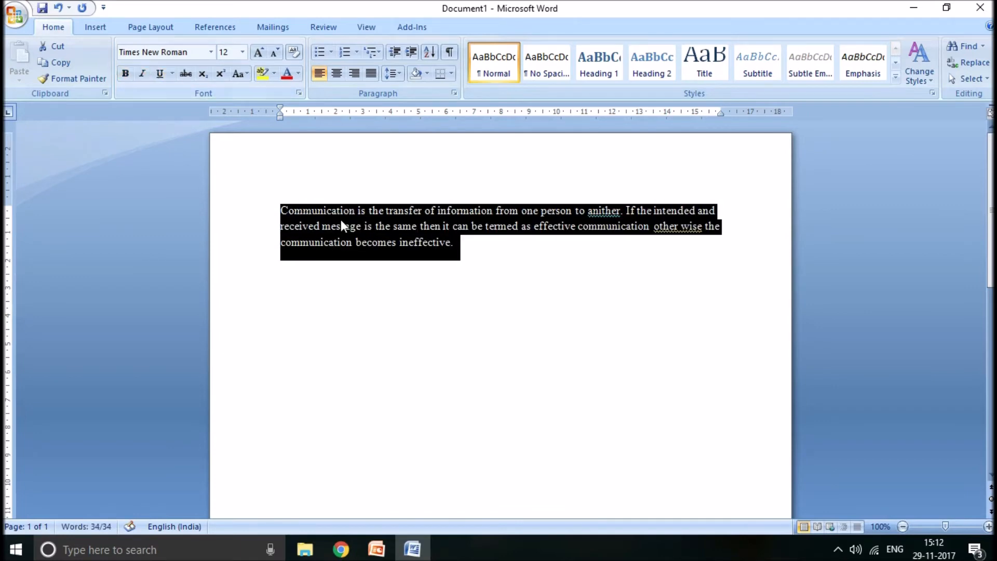
pyautogui.click(487, 244)
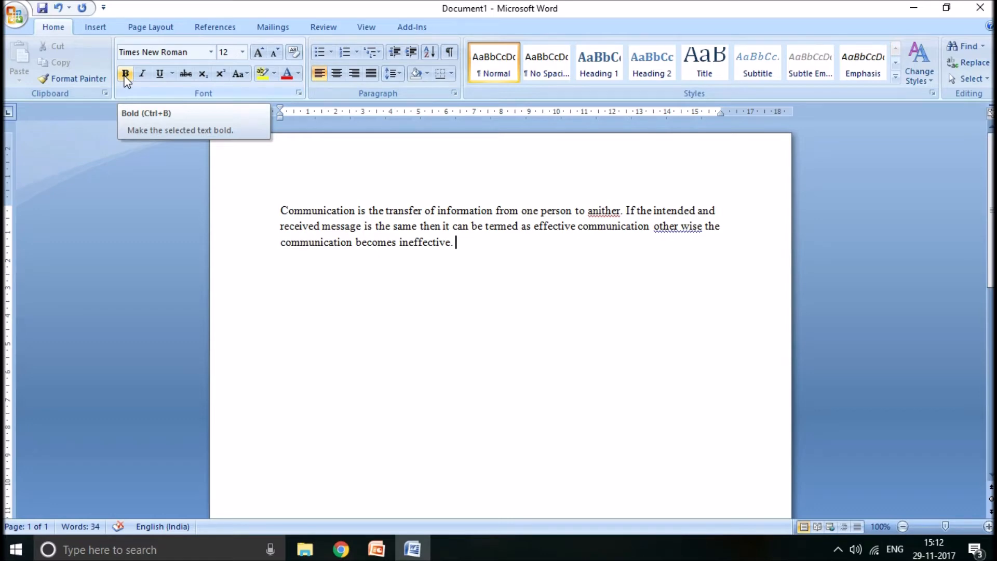
# - Make the word "termed" in the paragraph's second line bold
pyautogui.moveTo(486, 227); pyautogui.dragTo(521, 230)
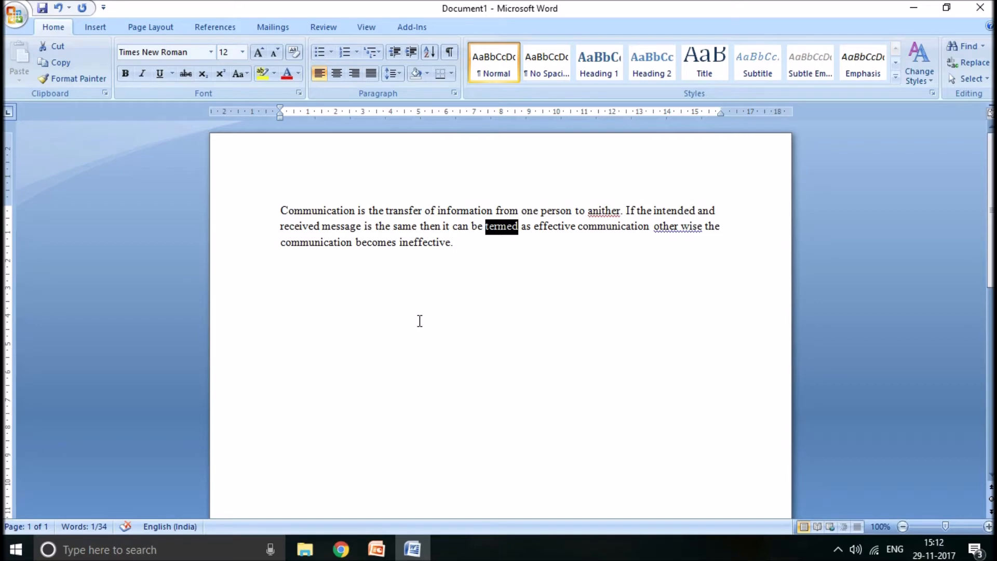
pyautogui.hotkey('ctrl', 'b')
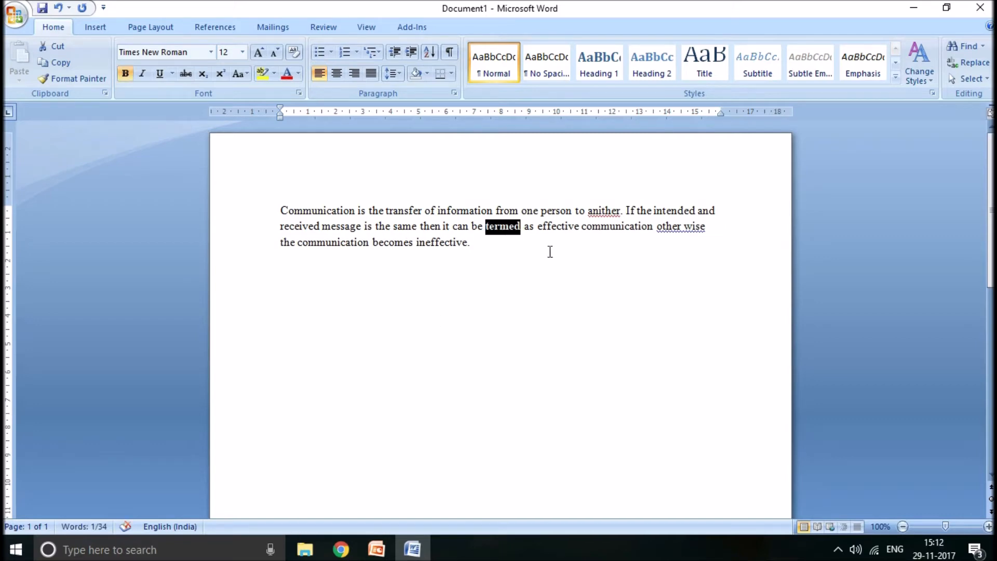
pyautogui.click(550, 252)
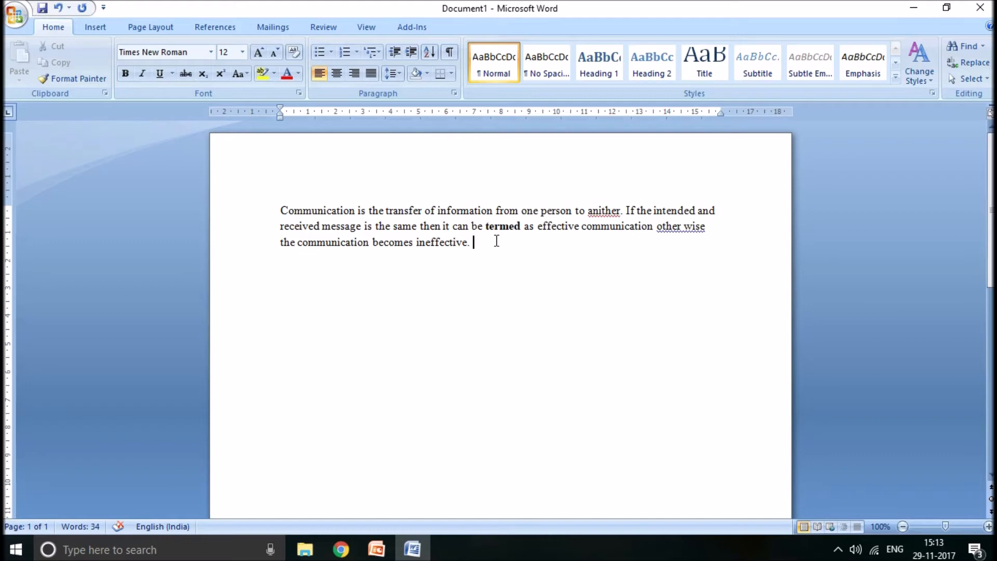
pyautogui.moveTo(497, 241); pyautogui.dragTo(455, 242)
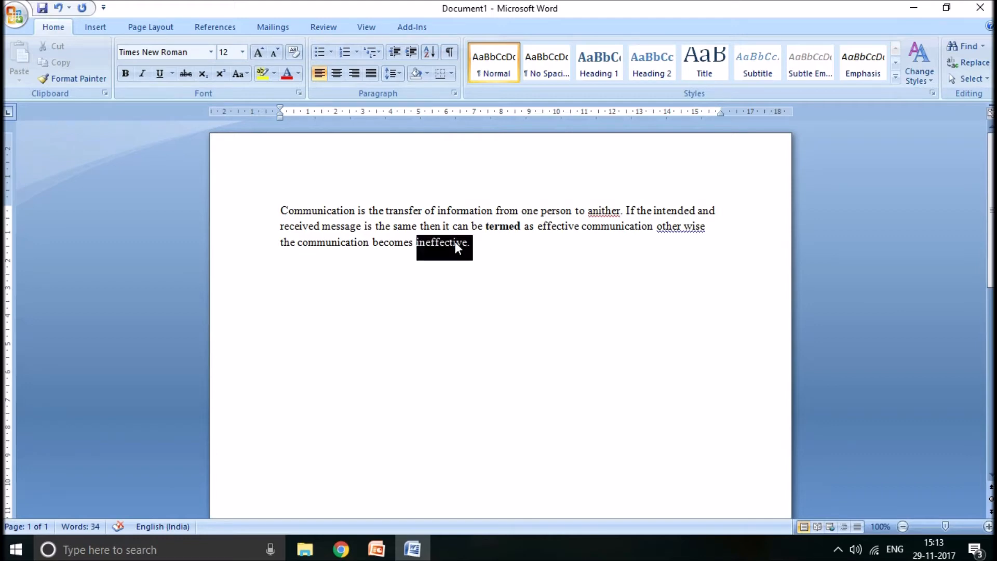
pyautogui.click(508, 250)
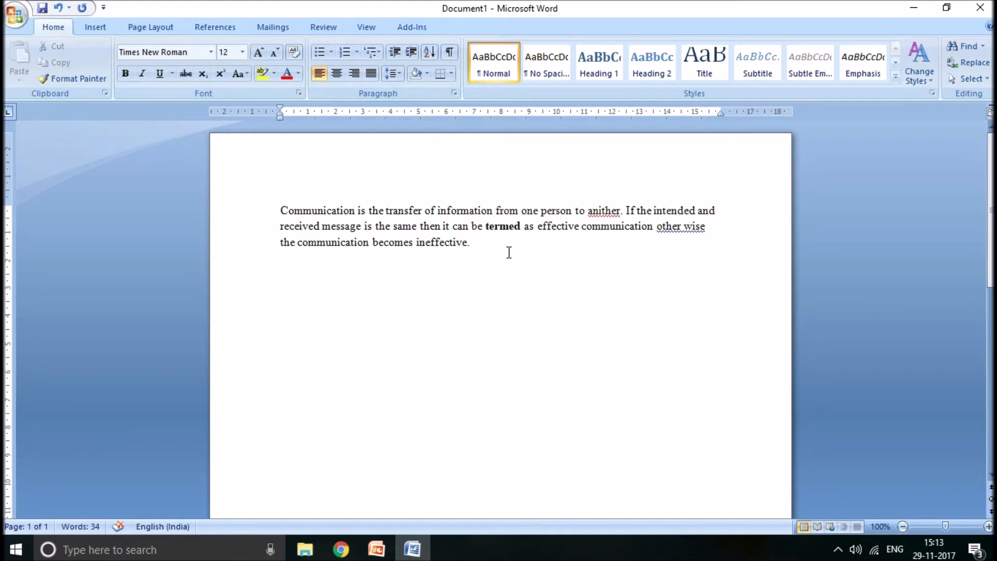
# - Correct the flagged words "anither" to "another" and "other wise" to "otherwise" using the spelling suggestions
pyautogui.click(601, 210)
pyautogui.rightClick(601, 212)
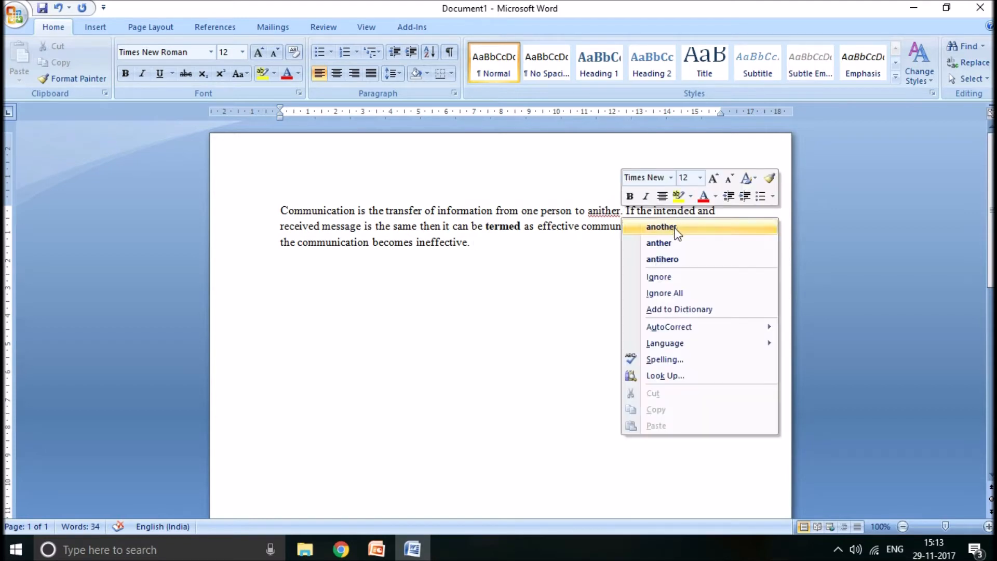
pyautogui.click(704, 230)
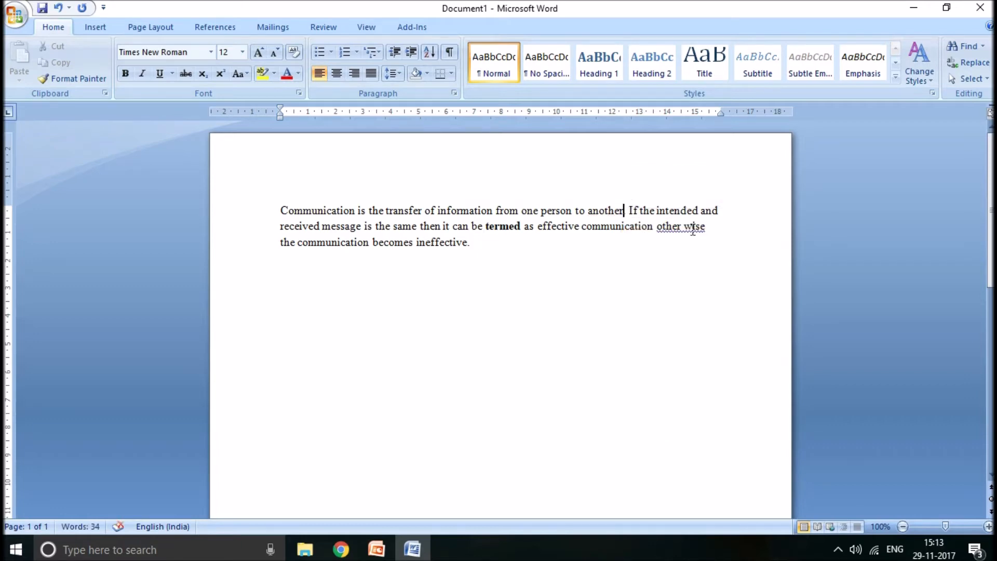
pyautogui.rightClick(682, 233)
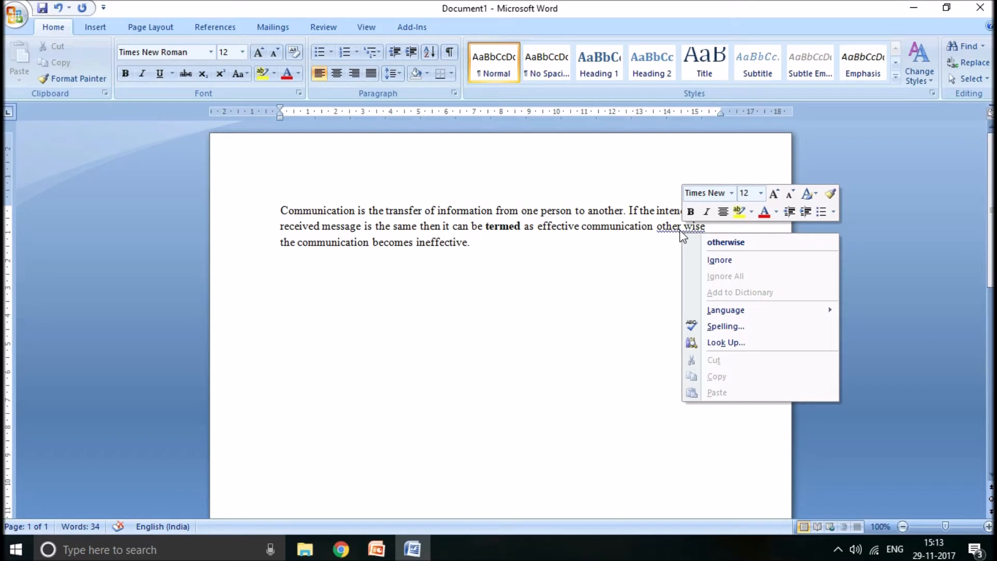
pyautogui.click(717, 244)
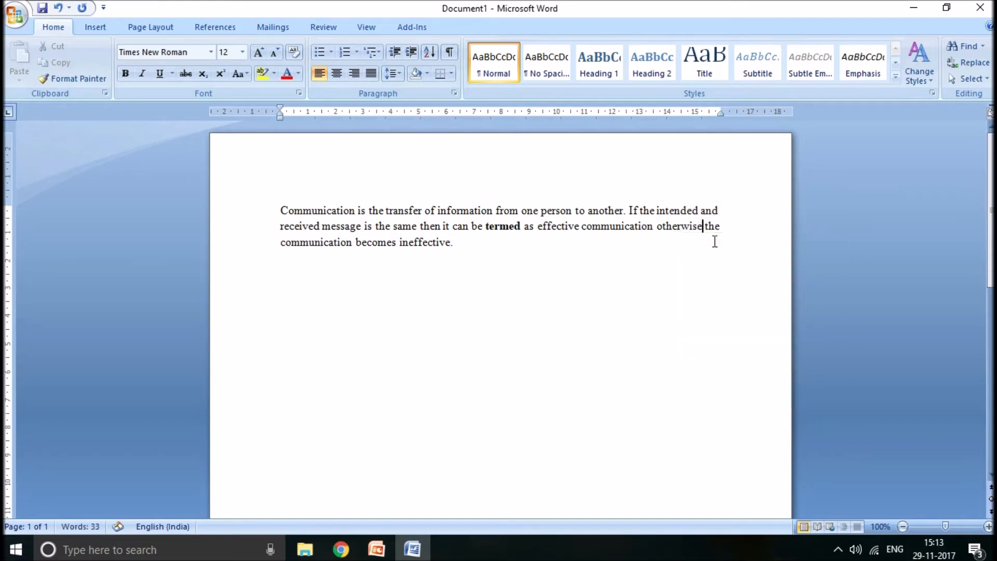
# - Try centre and right alignment on the whole paragraph, finish with it justified, and deselect the text
pyautogui.click(450, 258)
pyautogui.write('.')
pyautogui.click(718, 208)
pyautogui.hotkey('ctrl', 'a')
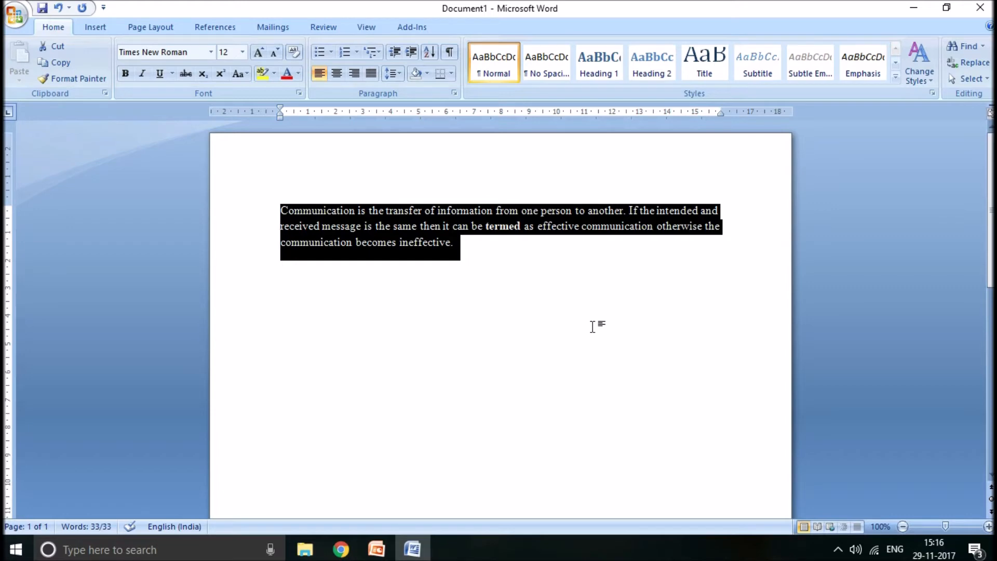
pyautogui.click(337, 75)
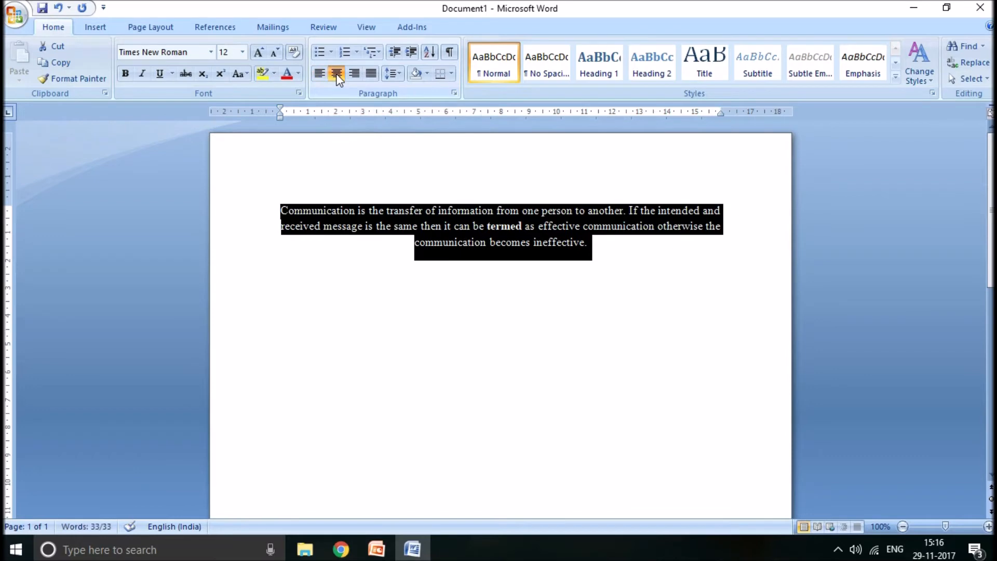
pyautogui.click(353, 75)
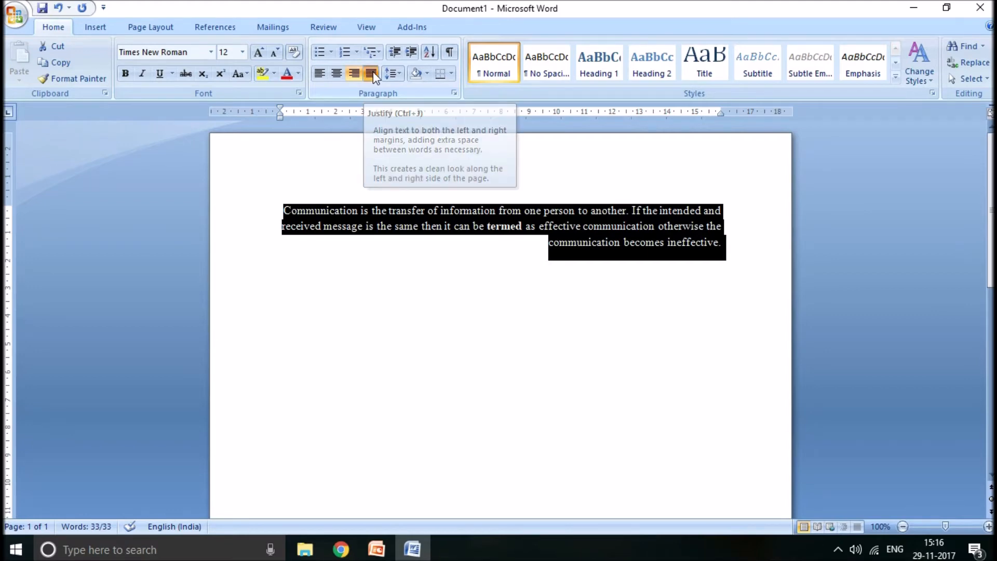
pyautogui.click(373, 73)
pyautogui.click(500, 318)
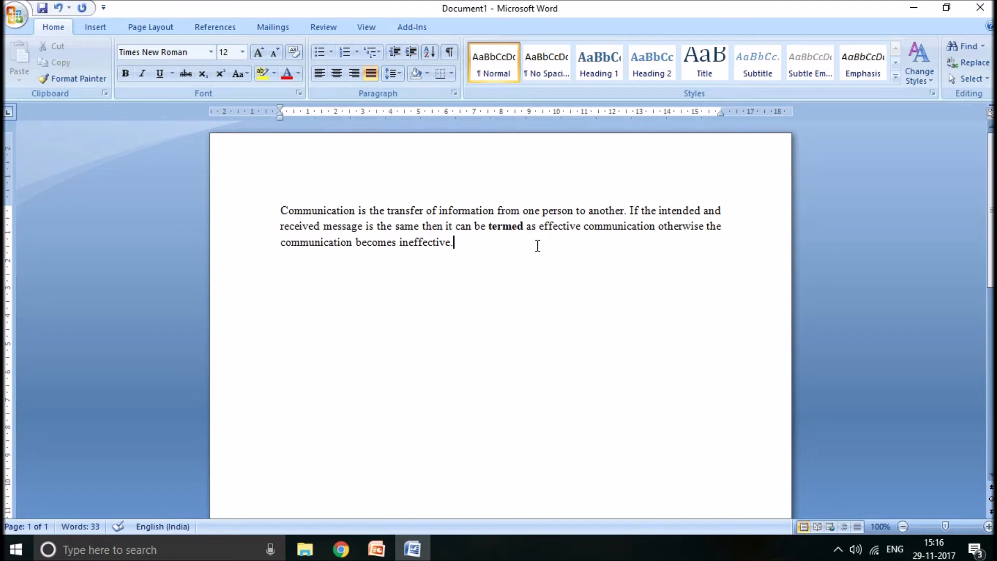
# - Switch to the PowerPoint presentation to view the "Topics for Demo" slide and return to the Word document
pyautogui.press('Return')
pyautogui.hotkey('alt', 'Tab')
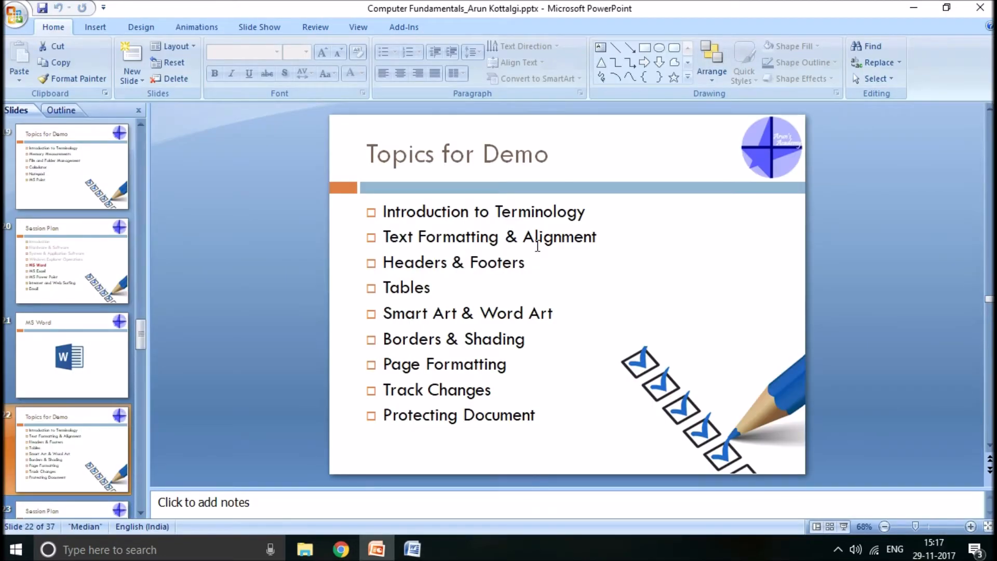
pyautogui.hotkey('alt', 'Tab')
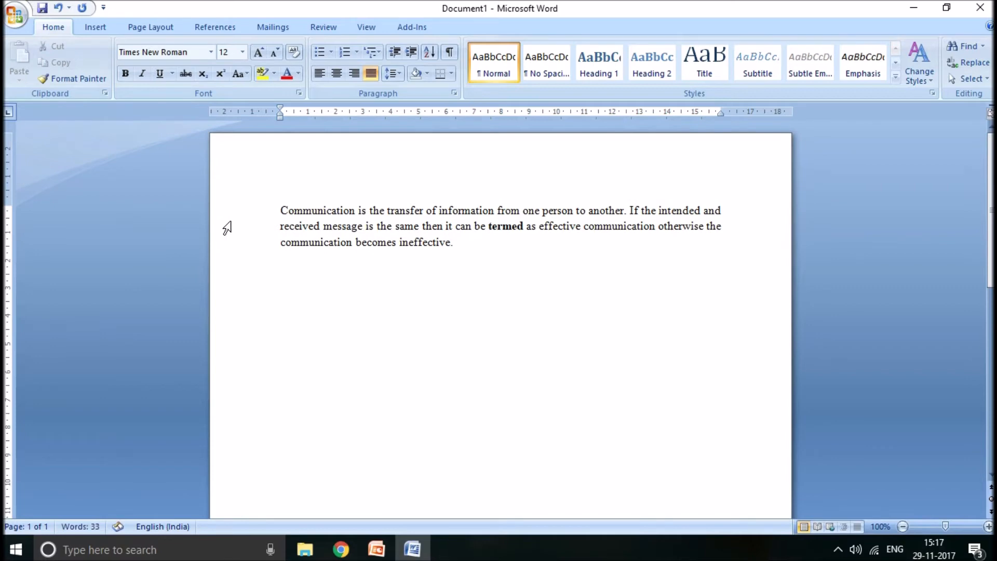
# - Insert the built-in Austere (Odd Page) header into the document
pyautogui.click(95, 27)
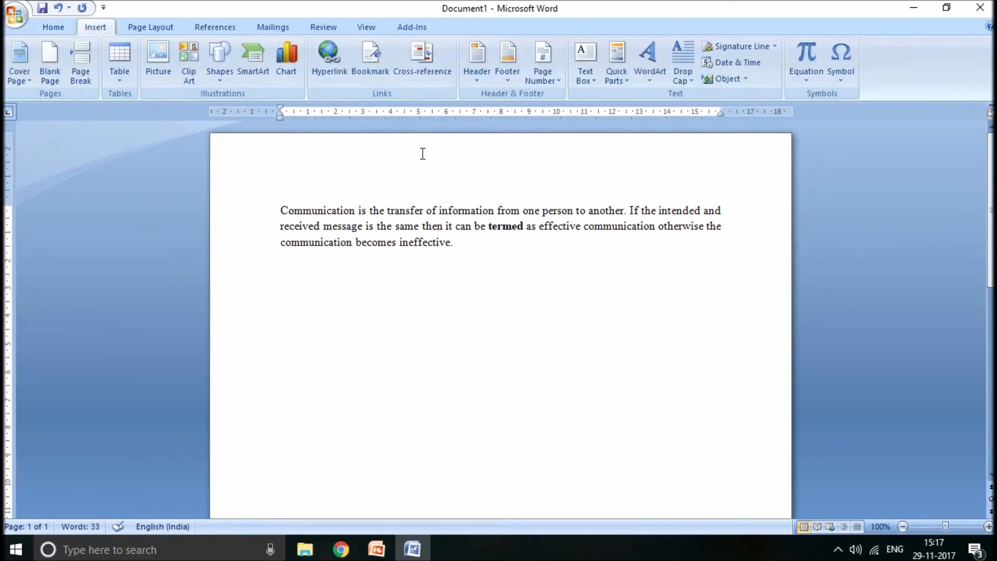
pyautogui.click(484, 83)
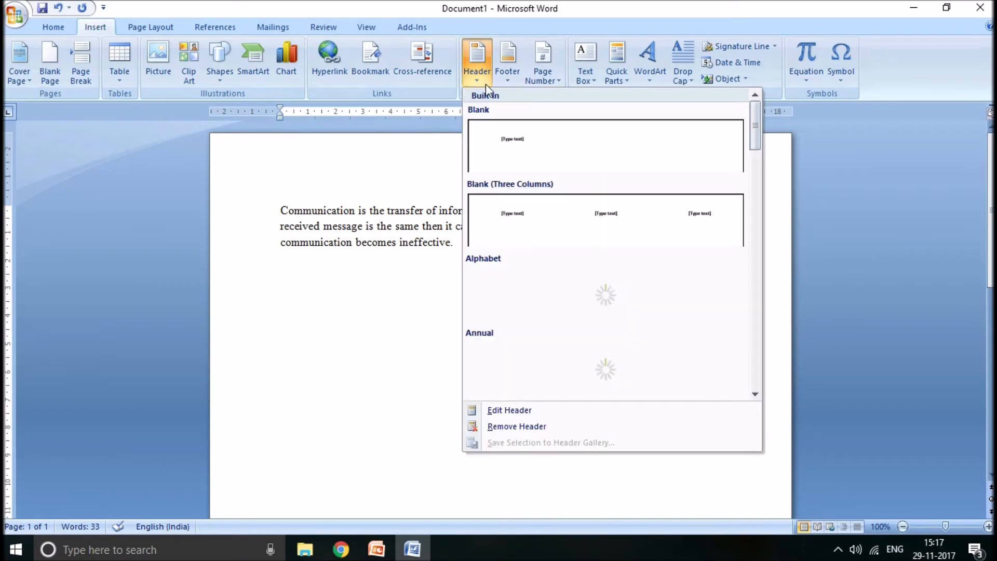
pyautogui.moveTo(757, 132); pyautogui.dragTo(756, 174)
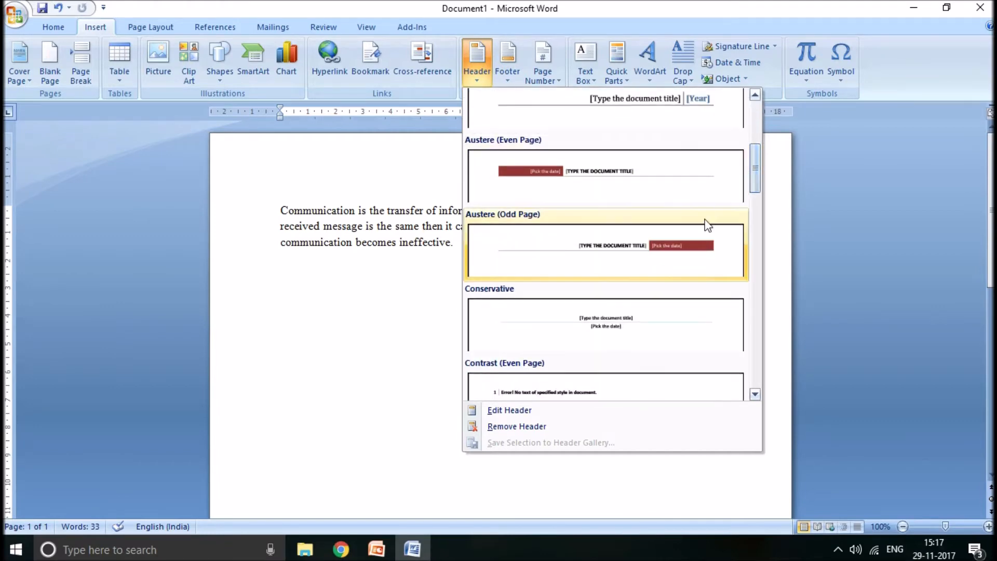
pyautogui.click(689, 250)
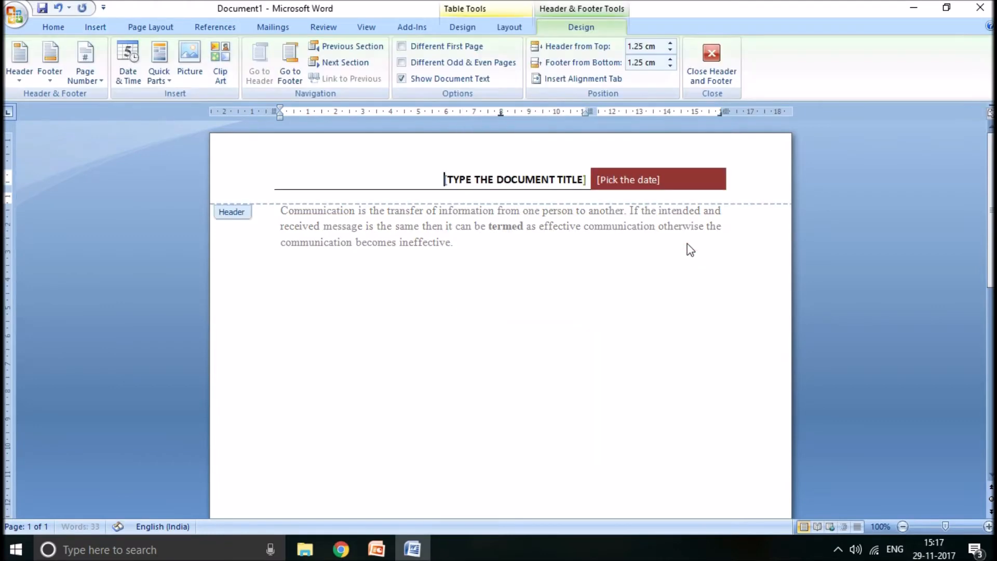
# - Replace the header's document title placeholder with "Communication"
pyautogui.click(549, 180)
pyautogui.write('co')
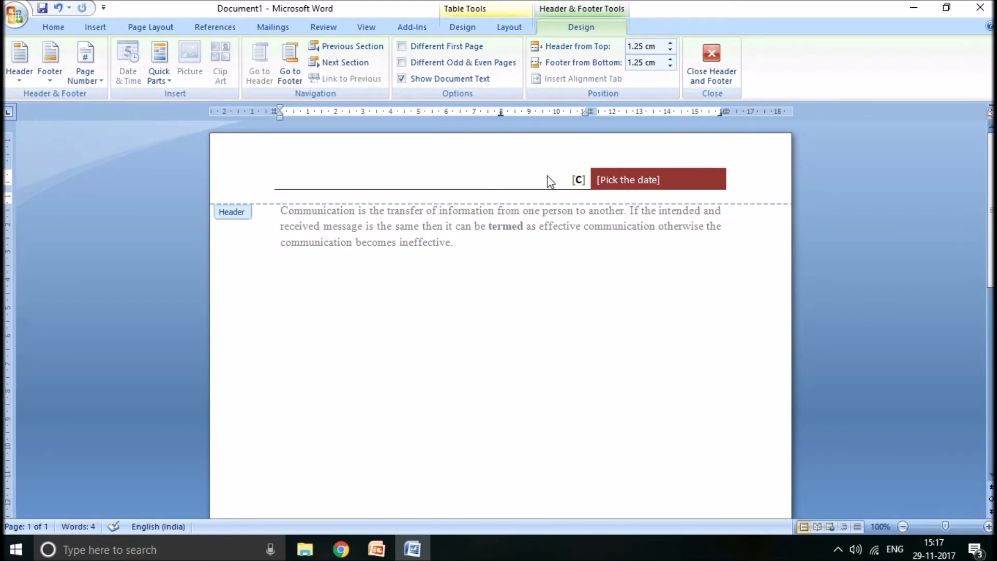
pyautogui.write('mmunica')
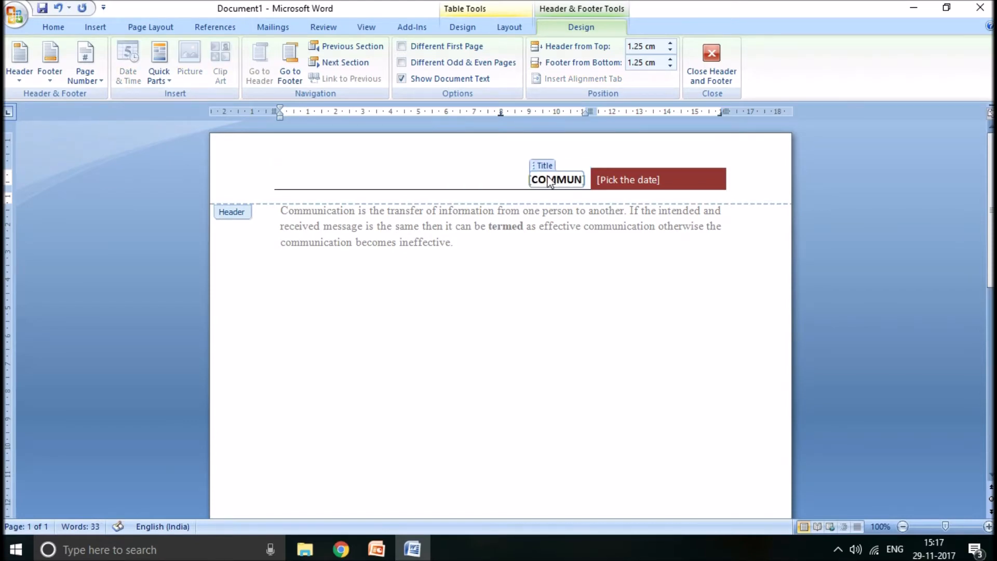
pyautogui.write('tion')
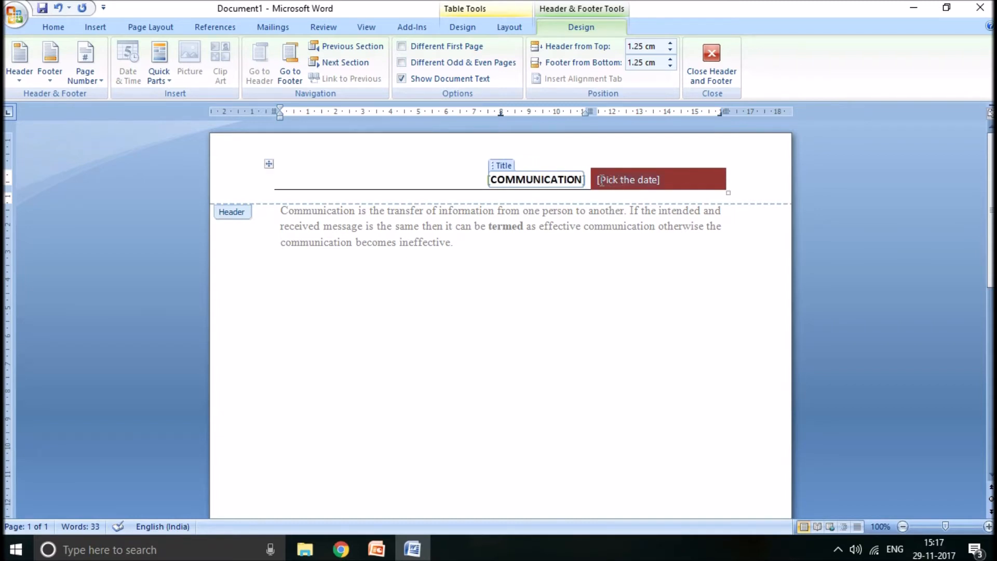
pyautogui.press('Home')
pyautogui.click(584, 179)
# - Replace the header's date placeholder with "Author Name" and return to the document body
pyautogui.click(616, 182)
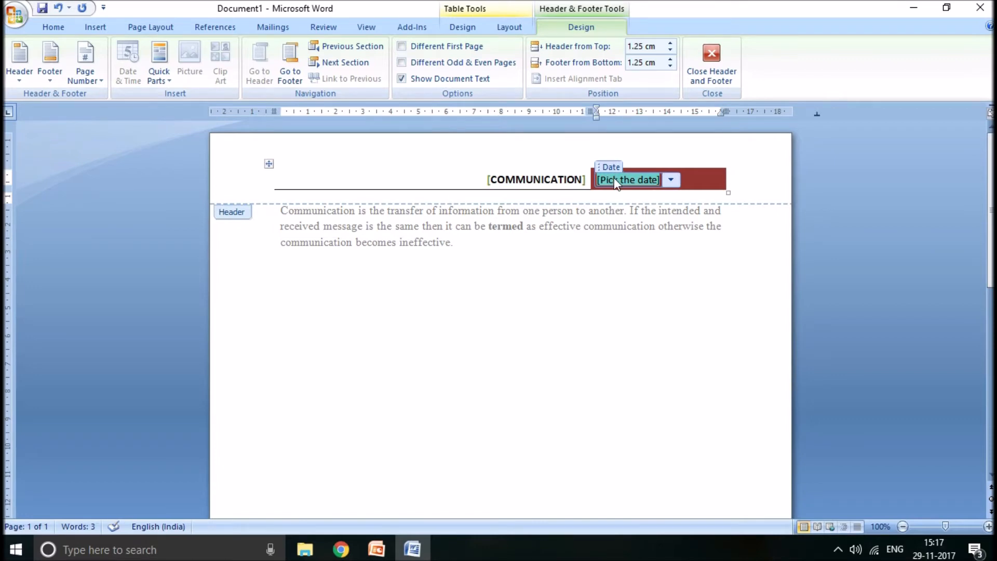
pyautogui.write('Aut')
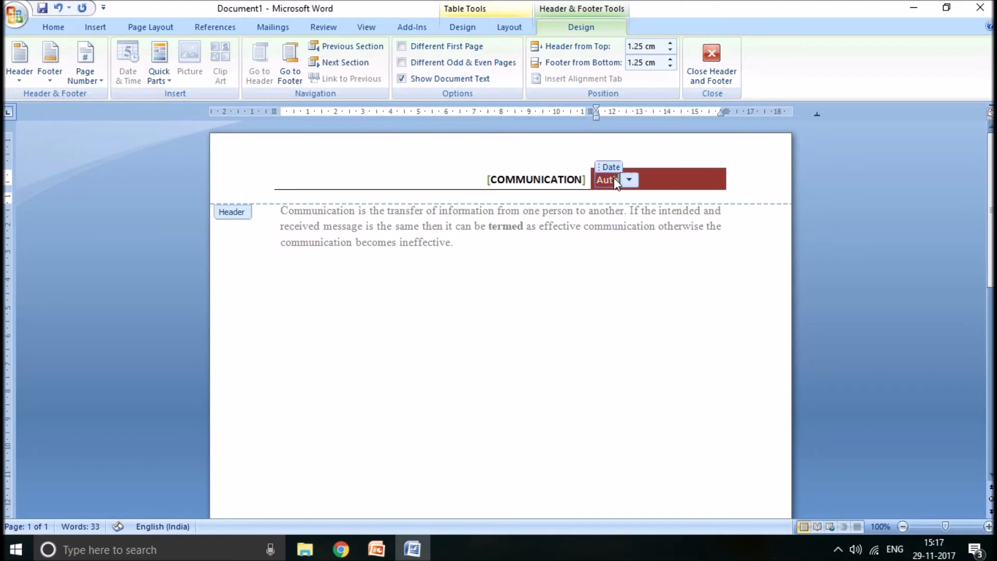
pyautogui.write('hor Name')
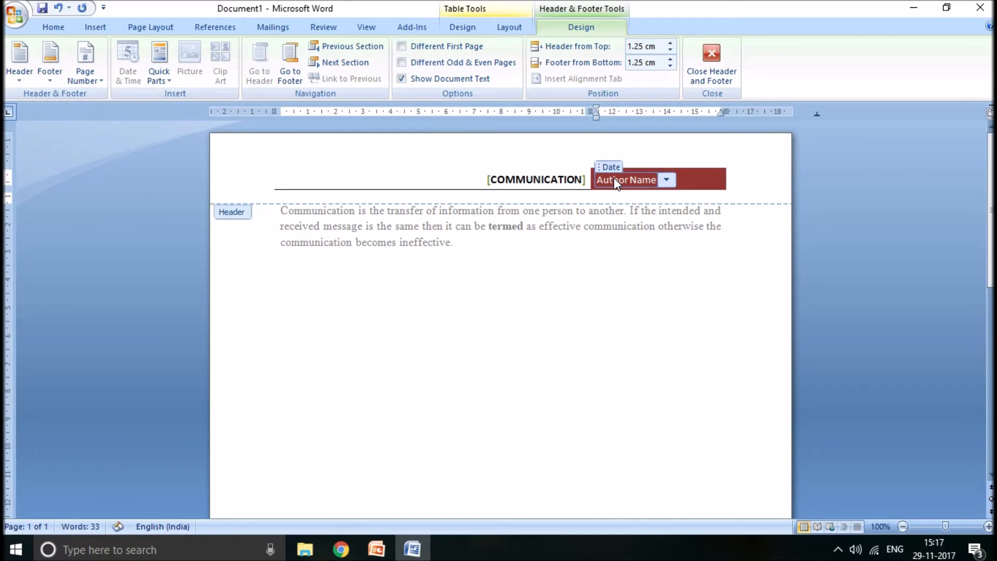
pyautogui.doubleClick(625, 322)
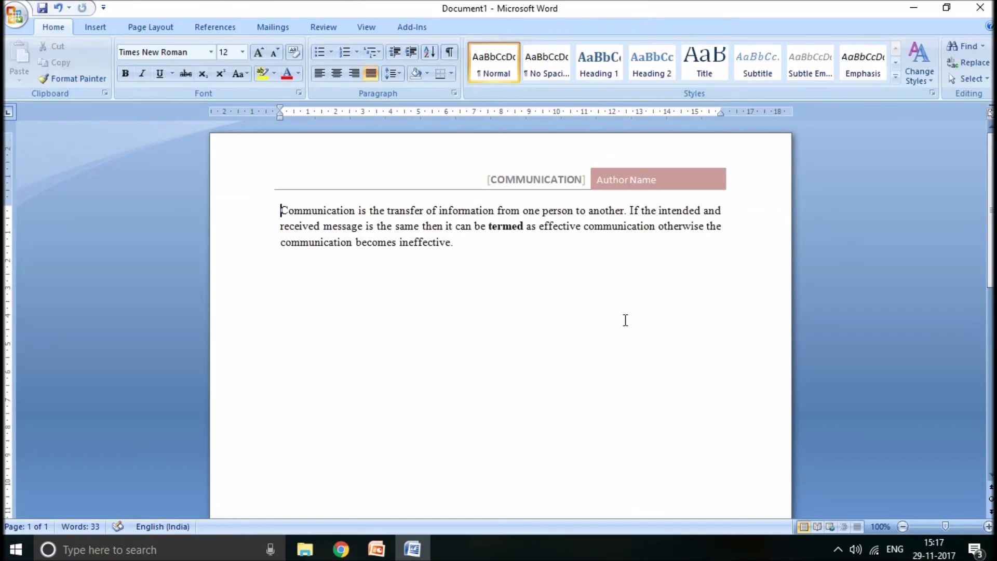
# - Reopen the header, delete the first letter of the title, undo the deletion, and return to the document body
pyautogui.tripleClick(548, 190)
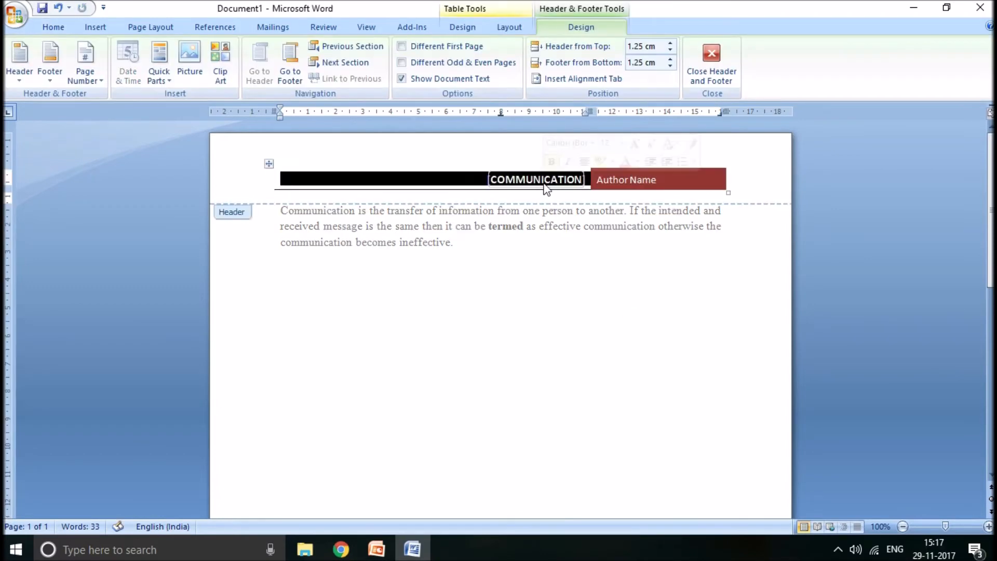
pyautogui.click(493, 179)
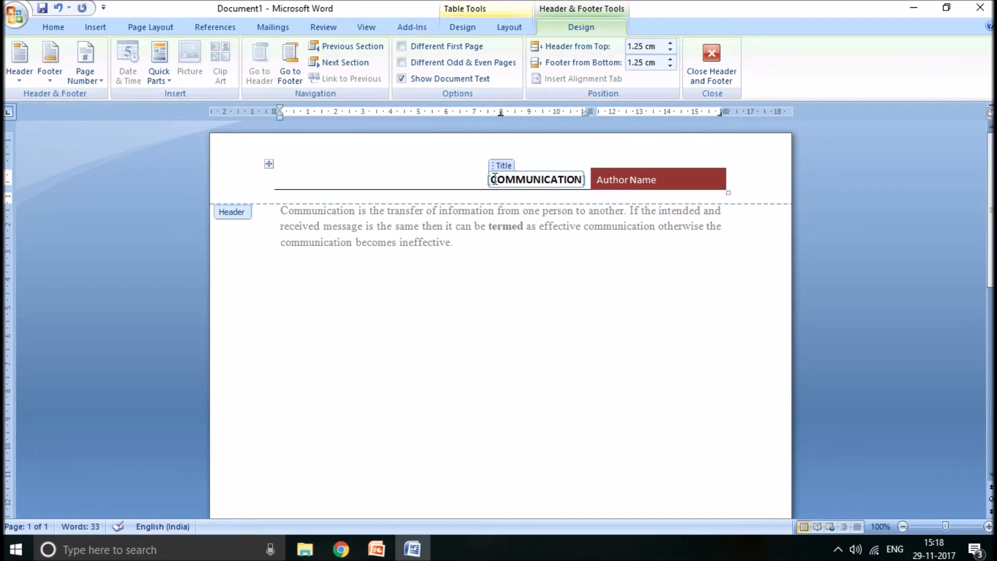
pyautogui.press('Delete')
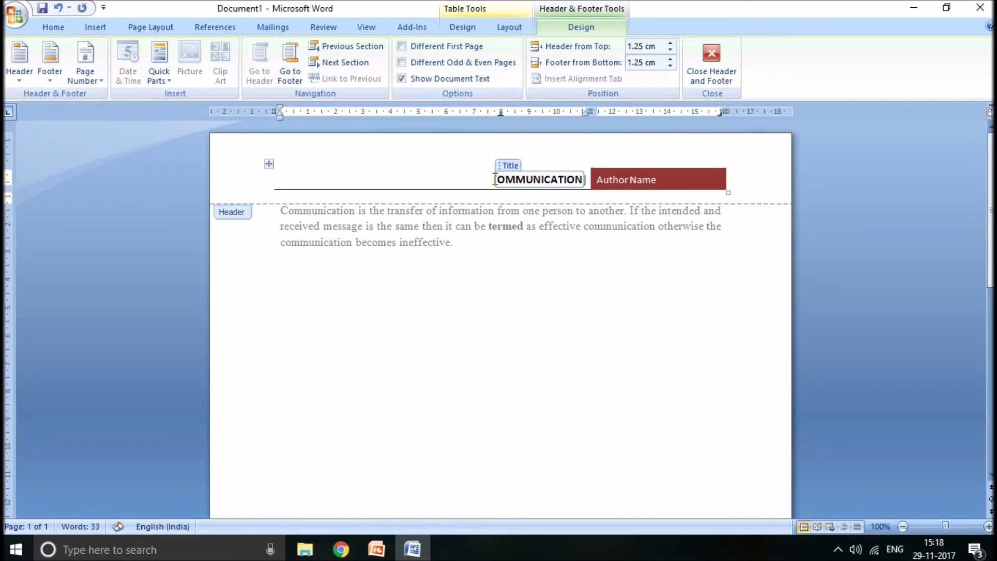
pyautogui.hotkey('ctrl', 'z')
pyautogui.doubleClick(524, 338)
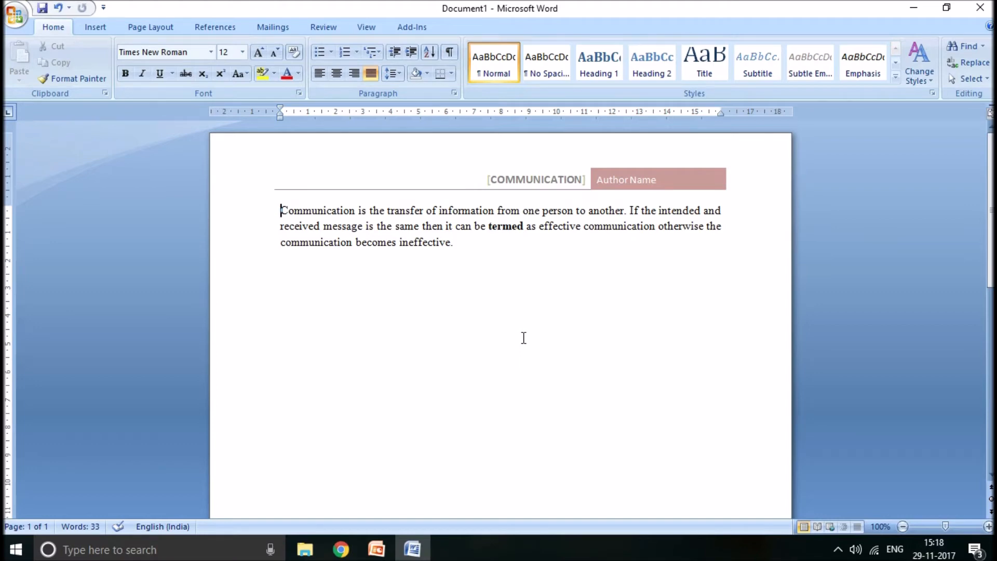
# - Insert the built-in Austere (Odd Page) footer into the document
pyautogui.moveTo(991, 259); pyautogui.dragTo(991, 441)
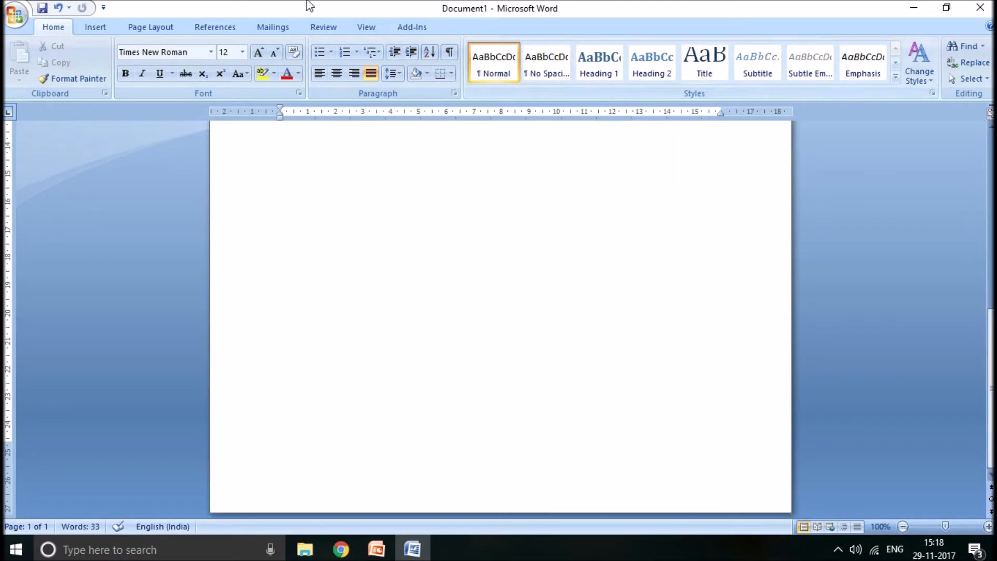
pyautogui.click(100, 29)
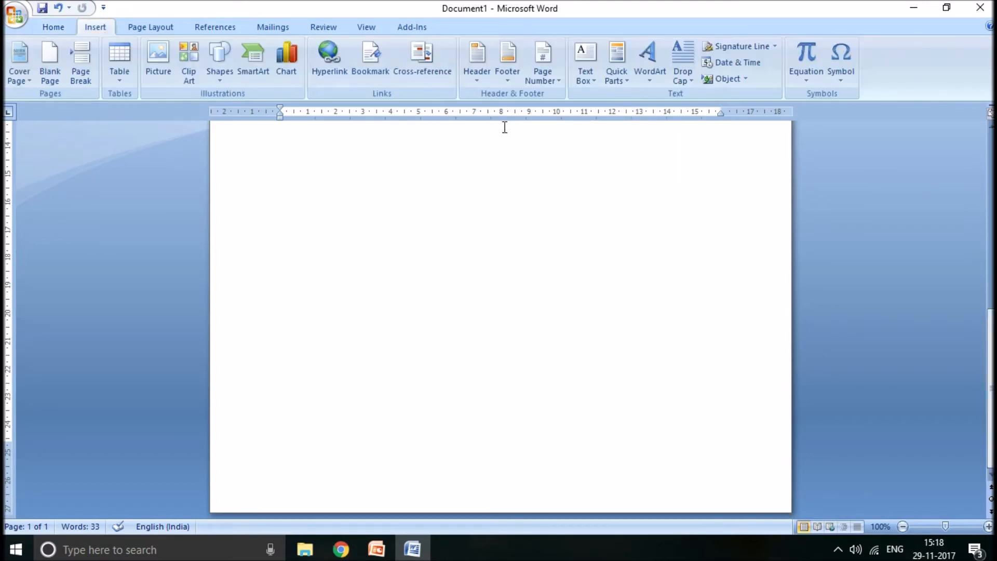
pyautogui.click(510, 80)
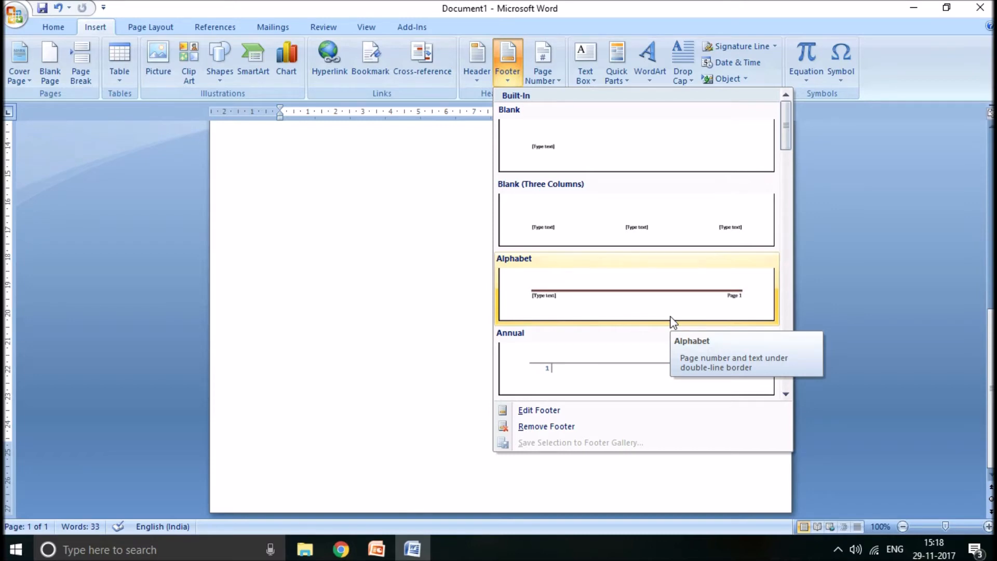
pyautogui.moveTo(786, 131); pyautogui.dragTo(784, 157)
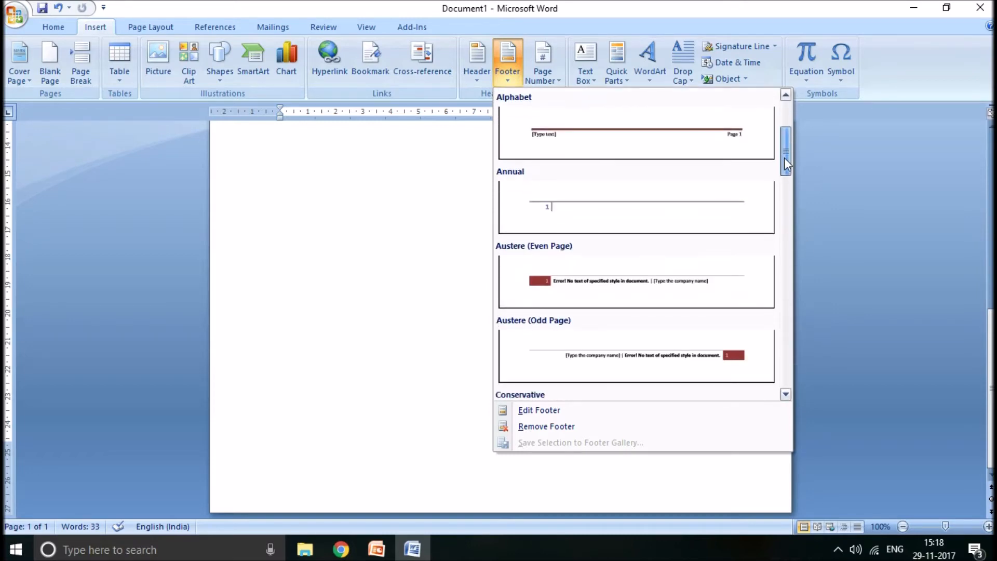
pyautogui.click(688, 361)
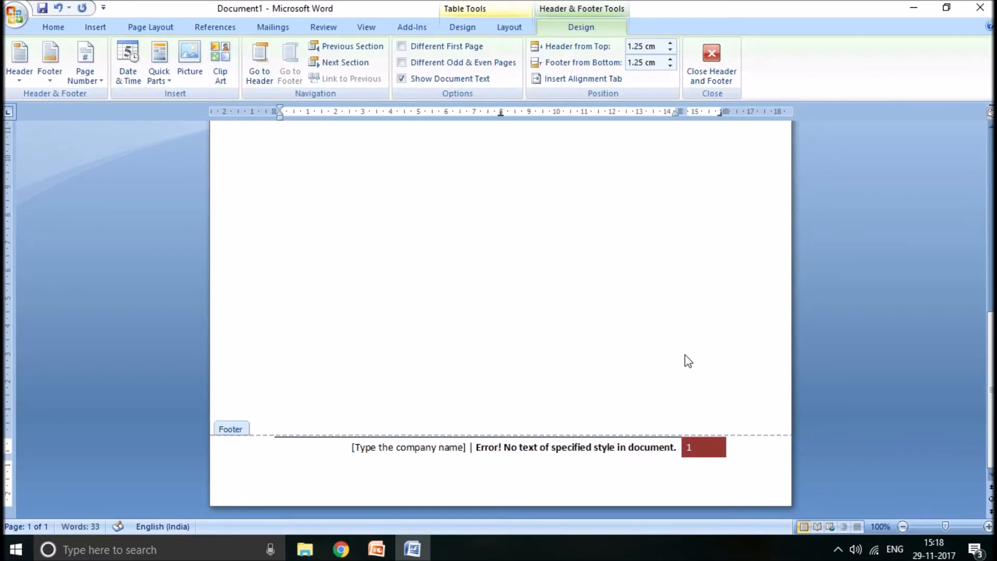
# - Delete the company name placeholder and the style text from the footer, keeping only the page number, and return to the document body
pyautogui.press('Delete')
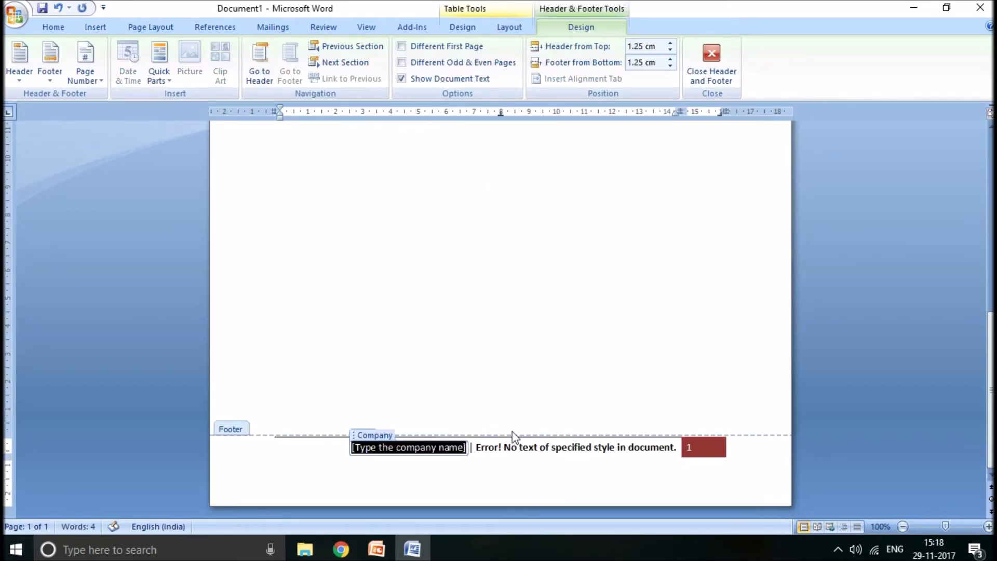
pyautogui.press('Delete')
pyautogui.press('Delete')
pyautogui.press('Delete')
pyautogui.press('Delete')
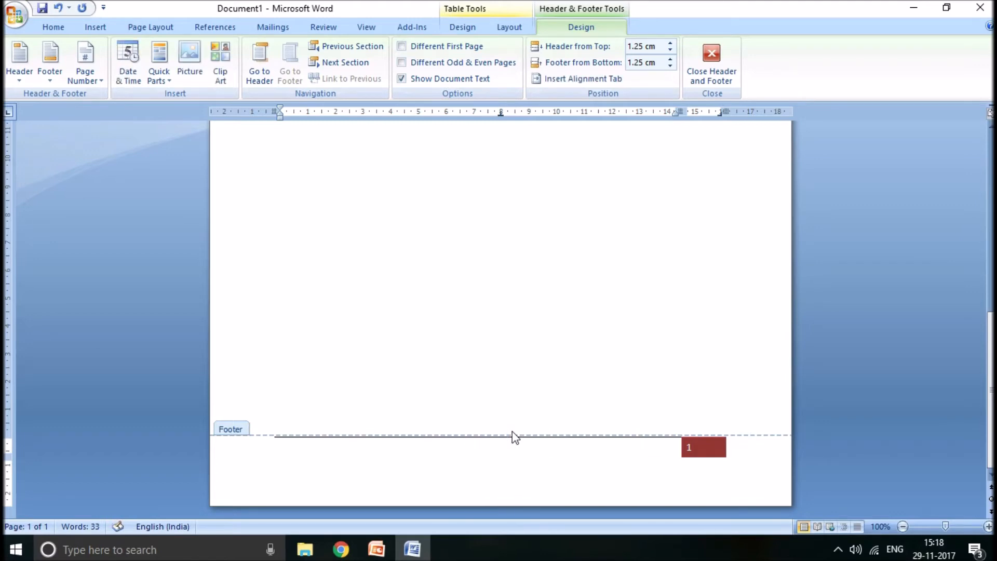
pyautogui.doubleClick(570, 279)
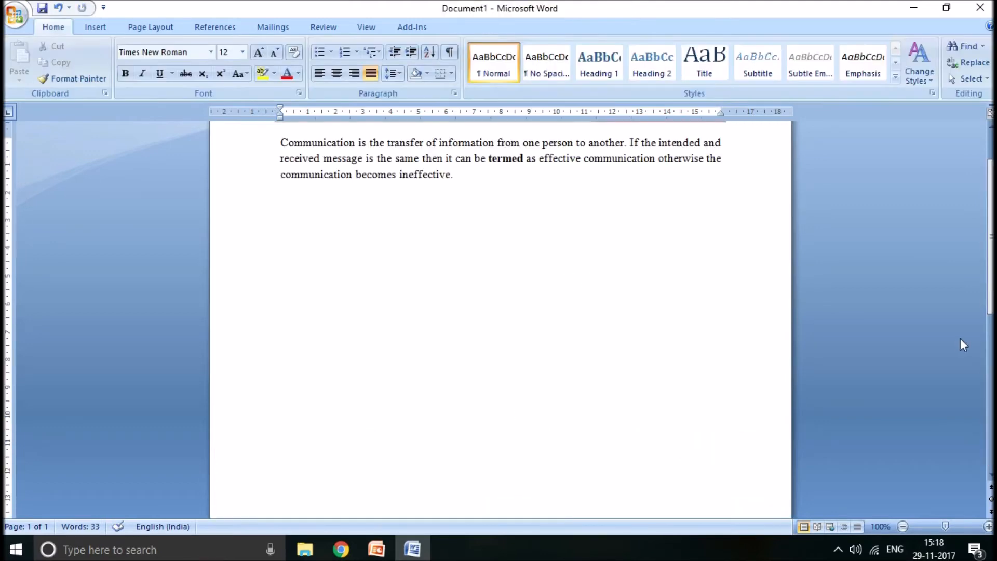
# - Look over the page's header and footer, check the Topics for Demo slide in PowerPoint, and return to the Word document
pyautogui.scroll(-10, 962, 338)
pyautogui.scroll(10, 989, 182)
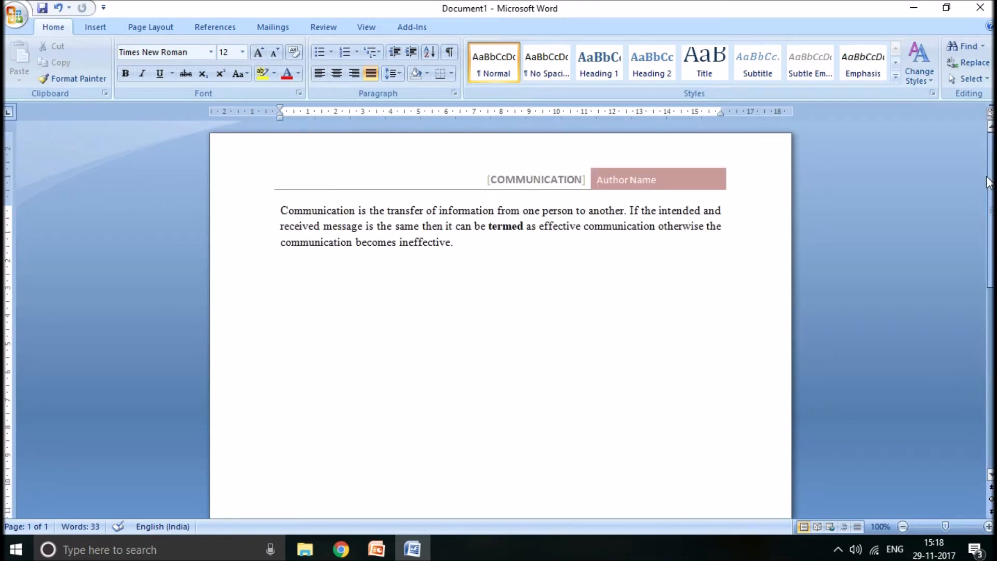
pyautogui.moveTo(988, 182); pyautogui.dragTo(990, 232)
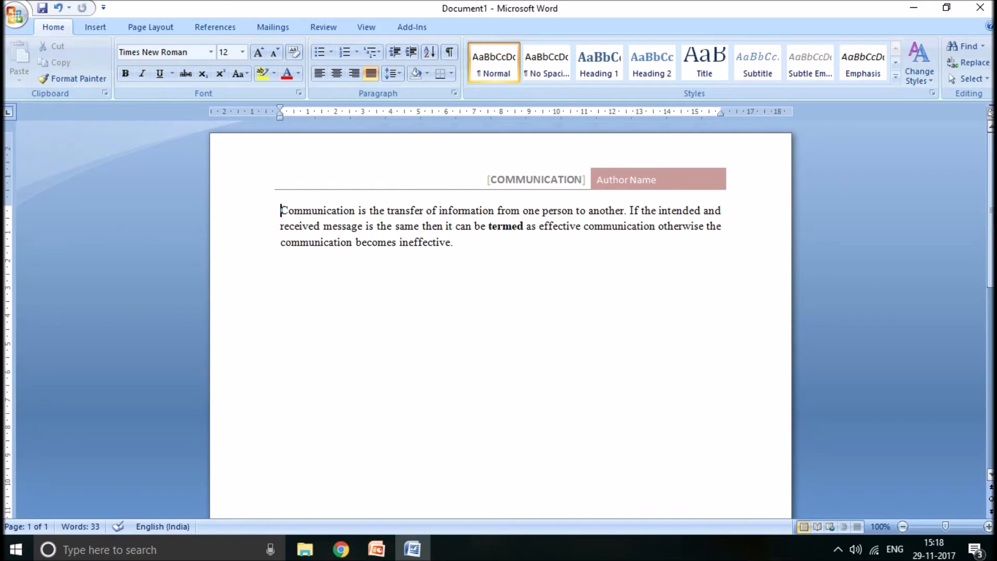
pyautogui.hotkey('alt', 'Tab')
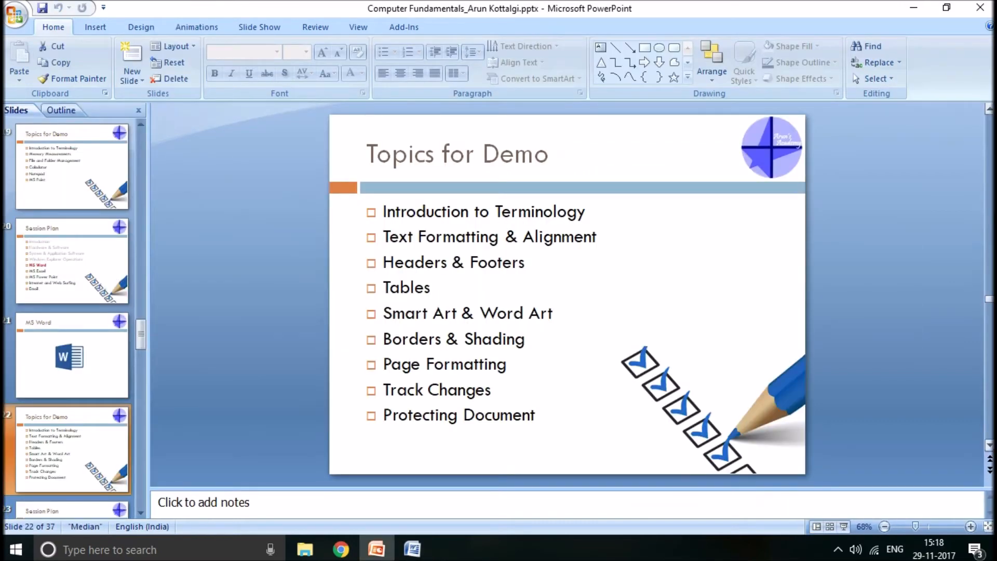
pyautogui.hotkey('alt', 'Tab')
# - Start a new line after the communication paragraph and insert a table with four columns and four rows there
pyautogui.press('Down')
pyautogui.press('Down')
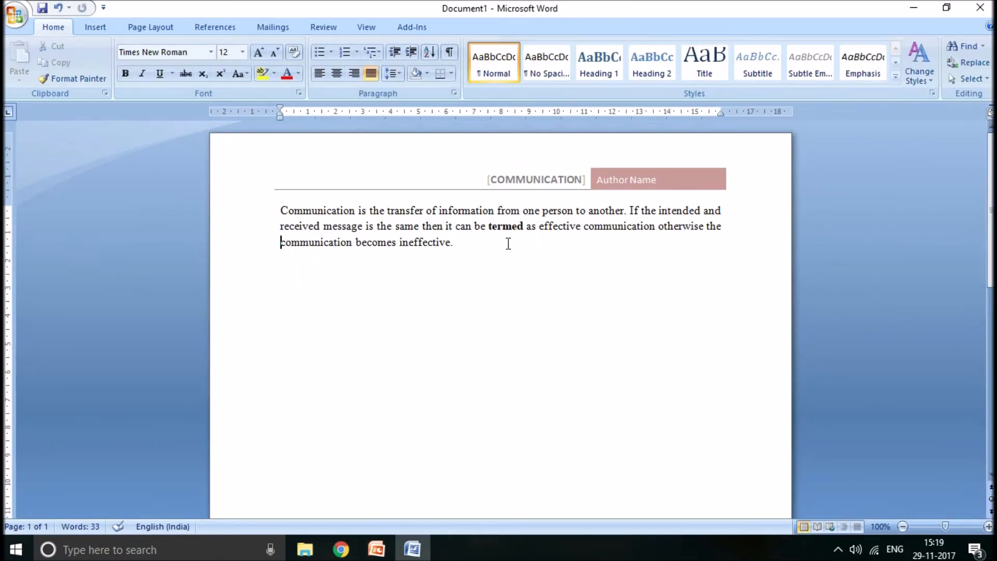
pyautogui.click(490, 244)
pyautogui.press('Return')
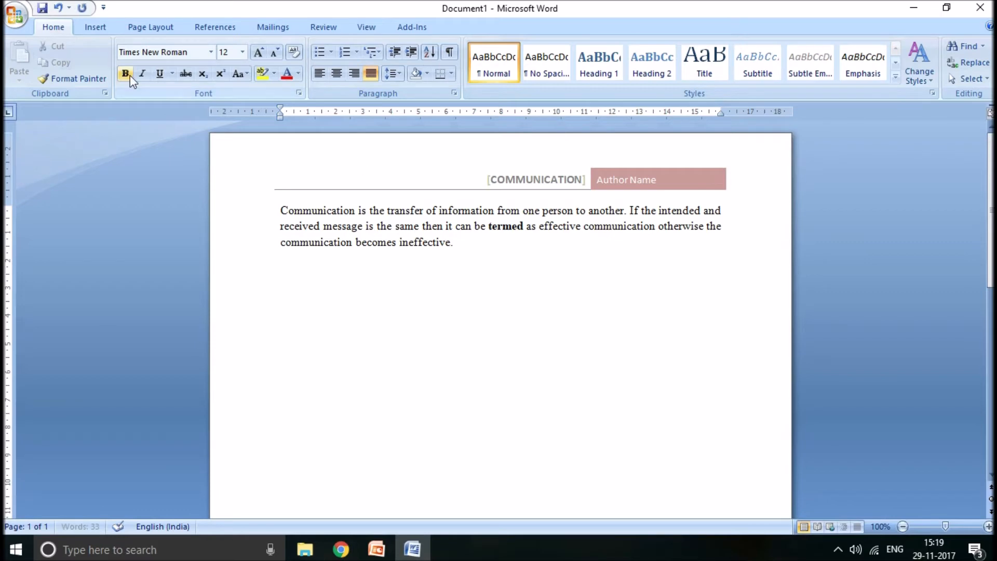
pyautogui.click(104, 32)
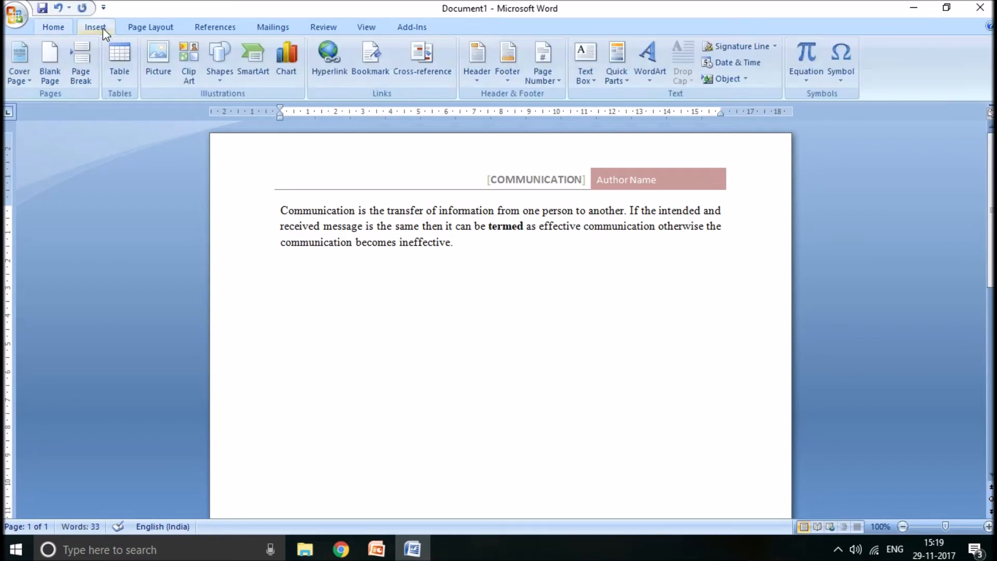
pyautogui.click(118, 77)
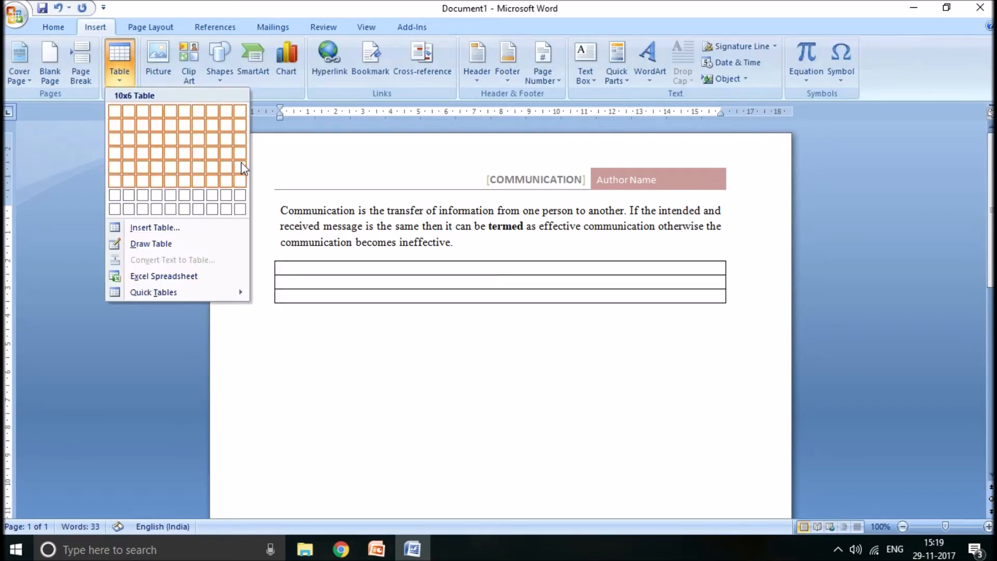
pyautogui.click(155, 155)
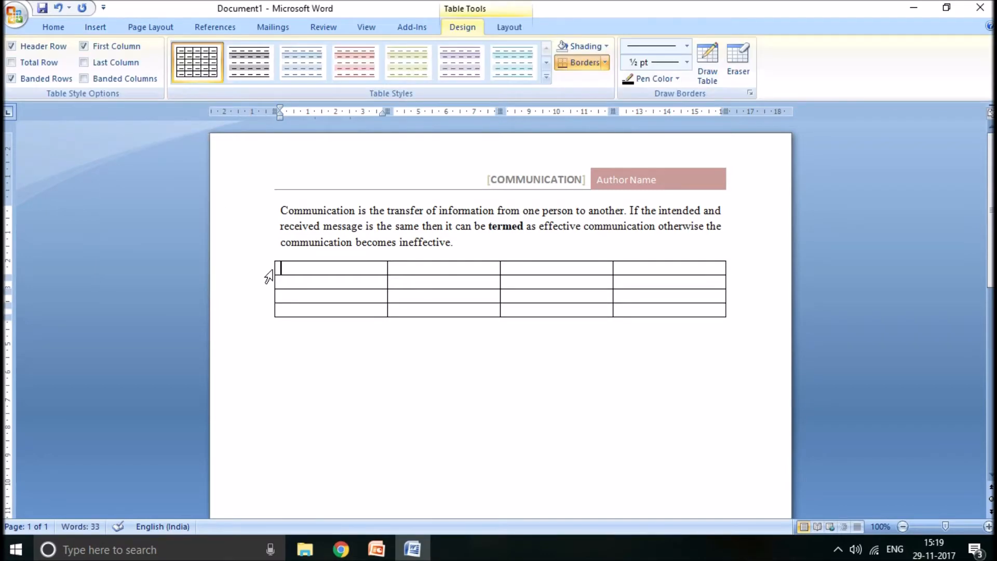
# - Enter "Sl No" and "Particulars" as the first two column headings of the table, and leave the table
pyautogui.click(269, 274)
pyautogui.write('Sl')
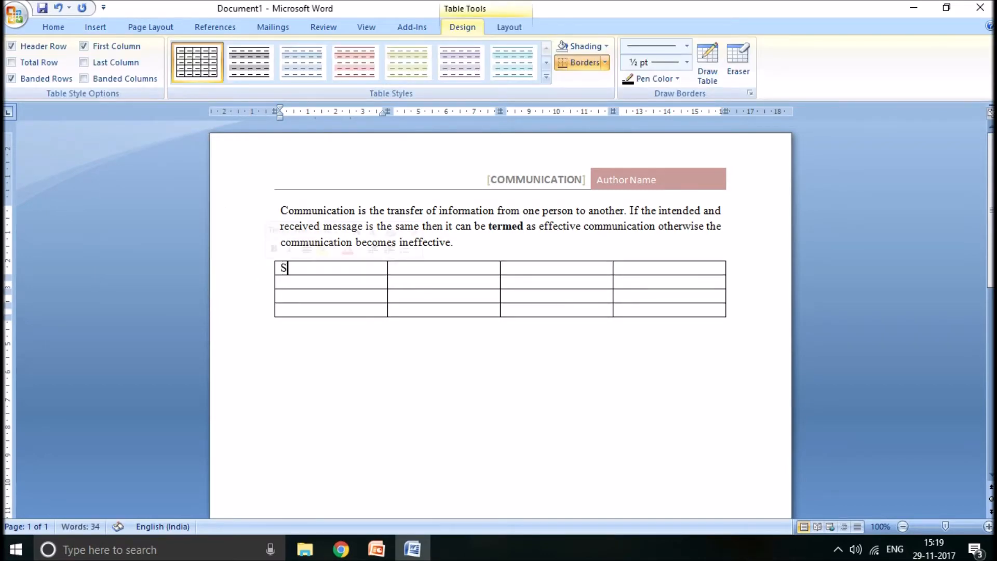
pyautogui.write(' No')
pyautogui.press('Tab')
pyautogui.write('P')
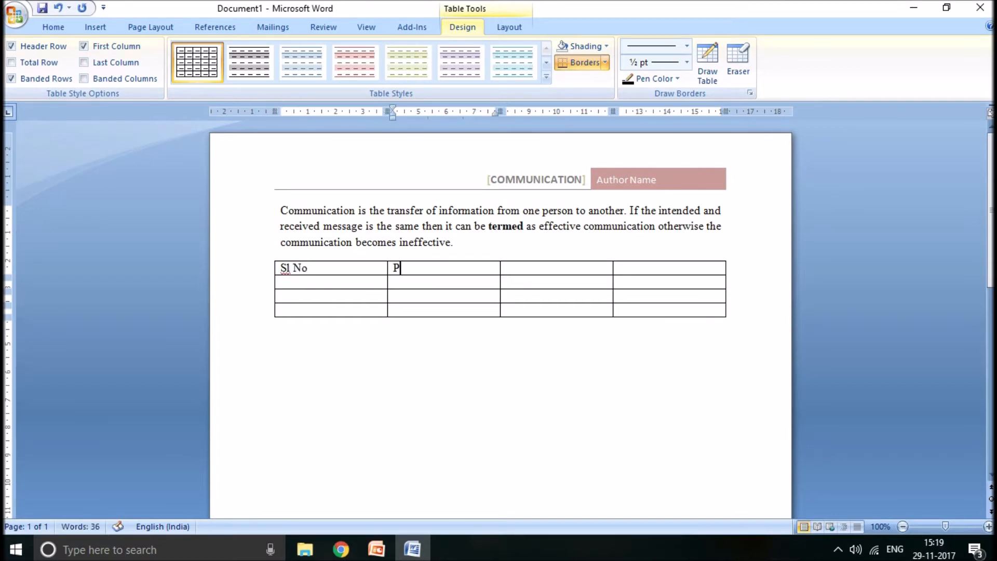
pyautogui.write('articulars')
pyautogui.click(332, 400)
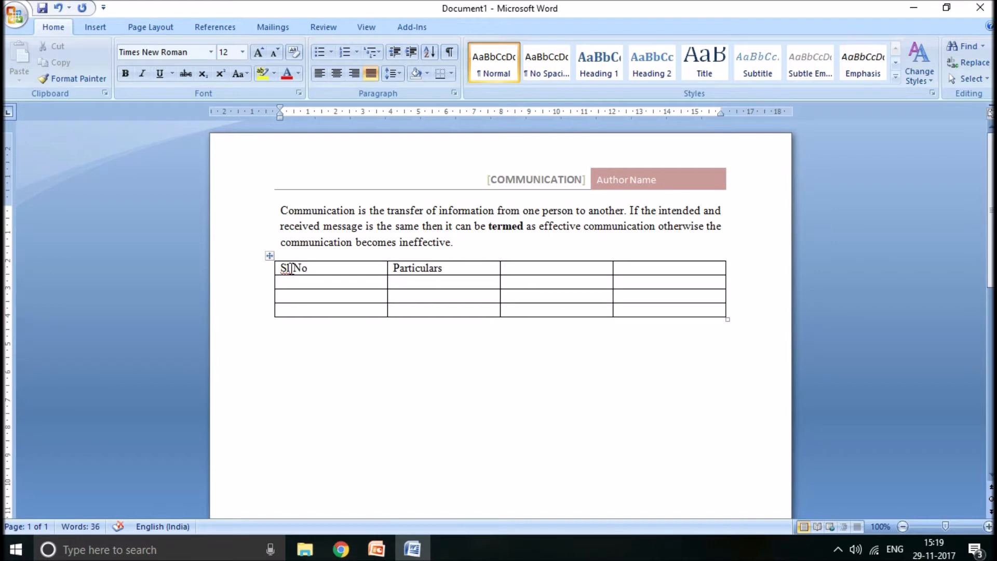
# - Check the demo topic list in the PowerPoint presentation again and switch back to the Word document
pyautogui.press('alt')
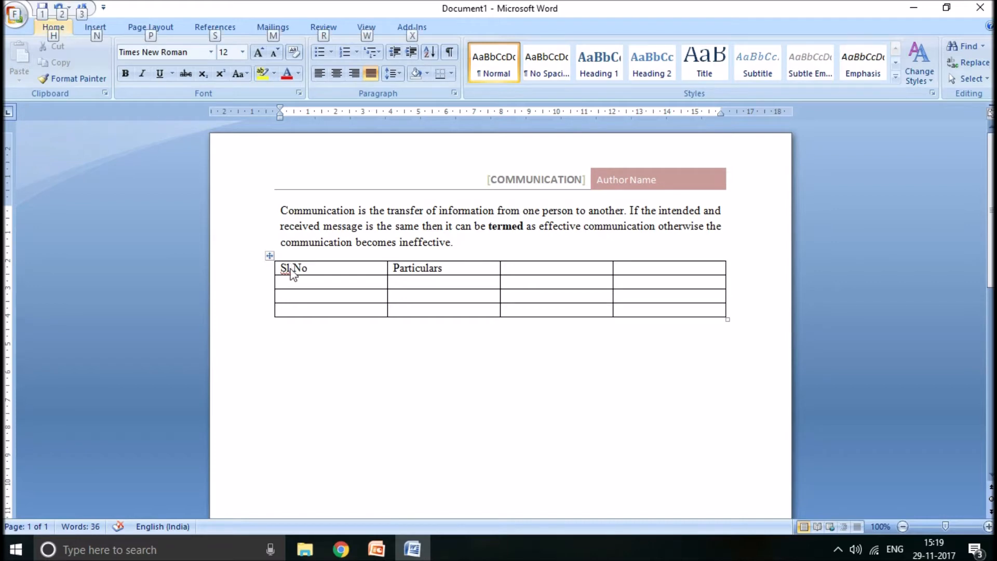
pyautogui.click(385, 233)
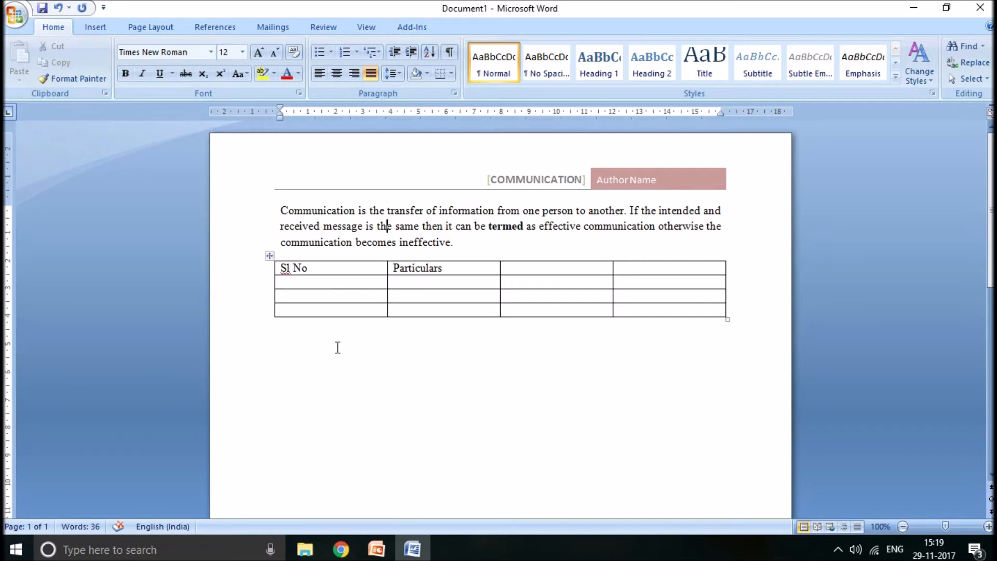
pyautogui.hotkey('alt', 'Tab')
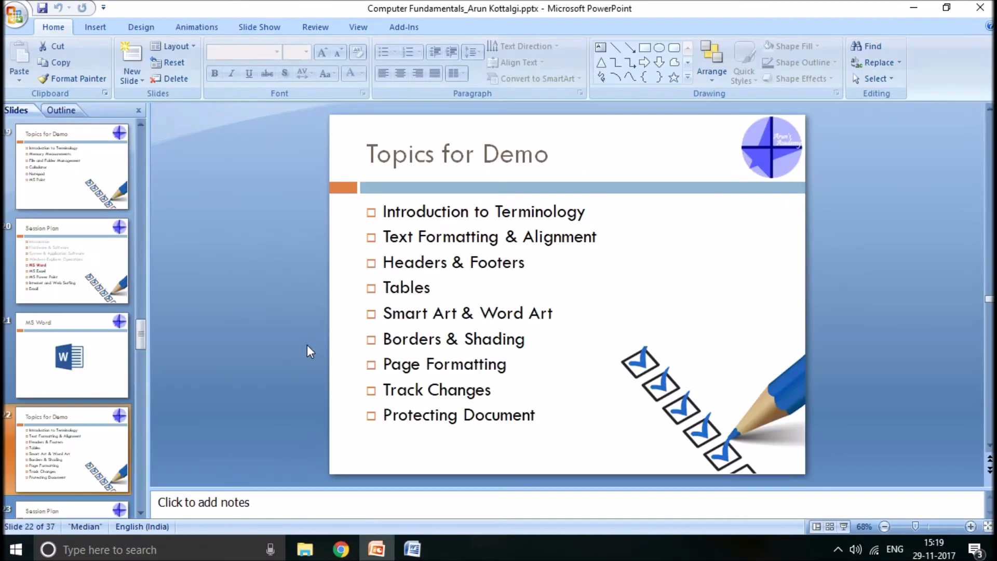
pyautogui.hotkey('alt', 'Tab')
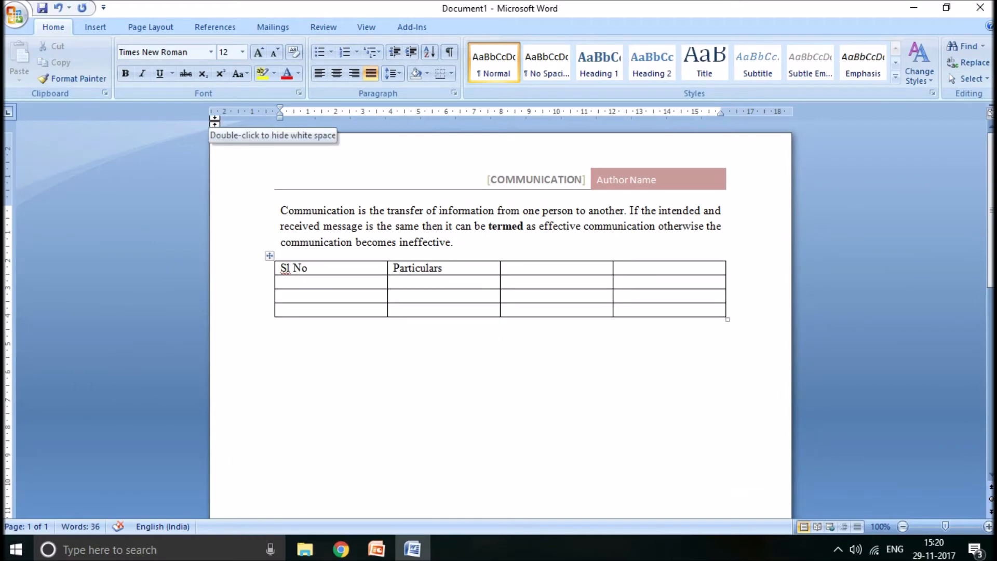
# - Start inserting a SmartArt graphic below the table and browse the available layouts as far as the Cycle group
pyautogui.click(103, 31)
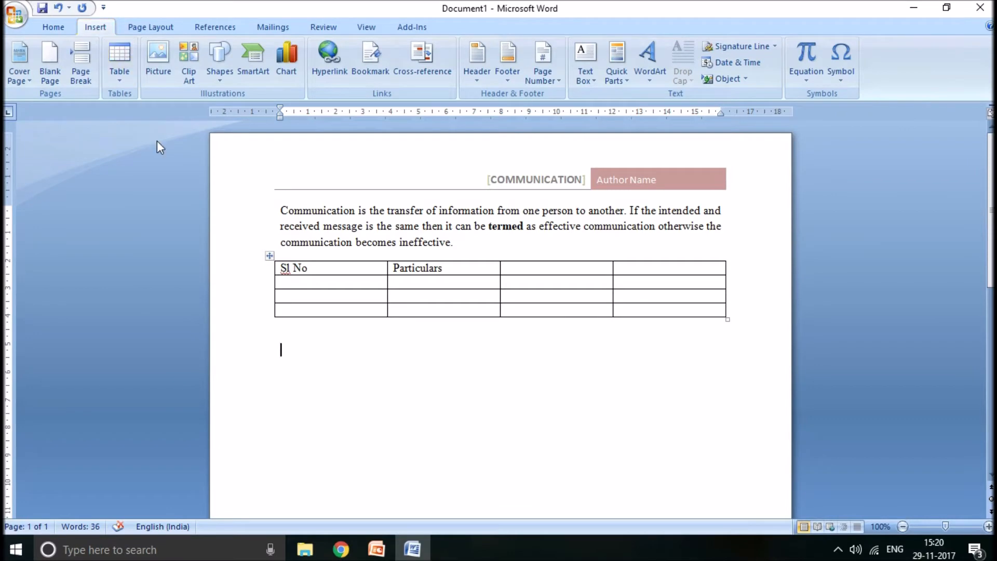
pyautogui.click(264, 69)
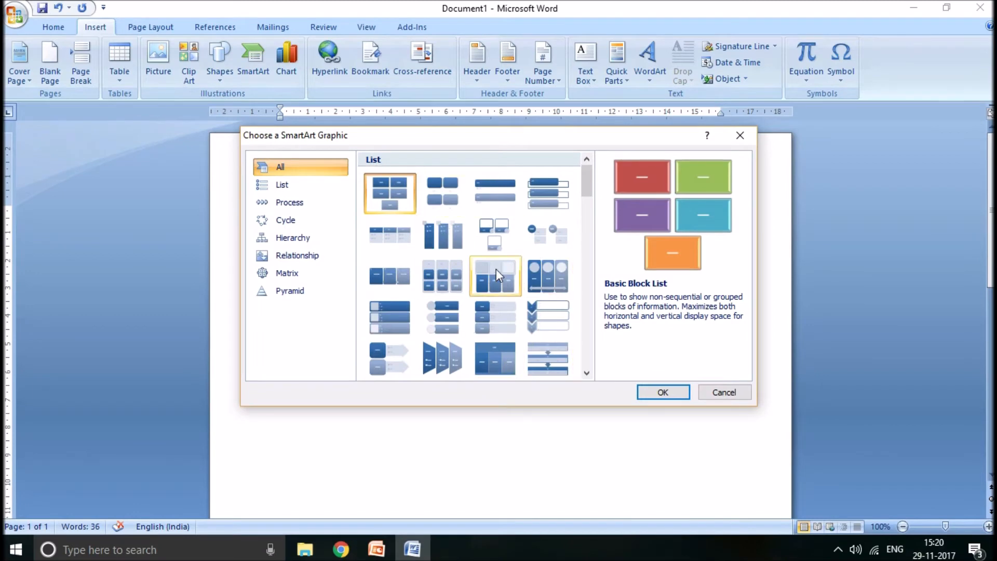
pyautogui.moveTo(587, 182); pyautogui.dragTo(585, 271)
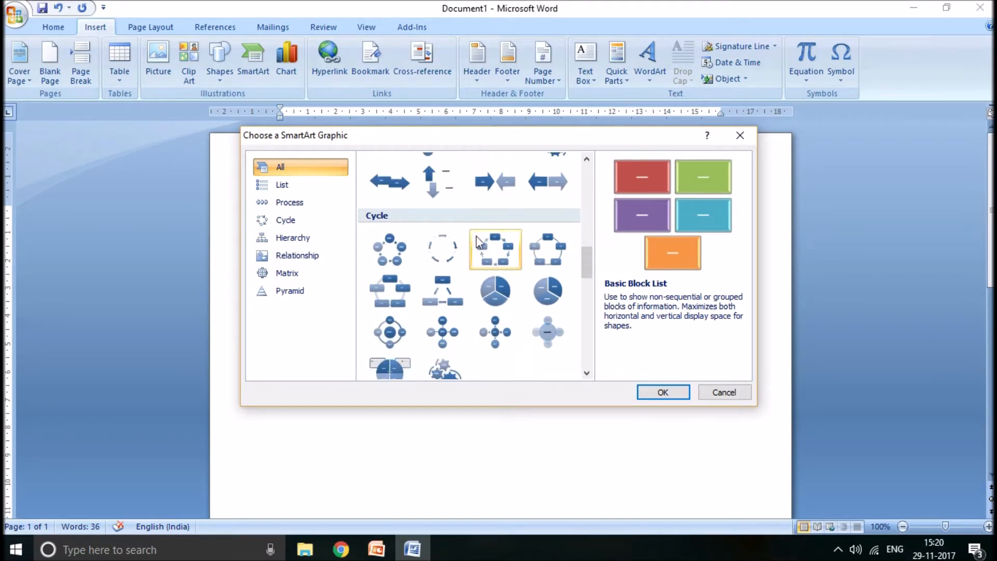
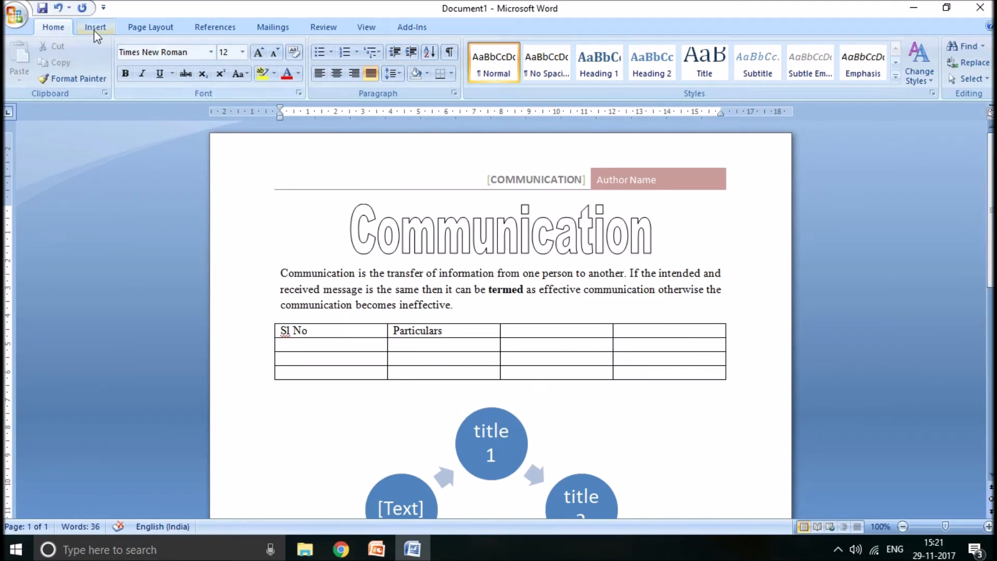
# - Add a Box page border in the 3 pt thick-and-thin line style to the whole document
pyautogui.click(148, 31)
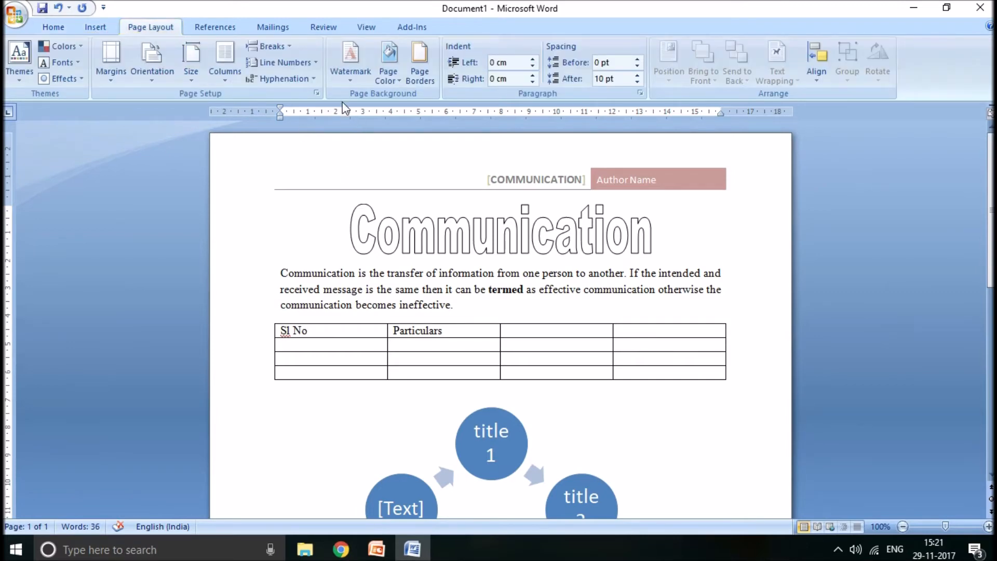
pyautogui.click(423, 76)
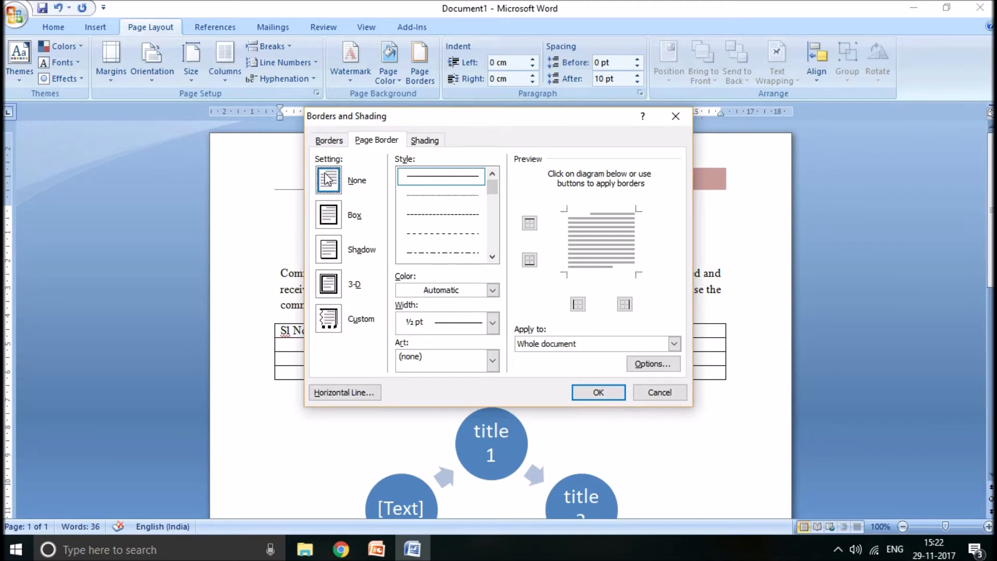
pyautogui.click(327, 223)
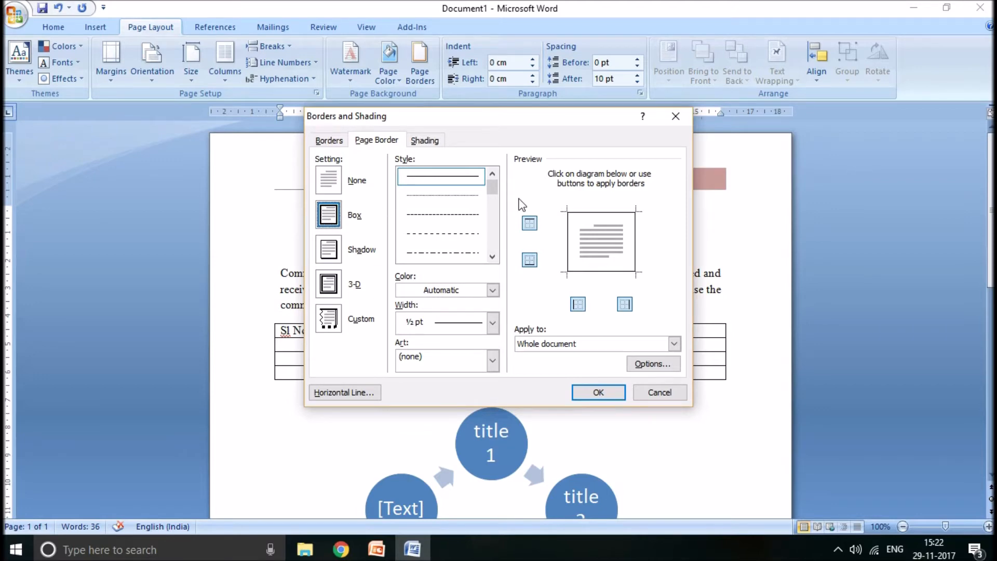
pyautogui.click(493, 256)
pyautogui.click(493, 256)
pyautogui.click(493, 256)
pyautogui.click(457, 206)
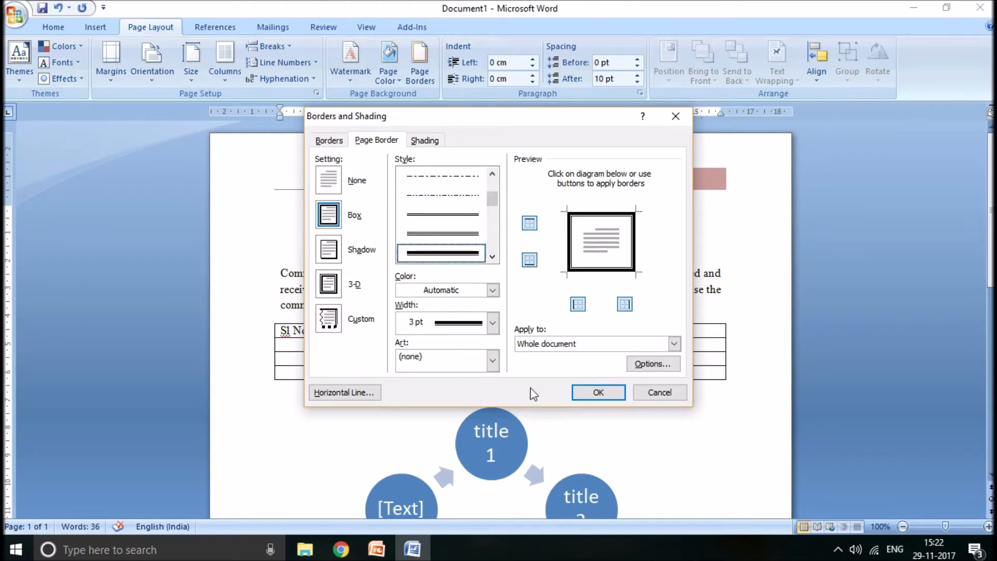
pyautogui.click(552, 344)
pyautogui.click(551, 345)
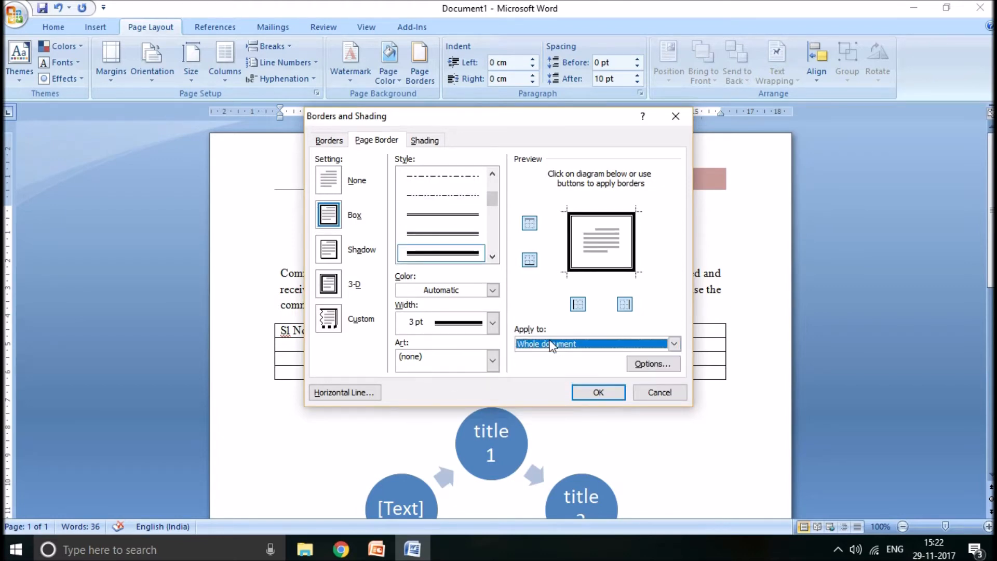
pyautogui.click(598, 393)
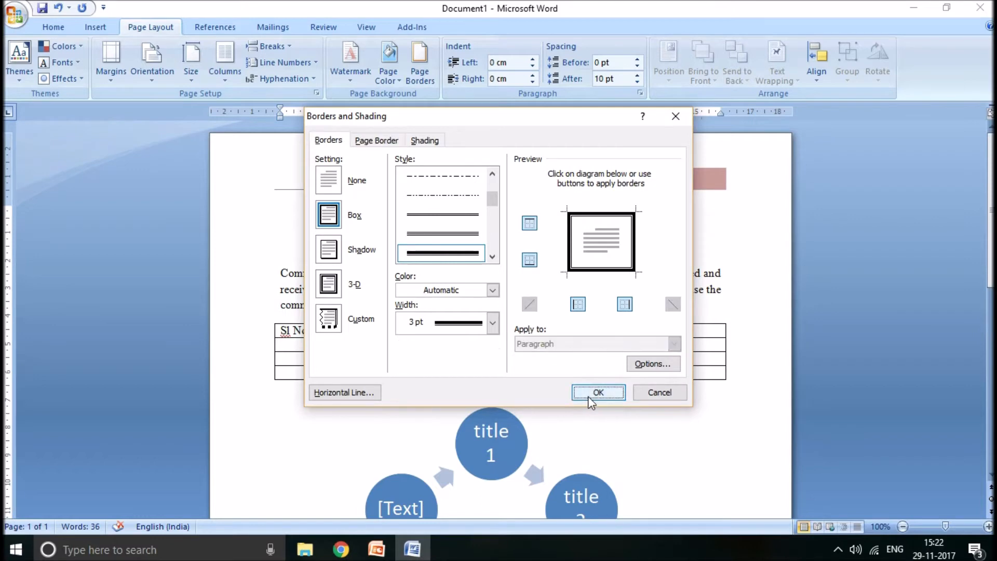
pyautogui.moveTo(991, 318); pyautogui.dragTo(992, 239)
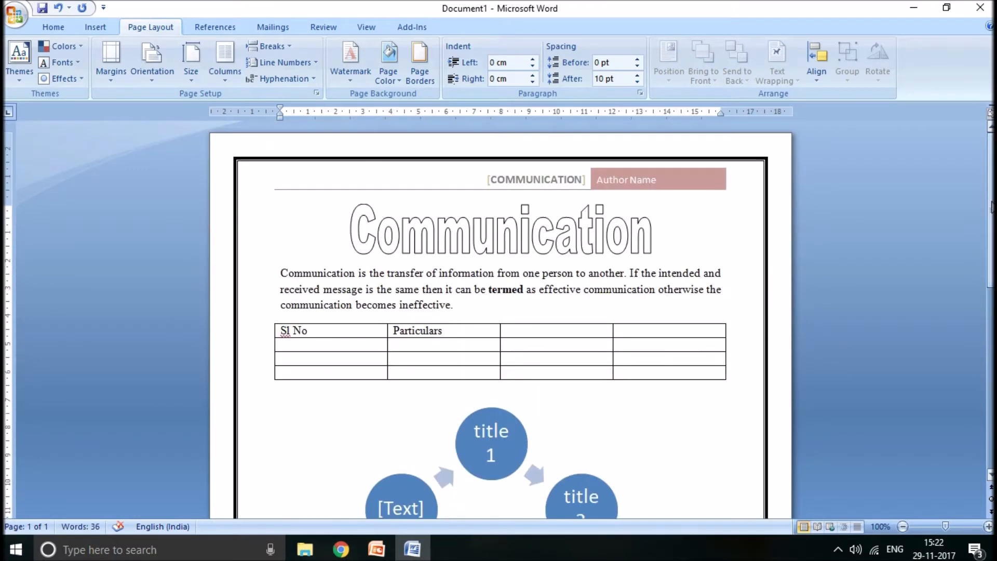
# - Review the shading, paragraph border and page border options in Borders and Shading, and close the dialog without changes
pyautogui.click(415, 72)
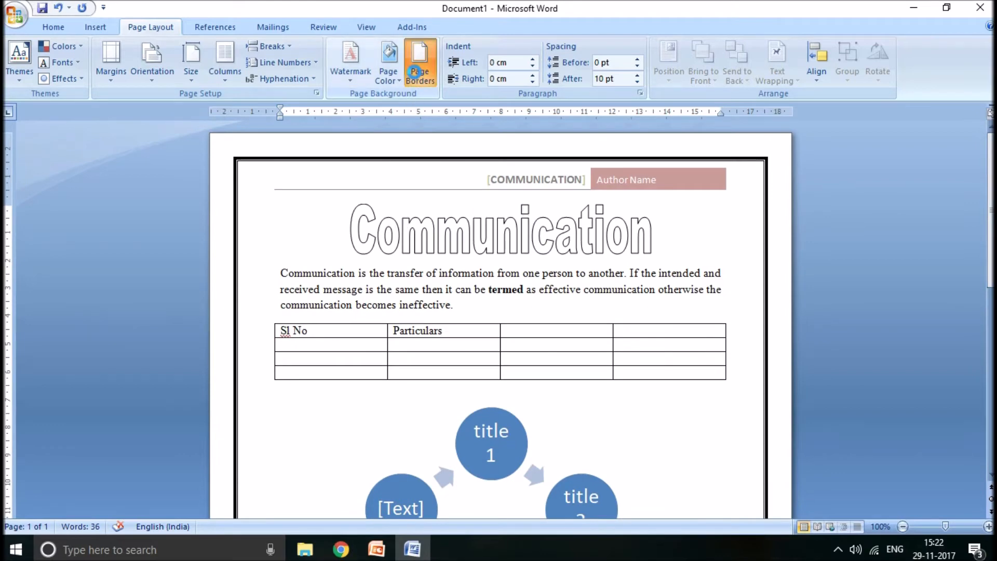
pyautogui.click(426, 141)
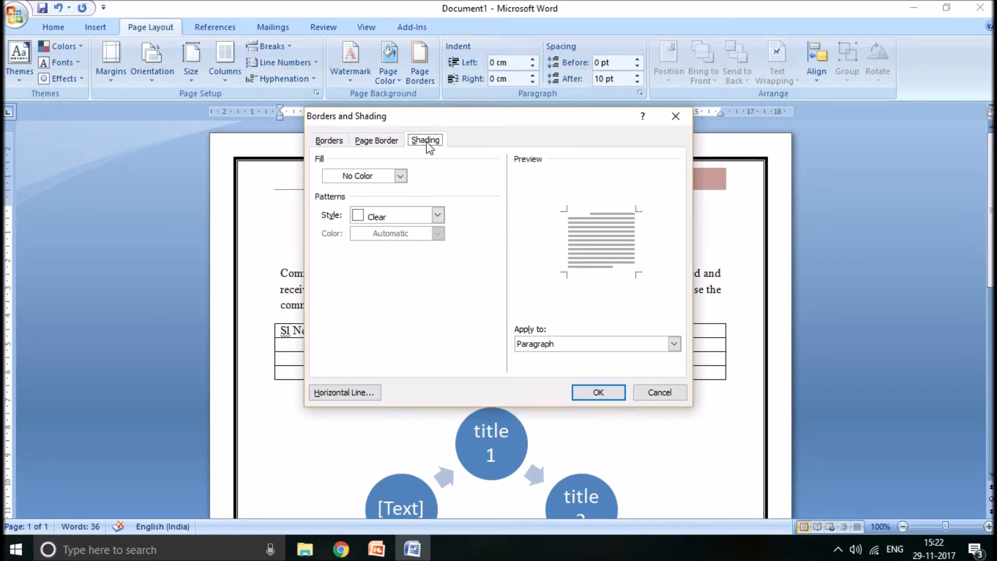
pyautogui.click(331, 143)
pyautogui.click(367, 143)
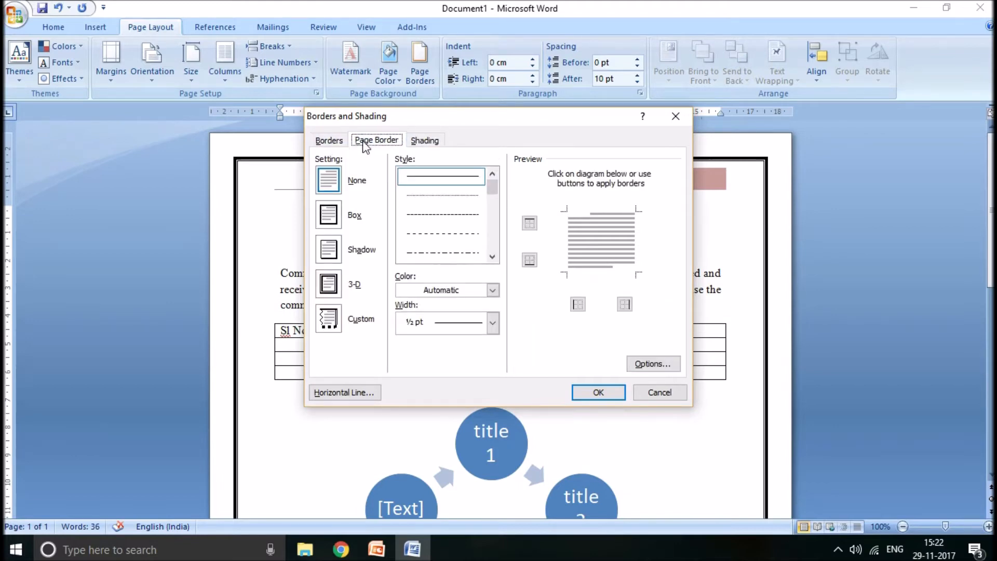
pyautogui.click(424, 143)
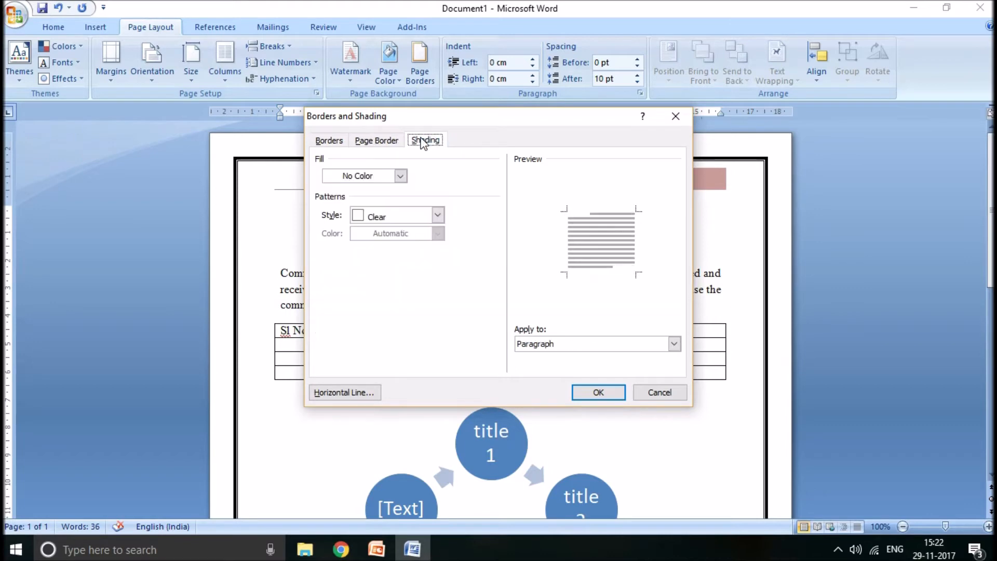
pyautogui.click(338, 143)
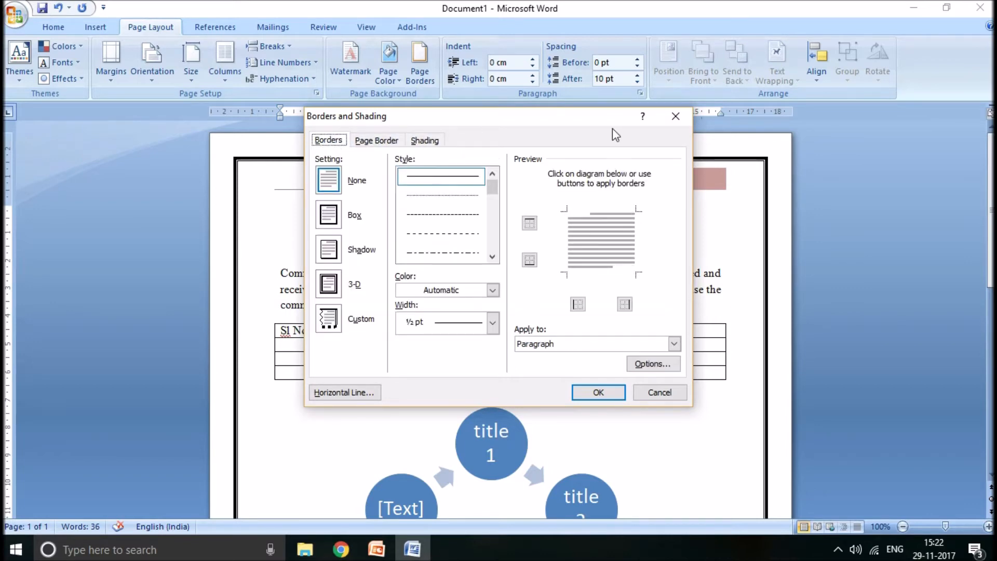
pyautogui.click(675, 116)
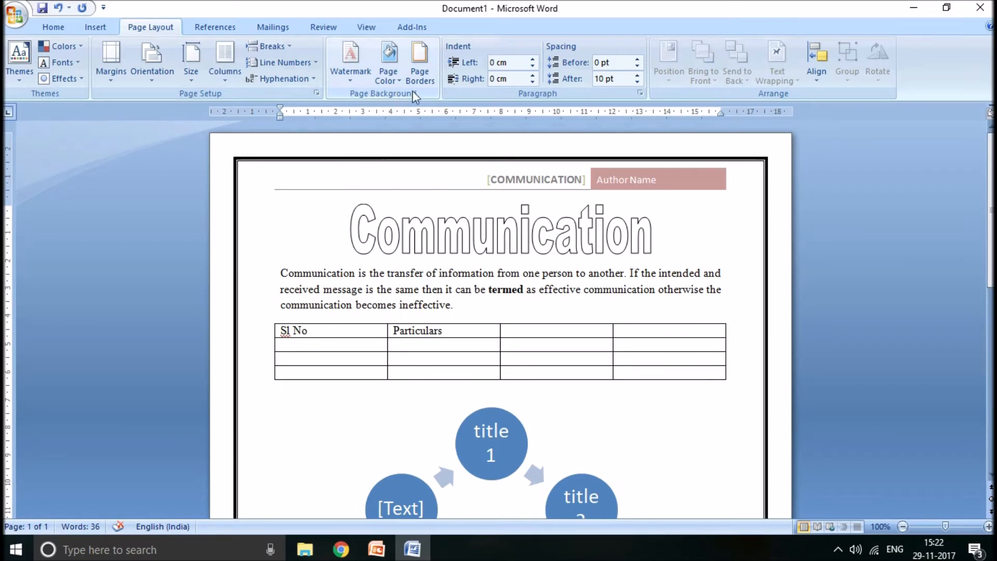
# - Set the page color to the light tan theme color
pyautogui.click(386, 76)
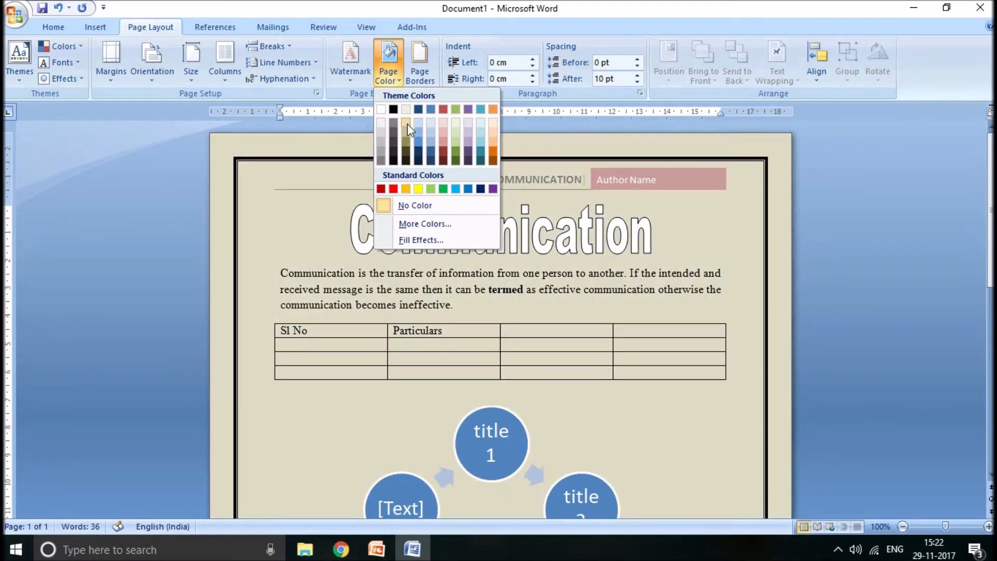
pyautogui.click(407, 124)
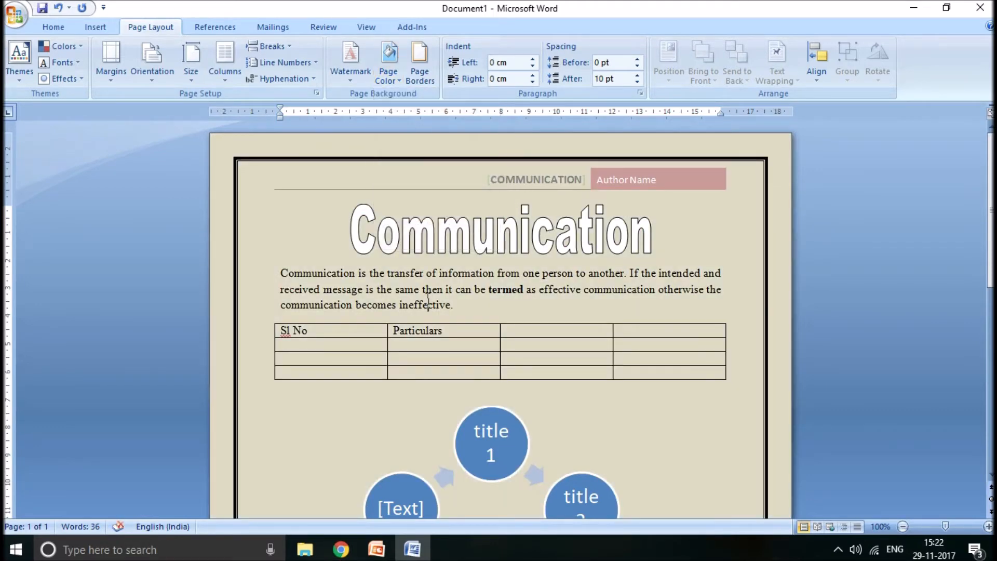
# - Add the CONFIDENTIAL 1 watermark to the document and check how it looks over the page
pyautogui.click(360, 83)
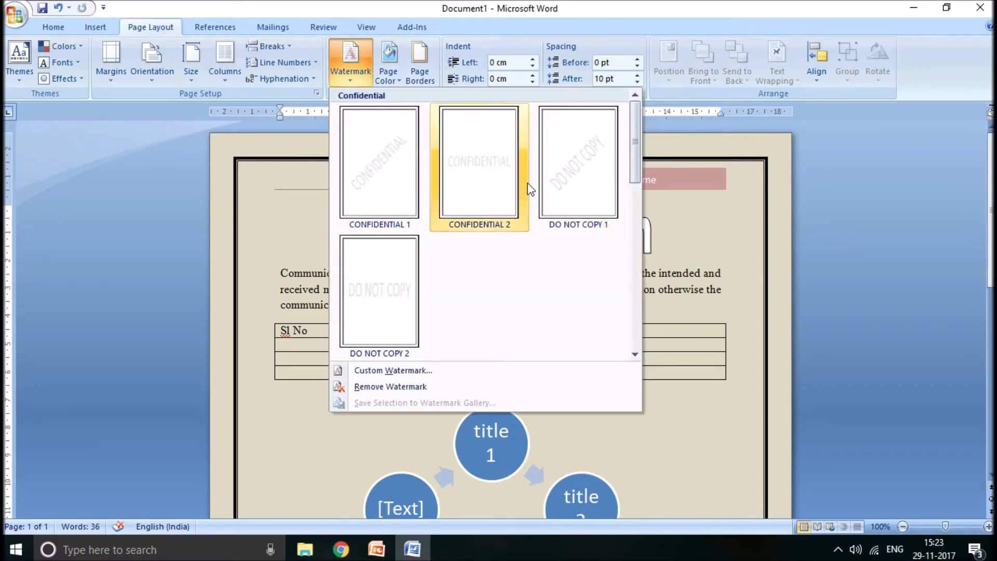
pyautogui.click(390, 185)
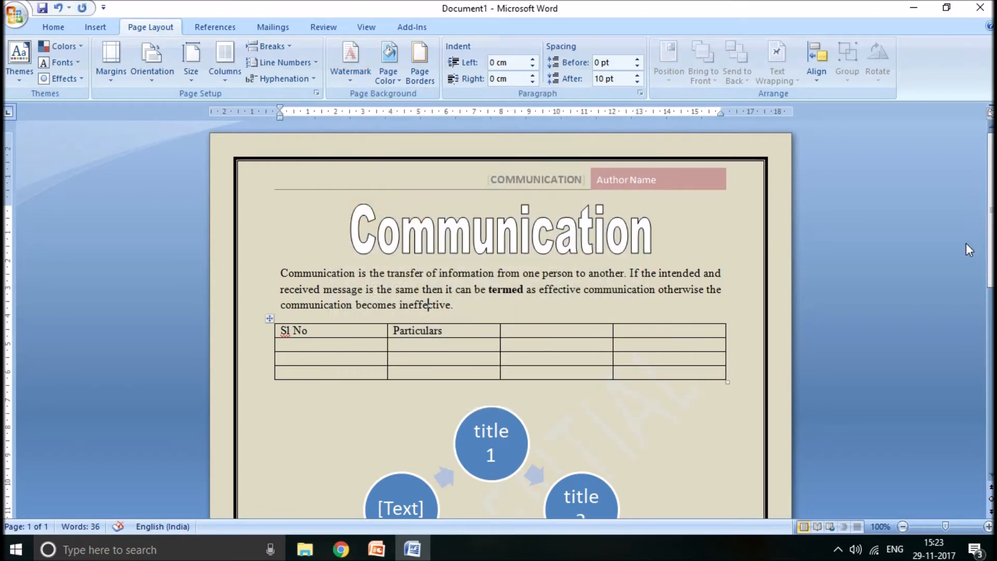
pyautogui.moveTo(992, 219); pyautogui.dragTo(992, 327)
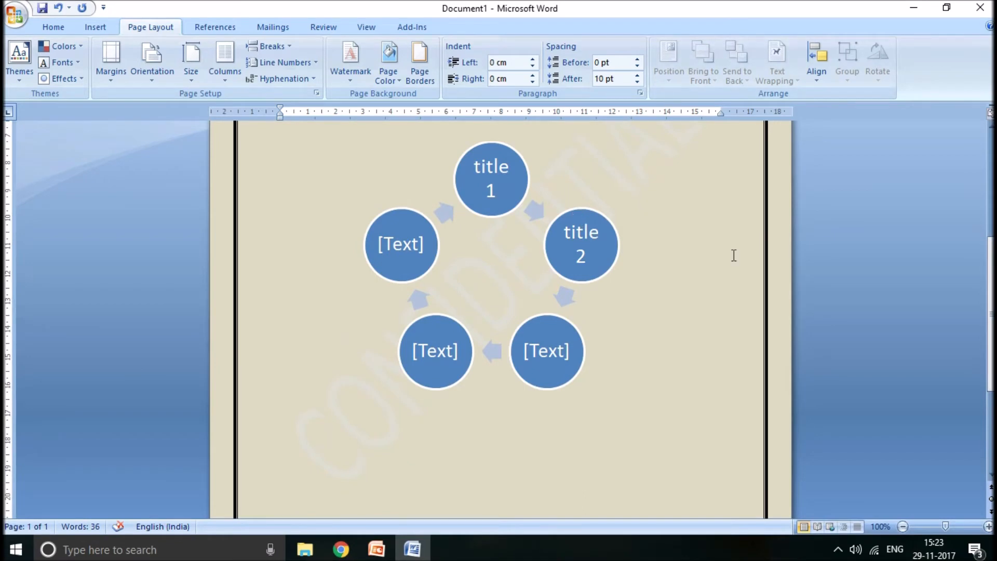
pyautogui.moveTo(992, 318); pyautogui.dragTo(991, 208)
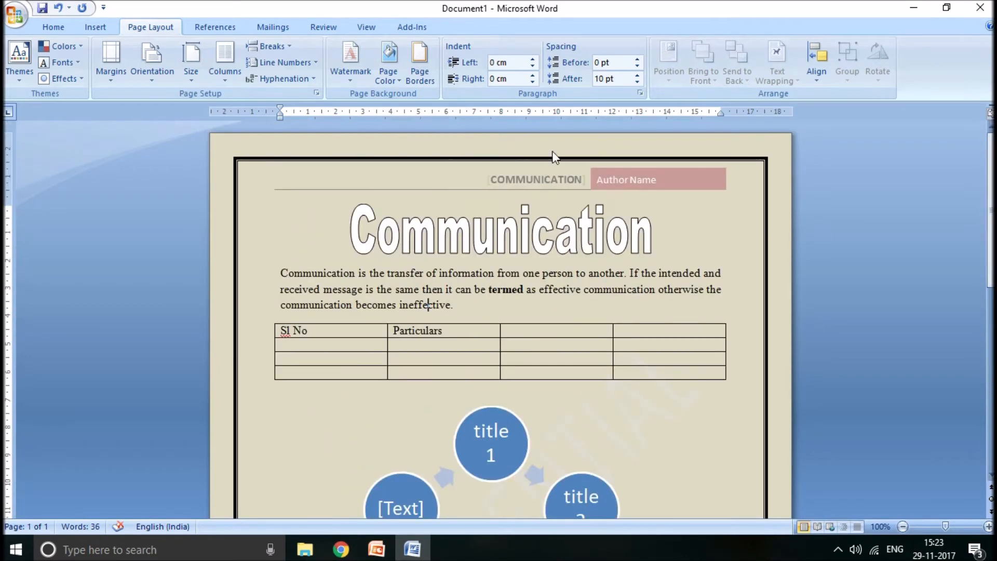
# - Reset the page color to No Color and check the watermark around the SmartArt cycle
pyautogui.click(385, 74)
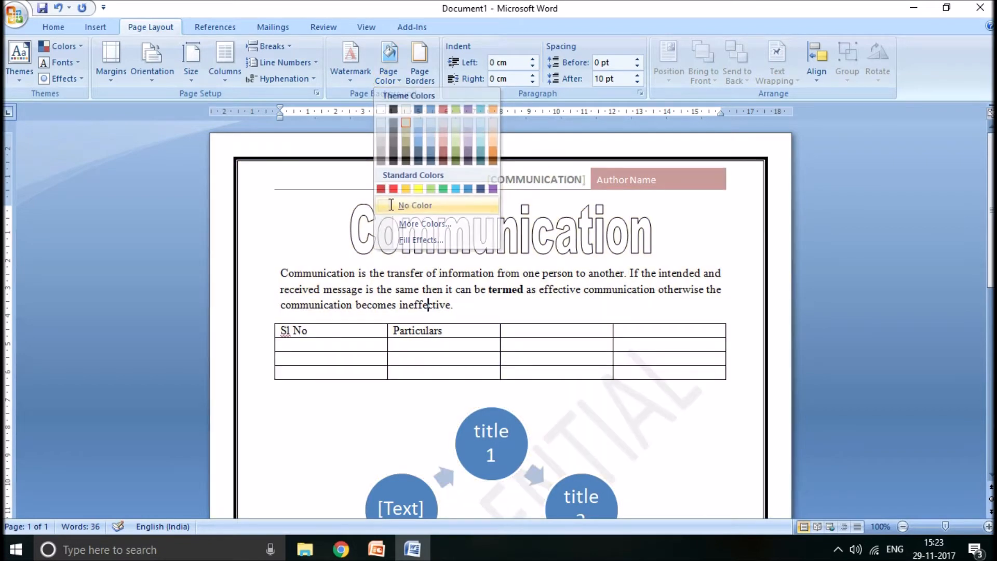
pyautogui.click(391, 205)
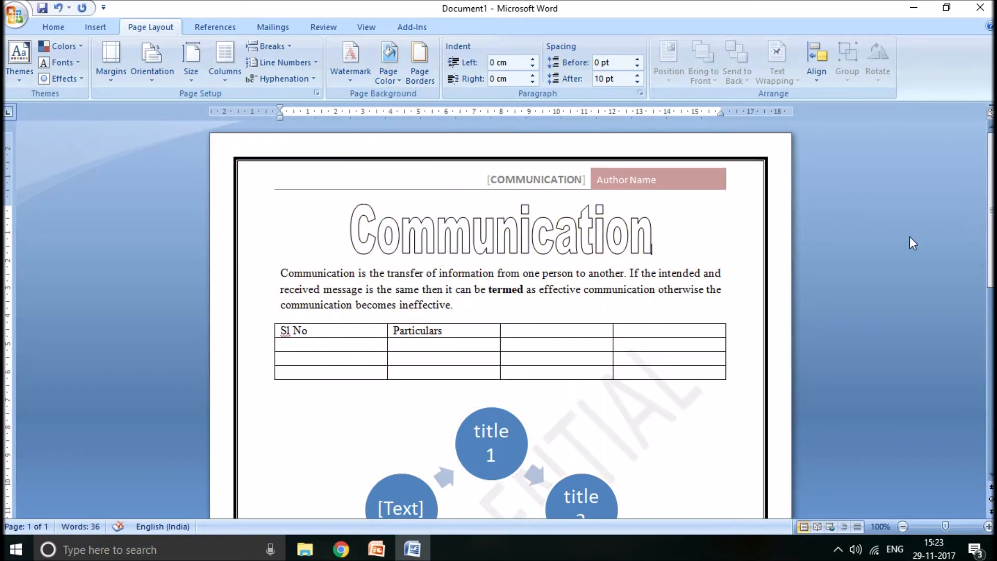
pyautogui.scroll(-8, 909, 236)
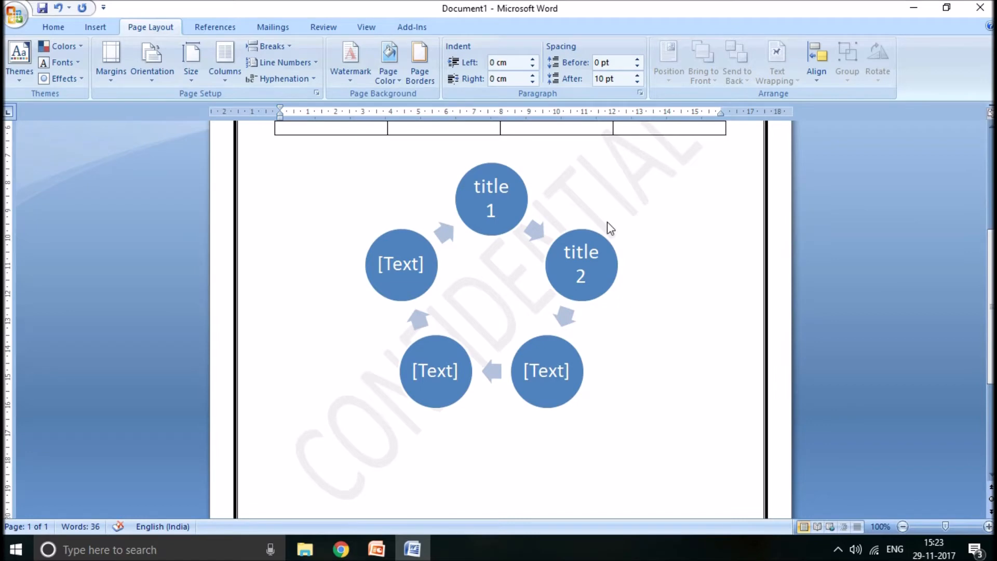
# - Check the demo topic list in the PowerPoint presentation once more and return to the Word document
pyautogui.click(407, 452)
pyautogui.hotkey('alt', 'Tab')
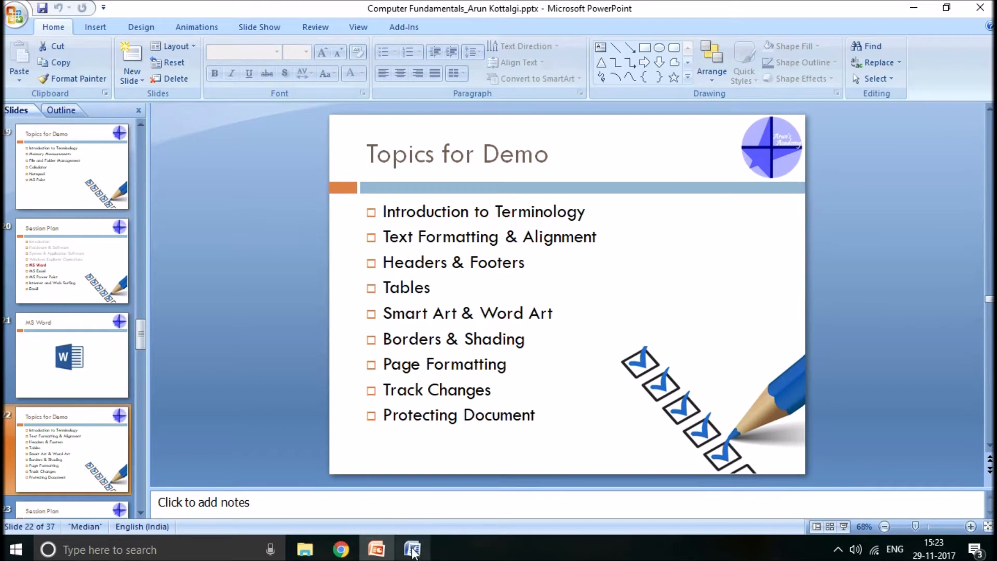
pyautogui.click(413, 549)
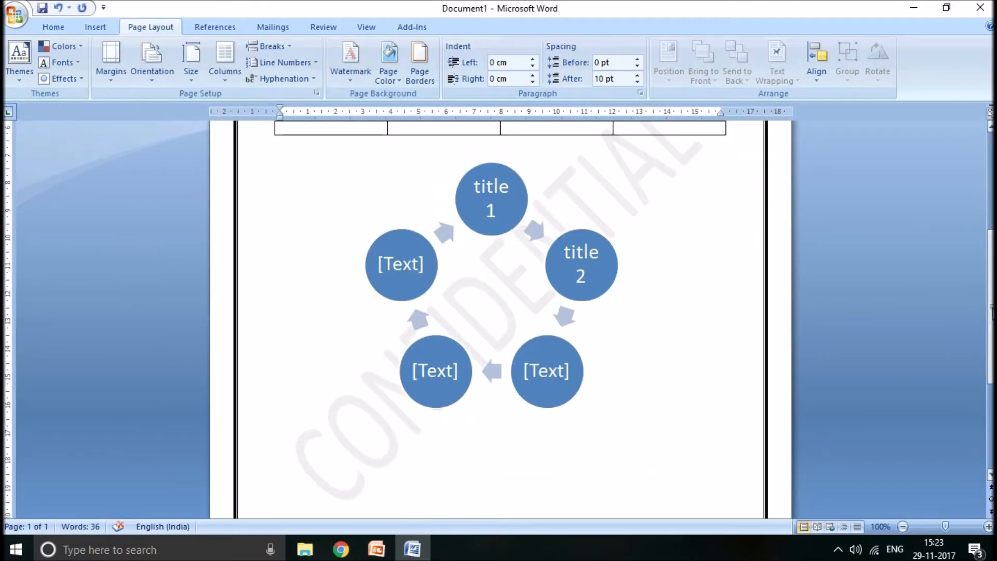
# - Try the Landscape page orientation and switch the document back to Portrait
pyautogui.moveTo(993, 306); pyautogui.dragTo(993, 210)
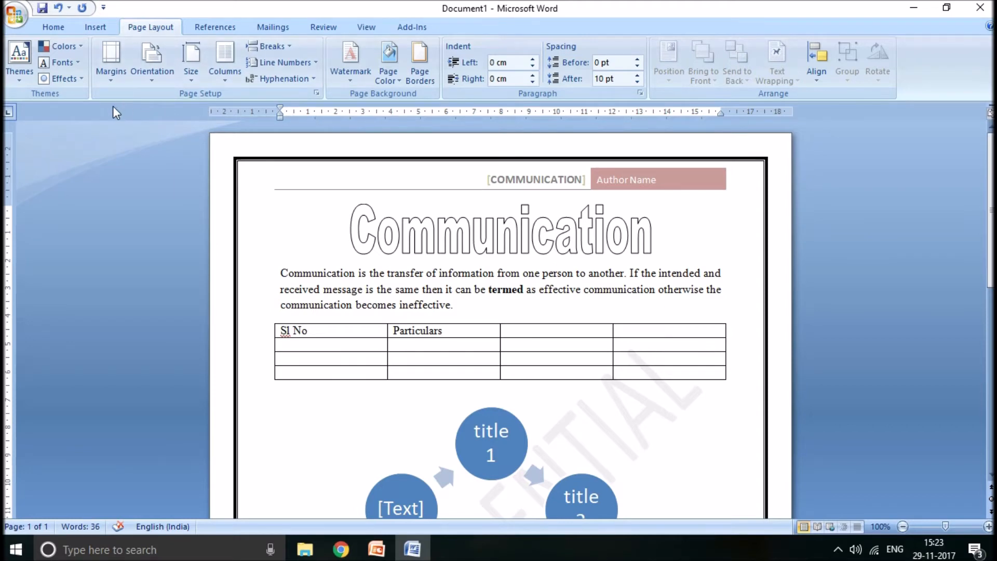
pyautogui.click(154, 78)
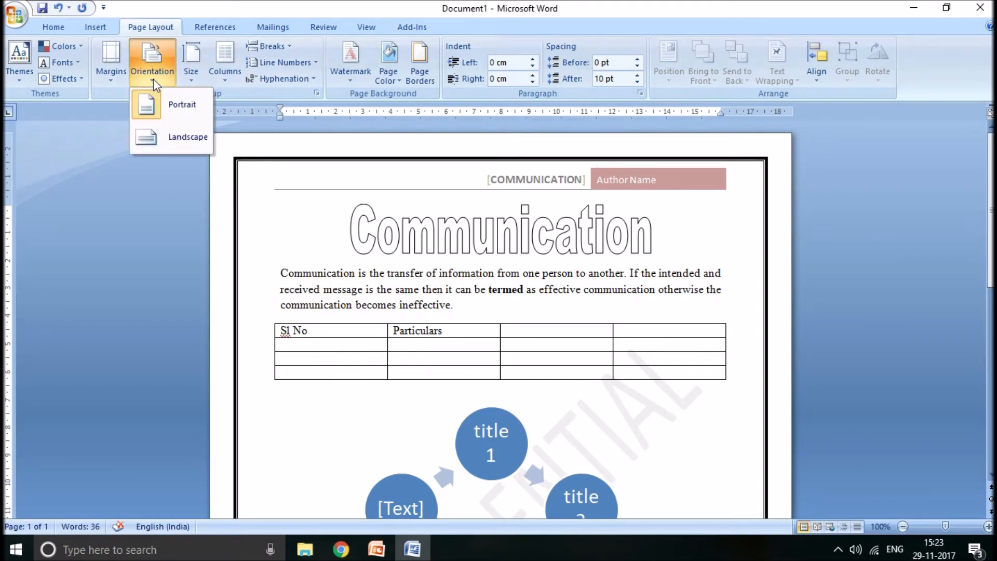
pyautogui.click(168, 143)
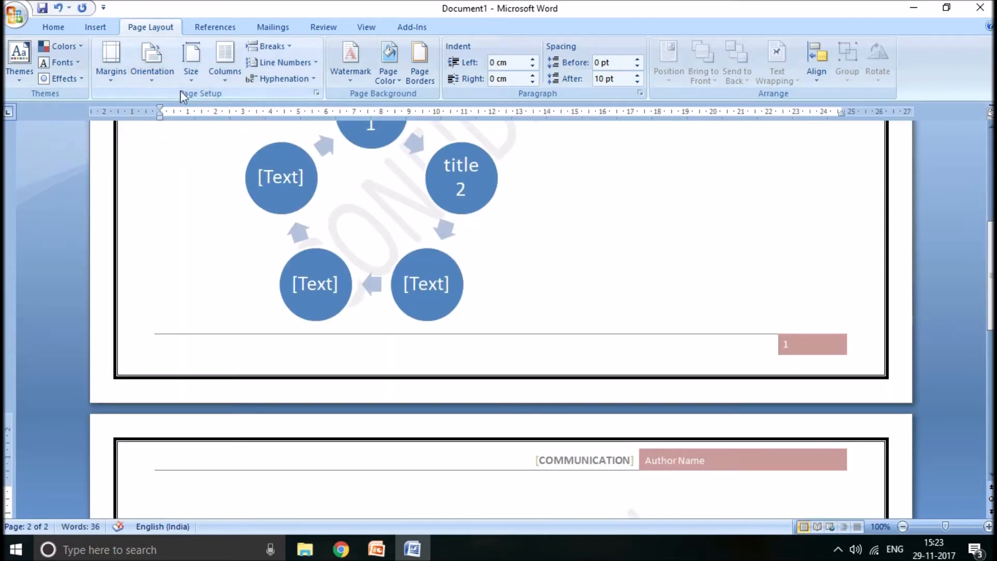
pyautogui.click(152, 77)
pyautogui.click(156, 98)
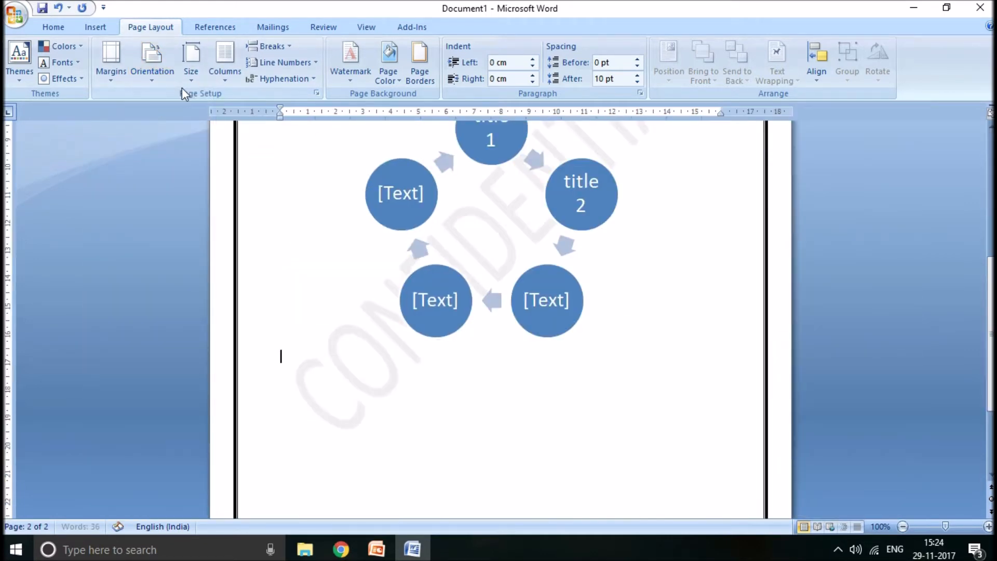
# - Review the available paper sizes and column layouts, and close the lists without choosing anything
pyautogui.click(198, 76)
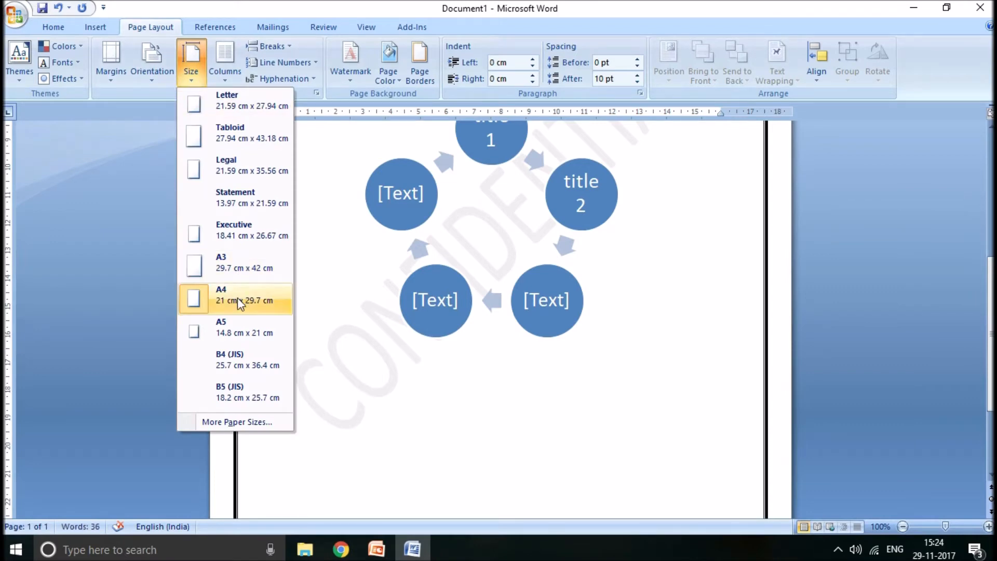
pyautogui.click(146, 114)
pyautogui.click(226, 76)
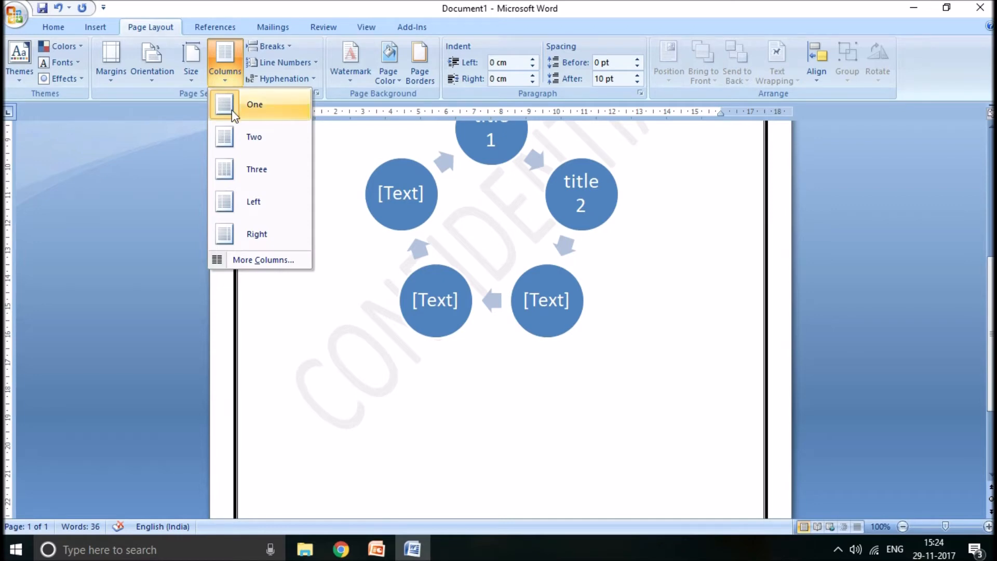
pyautogui.click(711, 268)
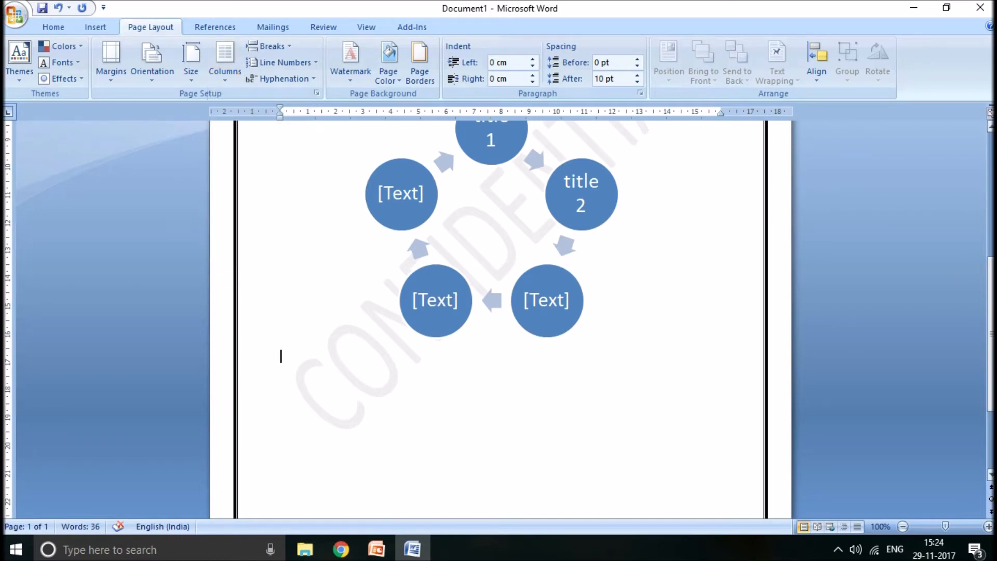
# - Arrange the communication paragraph below the title in two columns and deselect it
pyautogui.scroll(10, 293, 307)
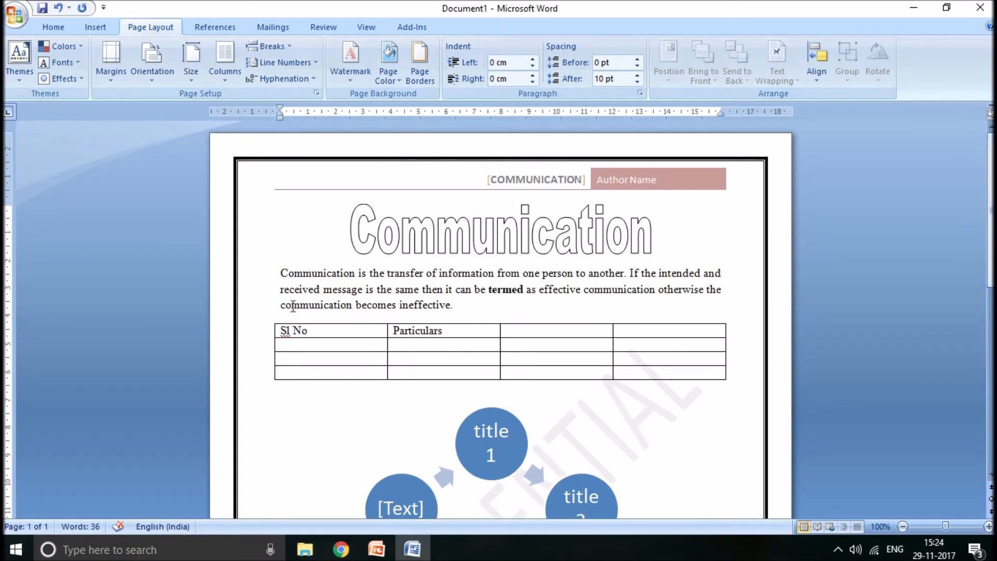
pyautogui.moveTo(280, 272); pyautogui.dragTo(458, 306)
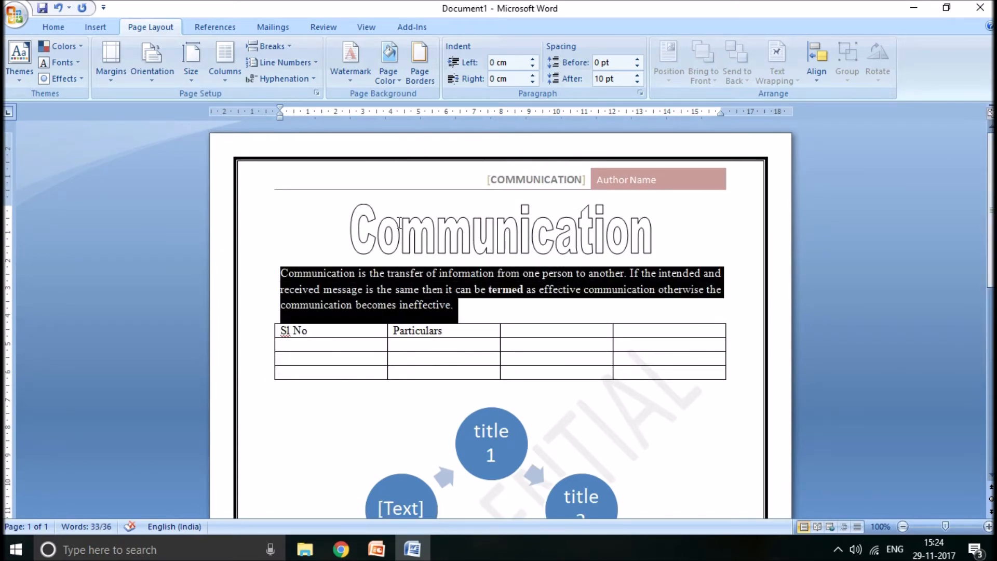
pyautogui.click(227, 71)
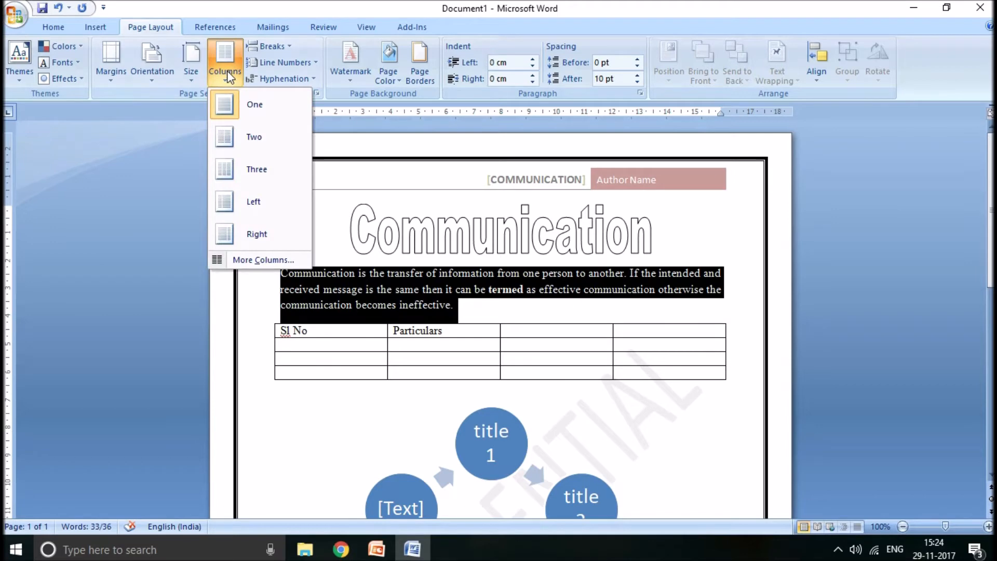
pyautogui.click(248, 147)
pyautogui.click(383, 274)
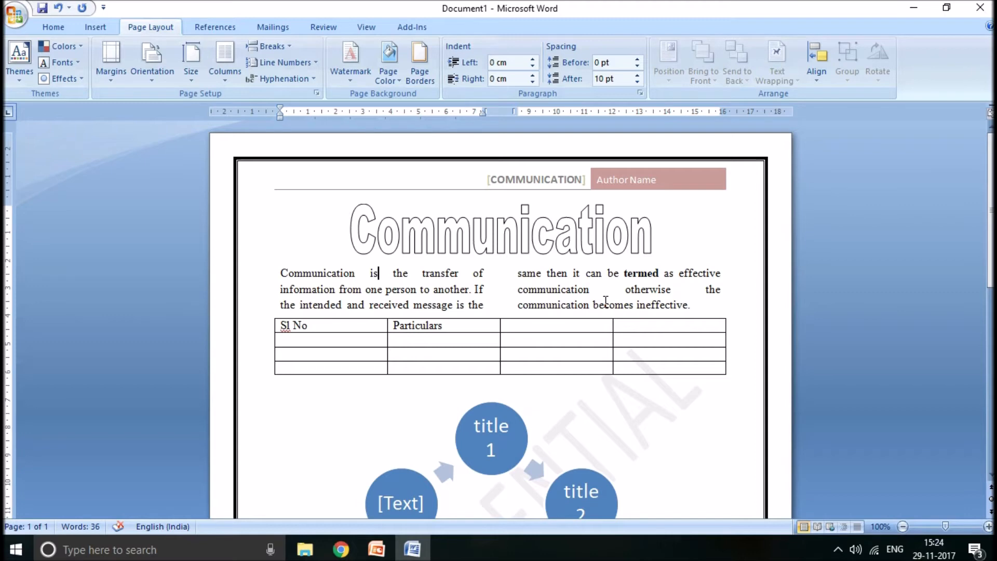
# - Check the demo topic list in the PowerPoint presentation, return to Word, and undo the two-column layout of the paragraph
pyautogui.hotkey('alt', 'Tab')
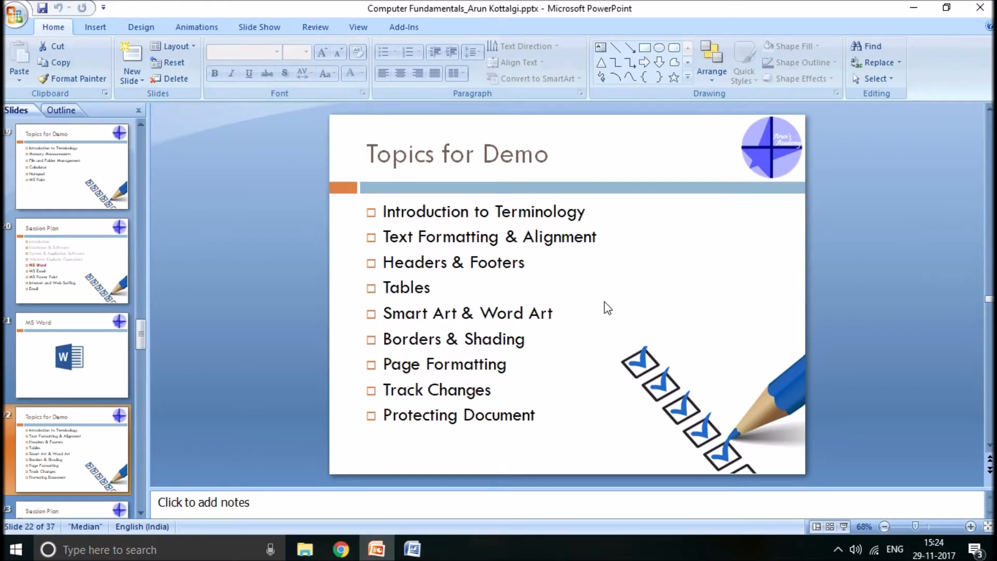
pyautogui.hotkey('alt', 'Tab')
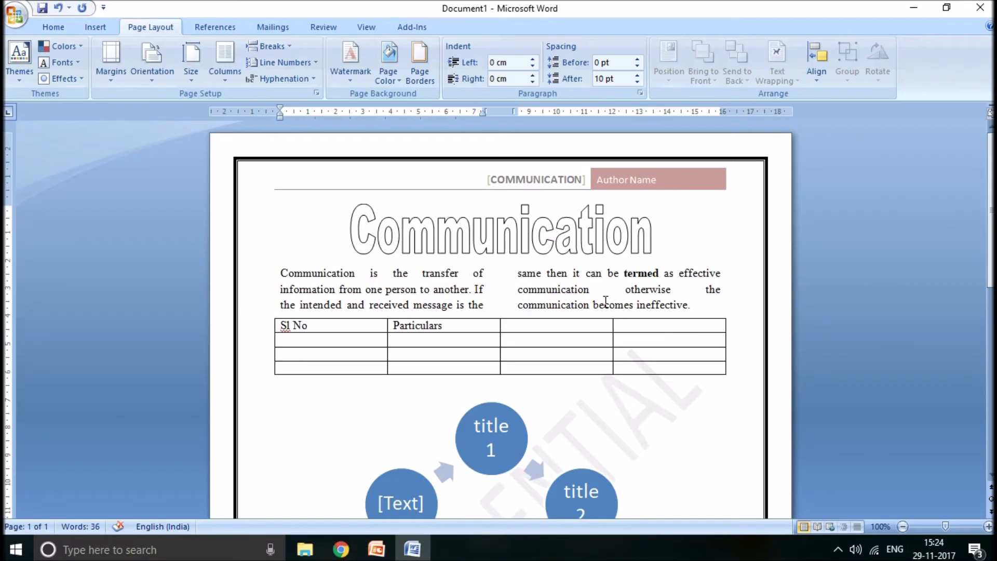
pyautogui.hotkey('ctrl', 'z')
pyautogui.click(606, 302)
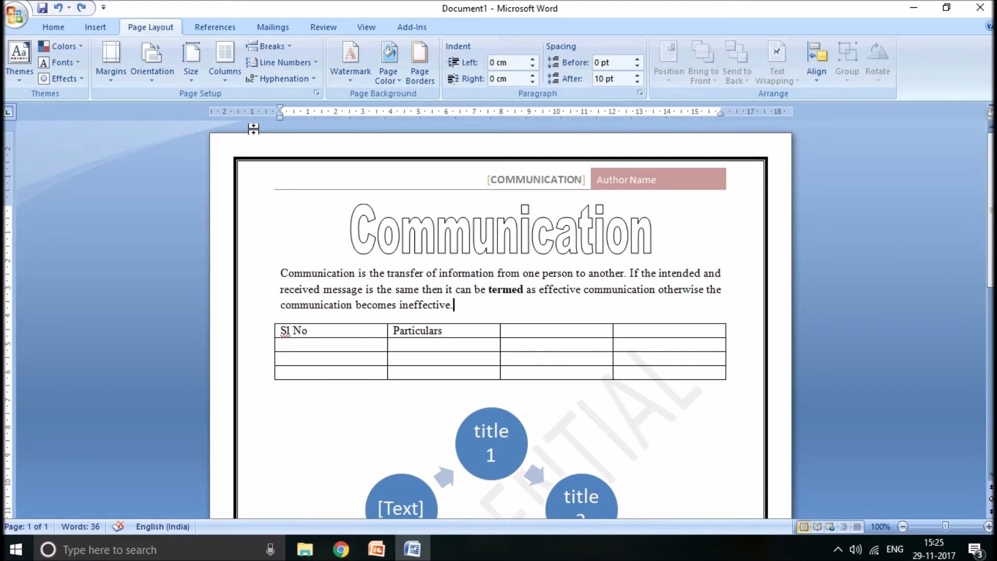
# - Turn on Track Changes for the document
pyautogui.click(322, 27)
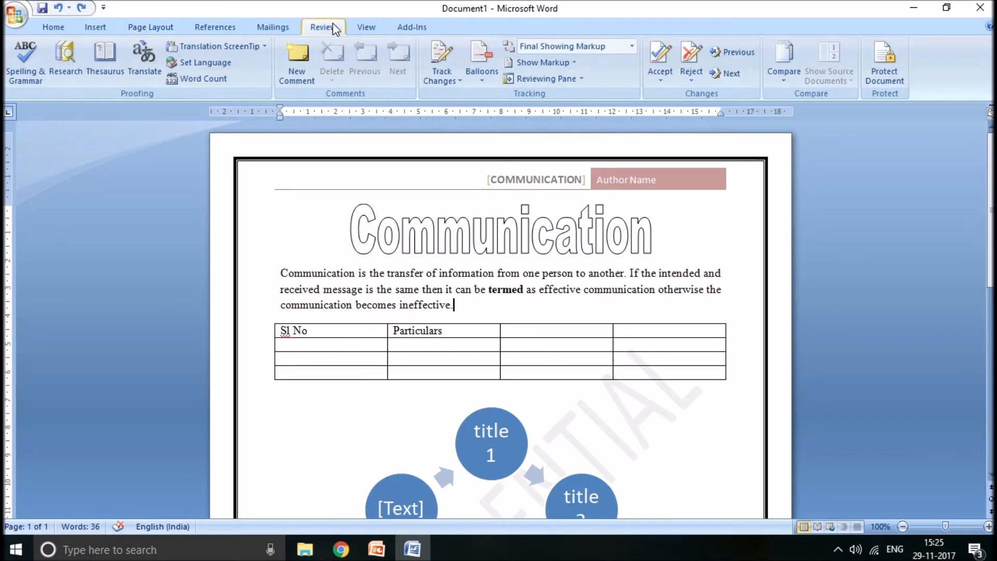
pyautogui.click(444, 73)
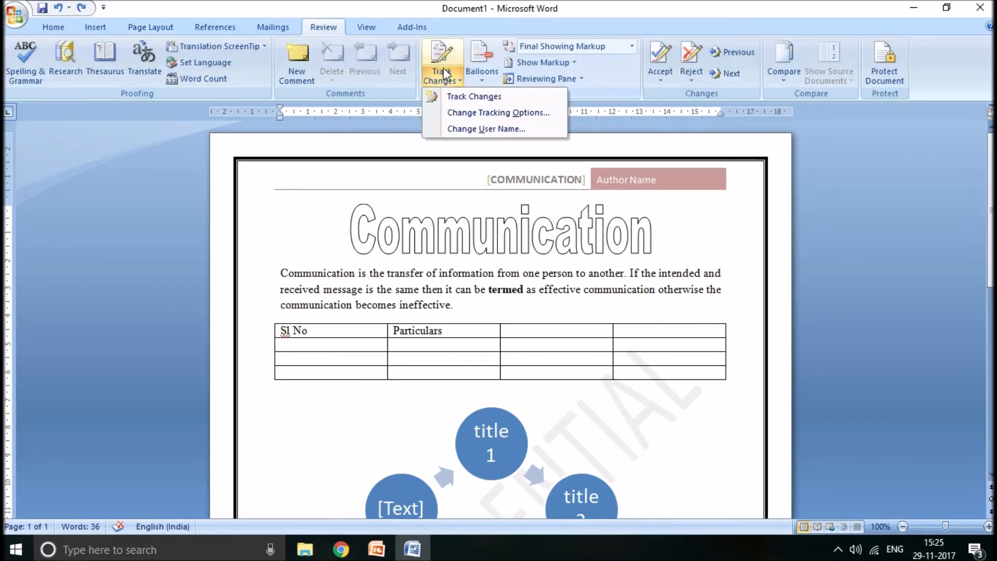
pyautogui.click(457, 99)
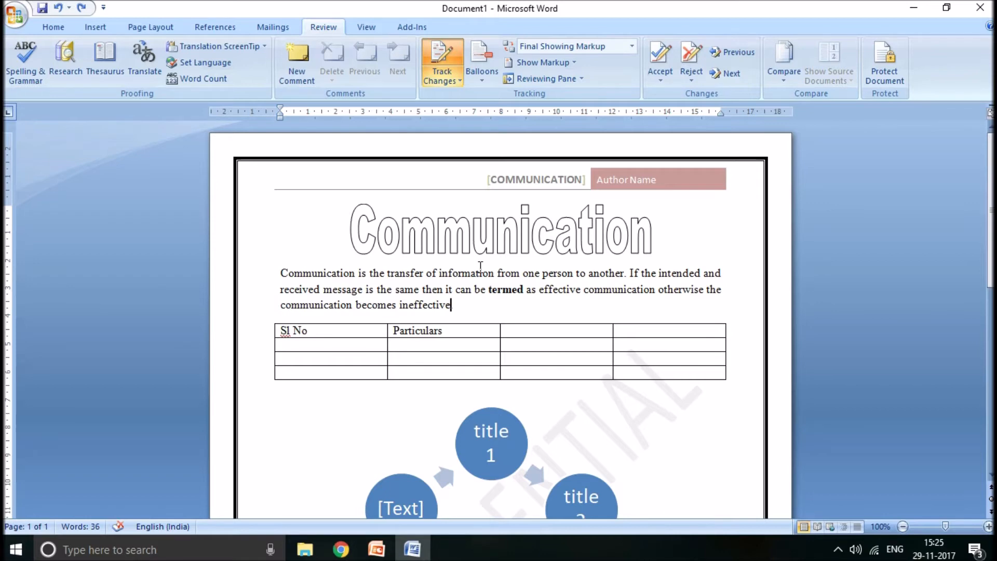
# - Delete "ineffective" at the end of the communication paragraph and add "Other word" as tracked edits
pyautogui.press('BackSpace')
pyautogui.press('BackSpace')
pyautogui.press('BackSpace')
pyautogui.press('BackSpace')
pyautogui.press('BackSpace')
pyautogui.press('BackSpace')
pyautogui.press('BackSpace')
pyautogui.press('BackSpace')
pyautogui.press('BackSpace')
pyautogui.press('BackSpace')
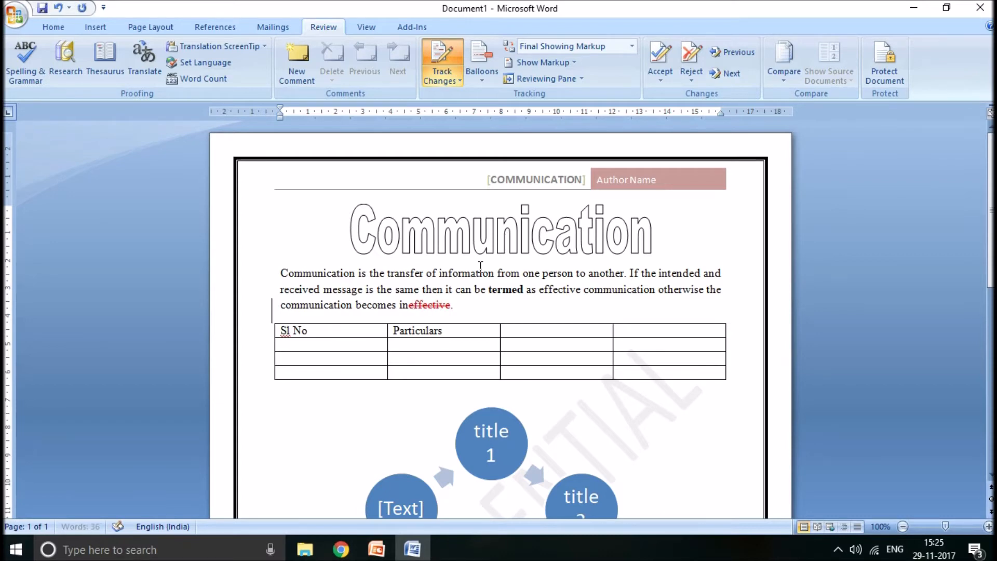
pyautogui.press('BackSpace')
pyautogui.write('oth')
pyautogui.write('er w')
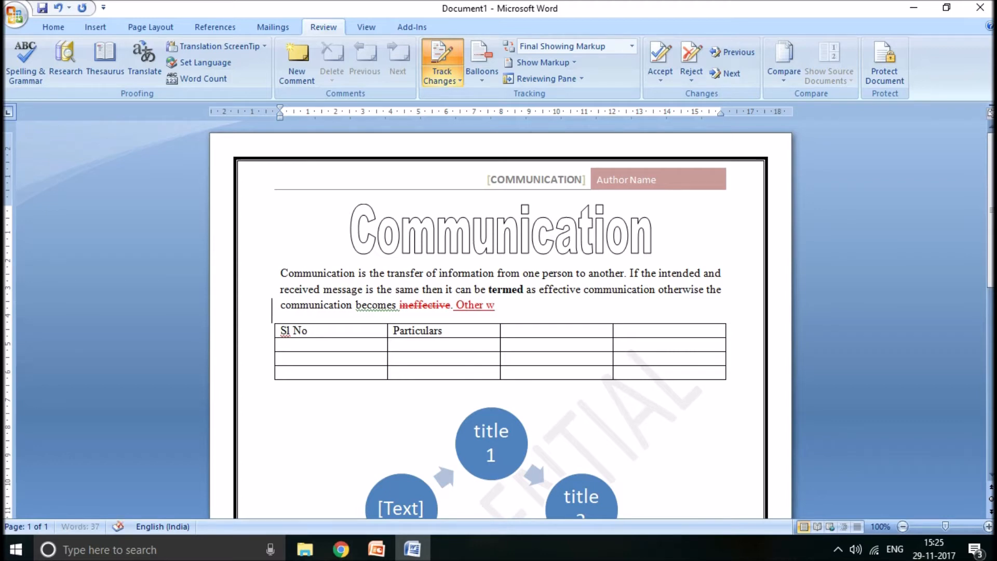
pyautogui.write('ord')
# - View the accept and reject options for the tracked insertion "Other word" and close them without choosing one
pyautogui.click(474, 304)
pyautogui.rightClick(473, 304)
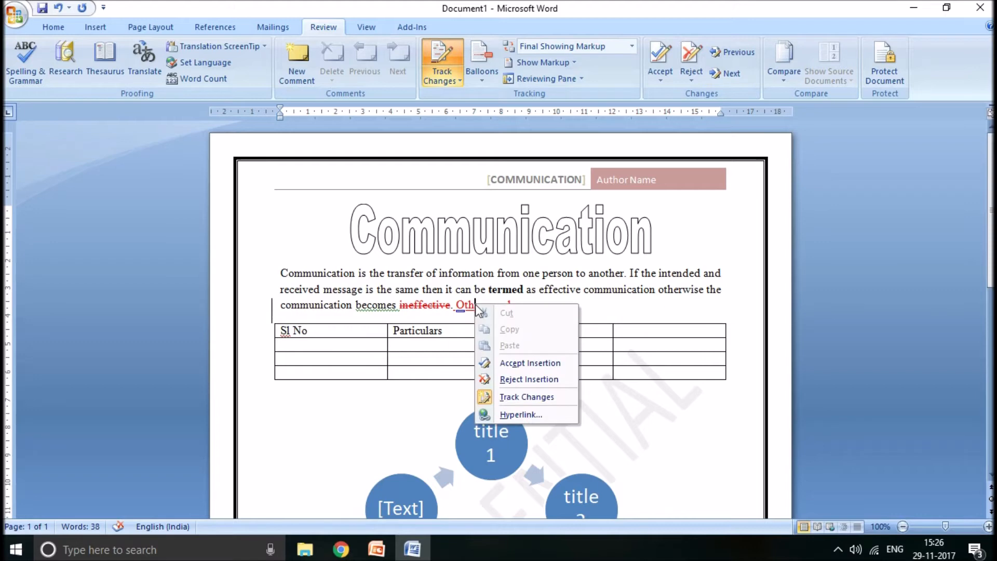
pyautogui.click(395, 328)
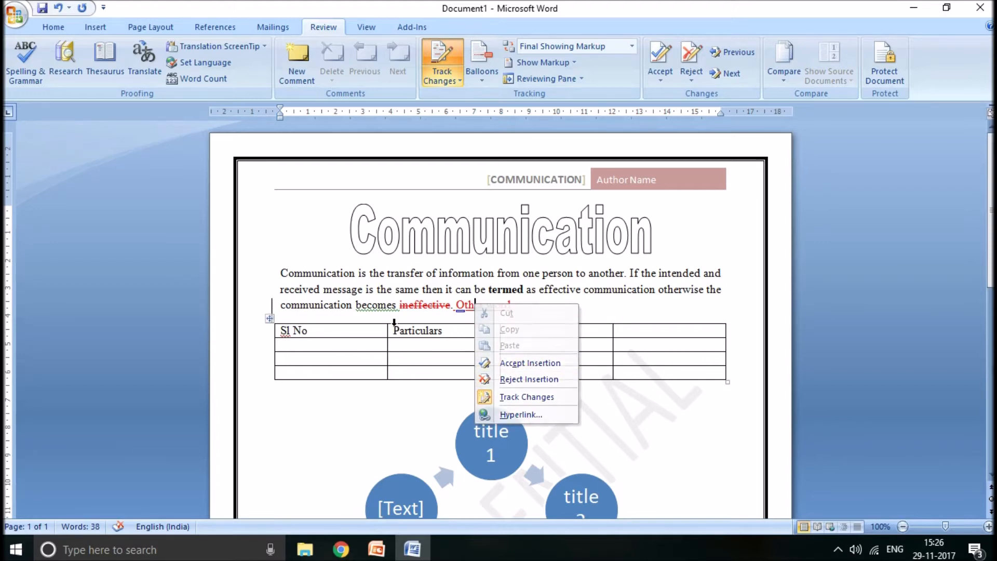
# - Turn off Track Changes, remove "Other word" and the tracked deletion, and end the paragraph with "ineffective."
pyautogui.click(442, 60)
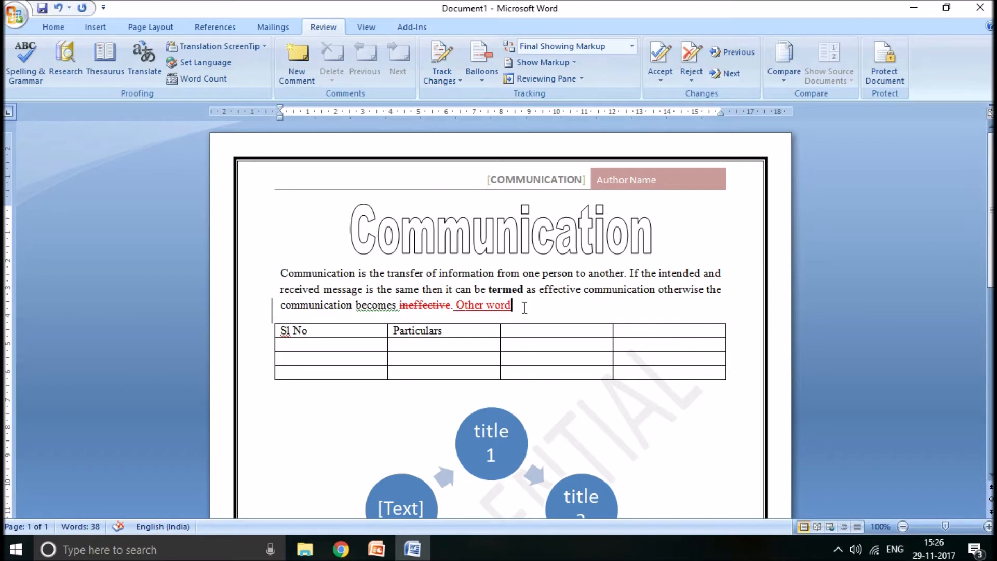
pyautogui.press('BackSpace')
pyautogui.press('BackSpace')
pyautogui.press('BackSpace')
pyautogui.press('BackSpace')
pyautogui.press('BackSpace')
pyautogui.press('BackSpace')
pyautogui.press('BackSpace')
pyautogui.press('BackSpace')
pyautogui.press('BackSpace')
pyautogui.press('BackSpace')
pyautogui.press('BackSpace')
pyautogui.press('BackSpace')
pyautogui.press('BackSpace')
pyautogui.press('BackSpace')
pyautogui.press('BackSpace')
pyautogui.press('BackSpace')
pyautogui.press('BackSpace')
pyautogui.press('BackSpace')
pyautogui.press('BackSpace')
pyautogui.press('BackSpace')
pyautogui.press('BackSpace')
pyautogui.press('BackSpace')
pyautogui.press('BackSpace')
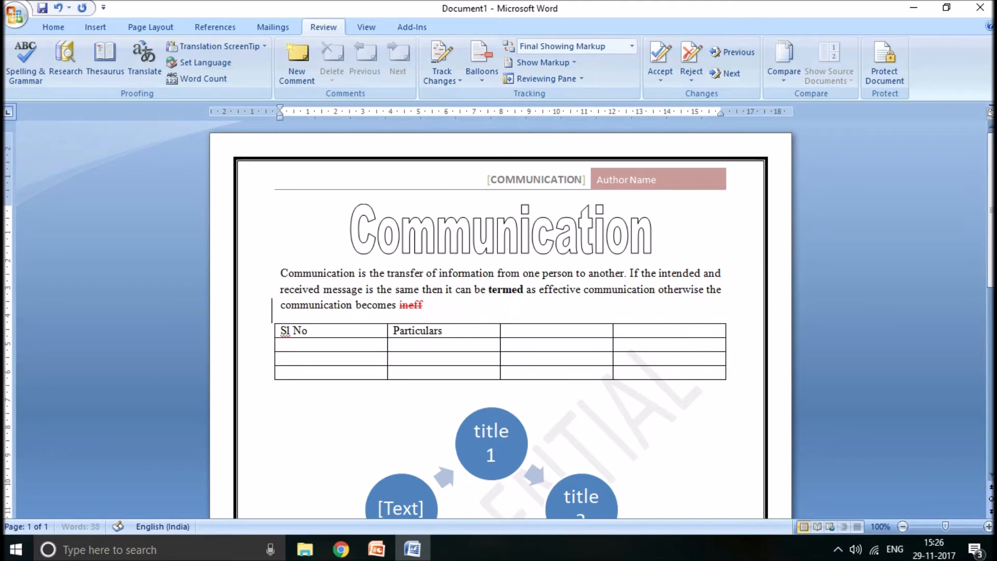
pyautogui.write('ineffective.')
# - Check the demo topic list in PowerPoint again, then look over the Word document down to its footer
pyautogui.hotkey('alt', 'Tab')
pyautogui.hotkey('alt', 'Tab')
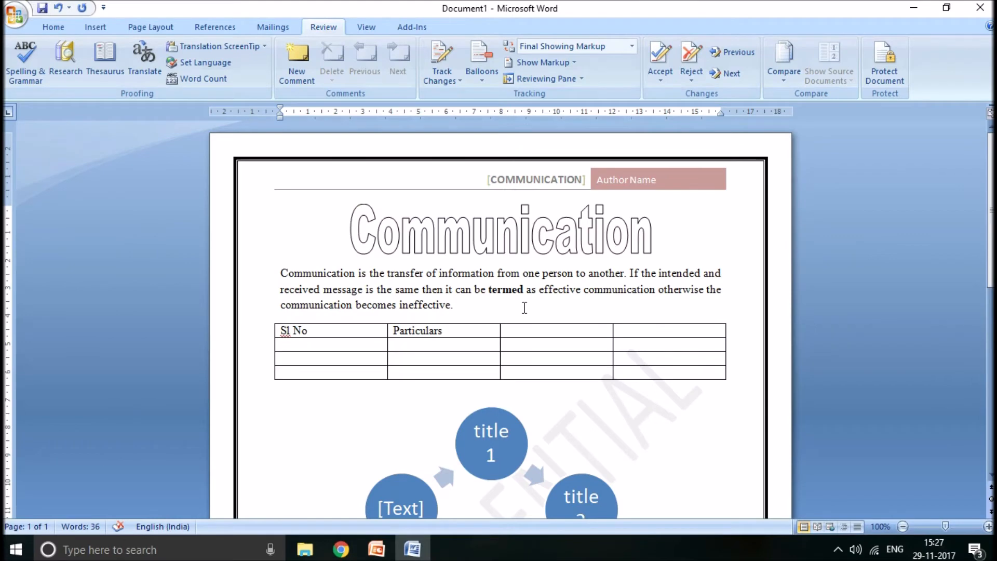
pyautogui.click(992, 428)
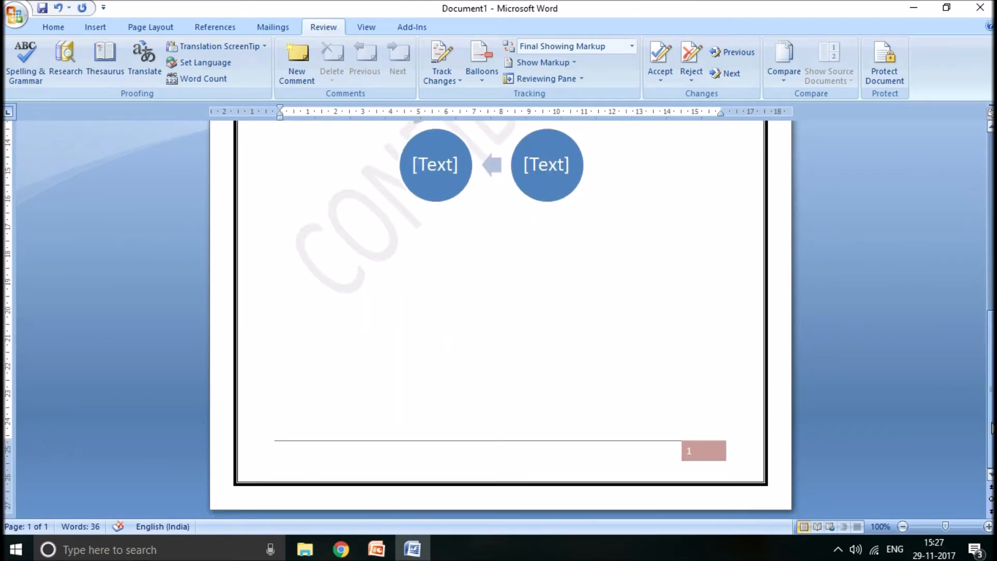
pyautogui.moveTo(992, 427); pyautogui.dragTo(991, 187)
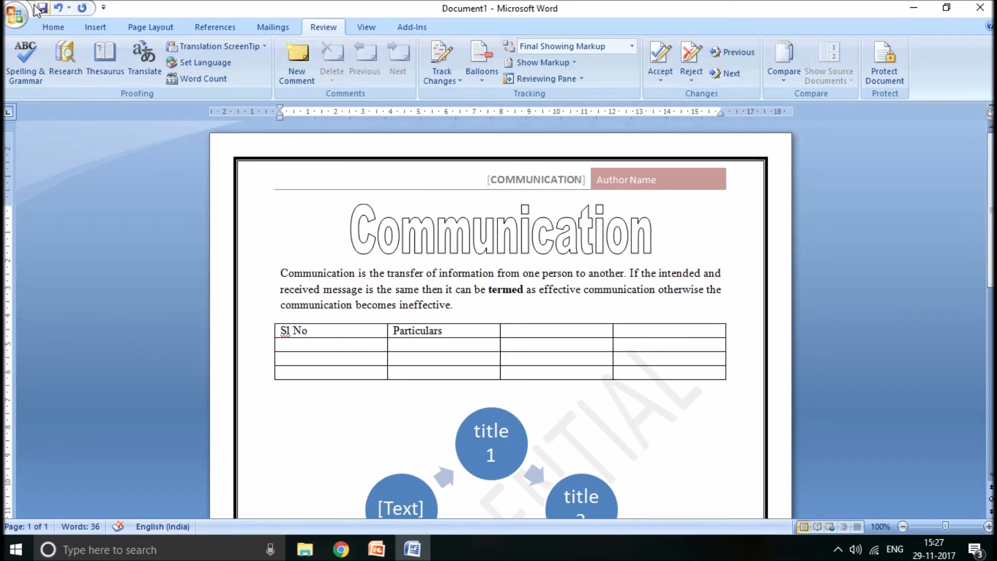
# - Save the document to the Desktop as a Word Document named "word illustration"
pyautogui.click(15, 16)
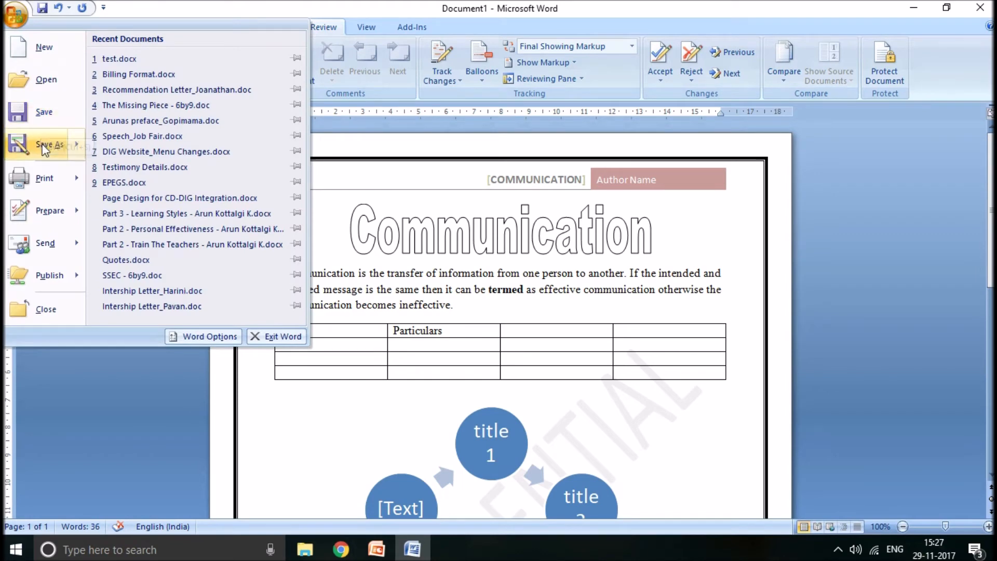
pyautogui.moveTo(44, 152)
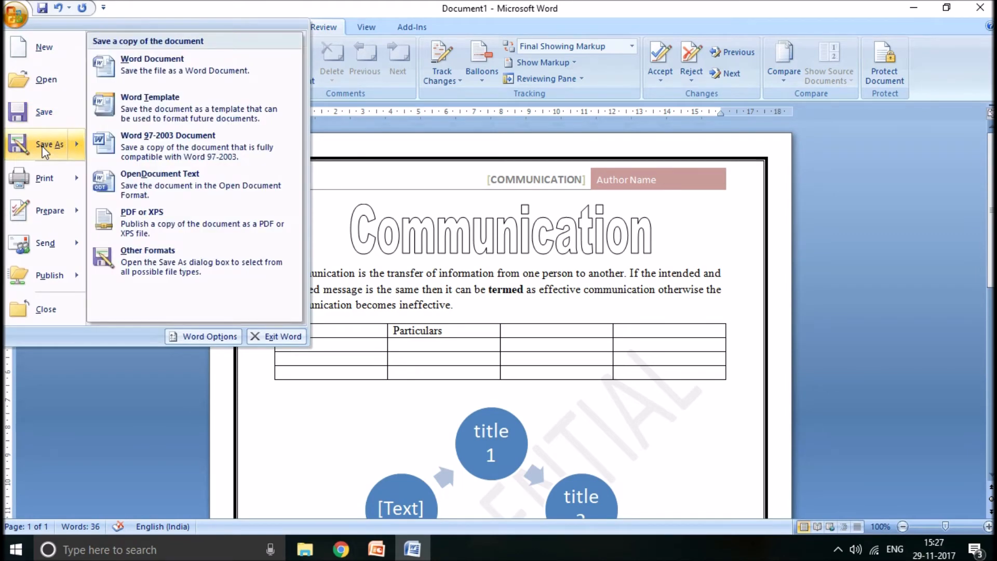
pyautogui.click(44, 114)
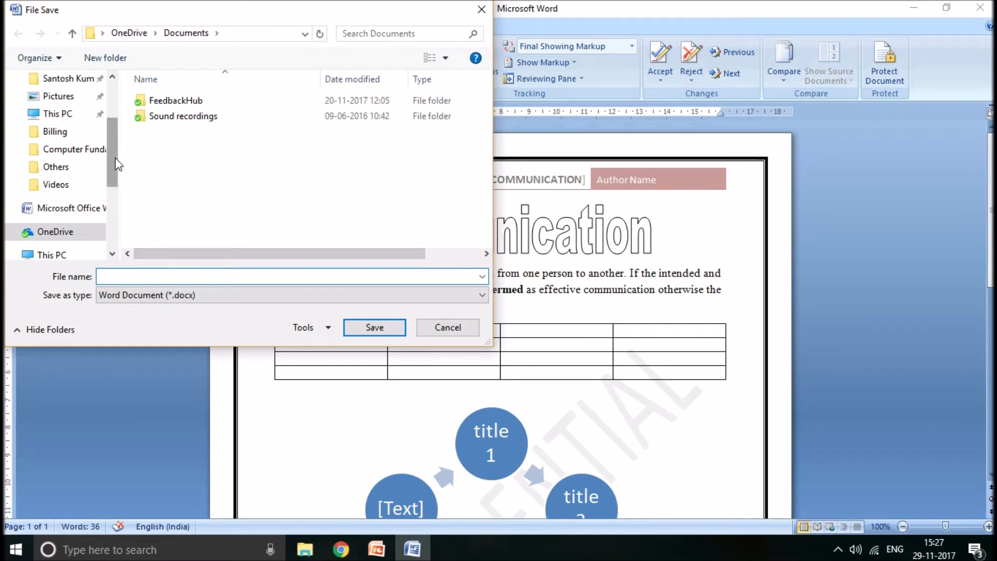
pyautogui.moveTo(116, 156); pyautogui.dragTo(115, 118)
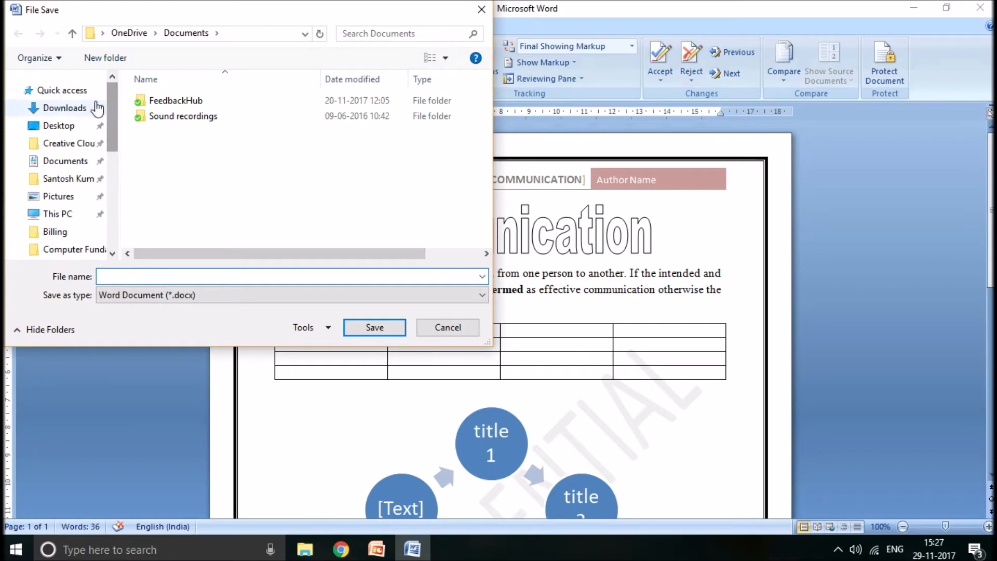
pyautogui.click(67, 127)
pyautogui.click(125, 276)
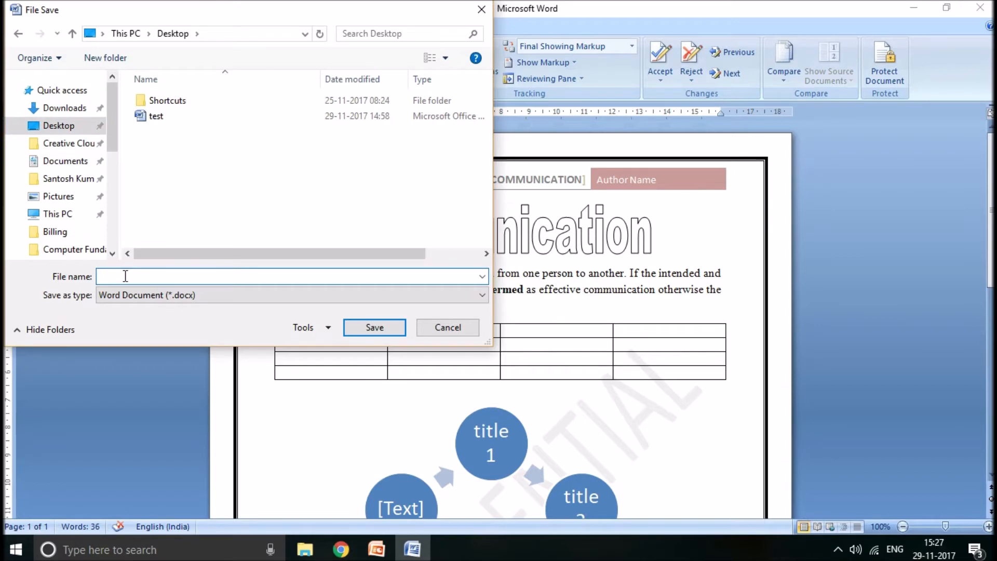
pyautogui.write('word illustration')
pyautogui.click(395, 329)
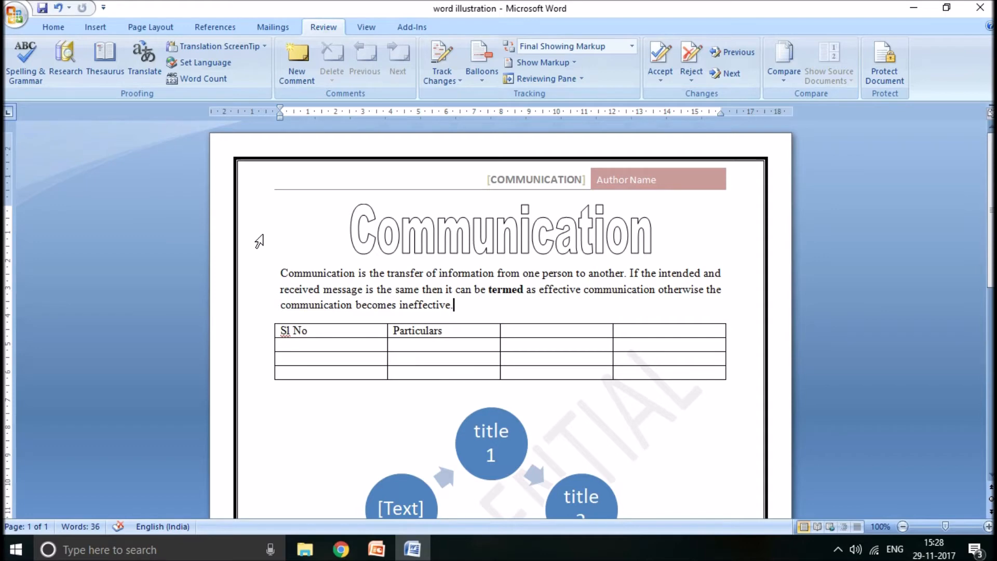
# - Close the Word document and reopen "word illustration" from the desktop
pyautogui.click(992, 10)
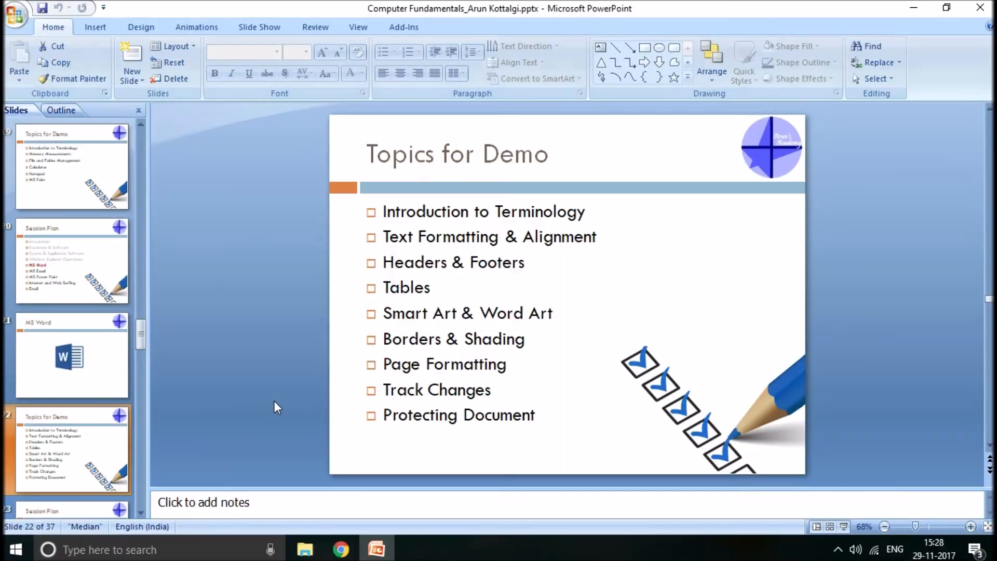
pyautogui.press('super+d')
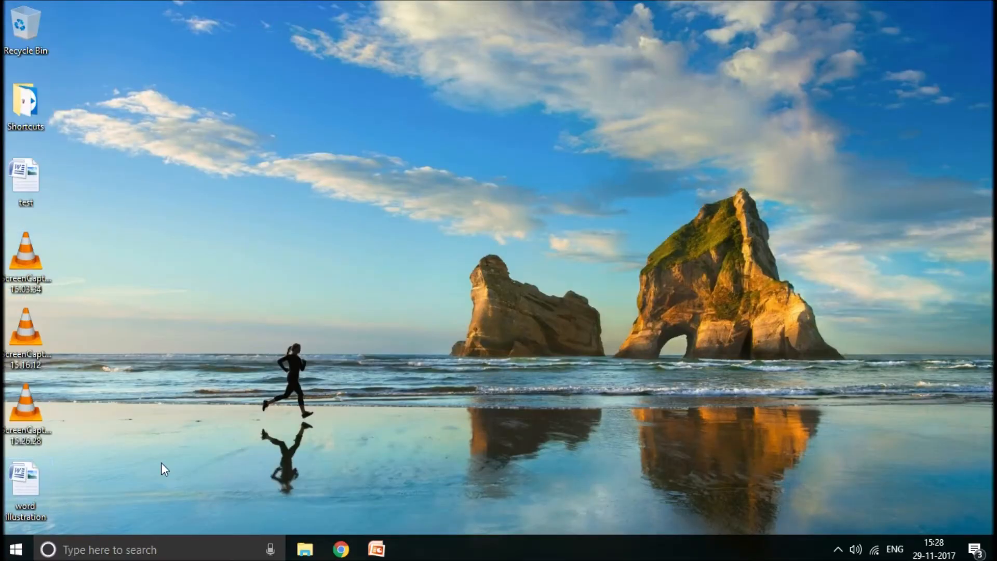
pyautogui.doubleClick(7, 478)
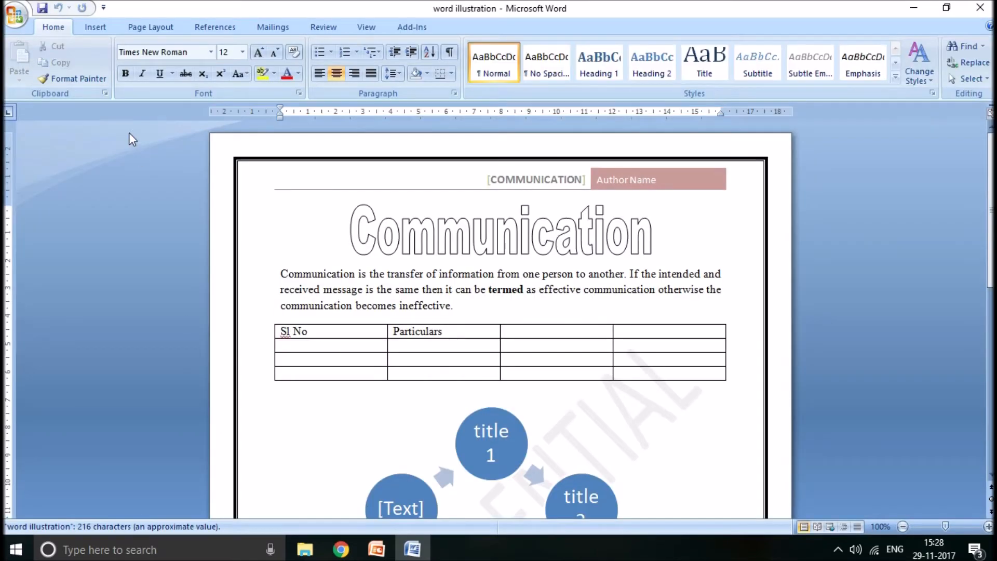
# - Encrypt the document with a password, entering the document password and re-entering it for confirmation
pyautogui.click(23, 25)
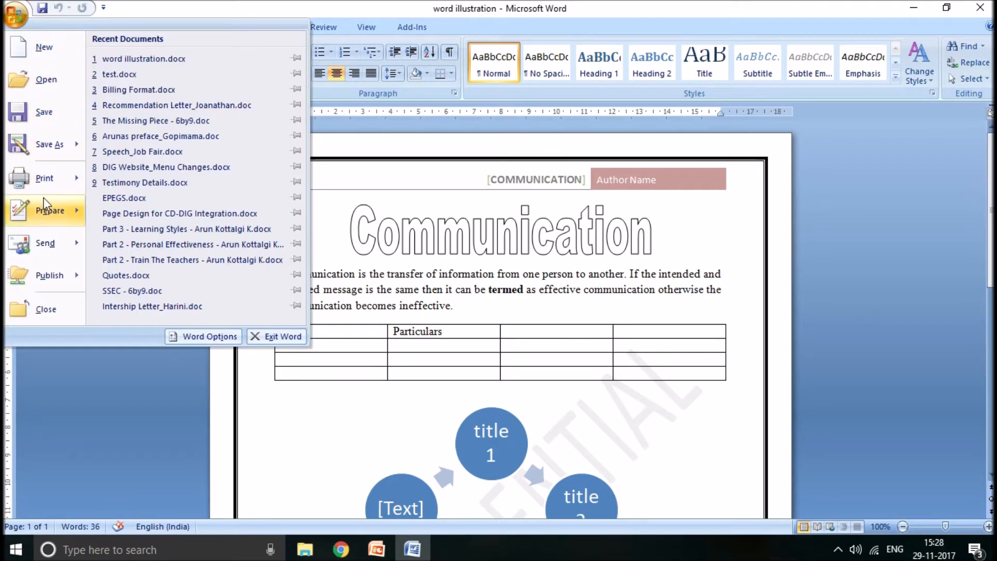
pyautogui.moveTo(44, 200)
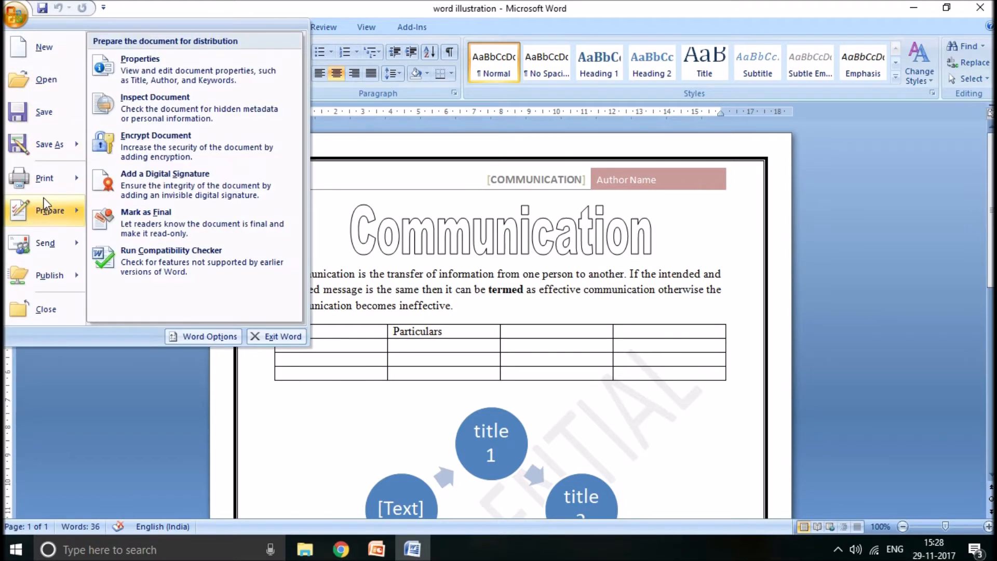
pyautogui.click(159, 149)
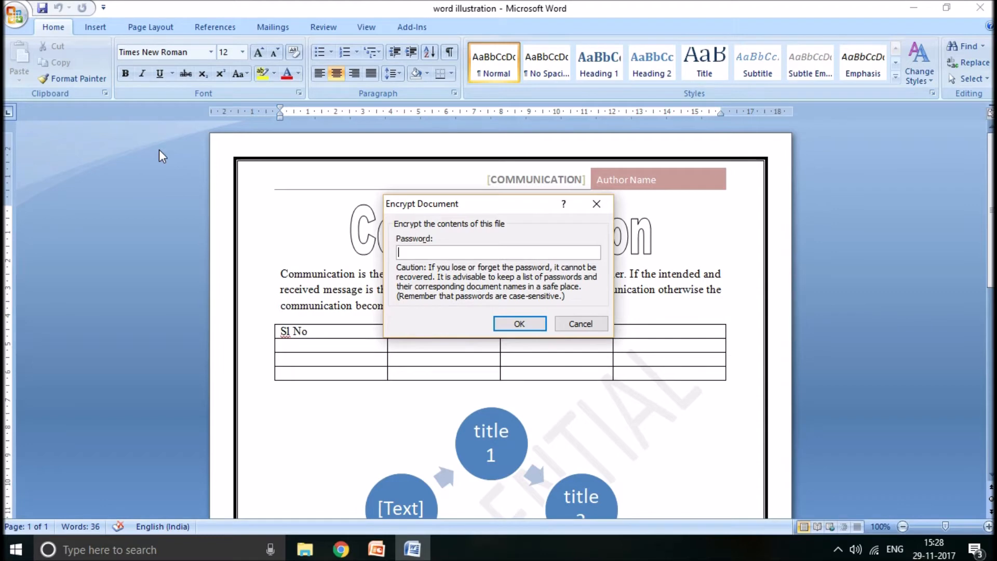
pyautogui.write('1234')
pyautogui.click(524, 323)
pyautogui.write('1')
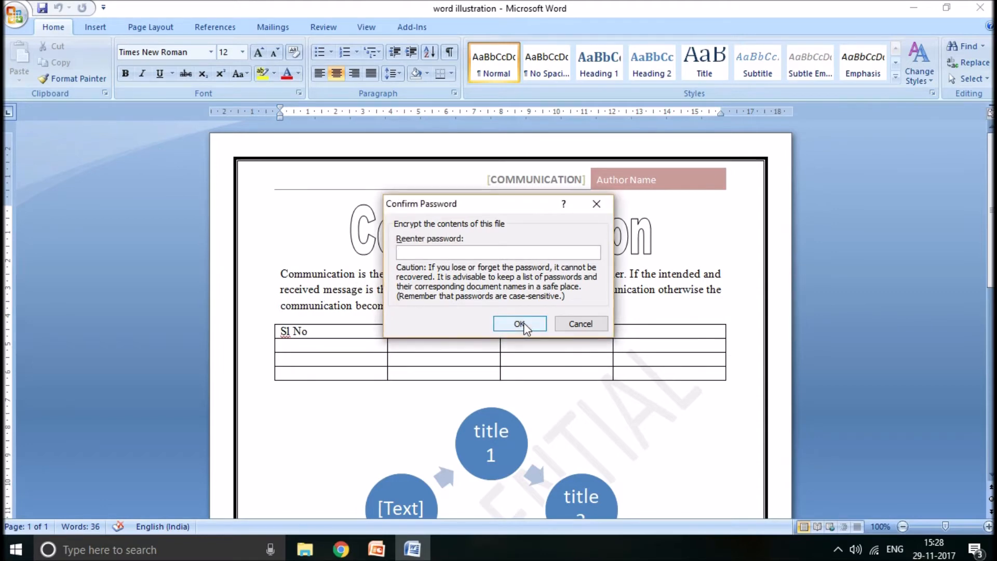
pyautogui.write('234')
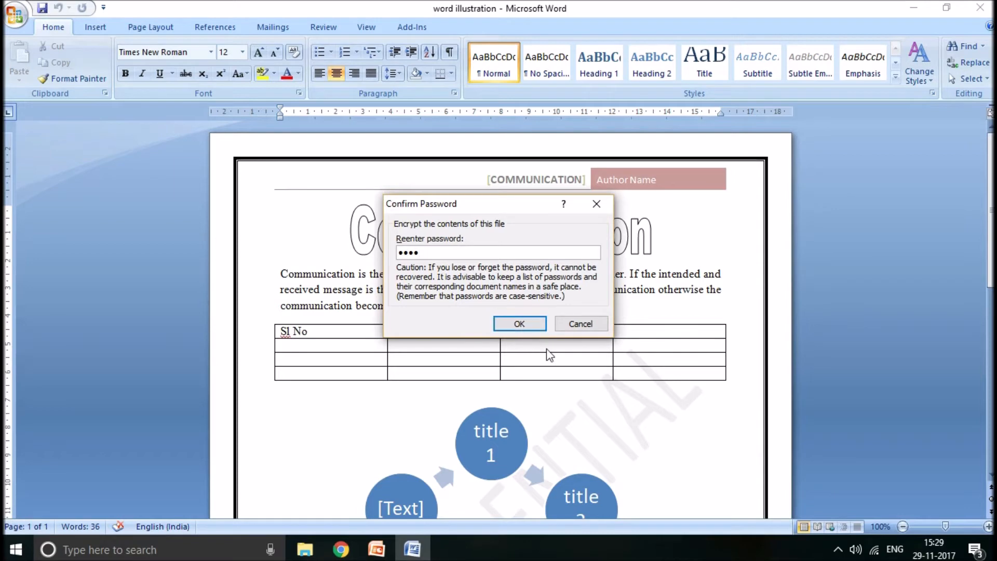
pyautogui.click(520, 324)
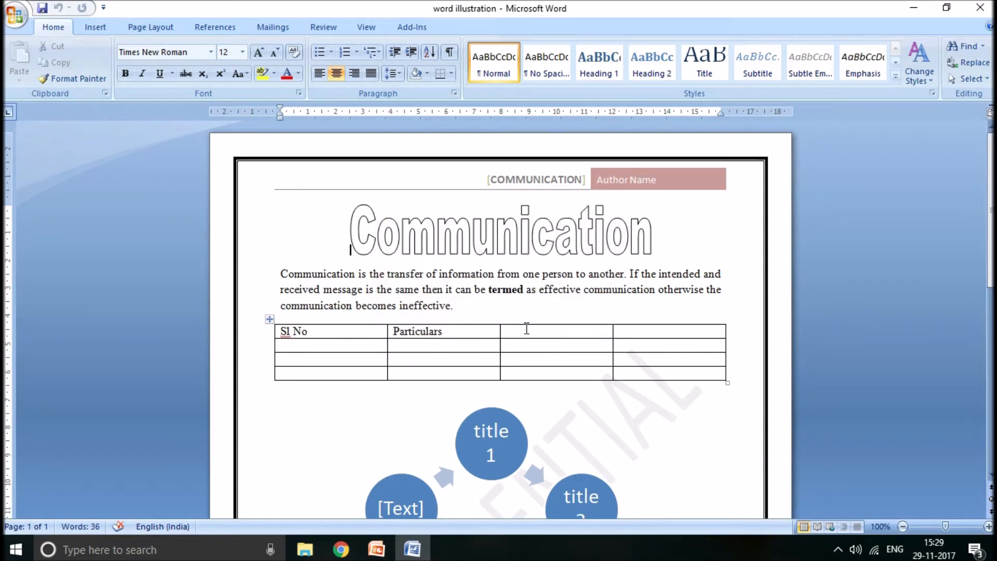
# - Close "word illustration" with its changes saved, and reopen it from the desktop by entering the document password
pyautogui.click(980, 9)
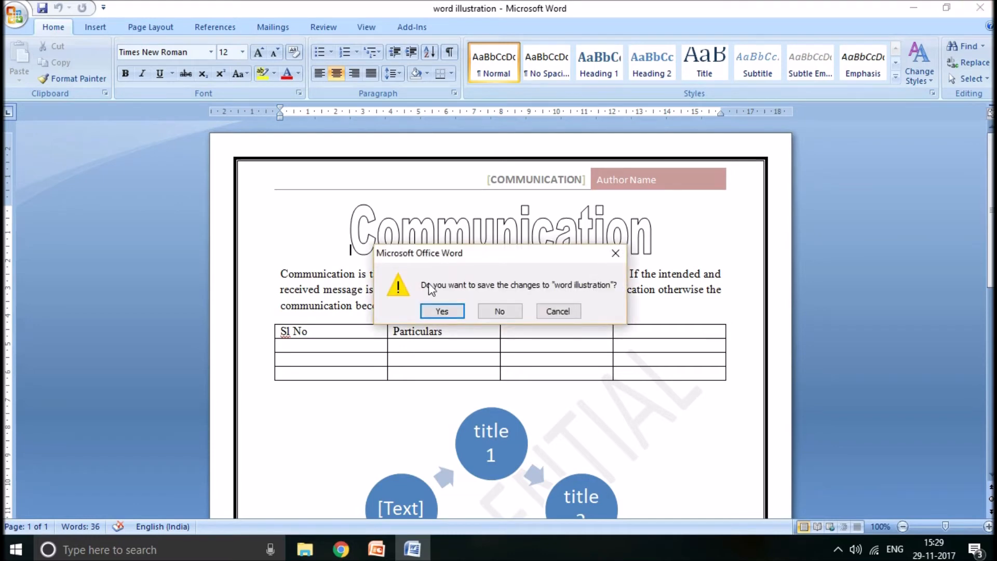
pyautogui.click(441, 313)
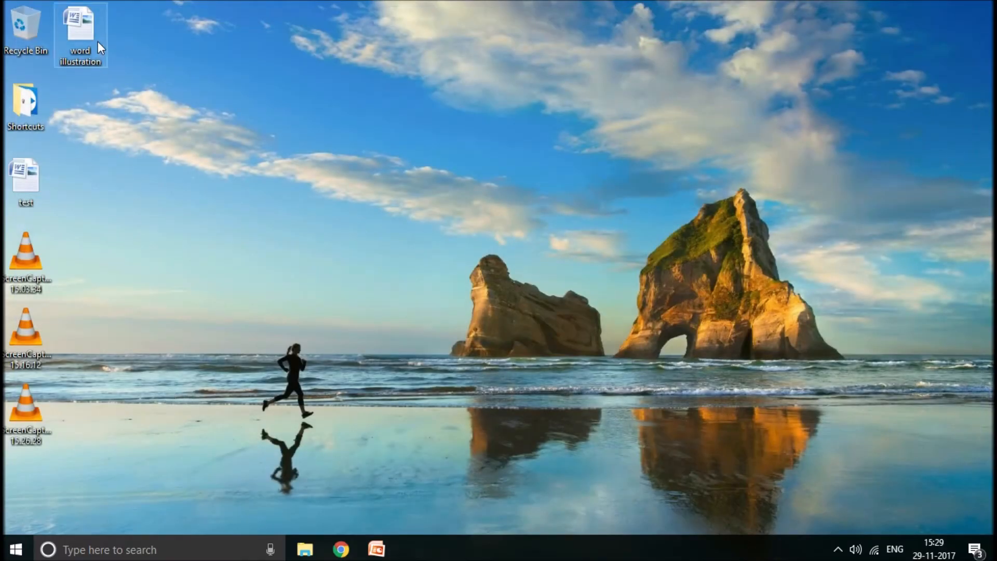
pyautogui.click(98, 41)
pyautogui.press('Return')
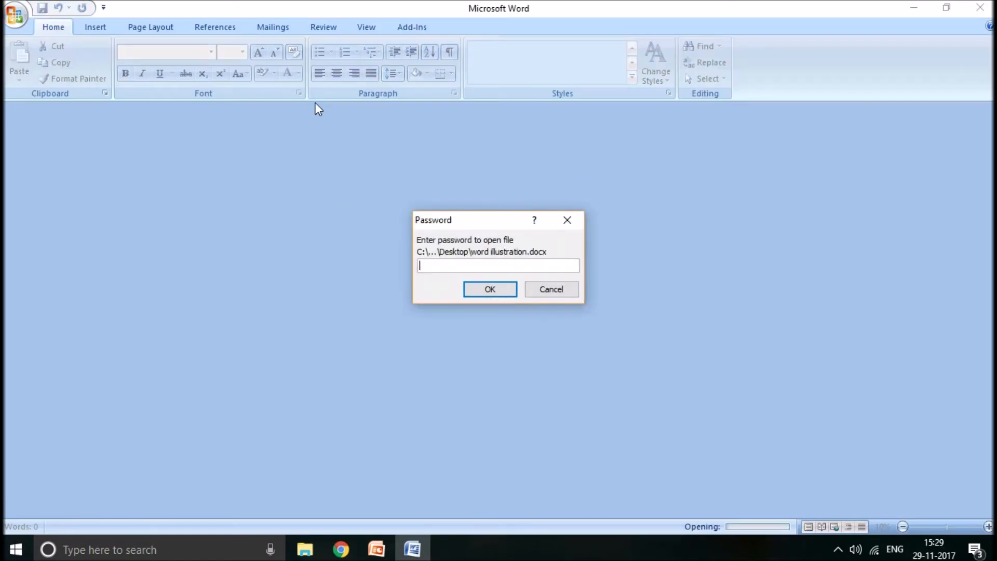
pyautogui.write('••••')
pyautogui.click(490, 289)
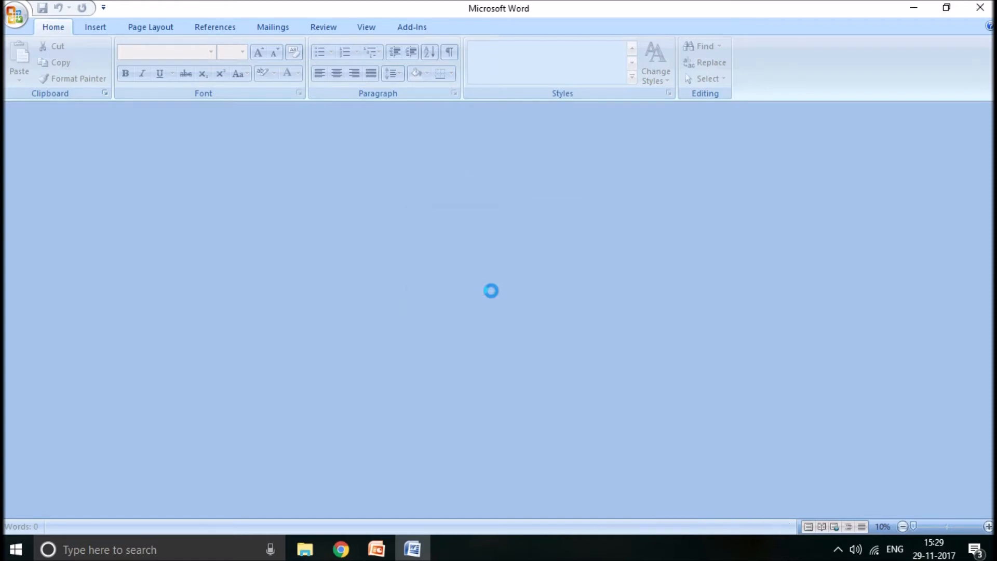
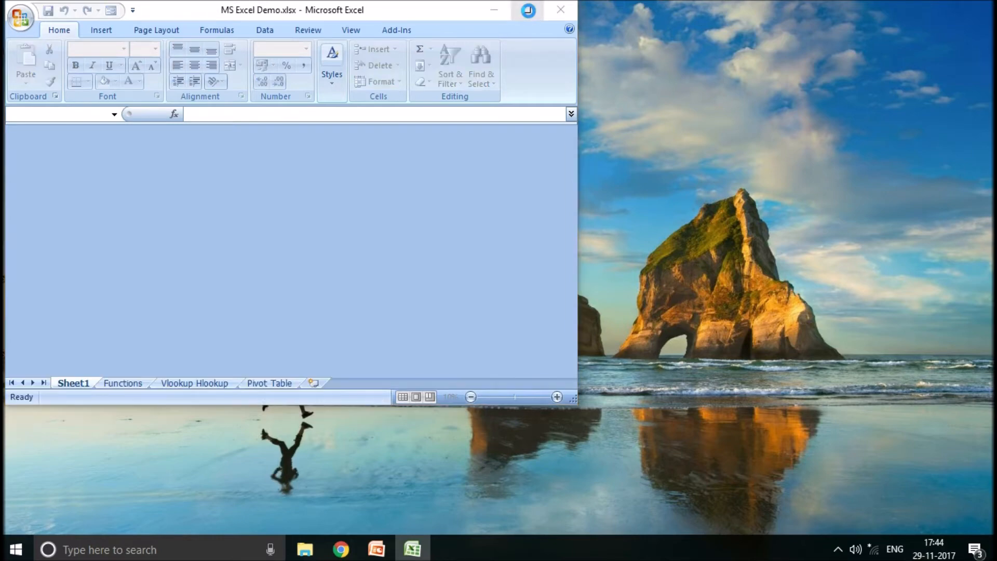
# - Maximize the "MS Excel Demo.xlsx" window and look through its Office, Insert, Page Layout and Formulas commands before returning to Home
pyautogui.click(528, 10)
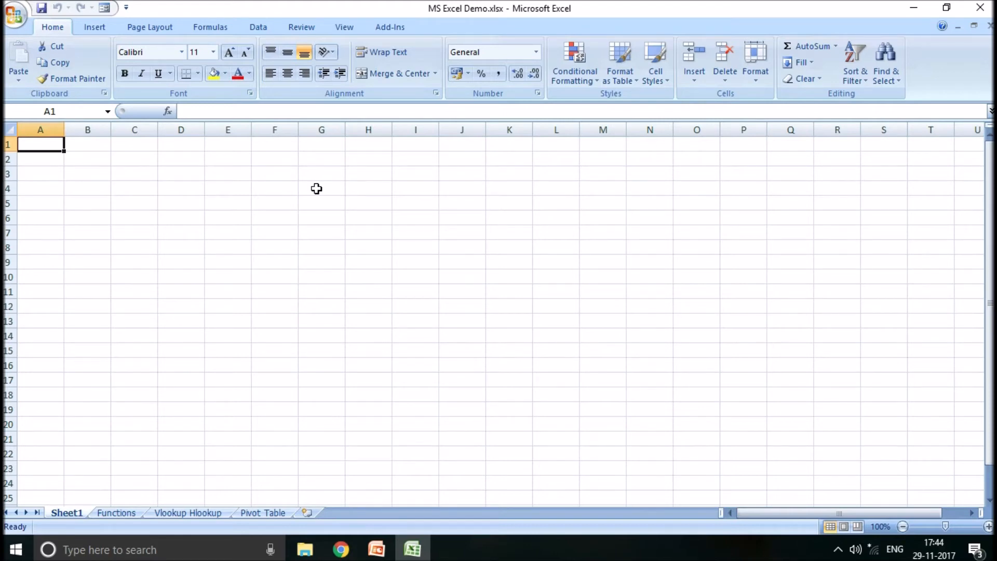
pyautogui.click(20, 19)
pyautogui.click(100, 29)
pyautogui.click(149, 24)
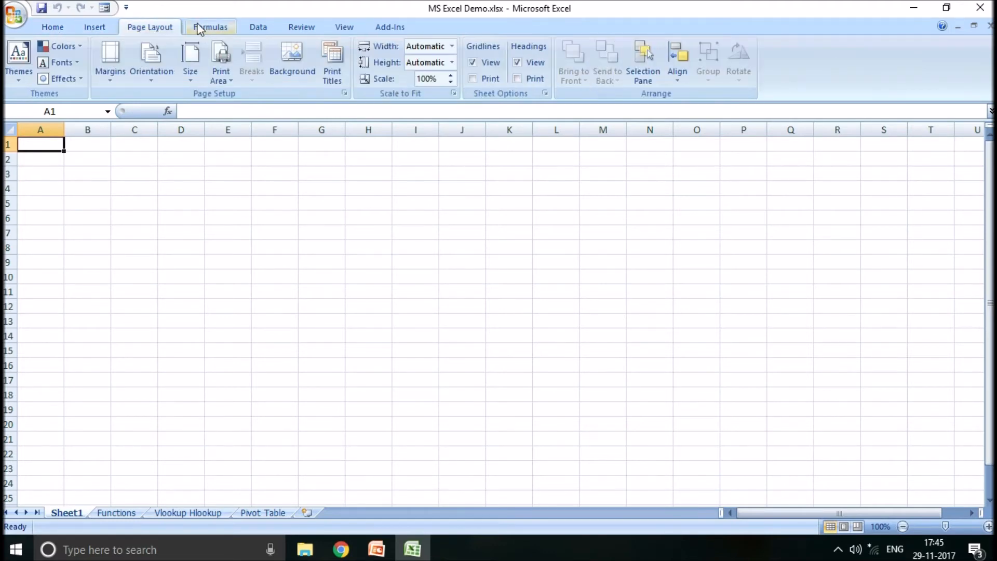
pyautogui.click(207, 24)
pyautogui.click(37, 27)
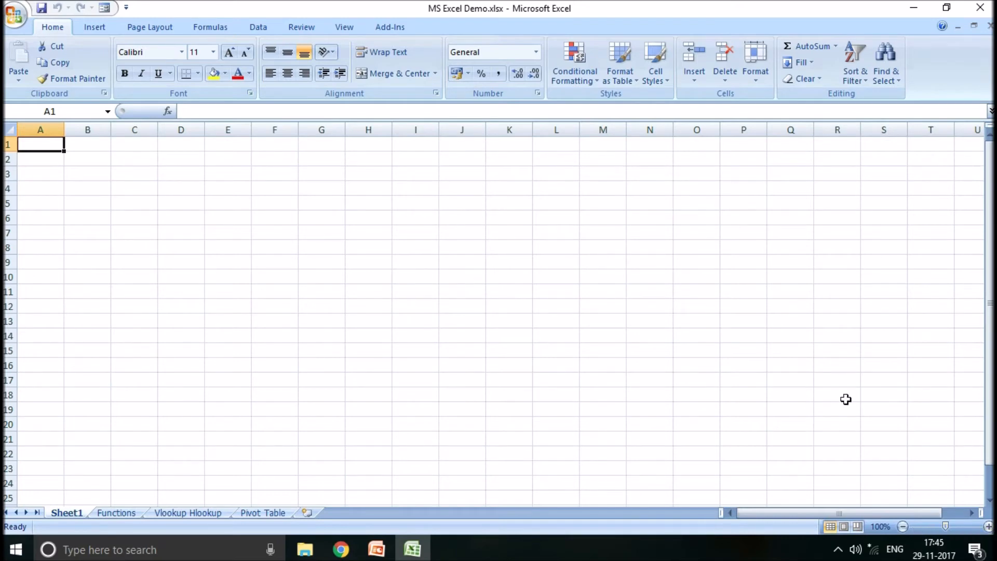
# - Highlight columns A to D and rows 1 and 2 one by one on Sheet1, ending on cell C5
pyautogui.moveTo(990, 266); pyautogui.dragTo(988, 198)
pyautogui.click(41, 127)
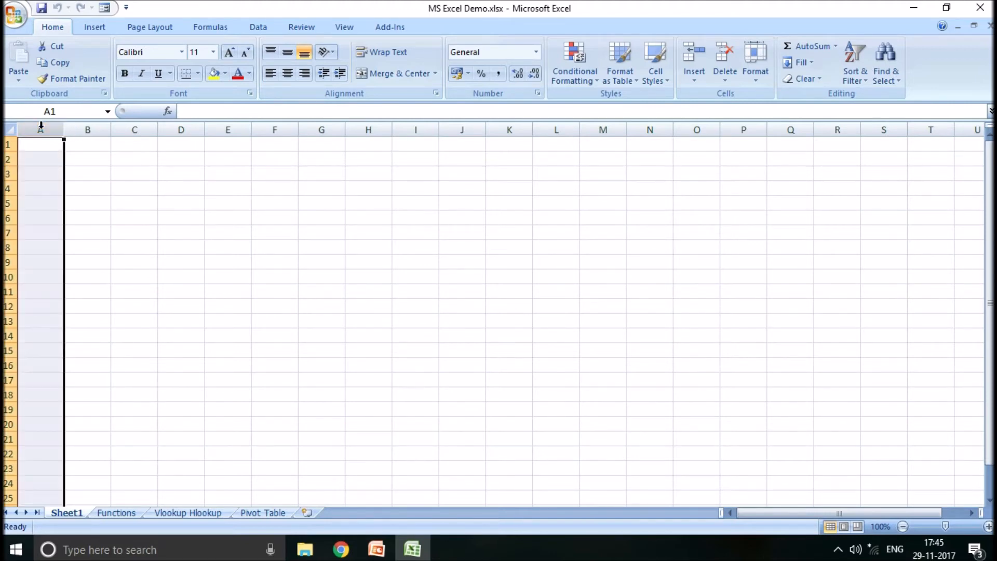
pyautogui.click(79, 127)
pyautogui.click(136, 129)
pyautogui.click(182, 128)
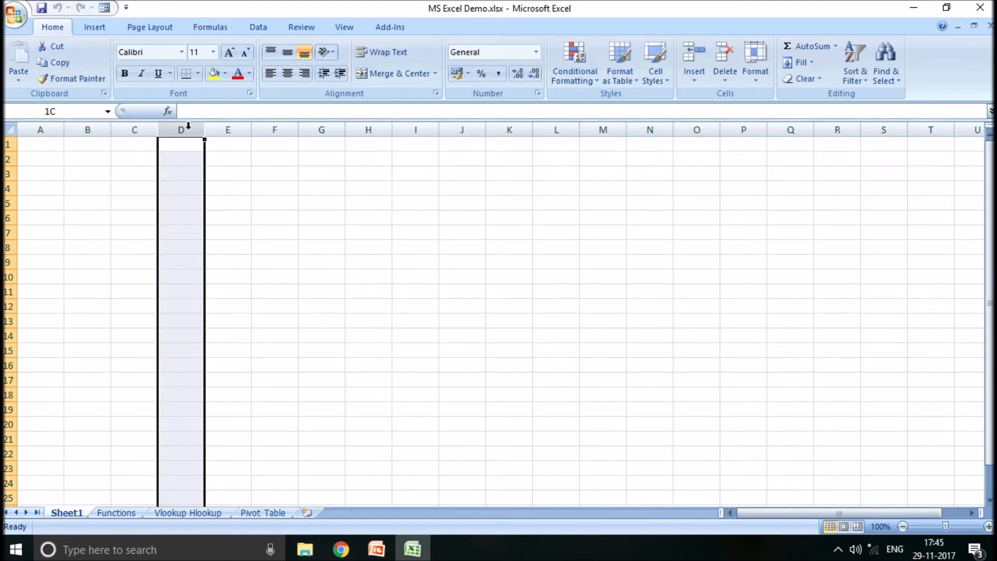
pyautogui.click(8, 145)
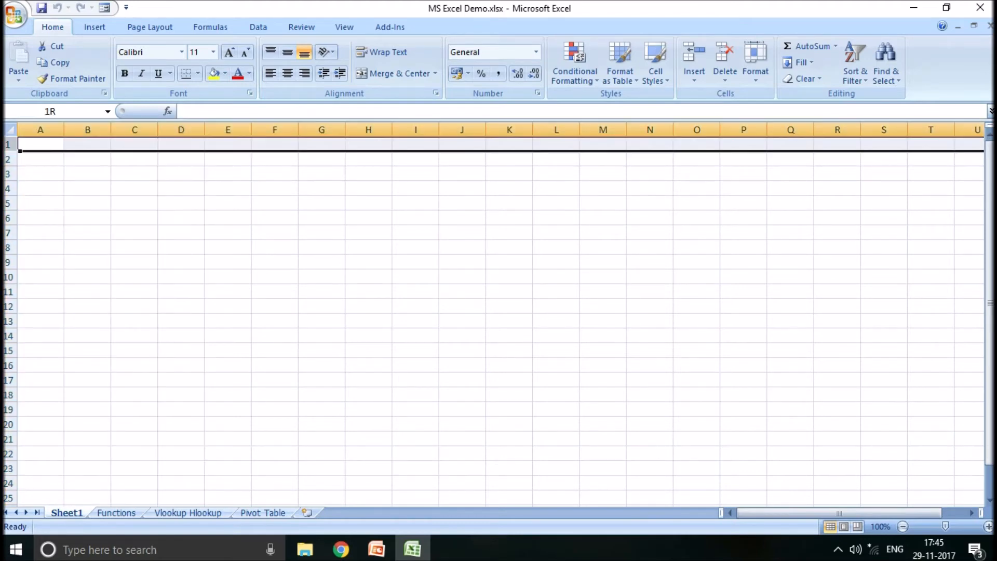
pyautogui.click(8, 158)
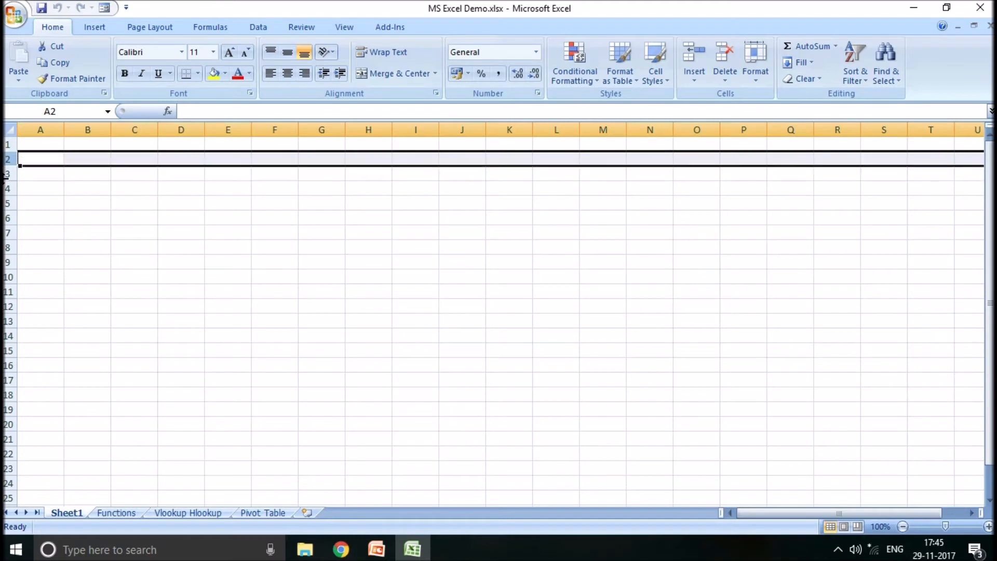
pyautogui.click(124, 207)
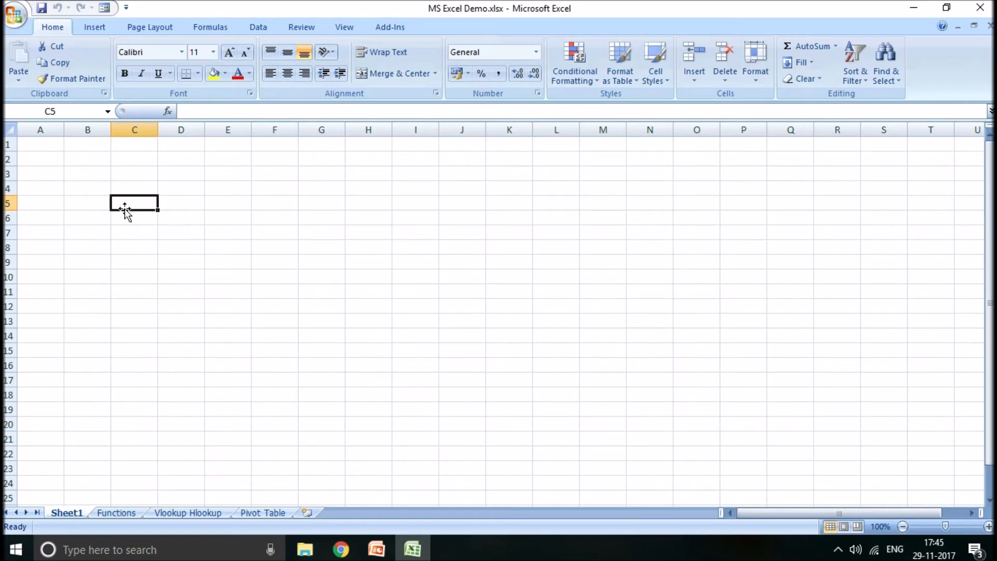
# - Select cells A1 and G12, and highlight column G and row 12 to trace the address of G12
pyautogui.click(43, 144)
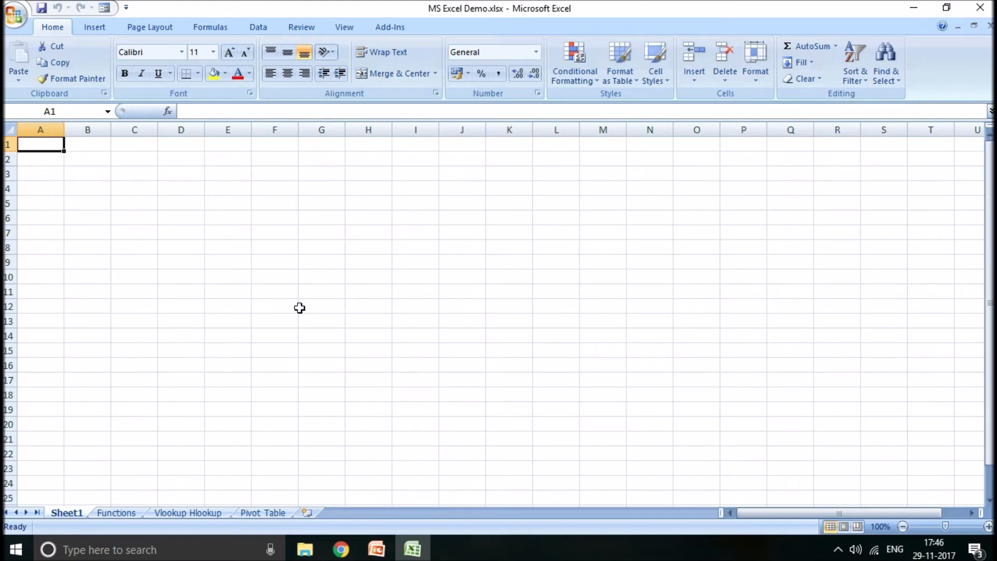
pyautogui.click(328, 307)
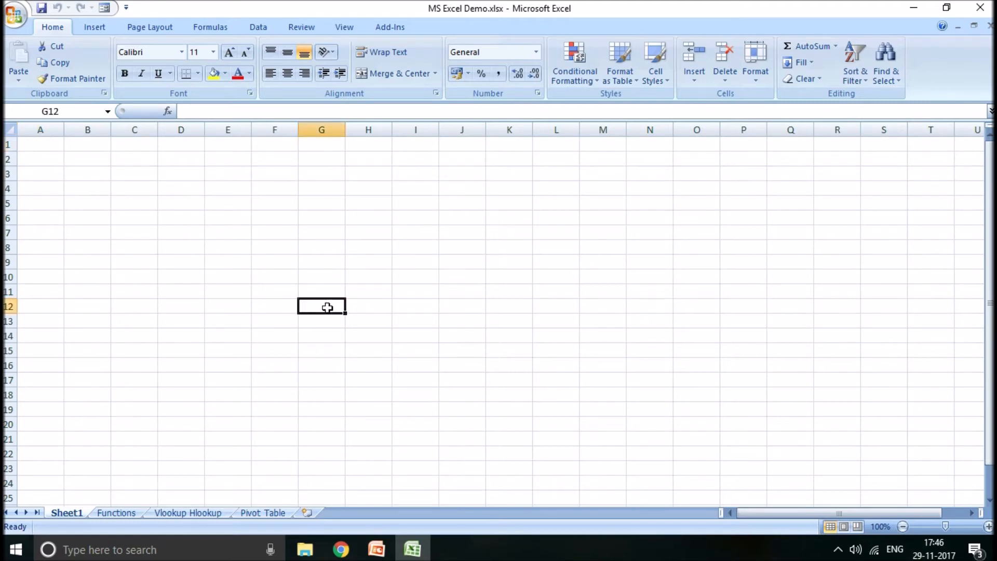
pyautogui.click(326, 129)
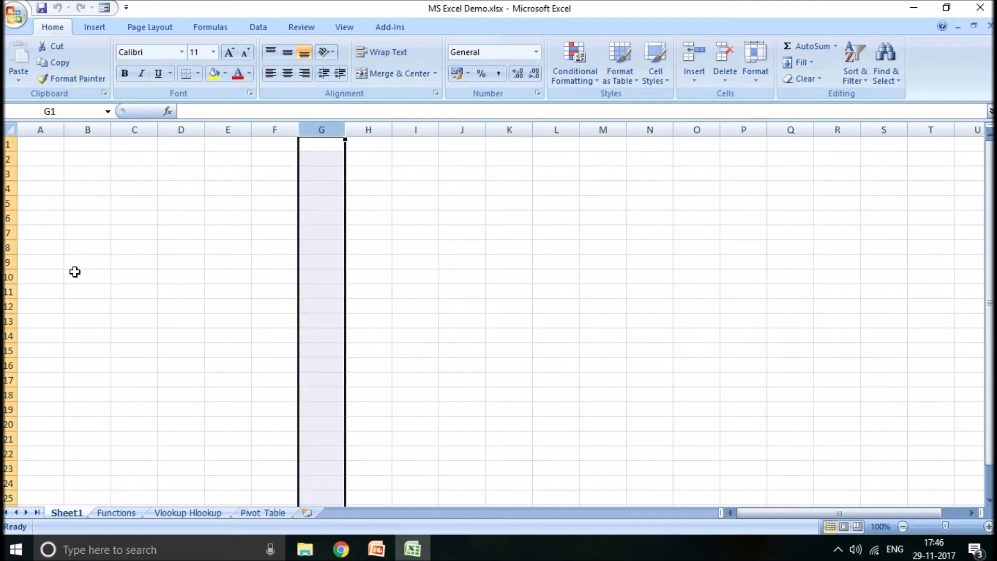
pyautogui.click(8, 306)
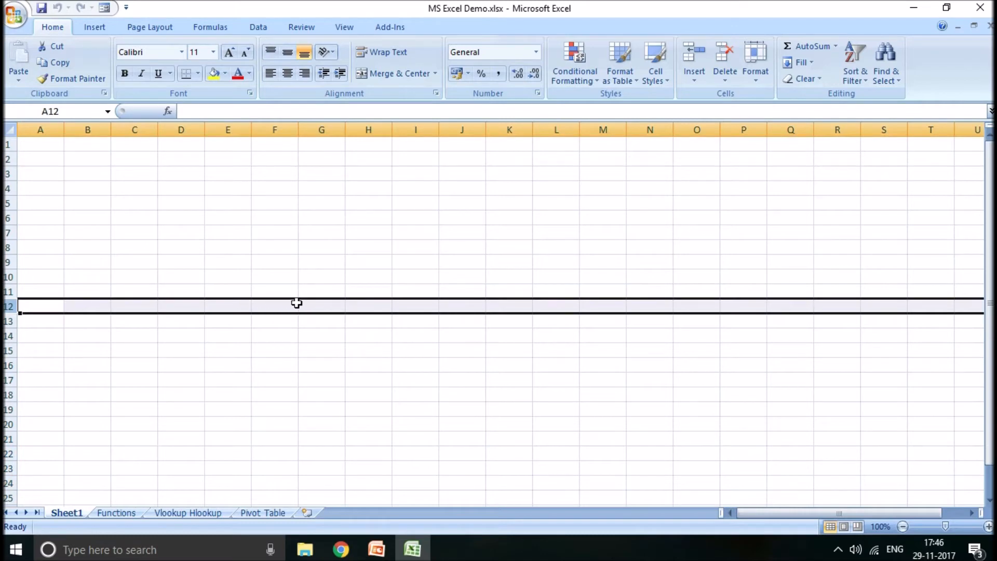
pyautogui.click(318, 307)
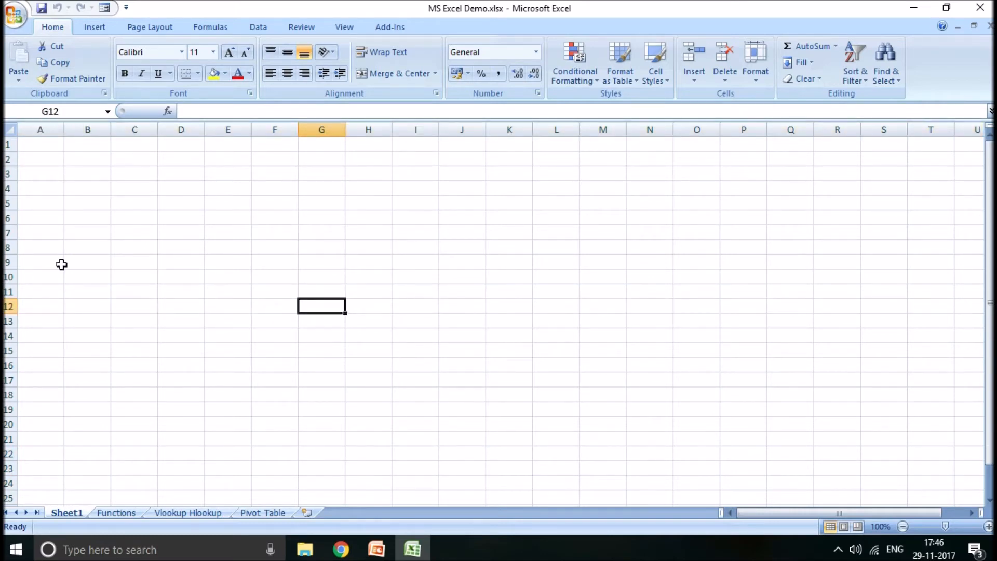
# - Jump from cell A1 to the last row of column A and back to A1
pyautogui.click(33, 146)
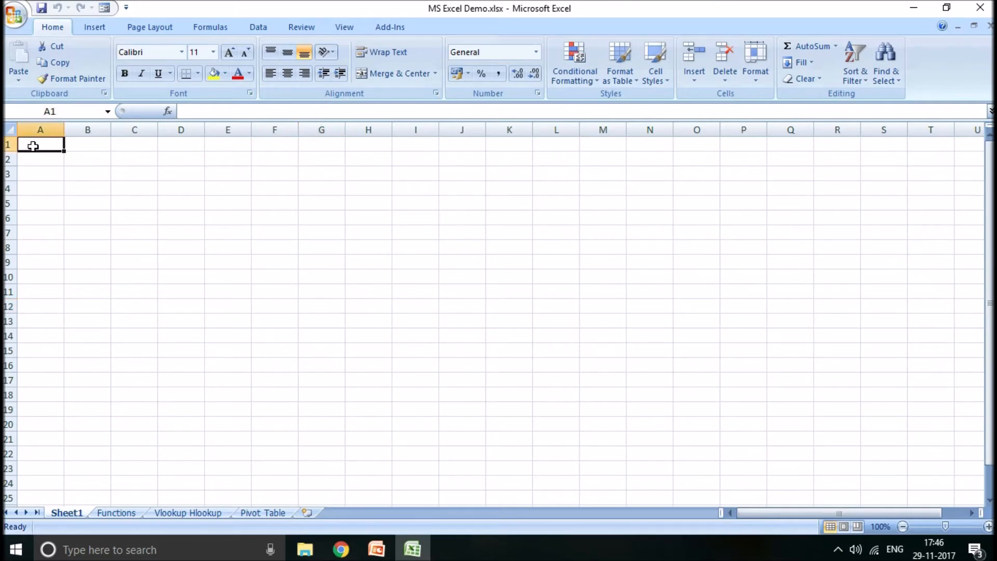
pyautogui.hotkey('ctrl', 'Down')
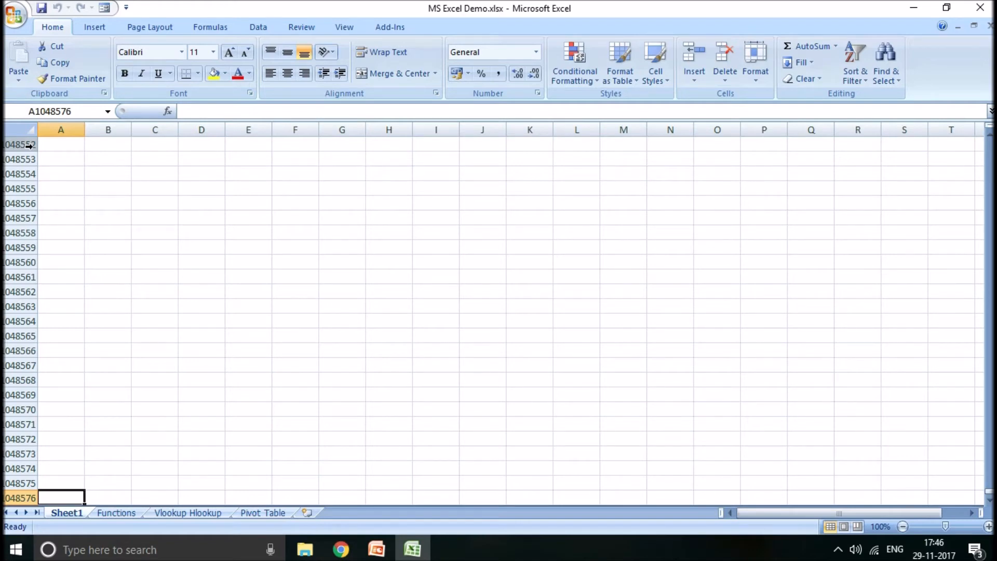
pyautogui.hotkey('ctrl', 'Up')
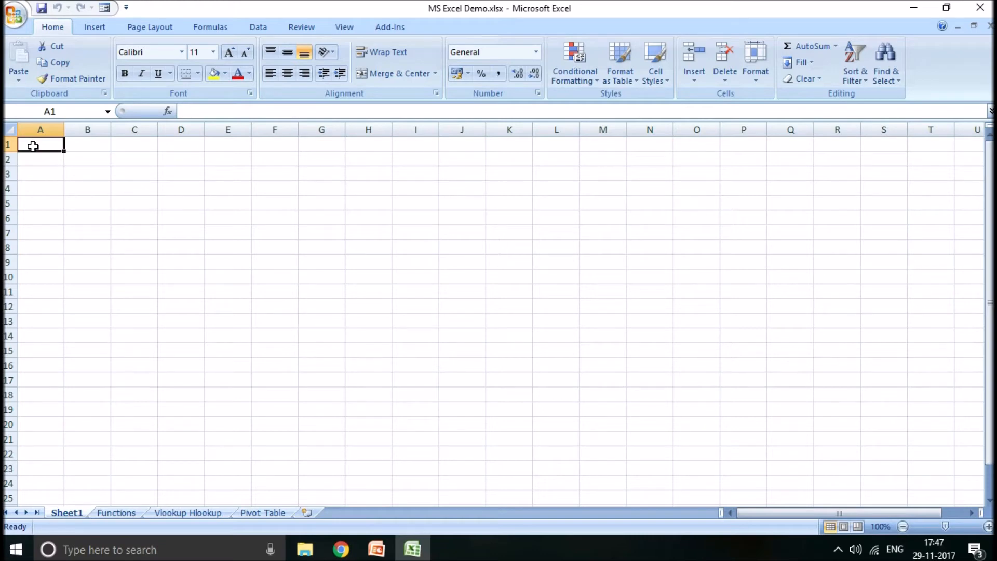
# - Switch to PowerPoint to check the Excel "Topics for Demo" slide and return to the Excel workbook
pyautogui.click(378, 551)
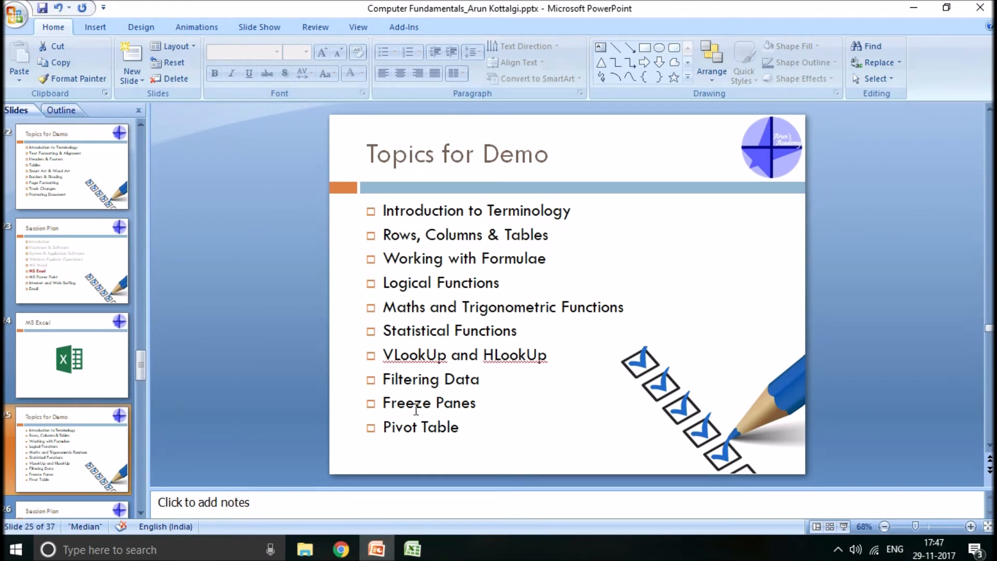
pyautogui.click(412, 549)
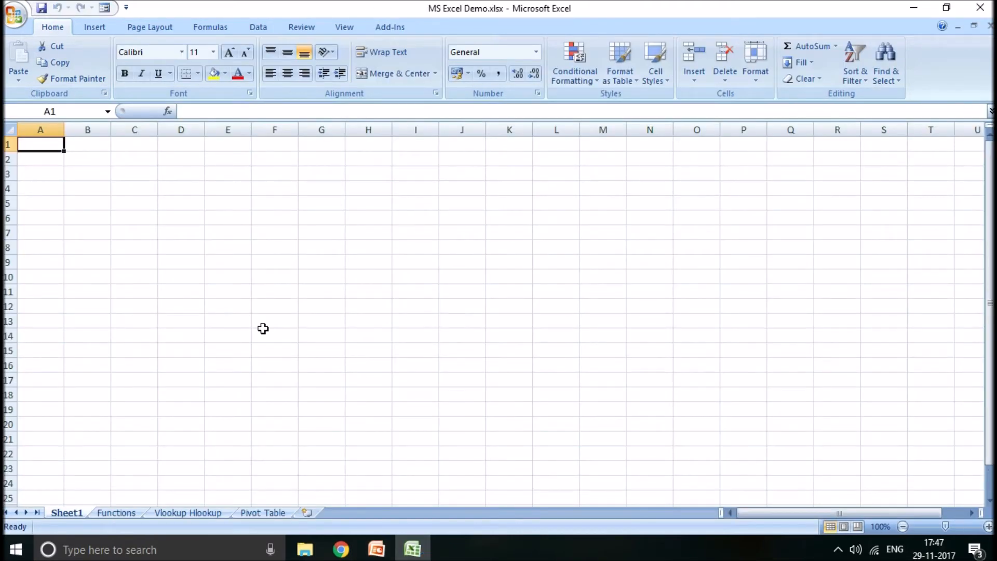
# - Enter the column headings "Sr No", "Particulars" and "Amount" in cells A1 to C1 of Sheet1
pyautogui.write('Sr')
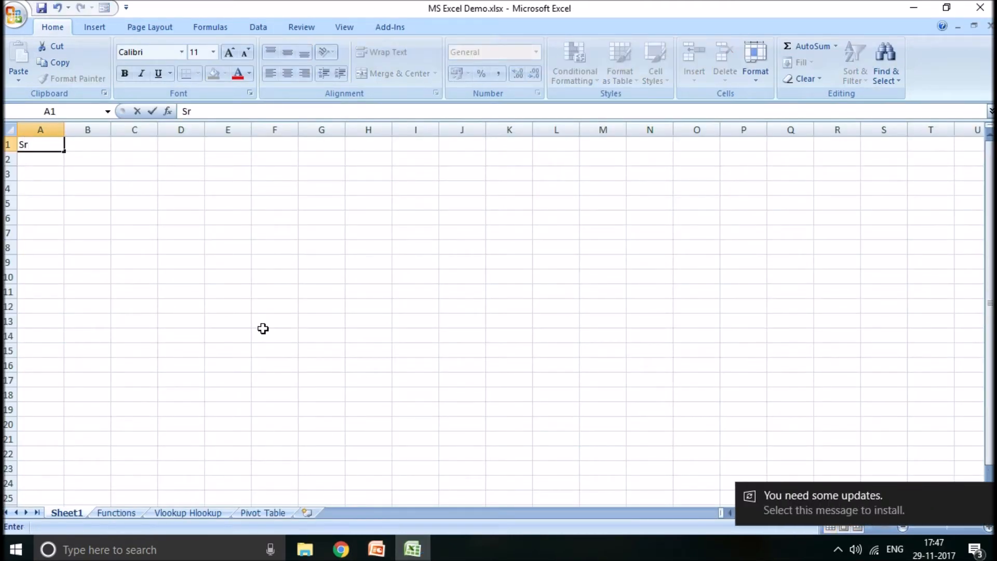
pyautogui.write(' No')
pyautogui.press('Tab')
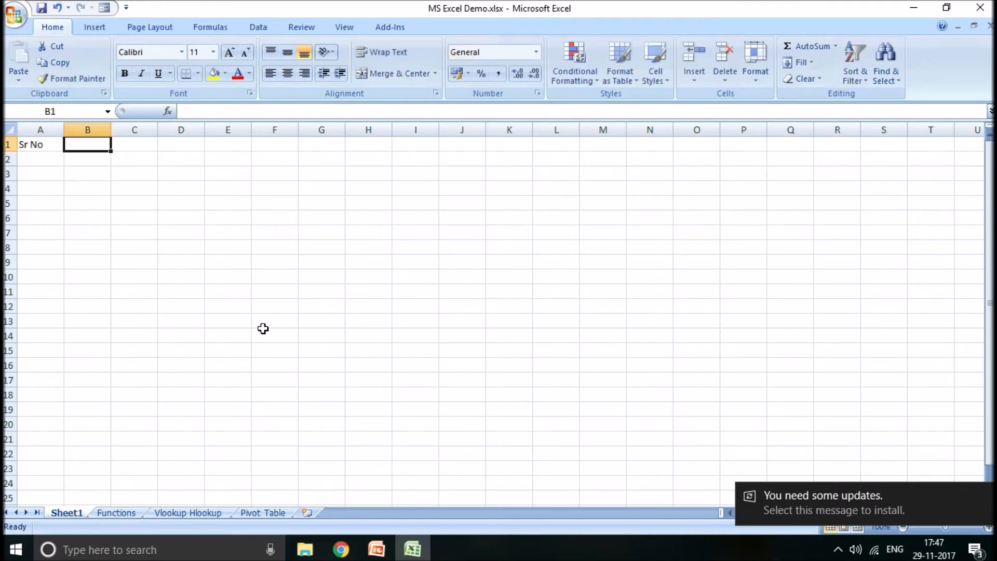
pyautogui.write('Particulars')
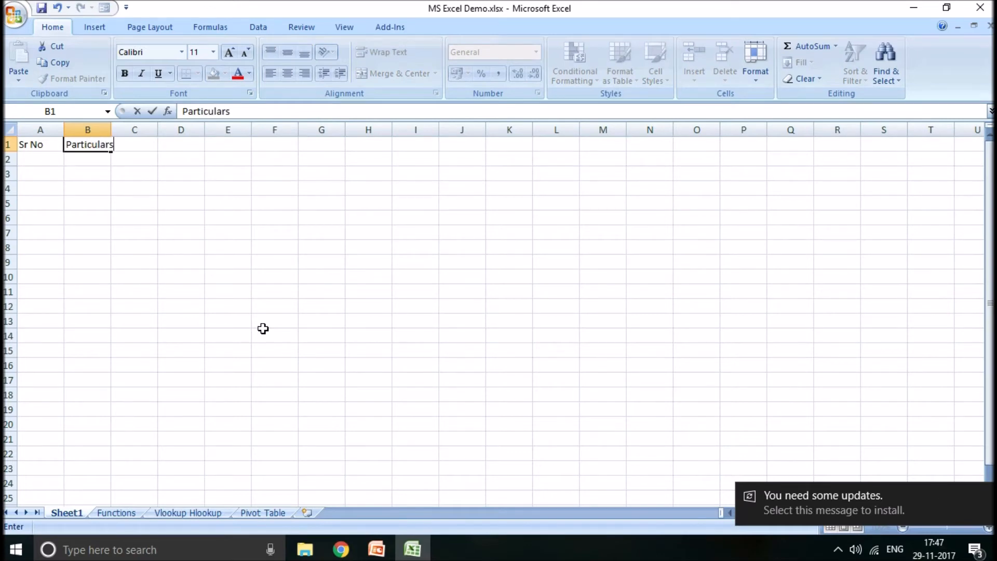
pyautogui.press('Tab')
pyautogui.write('Amount')
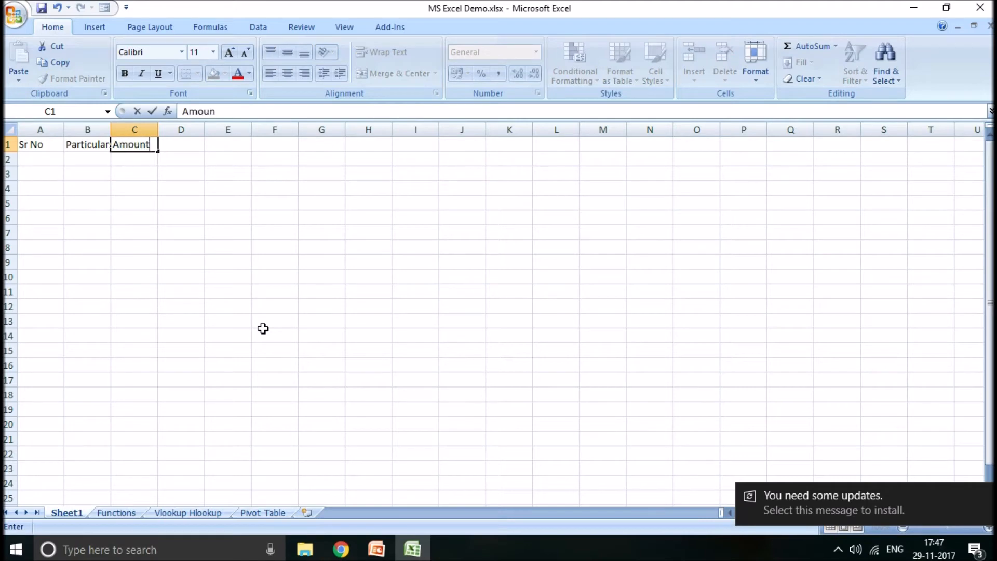
pyautogui.press('Return')
# - Enter serial numbers 1 and 2 in A2 and A3, and fill the series down to A5
pyautogui.write('1')
pyautogui.press('Return')
pyautogui.write('2')
pyautogui.press('Return')
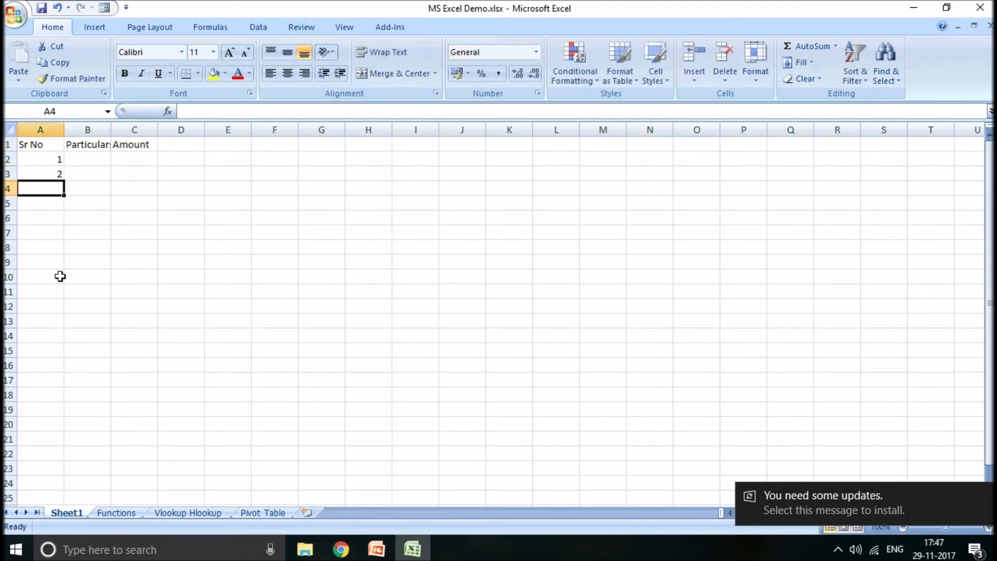
pyautogui.moveTo(51, 158); pyautogui.dragTo(49, 173)
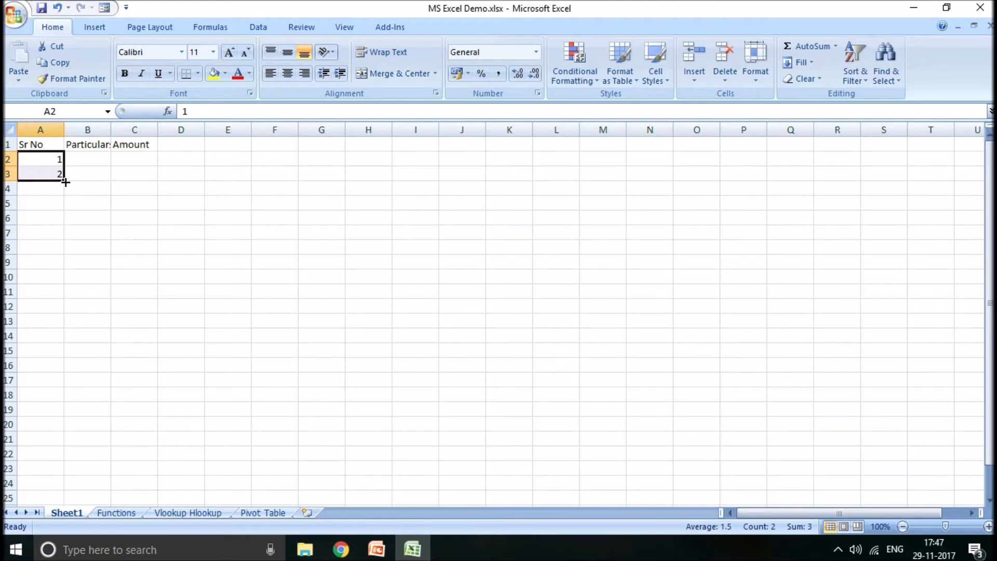
pyautogui.moveTo(65, 182); pyautogui.dragTo(63, 212)
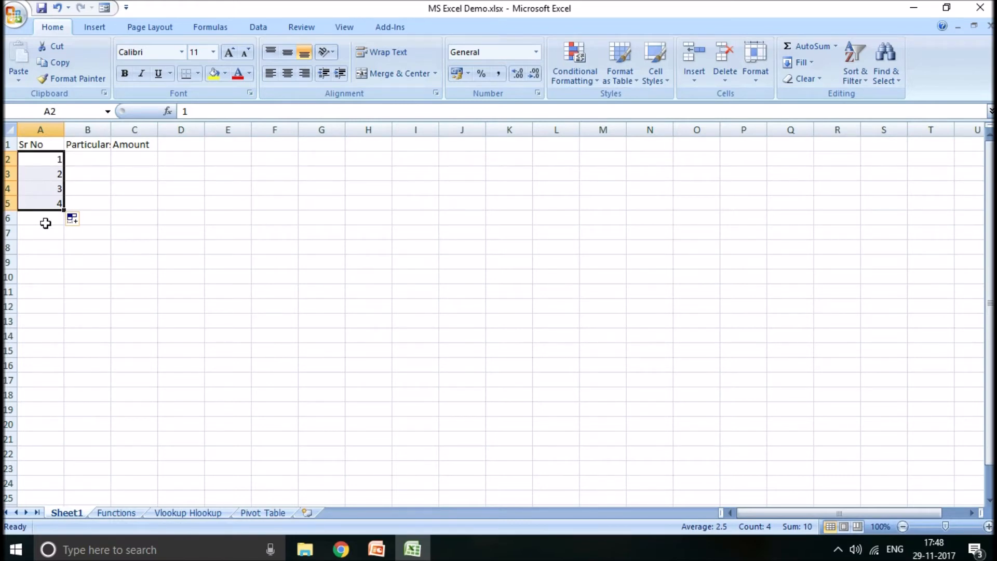
# - Center the contents of column A horizontally
pyautogui.click(40, 129)
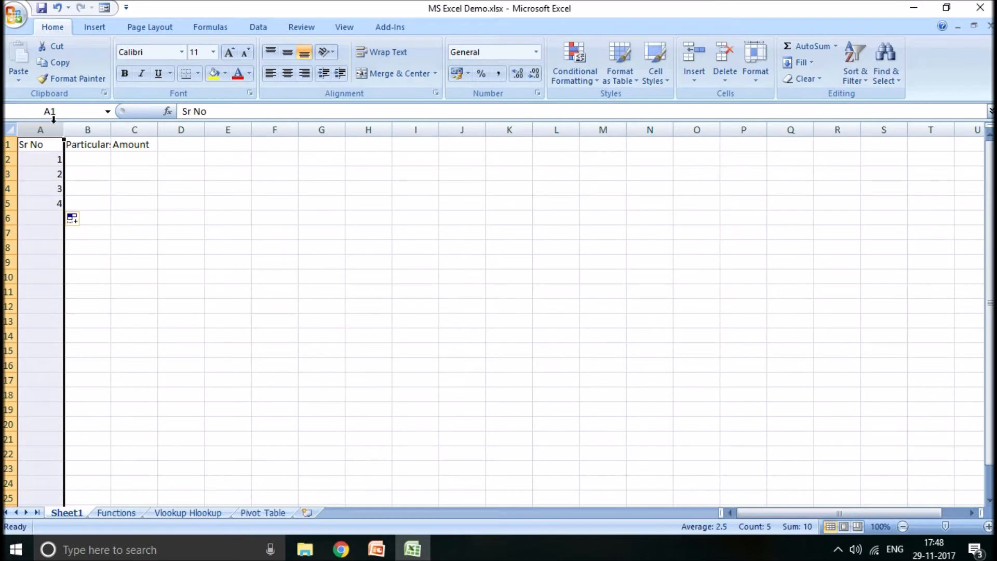
pyautogui.click(288, 73)
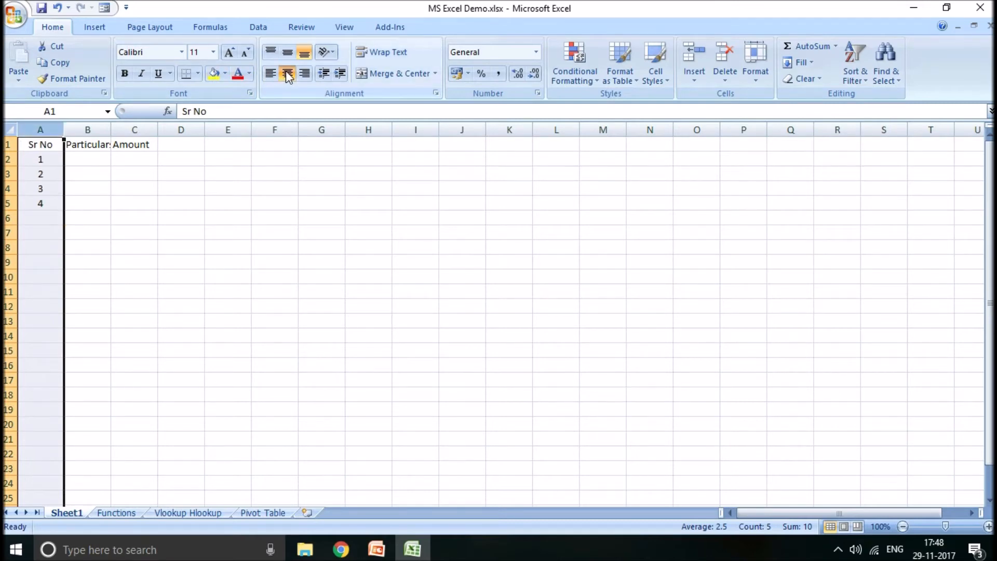
pyautogui.click(118, 179)
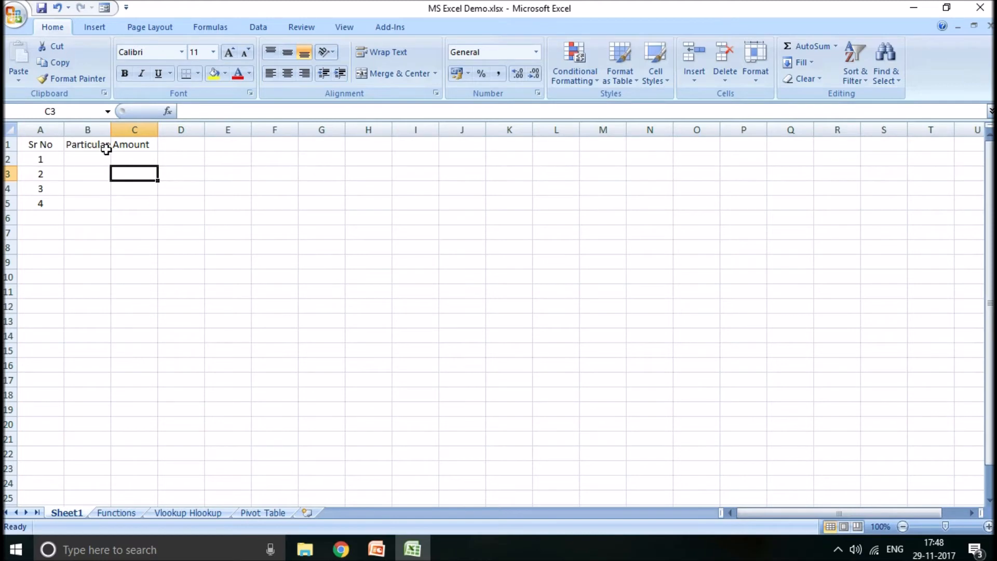
# - Narrow column B and autofit it to its contents, and narrow columns A to C by hand
pyautogui.moveTo(110, 129); pyautogui.dragTo(104, 129)
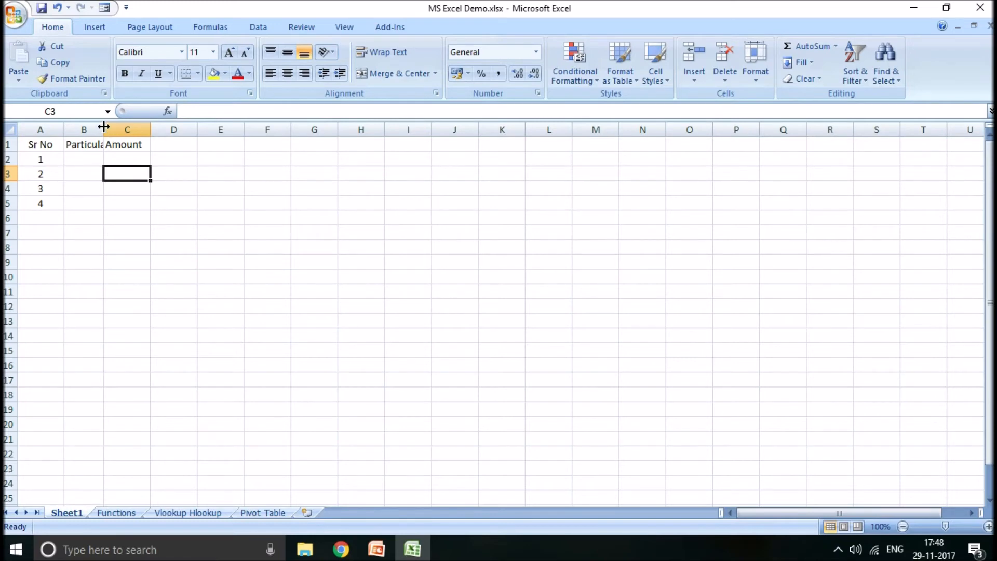
pyautogui.doubleClick(104, 127)
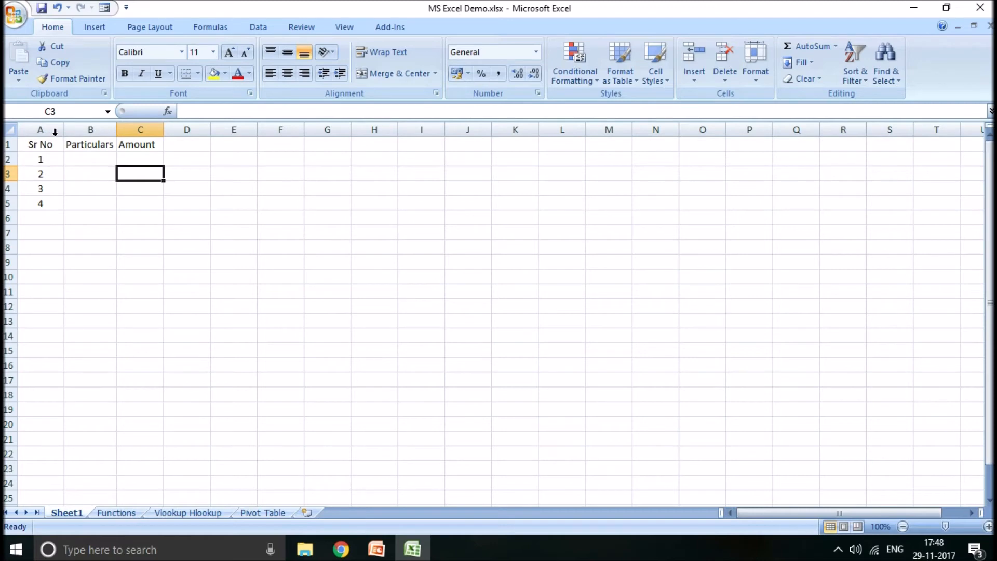
pyautogui.moveTo(64, 131); pyautogui.dragTo(111, 130)
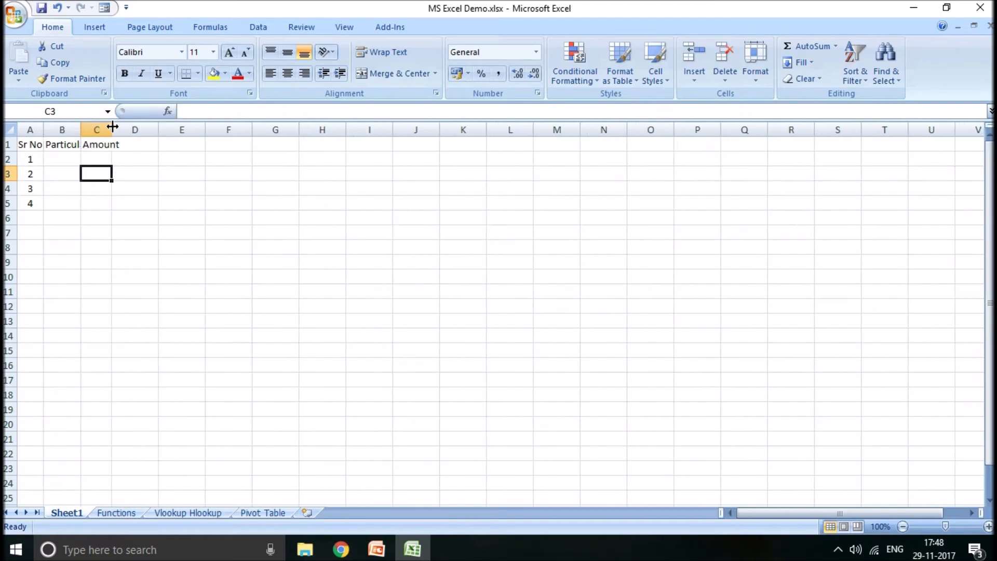
# - Autofit the column widths and row heights of the whole sheet to their contents
pyautogui.click(8, 129)
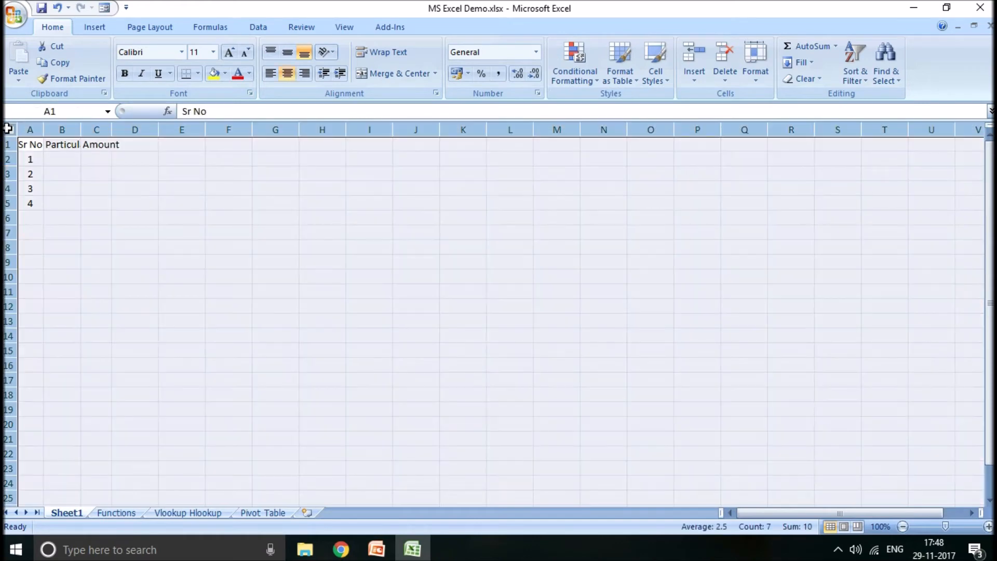
pyautogui.doubleClick(43, 129)
pyautogui.doubleClick(9, 152)
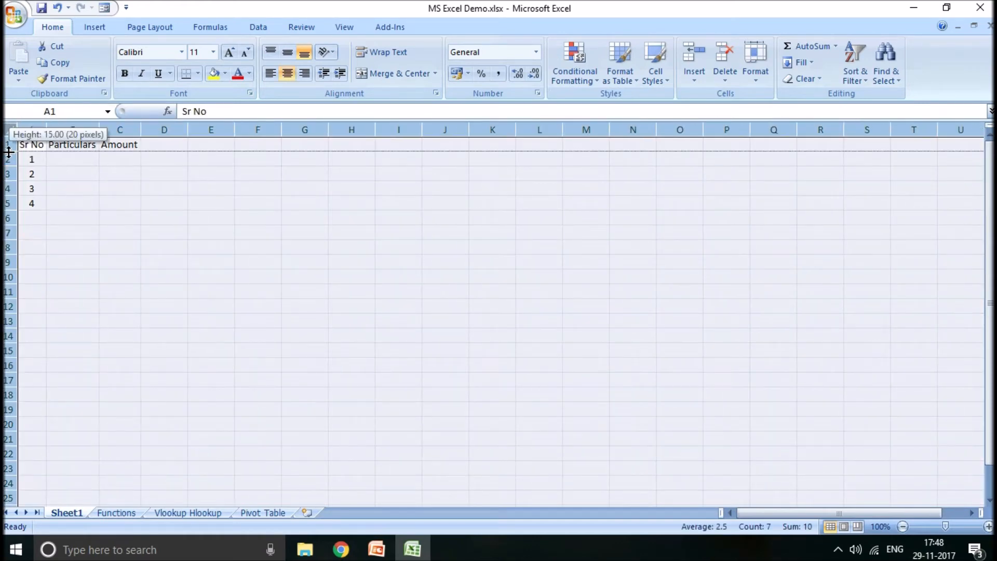
pyautogui.click(150, 204)
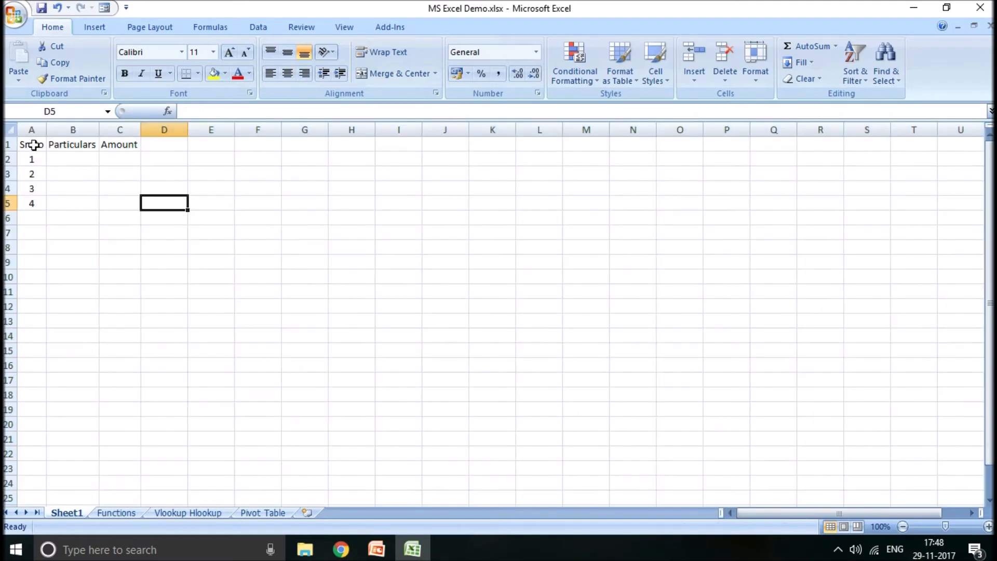
# - Apply all borders to the serial number table in A1:C5
pyautogui.moveTo(31, 147); pyautogui.dragTo(120, 197)
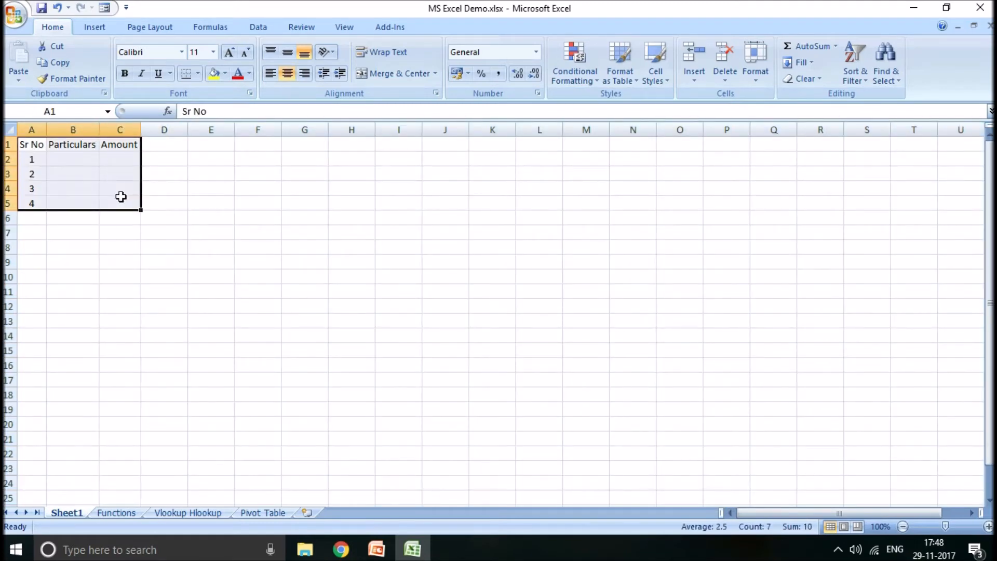
pyautogui.click(199, 74)
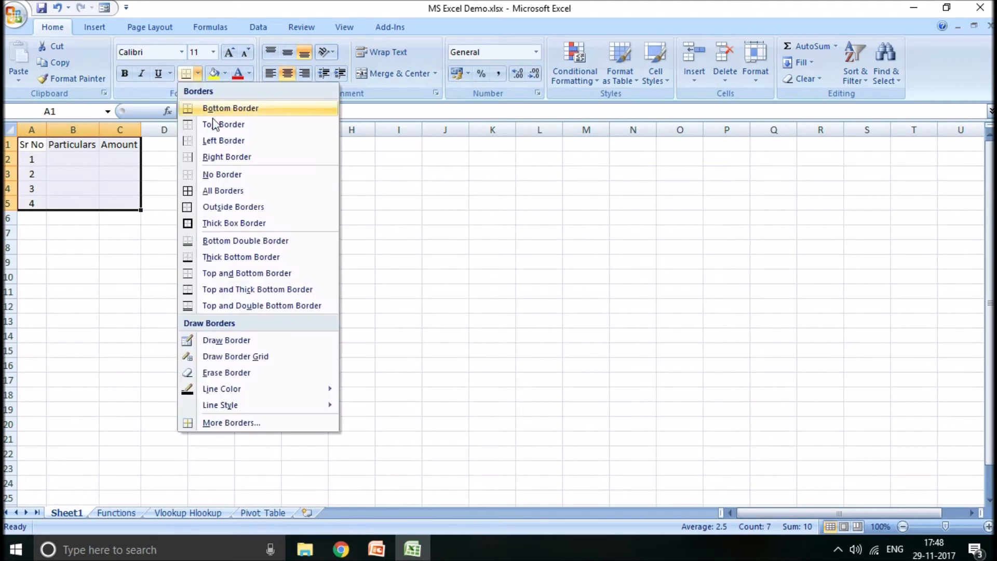
pyautogui.click(206, 192)
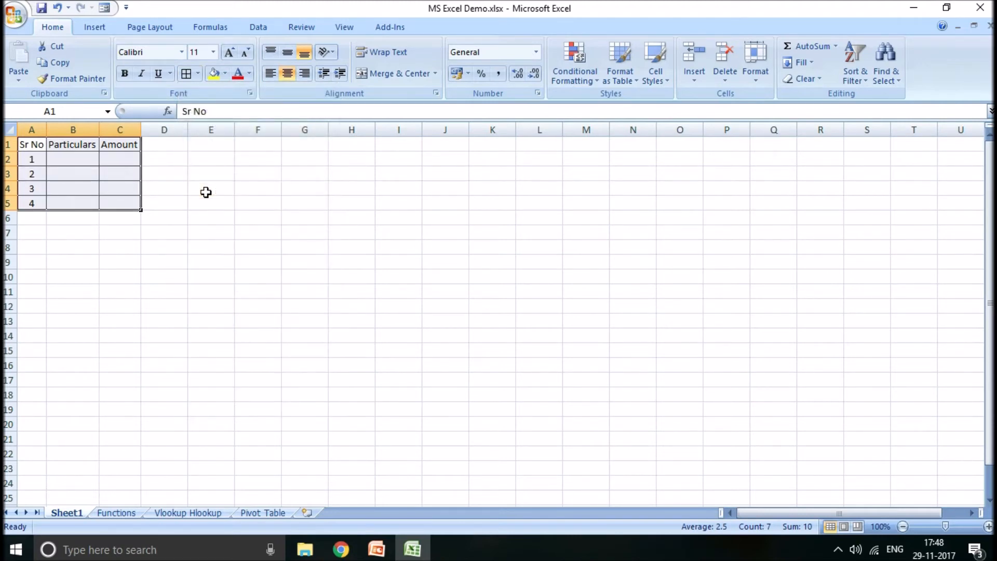
# - Format A1:C5 as a table with headers, using the light style with a black header row
pyautogui.click(639, 76)
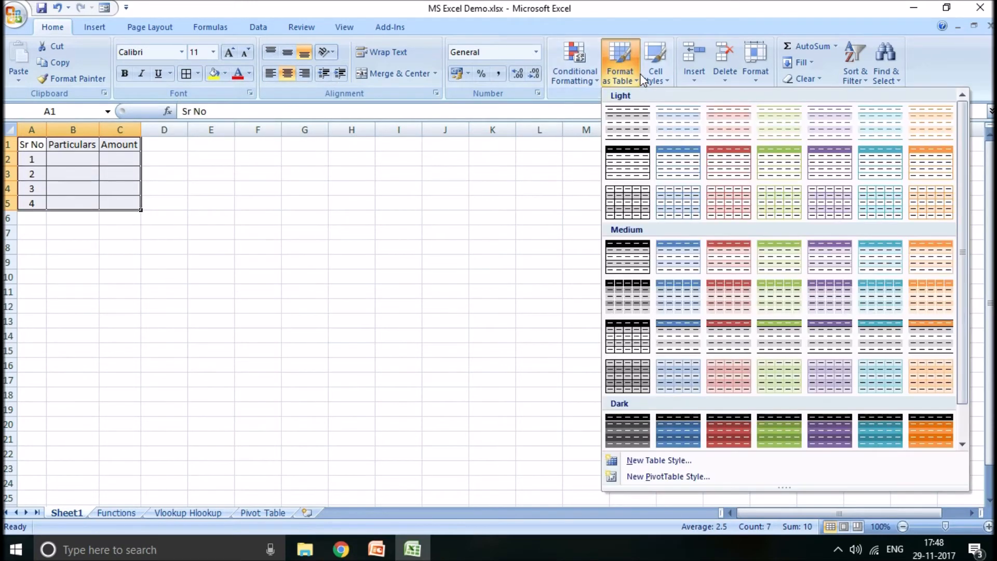
pyautogui.click(628, 172)
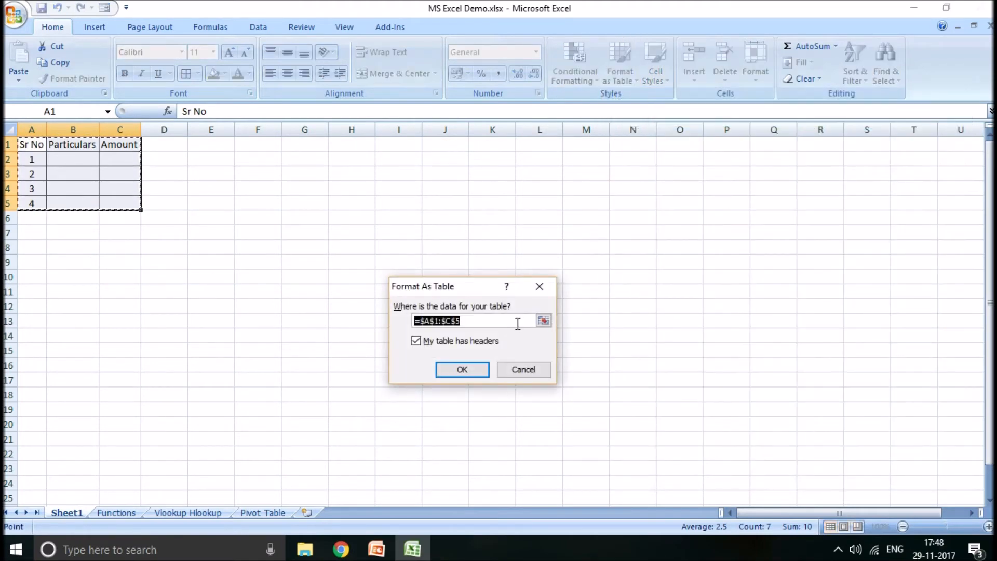
pyautogui.click(462, 369)
pyautogui.click(251, 295)
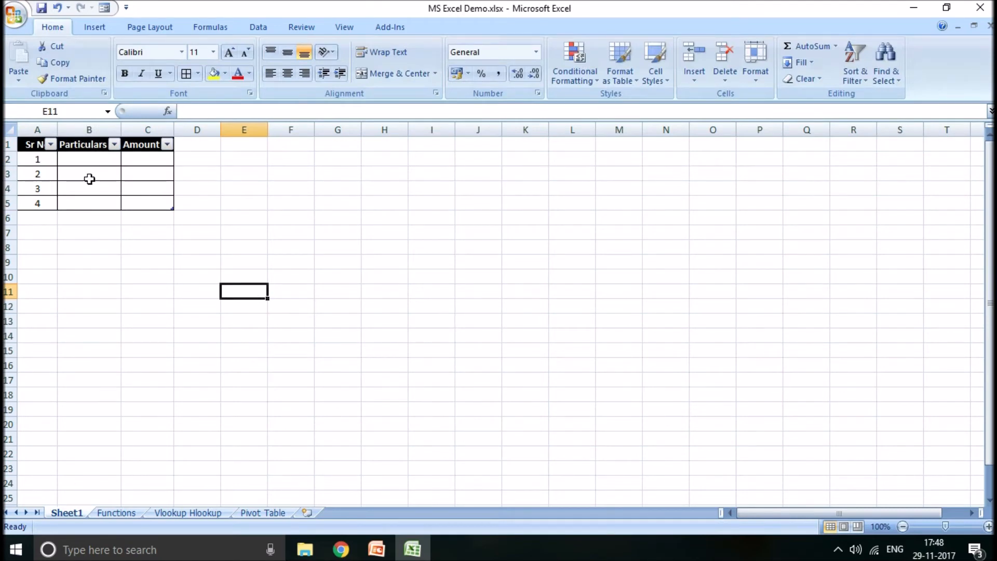
# - Check the Topics for Demo slide in PowerPoint, and return to Excel to look over the product data on the Functions sheet
pyautogui.hotkey('alt', 'Tab')
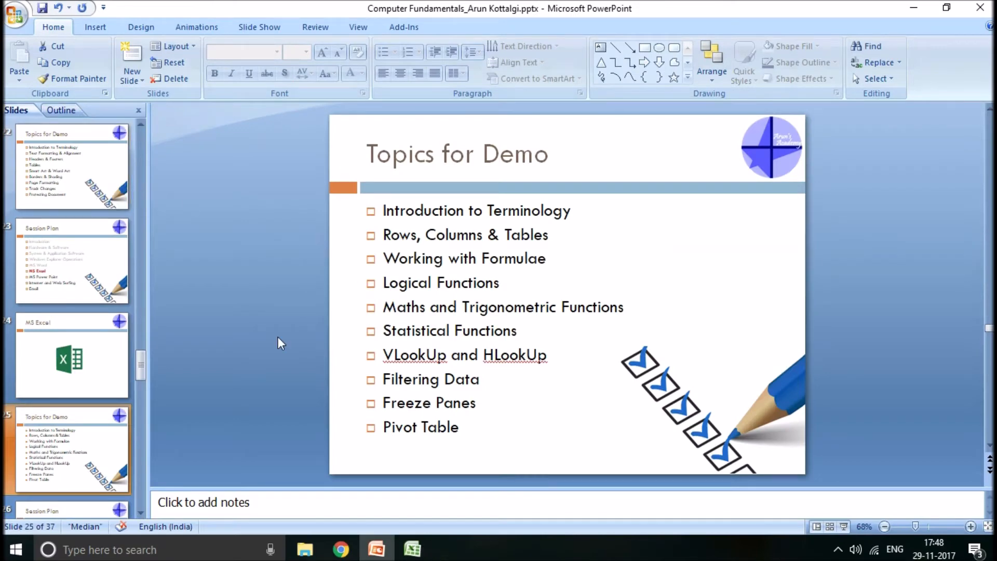
pyautogui.hotkey('alt', 'Tab')
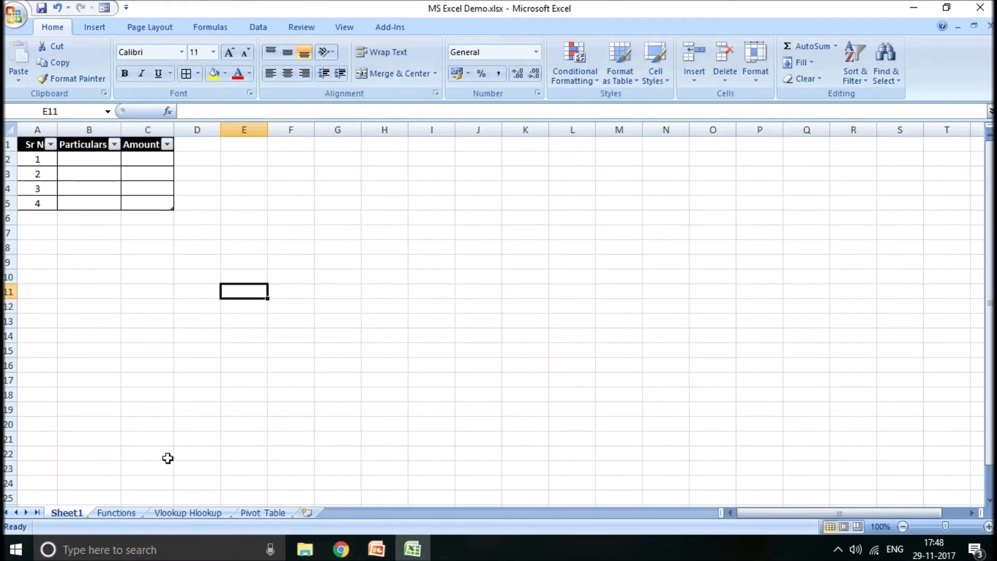
pyautogui.click(122, 511)
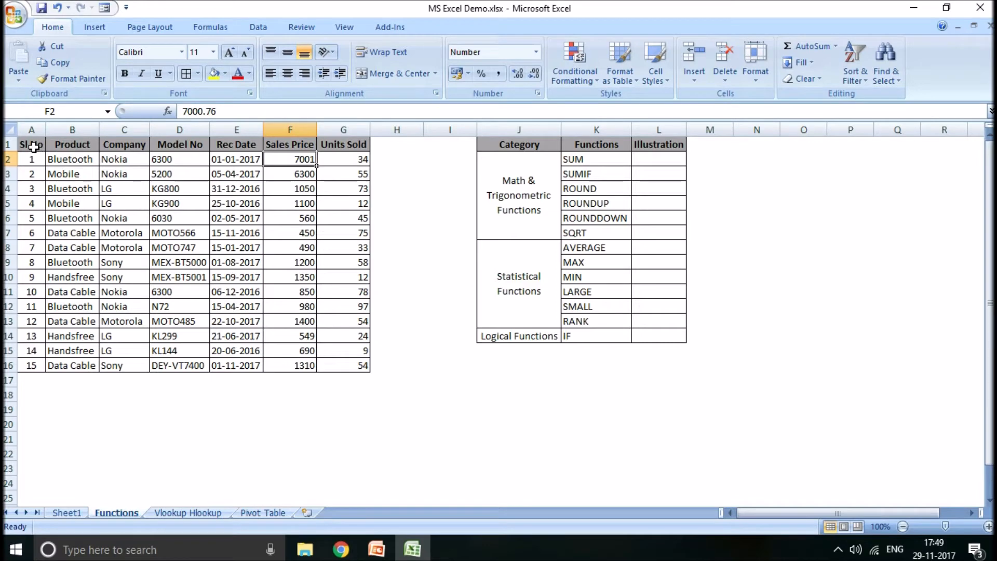
pyautogui.moveTo(34, 147); pyautogui.dragTo(331, 354)
# - Total the Units Sold column in G17 with the formula =SUM(G2:G16)
pyautogui.click(335, 385)
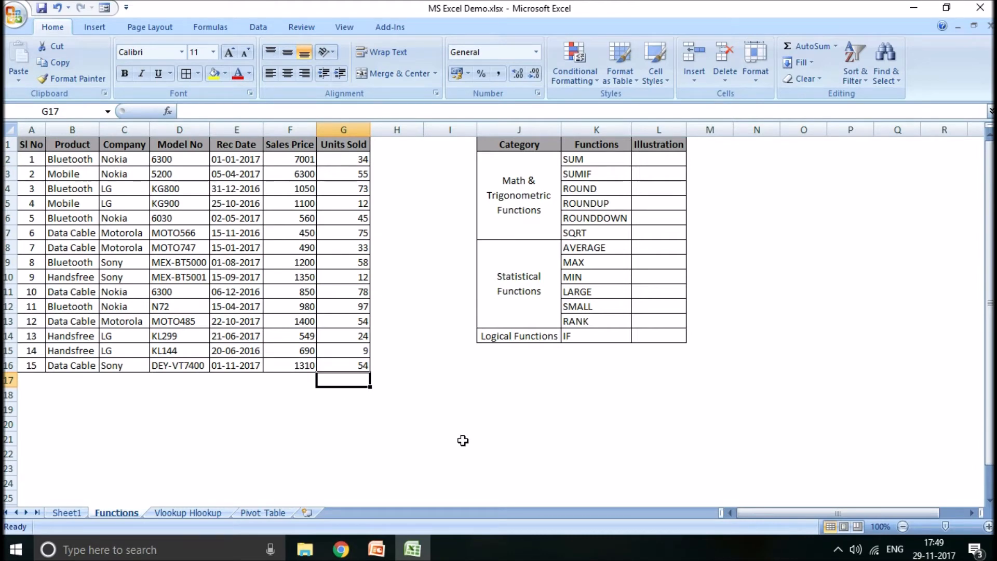
pyautogui.write('=')
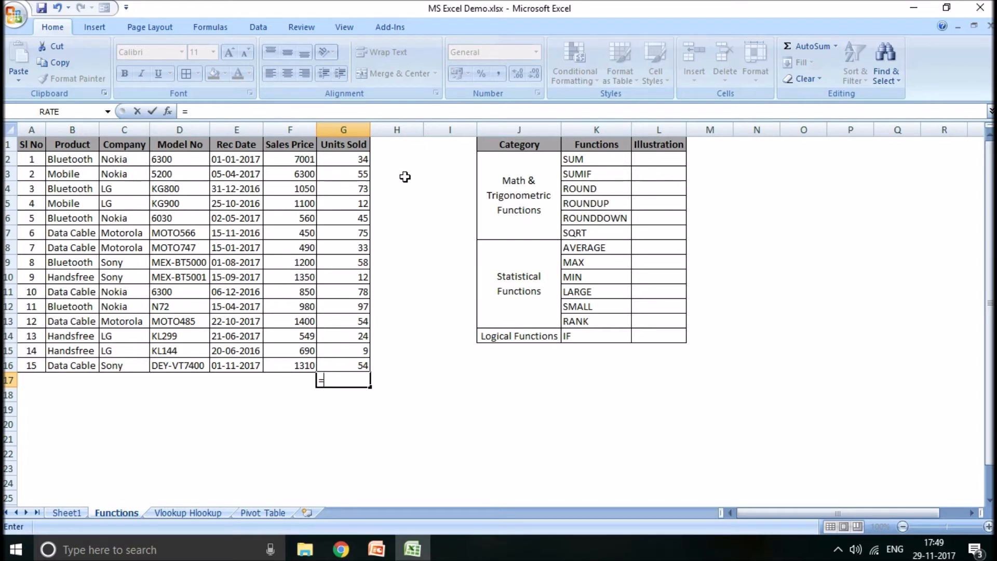
pyautogui.write('sum')
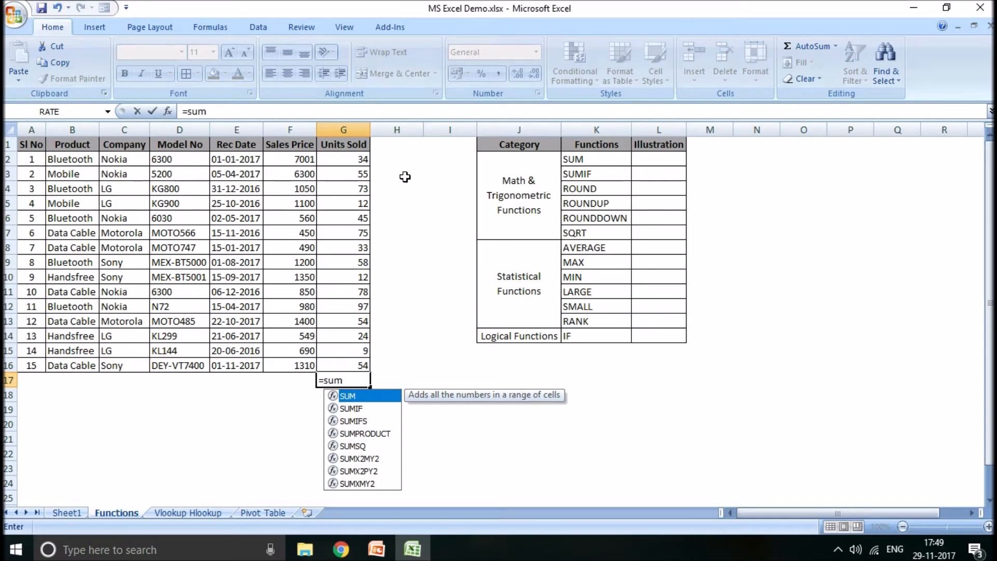
pyautogui.write('(')
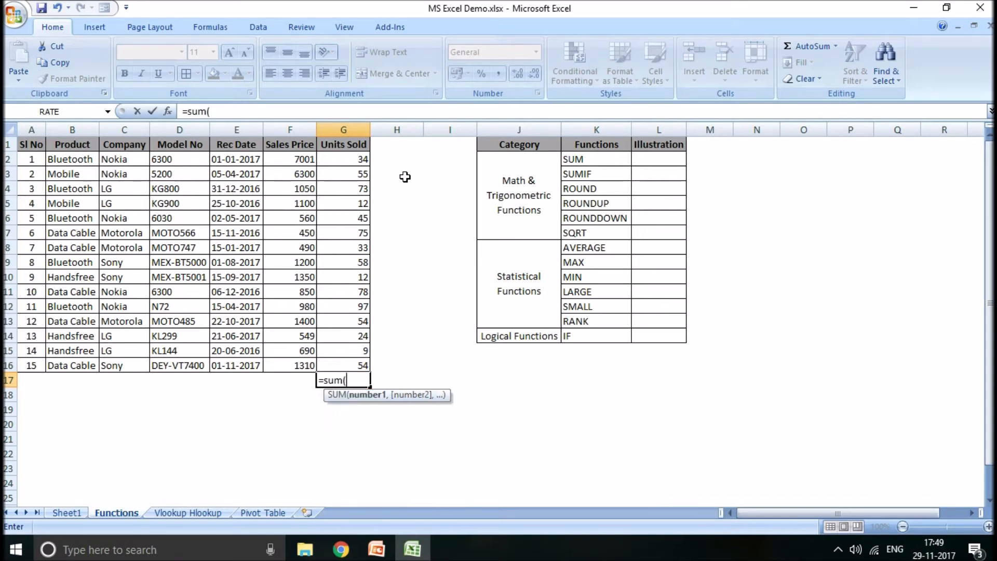
pyautogui.click(357, 159)
pyautogui.moveTo(346, 160); pyautogui.dragTo(338, 364)
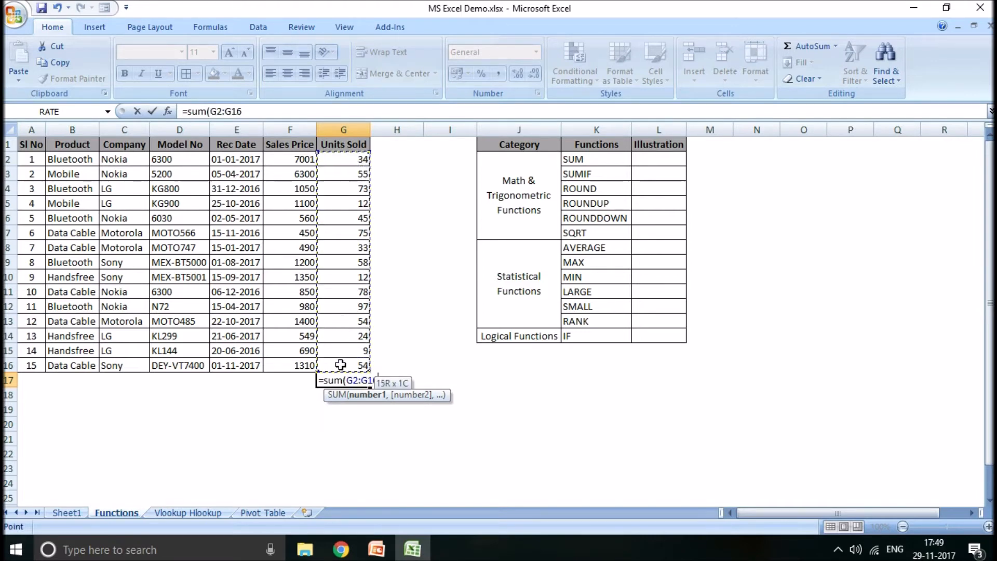
pyautogui.write(')')
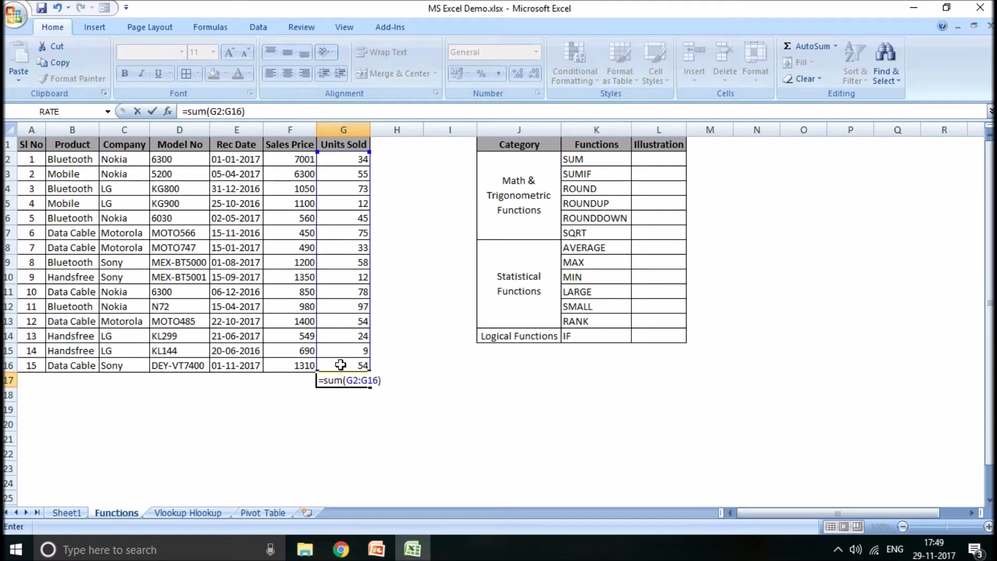
pyautogui.hotkey('ctrl', 'Return')
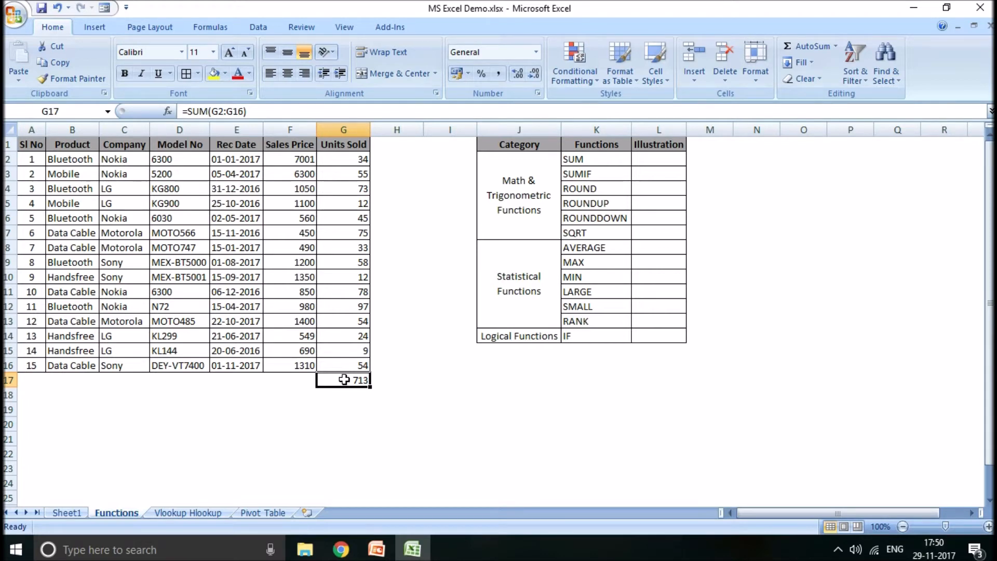
# - Add the column heading Revenue in H1
pyautogui.click(389, 144)
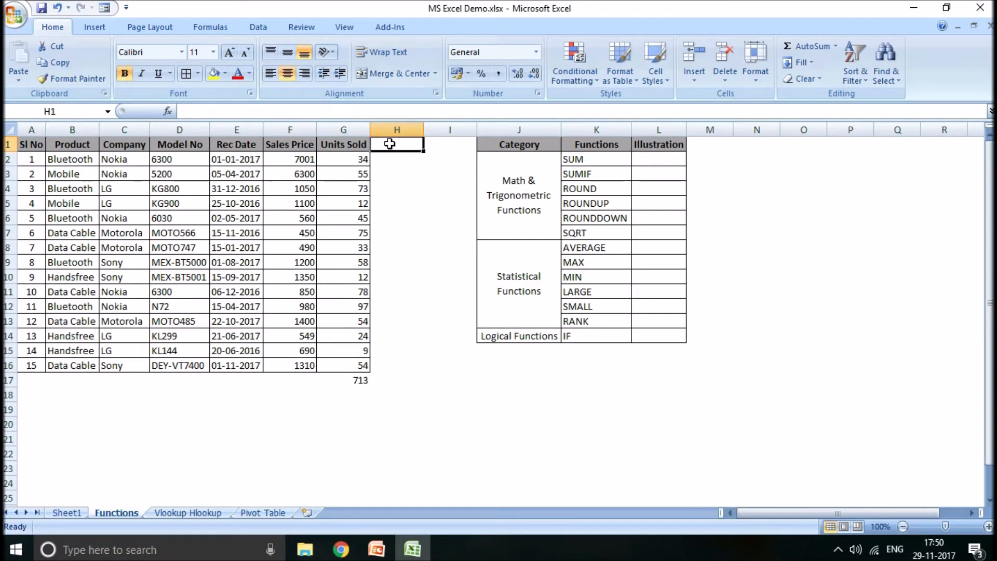
pyautogui.write('Reve')
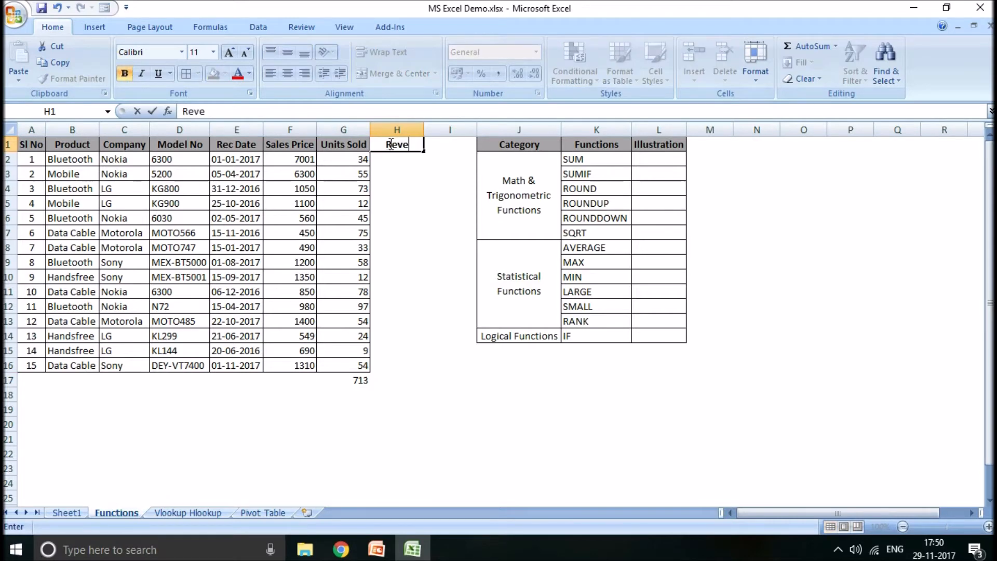
pyautogui.write('nue')
pyautogui.press('Return')
pyautogui.click(390, 144)
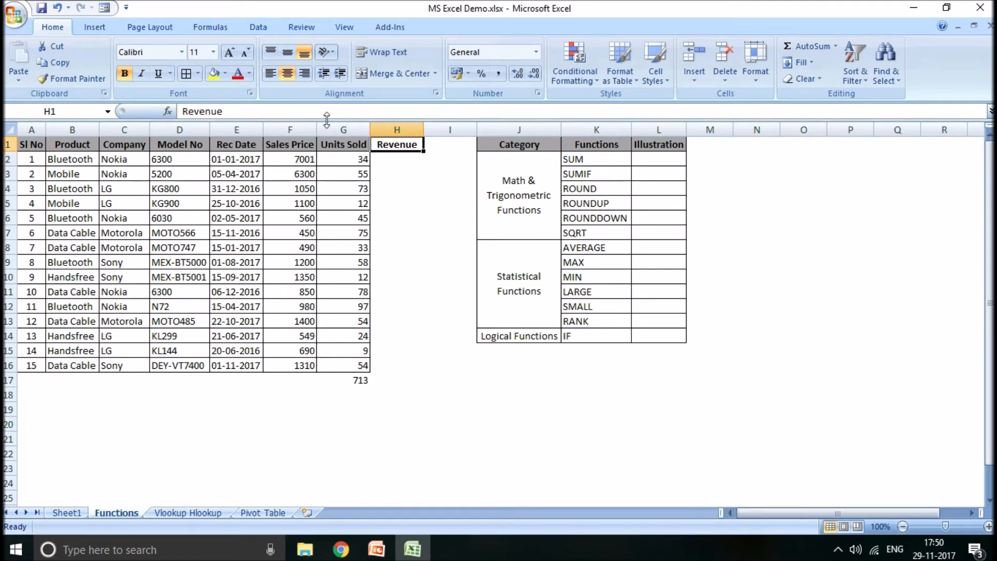
# - Copy the formatting of the Units Sold column to the Revenue column with Format Painter
pyautogui.click(340, 128)
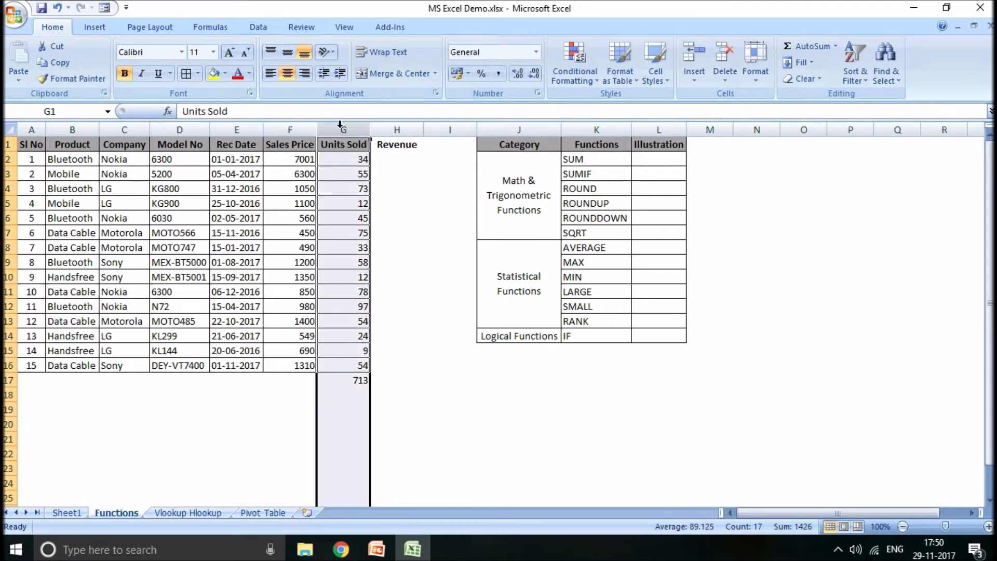
pyautogui.click(91, 78)
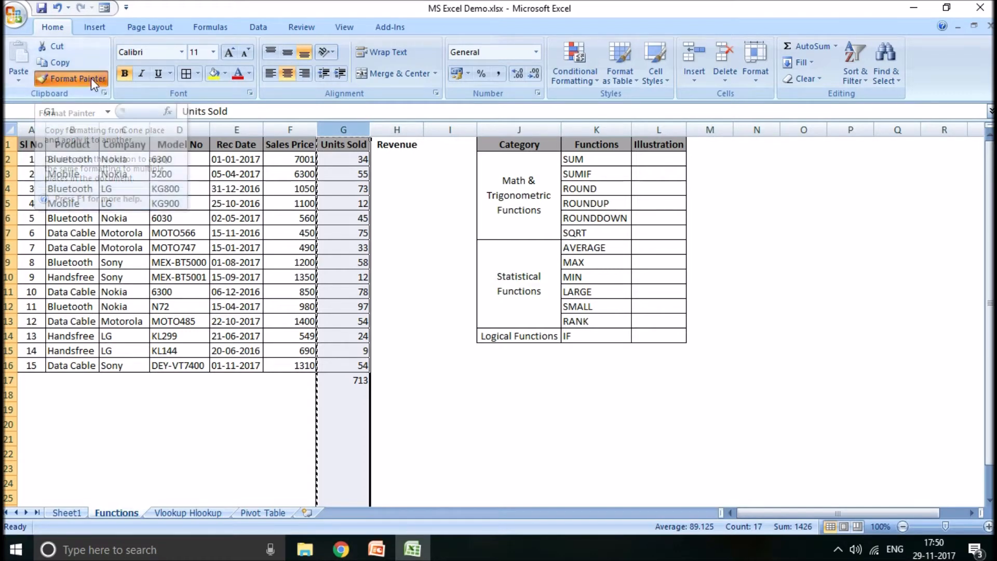
pyautogui.click(404, 128)
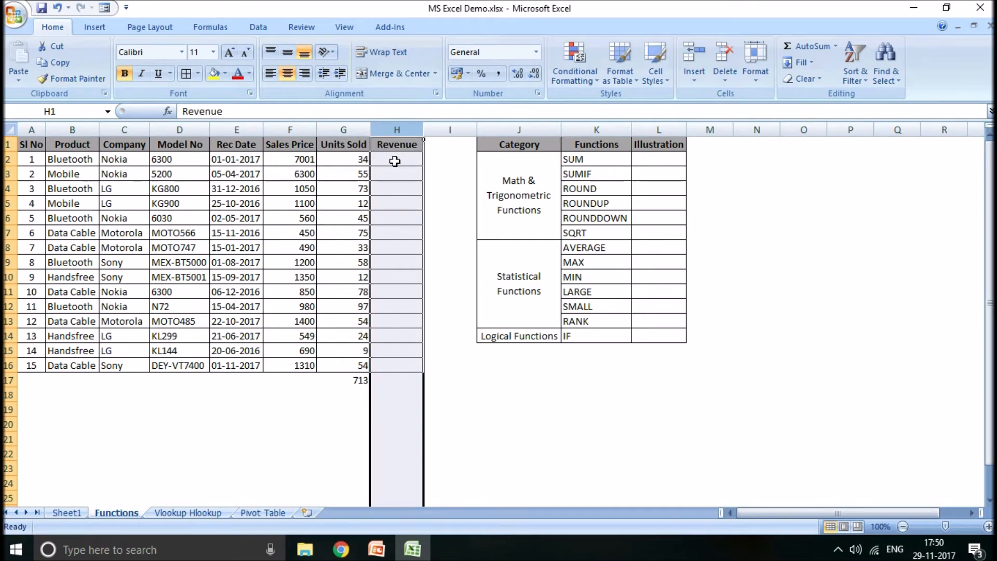
pyautogui.click(338, 430)
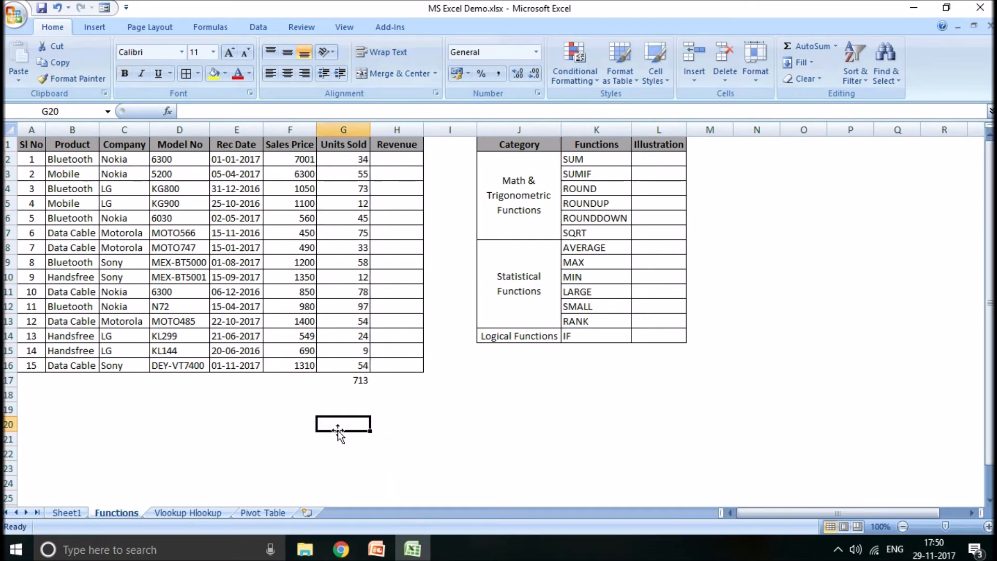
# - Review the sum formula in G17, and calculate the first product's revenue in H2 with =F2*G2
pyautogui.click(359, 382)
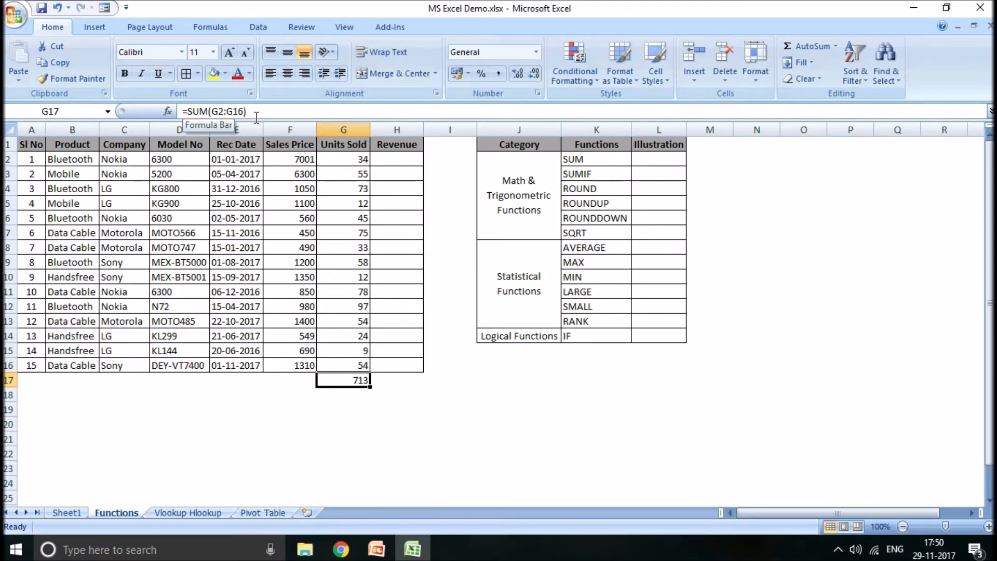
pyautogui.click(400, 159)
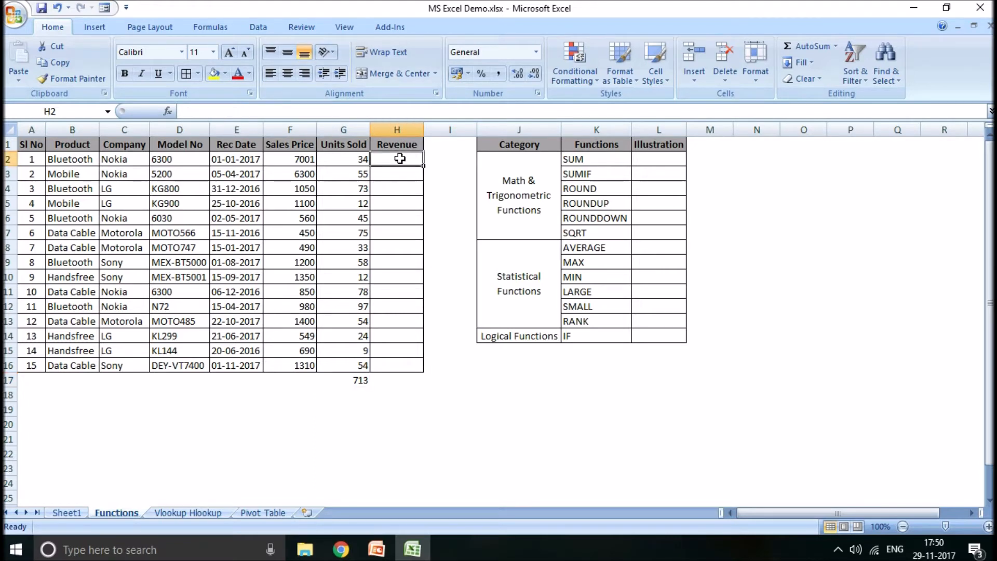
pyautogui.write('=')
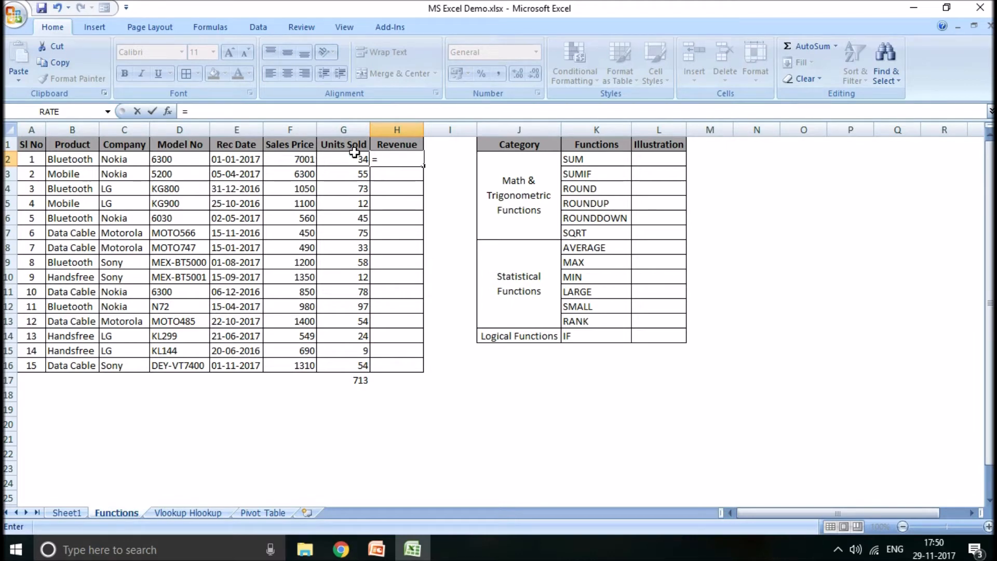
pyautogui.click(294, 157)
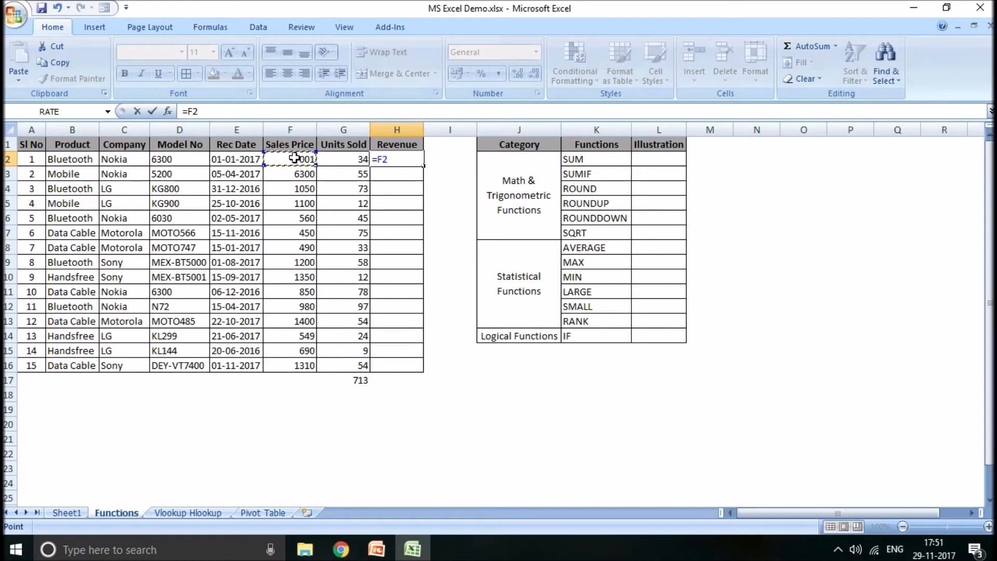
pyautogui.write('*')
pyautogui.click(343, 157)
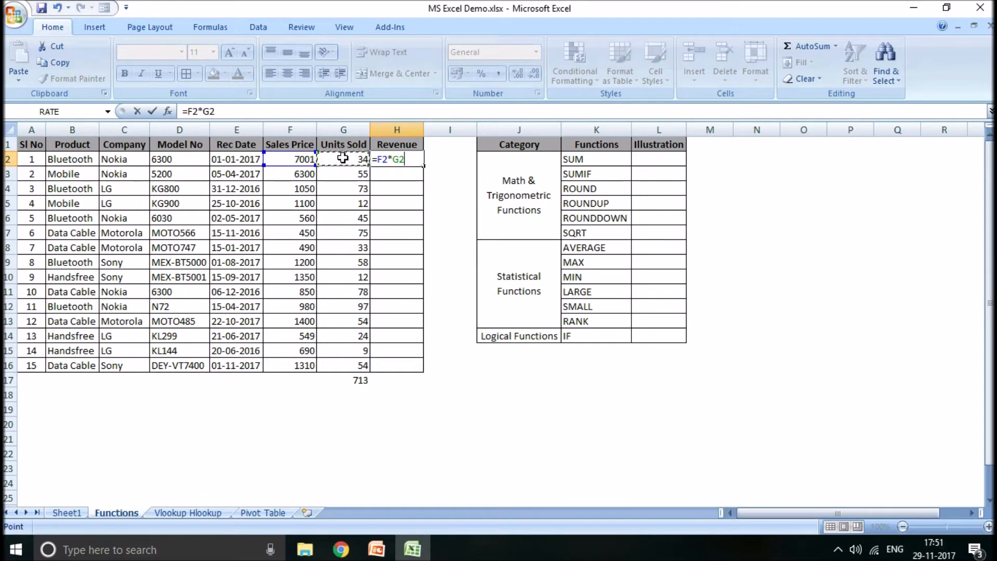
pyautogui.hotkey('ctrl', 'Return')
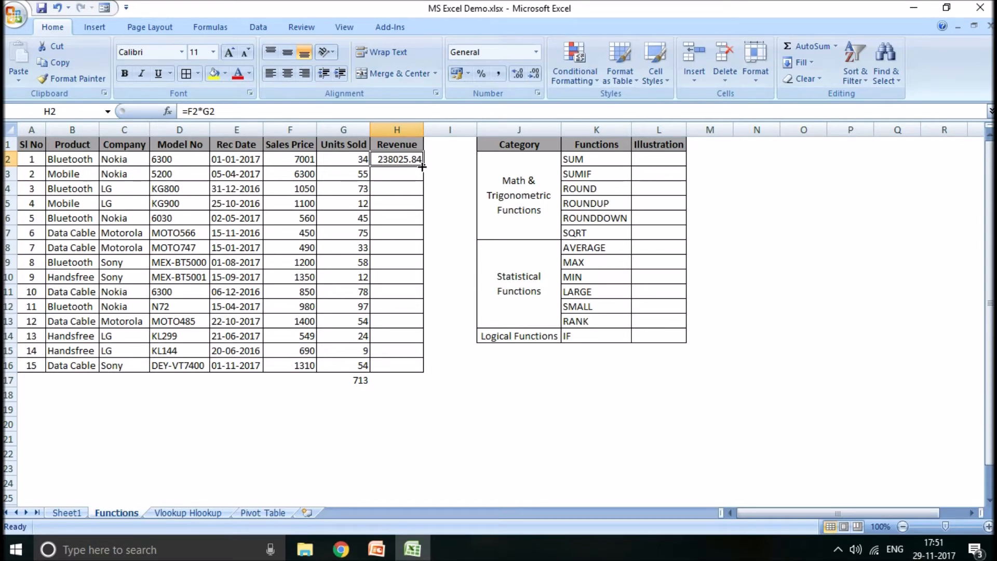
# - Format the revenue in H2 to show no decimal places
pyautogui.click(518, 74)
pyautogui.click(535, 77)
pyautogui.click(522, 76)
pyautogui.click(541, 72)
pyautogui.click(541, 71)
pyautogui.click(540, 71)
# - Copy the revenue formula from H2 into H3:H16
pyautogui.hotkey('ctrl', 'c')
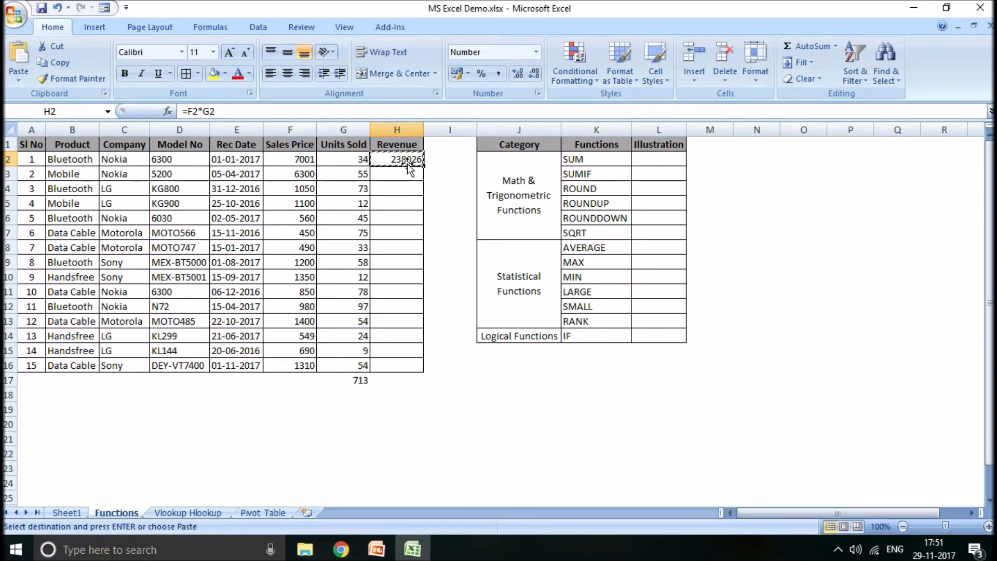
pyautogui.moveTo(397, 174); pyautogui.dragTo(391, 368)
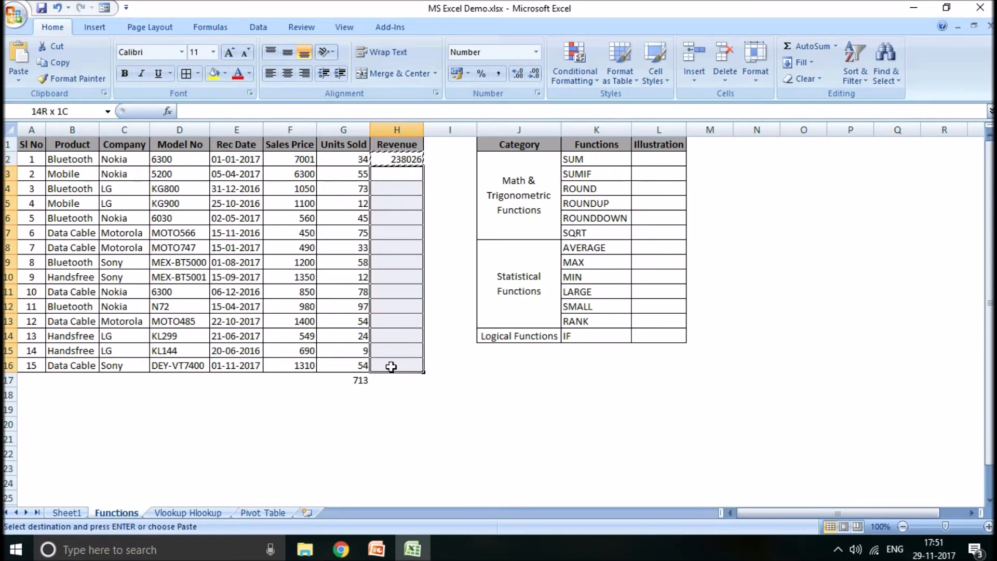
pyautogui.hotkey('ctrl', 'v')
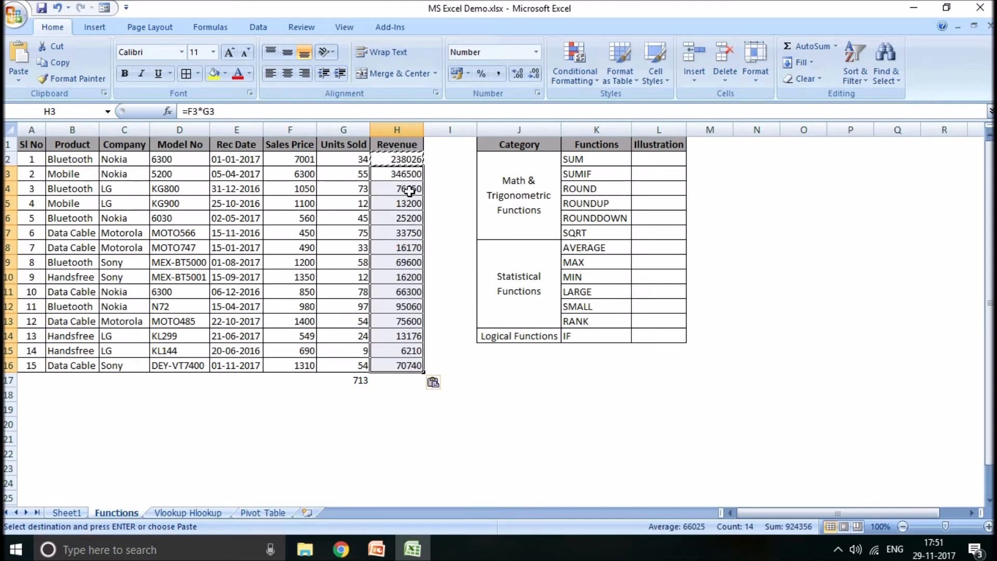
# - Go through the Revenue cells from H2 to H16 and back, examining how the cell references change in each formula
pyautogui.click(402, 174)
pyautogui.press('Up')
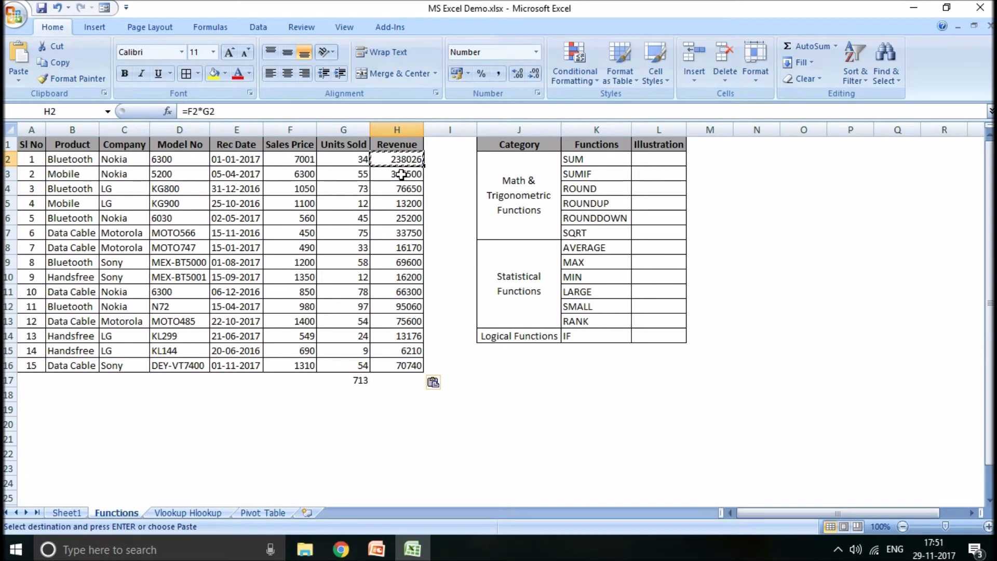
pyautogui.press('Down')
pyautogui.press('Down')
pyautogui.press('Down')
pyautogui.press('Down')
pyautogui.press('Down')
pyautogui.press('Down')
pyautogui.press('Down')
pyautogui.press('Down')
pyautogui.press('Down')
pyautogui.press('Down')
pyautogui.press('Down')
pyautogui.press('Down')
pyautogui.press('Down')
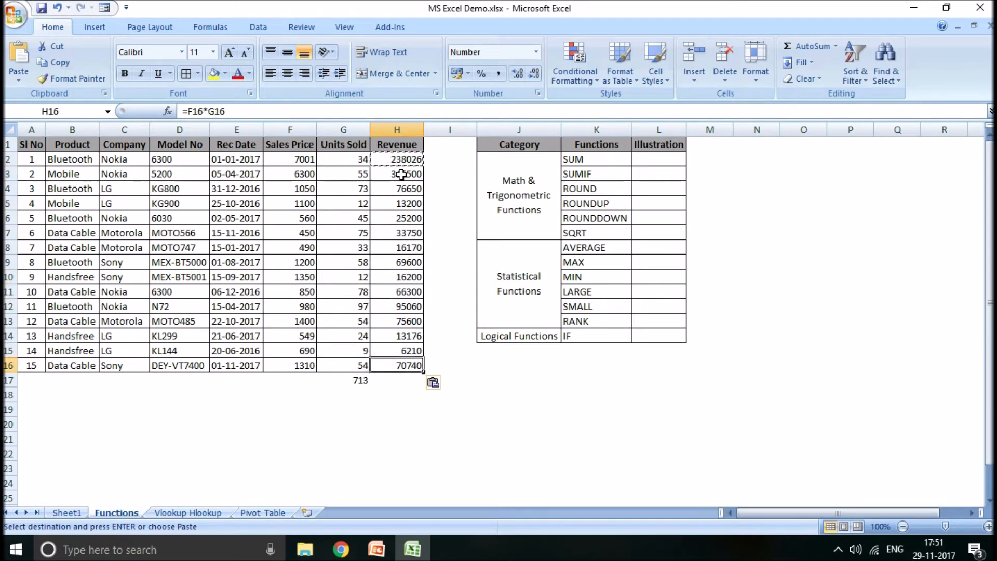
pyautogui.press('Up')
pyautogui.press('Up')
pyautogui.press('Up')
pyautogui.press('Up')
pyautogui.press('Up')
pyautogui.press('Up')
pyautogui.press('Up')
pyautogui.press('Up')
pyautogui.press('Up')
pyautogui.press('Up')
pyautogui.press('Up')
pyautogui.press('Up')
pyautogui.press('Up')
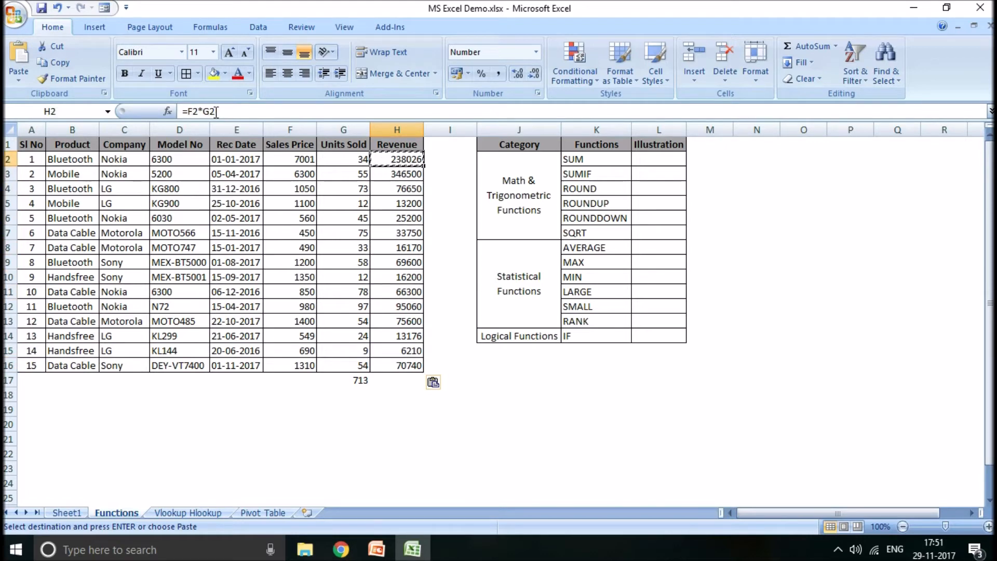
# - Go down the Revenue cells from H2, examining how the row references change in each copied formula
pyautogui.press('Down')
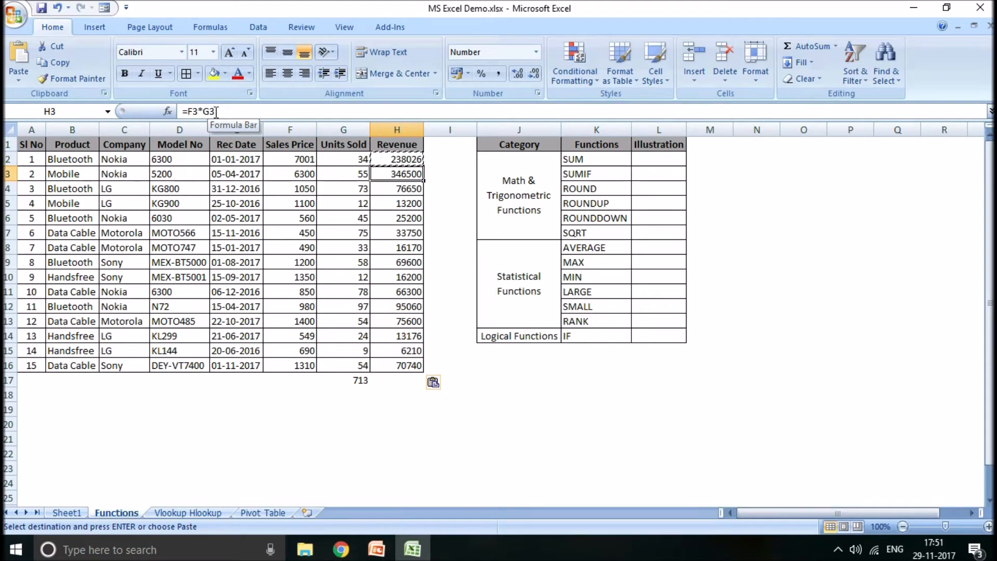
pyautogui.press('Down')
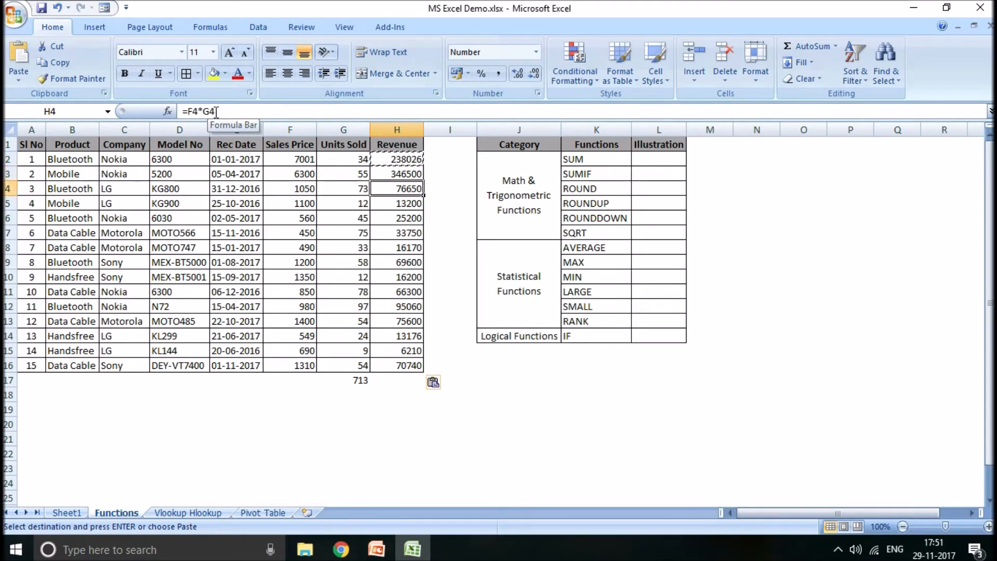
pyautogui.press('Down')
pyautogui.press('Down')
pyautogui.press('Down')
pyautogui.press('Down')
pyautogui.press('Down')
pyautogui.press('Down')
pyautogui.press('Down')
pyautogui.press('Down')
pyautogui.press('Down')
pyautogui.press('Down')
pyautogui.press('Down')
pyautogui.press('Down')
# - Undo the pasted Revenue formulas and fill the formula from H2 down through H16 instead
pyautogui.hotkey('ctrl', 'z')
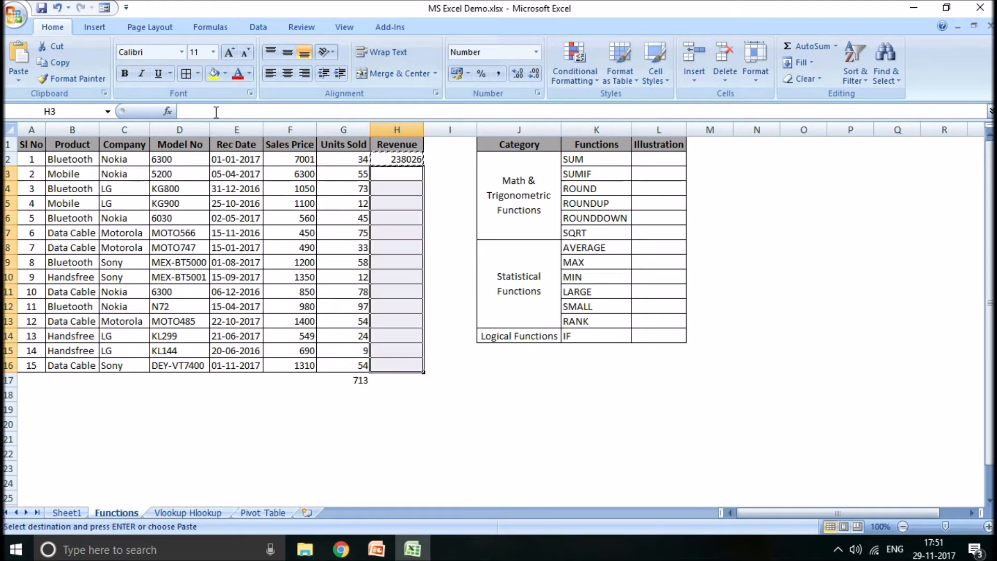
pyautogui.click(400, 160)
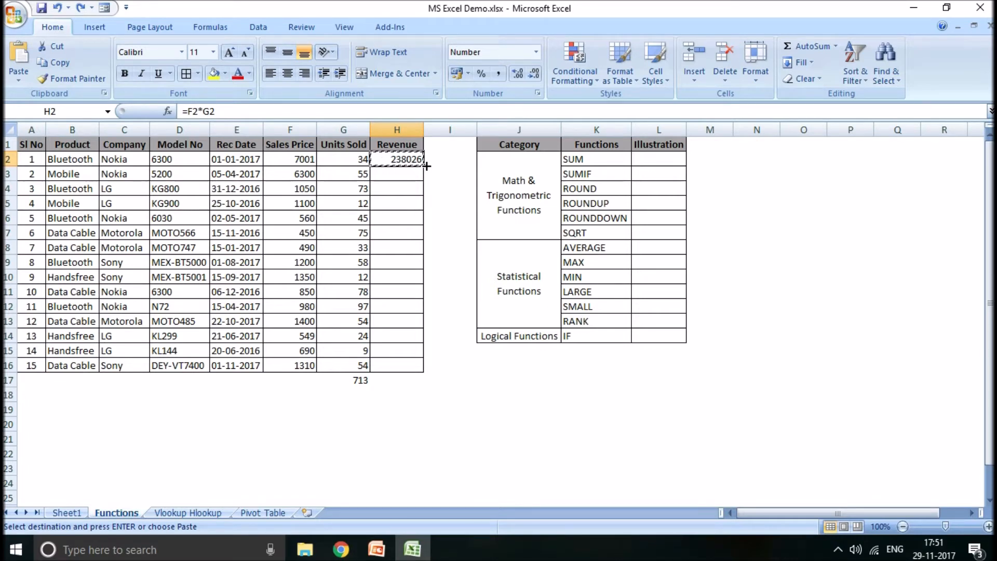
pyautogui.moveTo(426, 166); pyautogui.dragTo(422, 270)
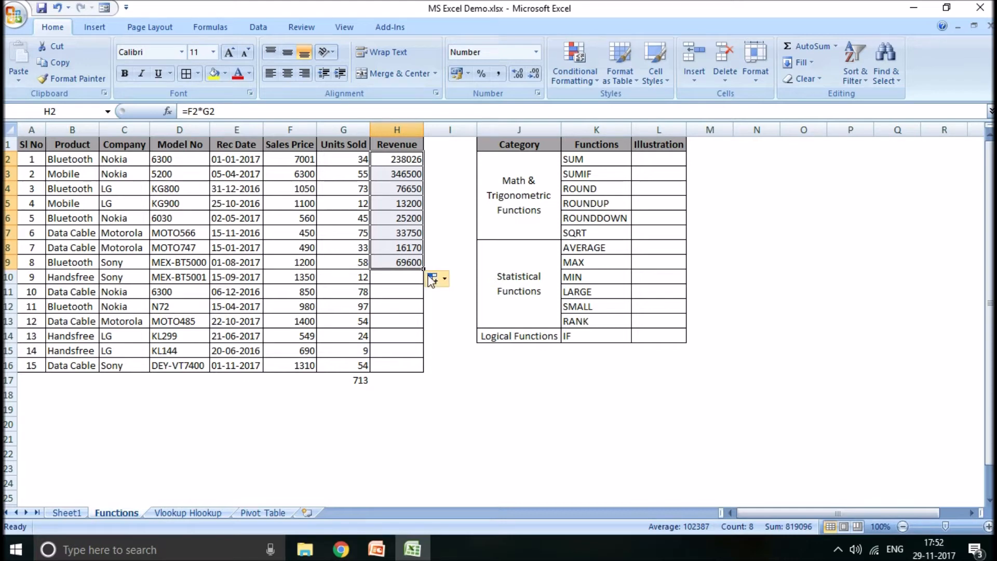
pyautogui.moveTo(425, 271); pyautogui.dragTo(423, 370)
pyautogui.click(399, 396)
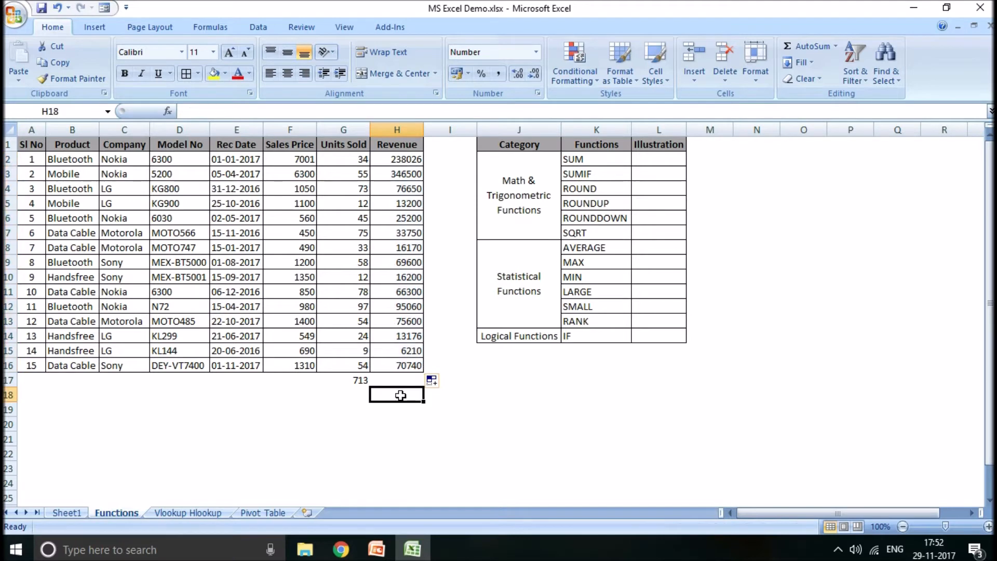
# - Calculate the total revenue in L2 with =sum(H2:H16), and check it against the selected Revenue values
pyautogui.click(352, 378)
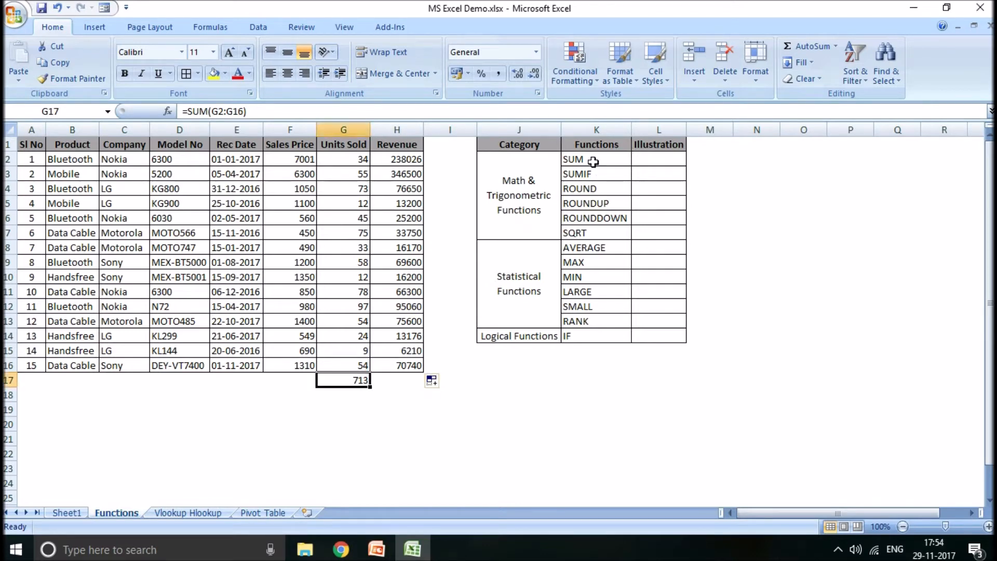
pyautogui.click(663, 162)
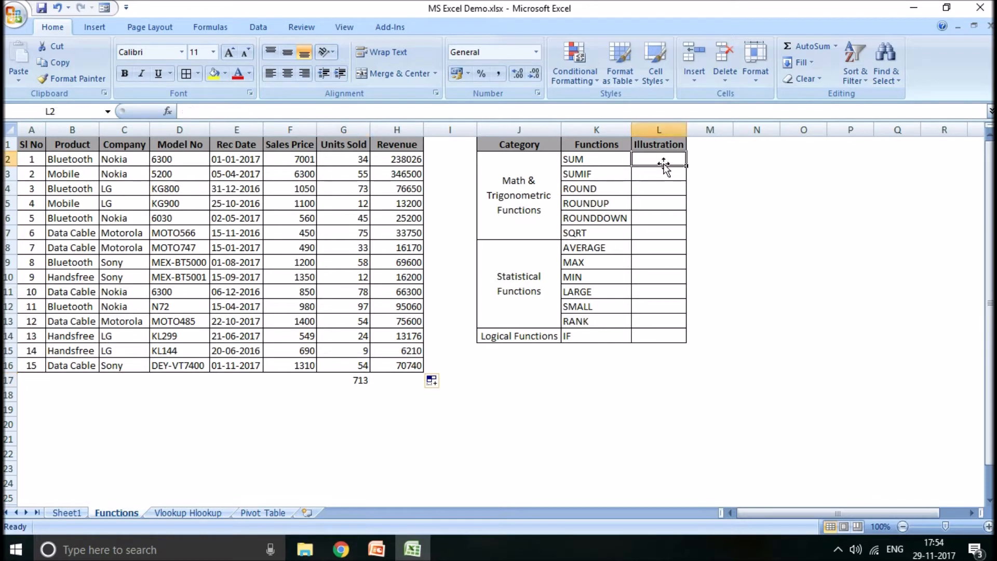
pyautogui.write('=sum(')
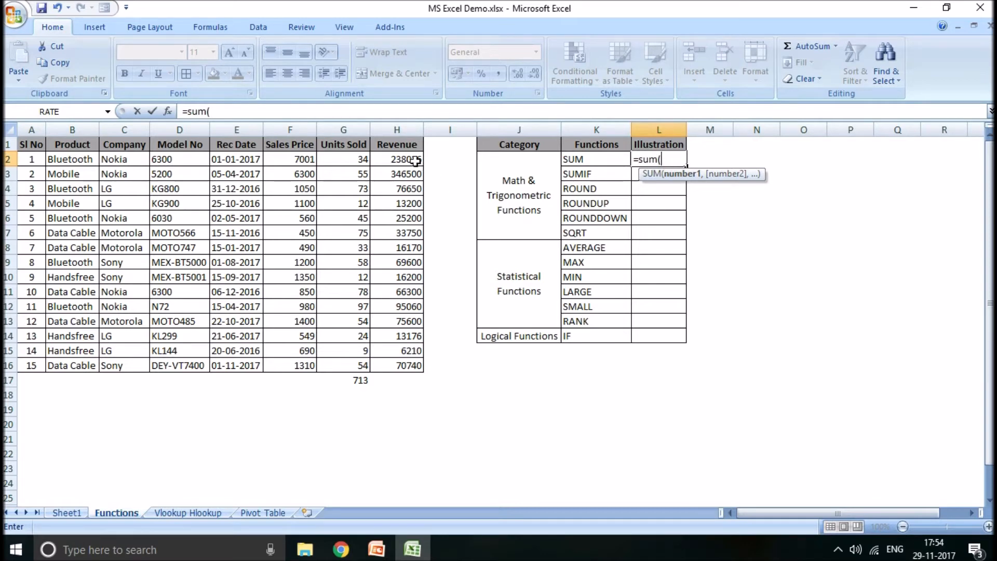
pyautogui.moveTo(408, 160); pyautogui.dragTo(390, 369)
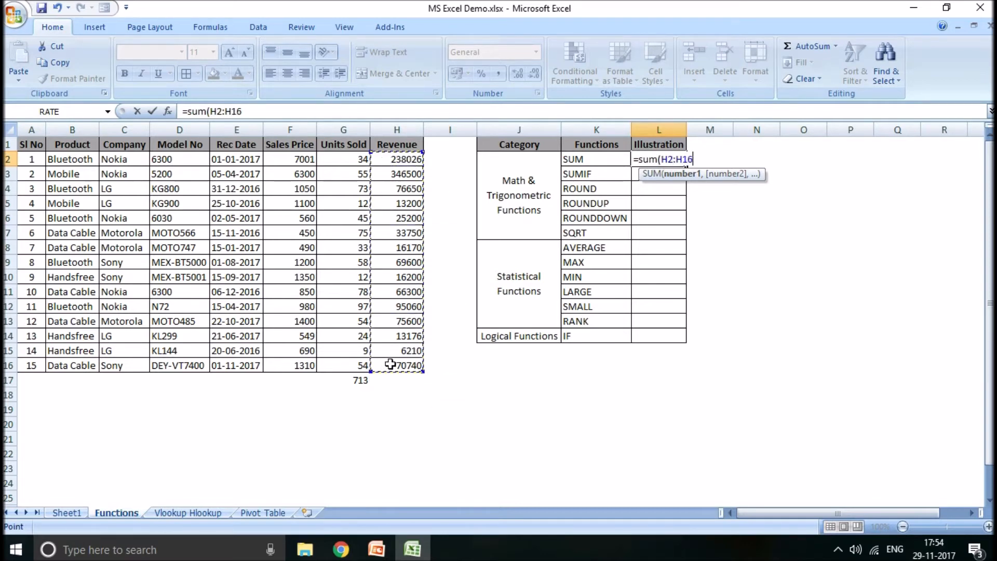
pyautogui.write(')')
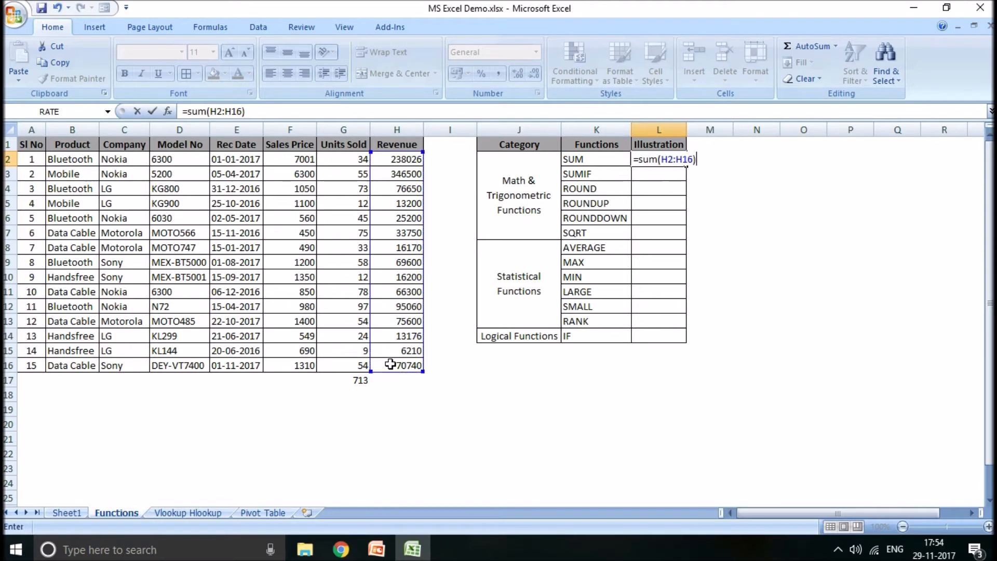
pyautogui.press('Return')
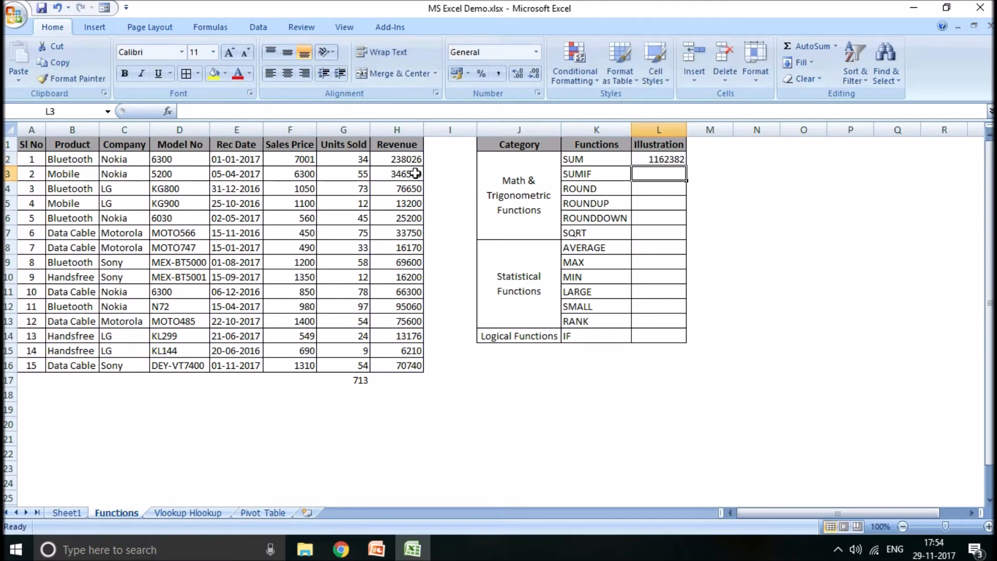
pyautogui.moveTo(411, 159); pyautogui.dragTo(404, 366)
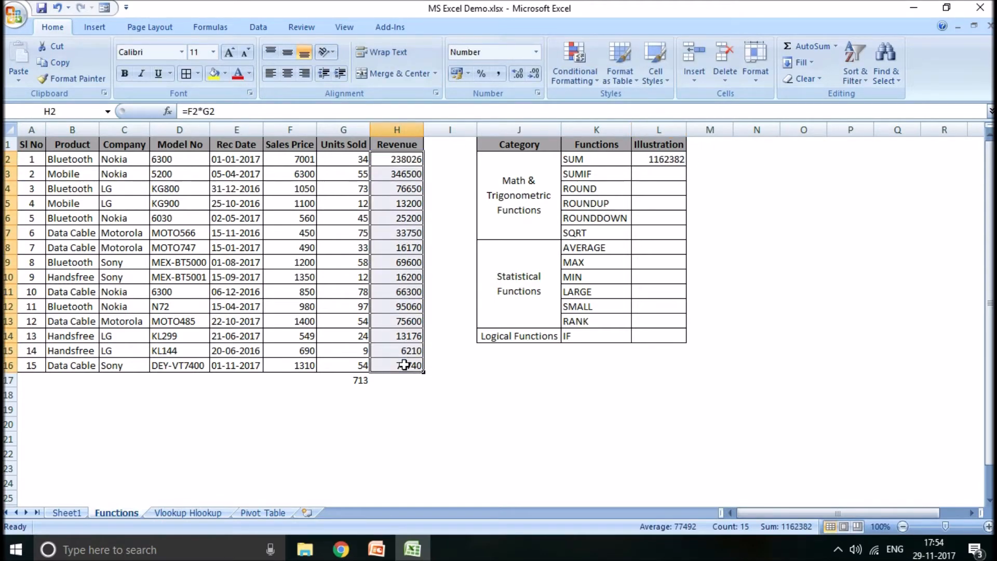
# - Start a SUMIF formula in L3 with C2:G16 as its range
pyautogui.click(662, 174)
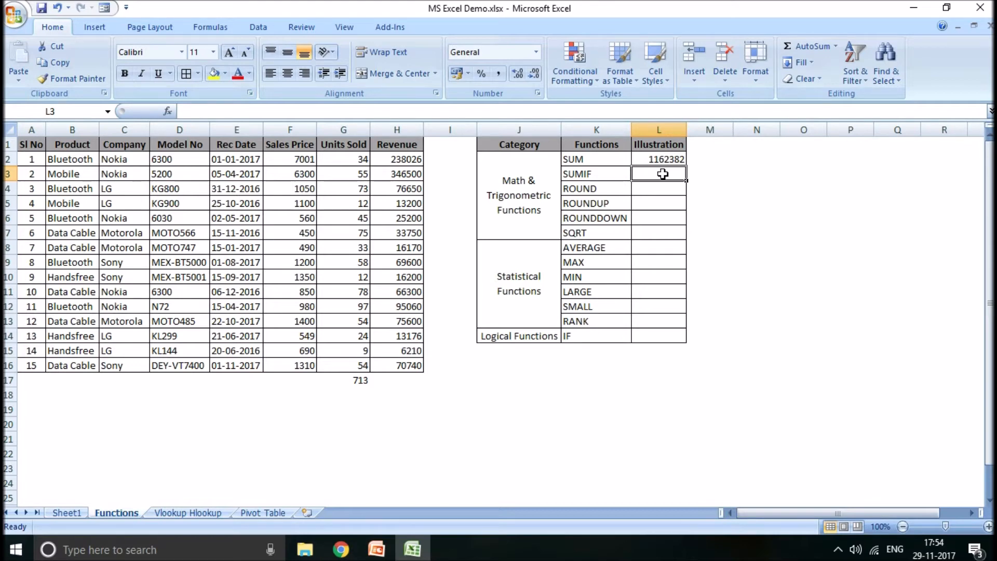
pyautogui.write('=')
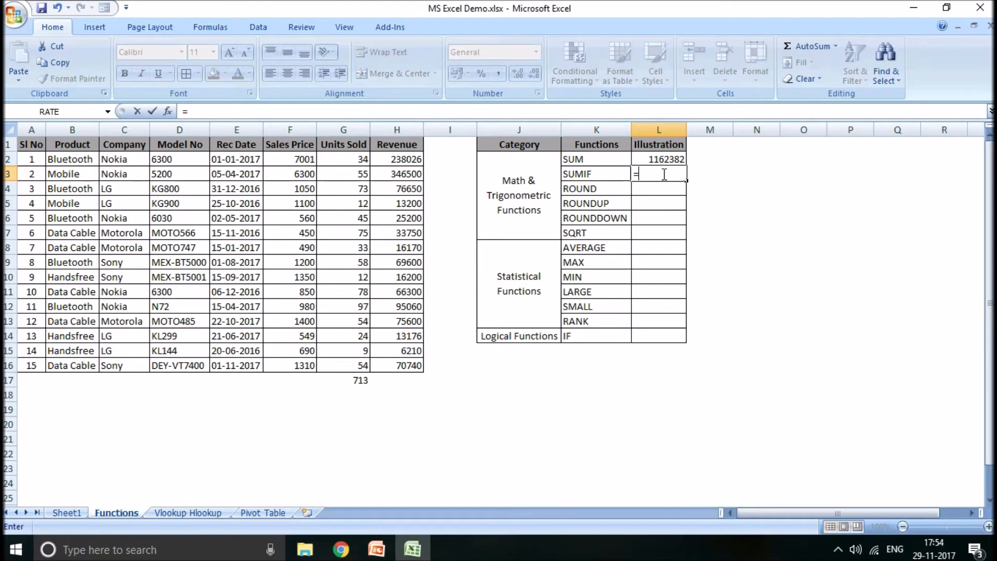
pyautogui.write('sumif')
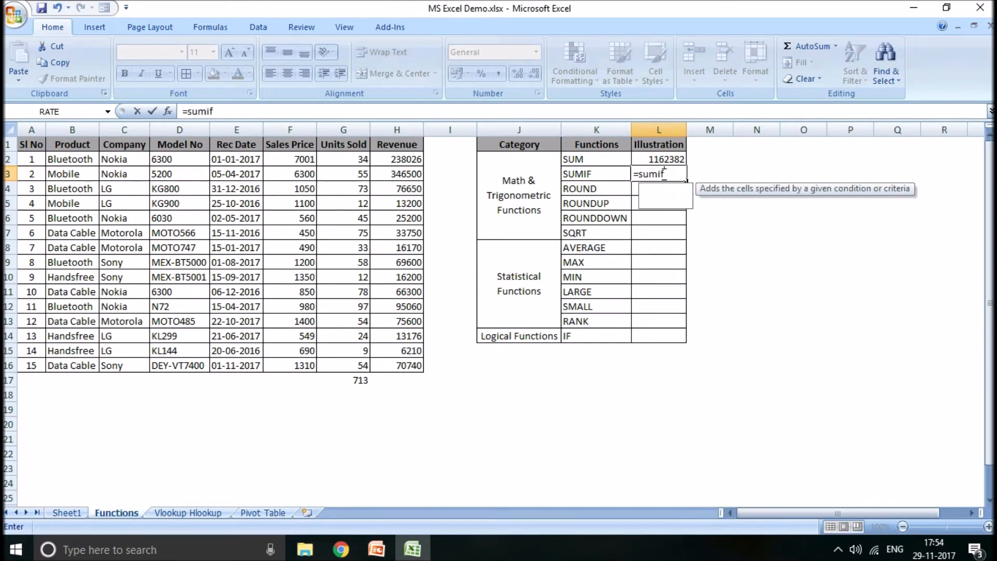
pyautogui.write('(')
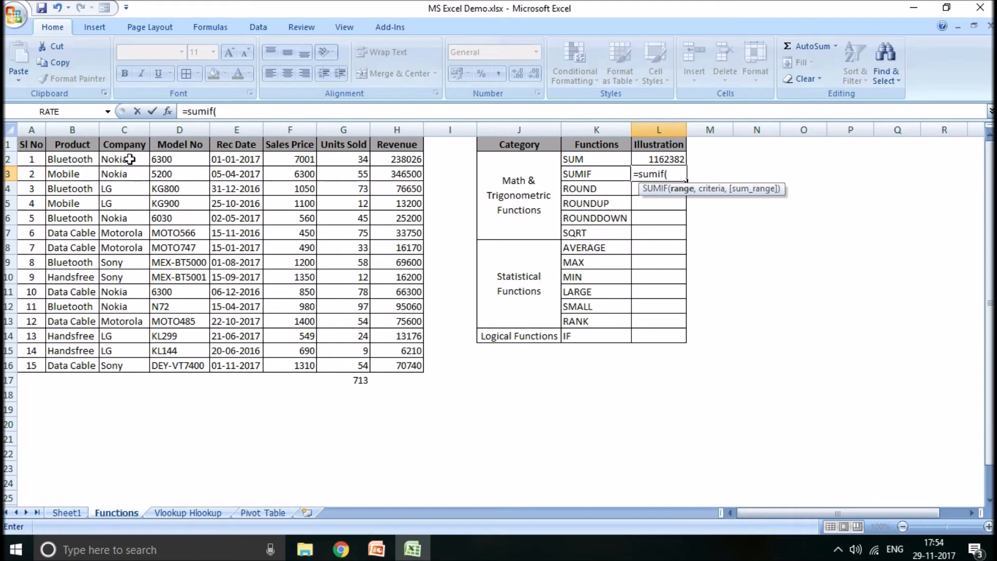
pyautogui.moveTo(129, 159); pyautogui.dragTo(338, 321)
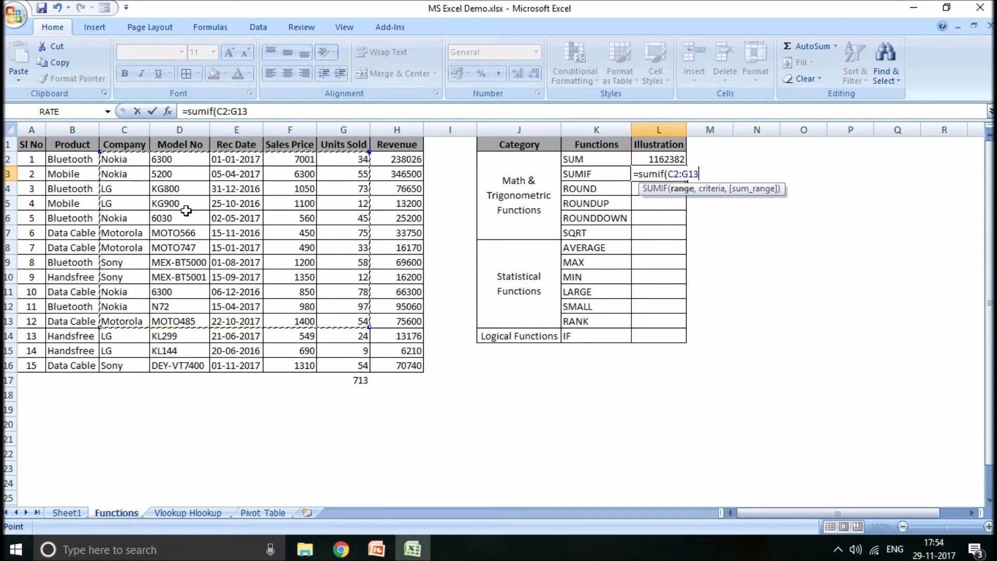
pyautogui.click(126, 162)
pyautogui.moveTo(126, 162); pyautogui.dragTo(342, 366)
pyautogui.write(',')
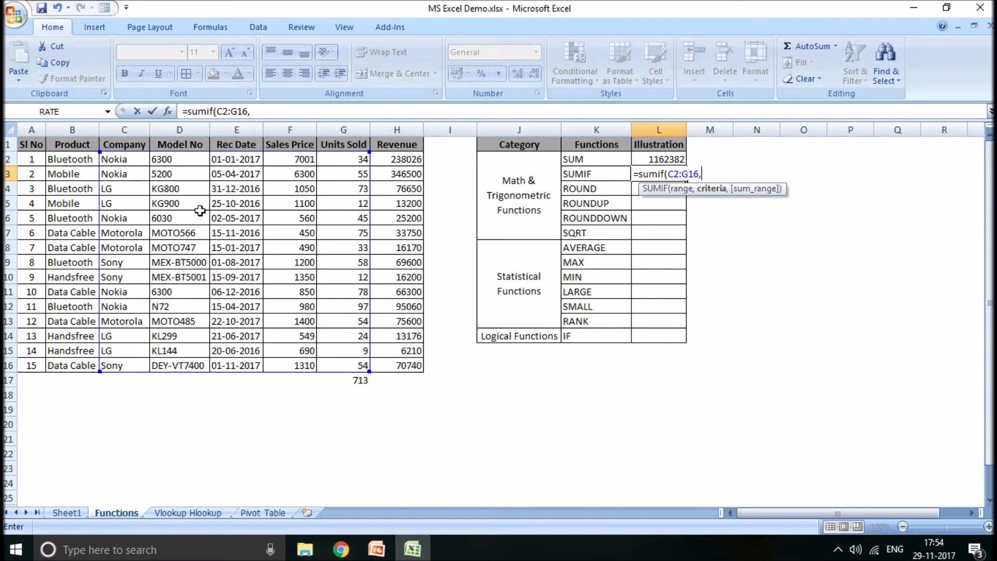
# - Complete the SUMIF formula in L3 with C2 as the criteria and G2:G16 as the sum range
pyautogui.click(124, 160)
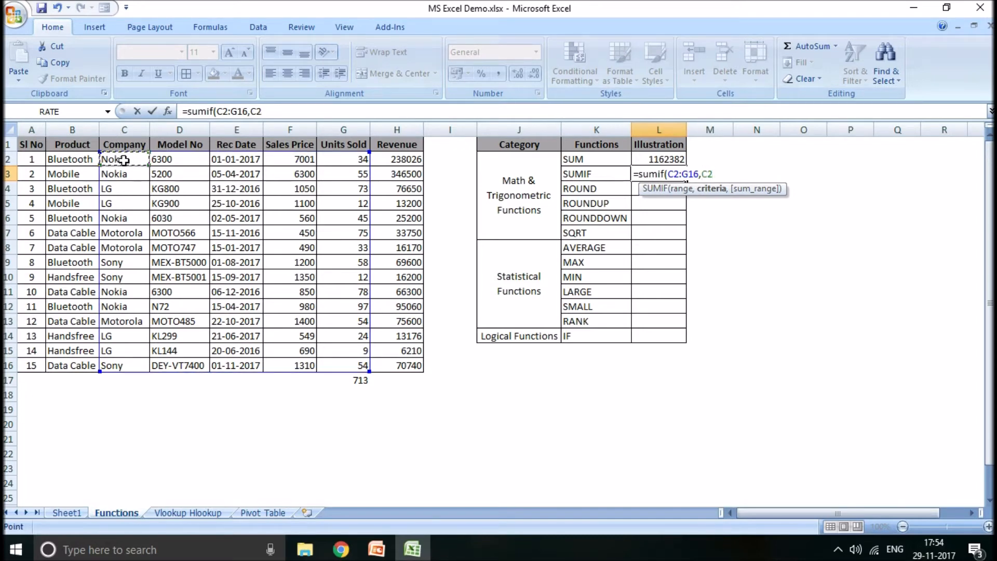
pyautogui.write(',')
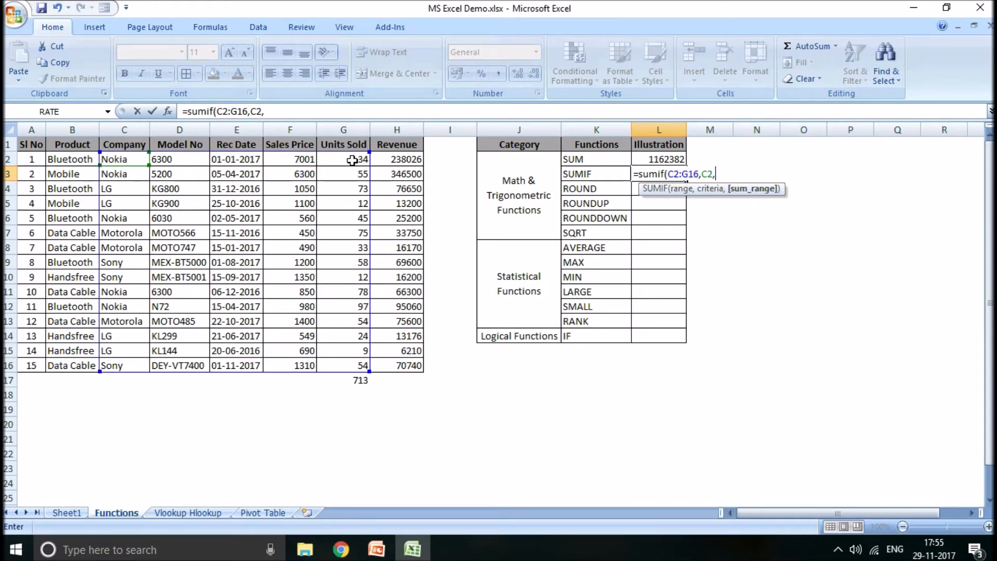
pyautogui.moveTo(353, 161); pyautogui.dragTo(339, 350)
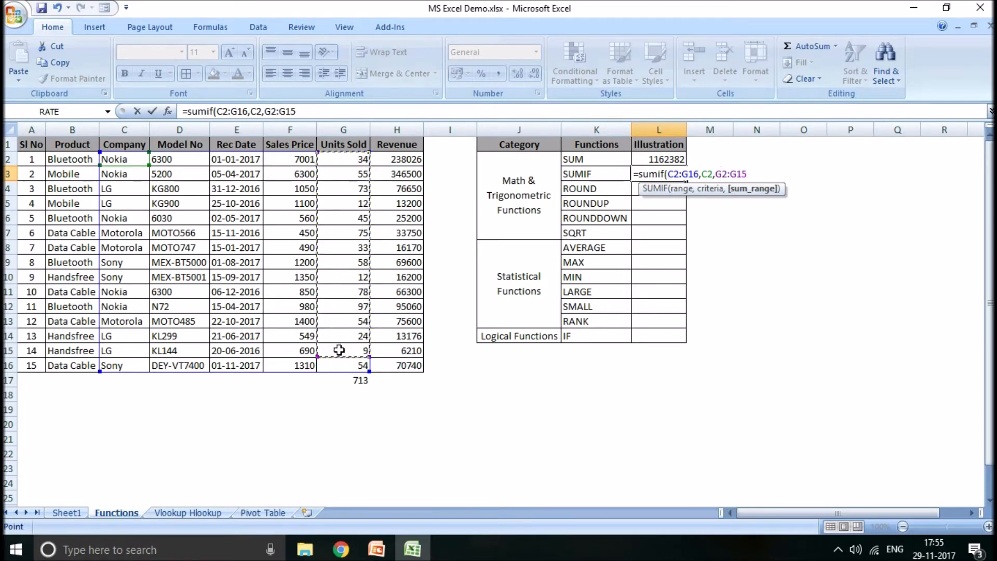
pyautogui.moveTo(343, 160); pyautogui.dragTo(340, 365)
pyautogui.write(')')
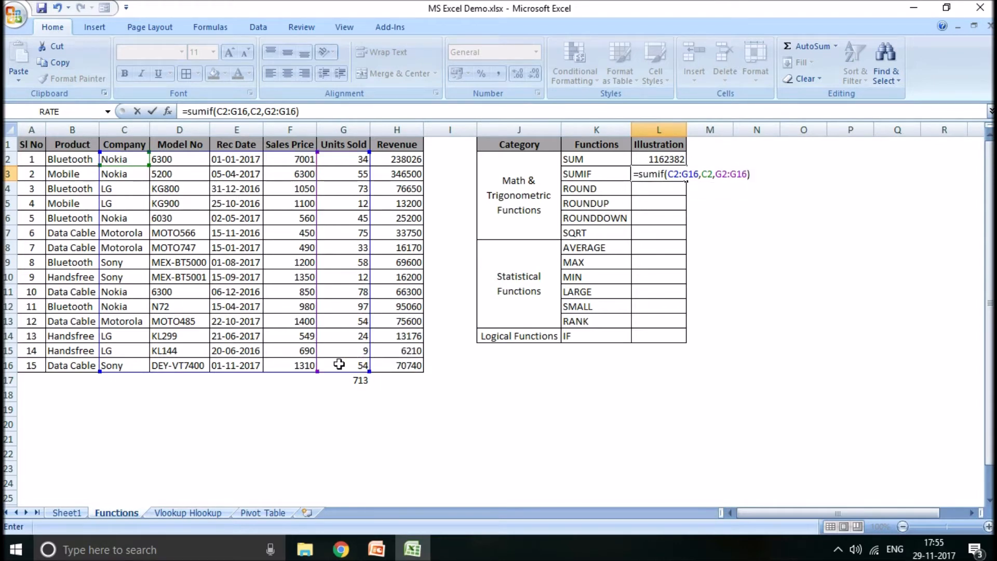
pyautogui.press('Return')
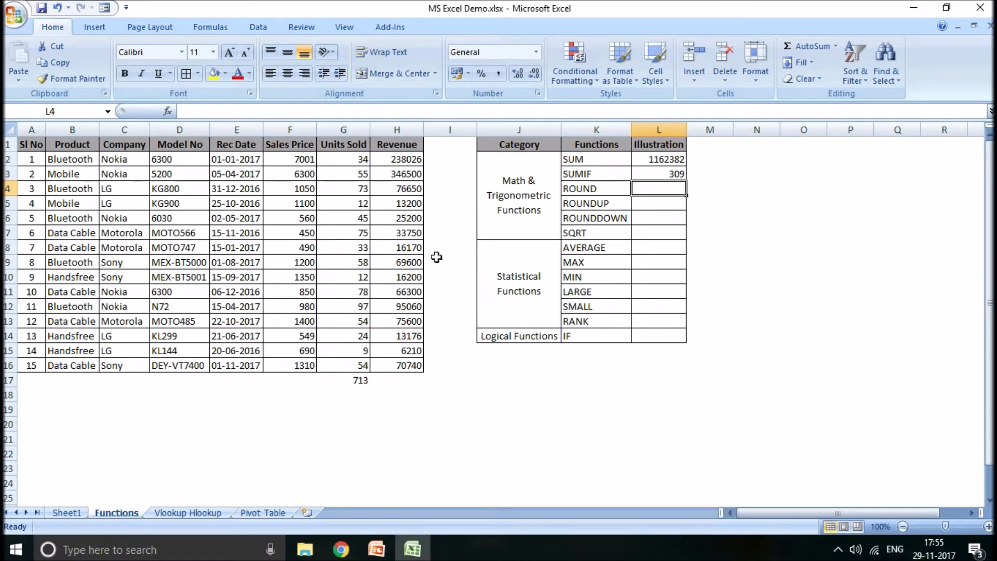
# - Check the SUMIF result in L3 by selecting the Nokia rows' Units Sold cells together and comparing their sum
pyautogui.click(356, 380)
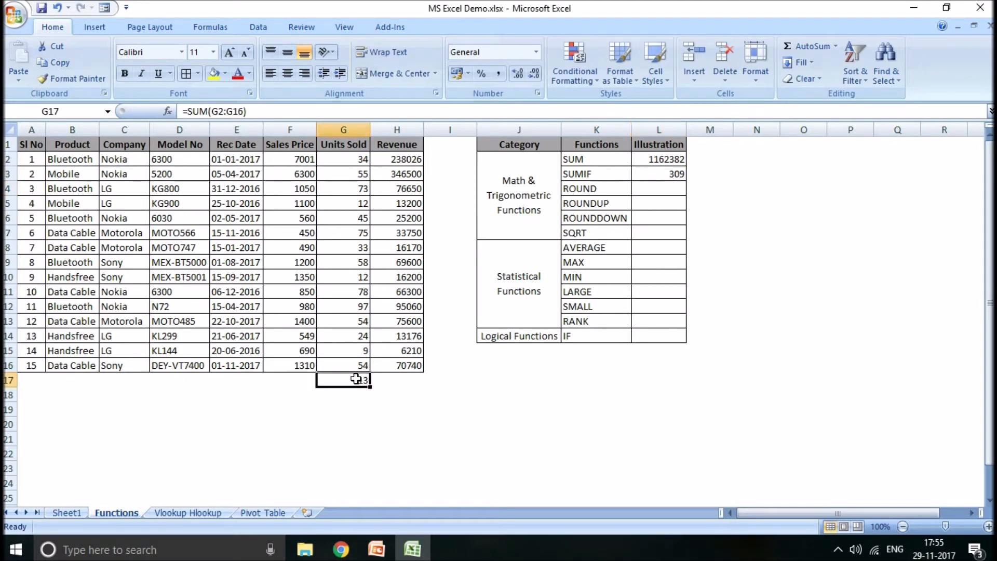
pyautogui.click(666, 173)
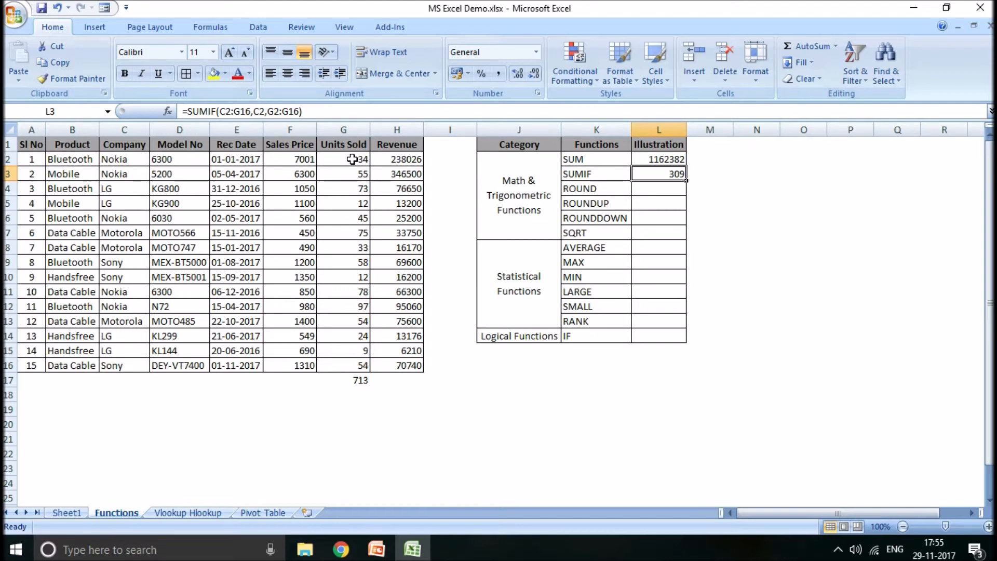
pyautogui.click(353, 160)
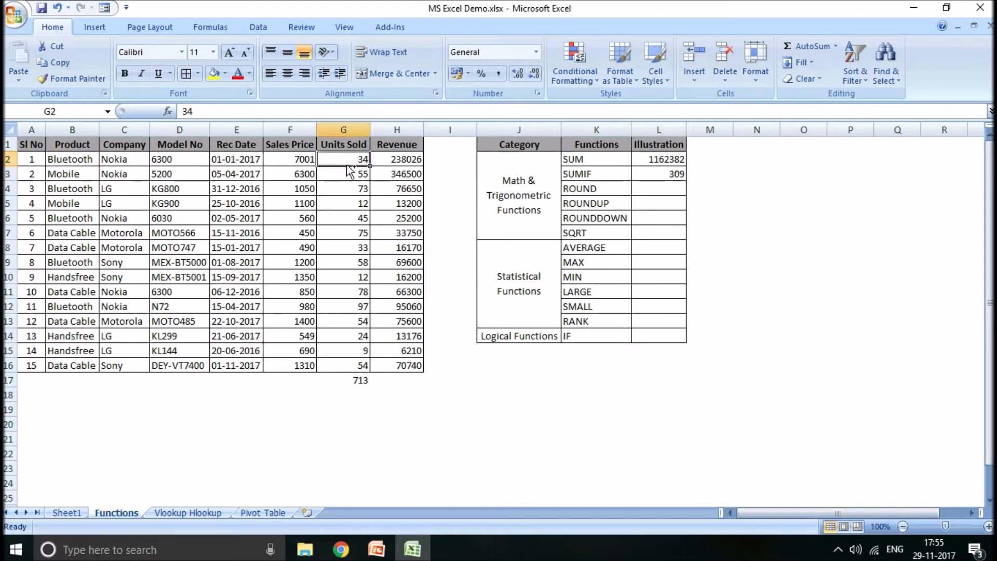
pyautogui.keyDown('ctrl'); pyautogui.click(346, 173); pyautogui.keyUp('ctrl')
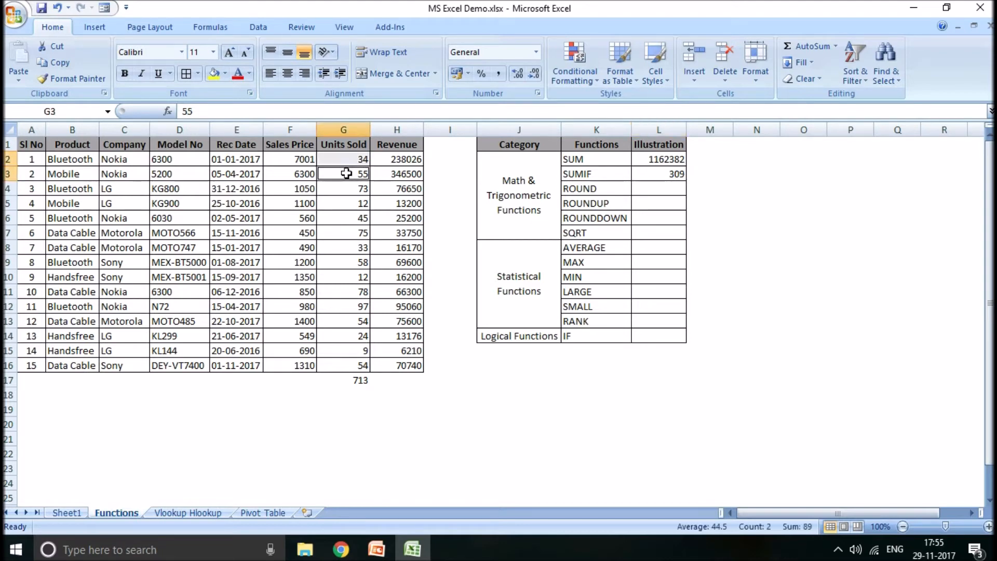
pyautogui.keyDown('ctrl'); pyautogui.click(351, 218); pyautogui.keyUp('ctrl')
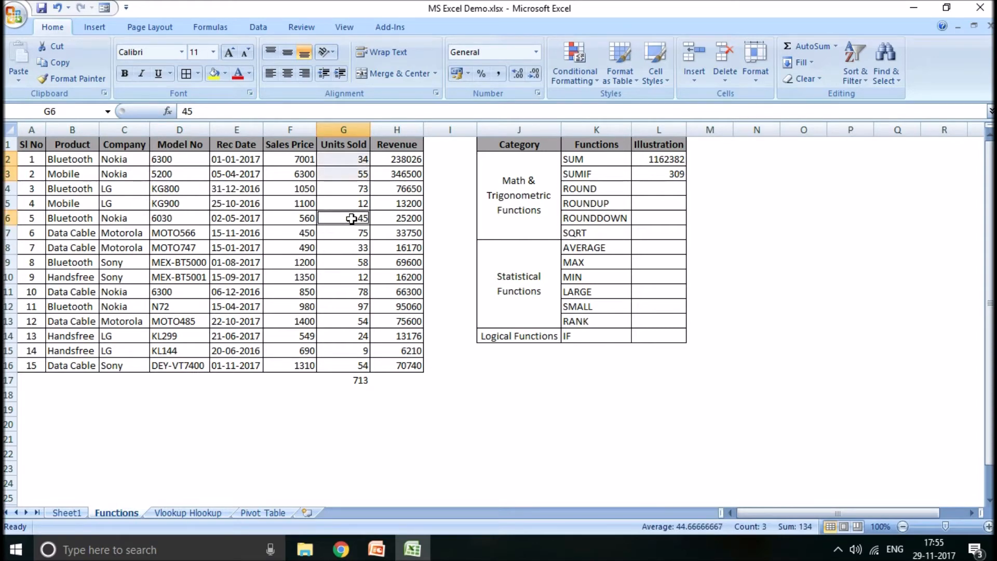
pyautogui.keyDown('ctrl'); pyautogui.click(337, 307); pyautogui.keyUp('ctrl')
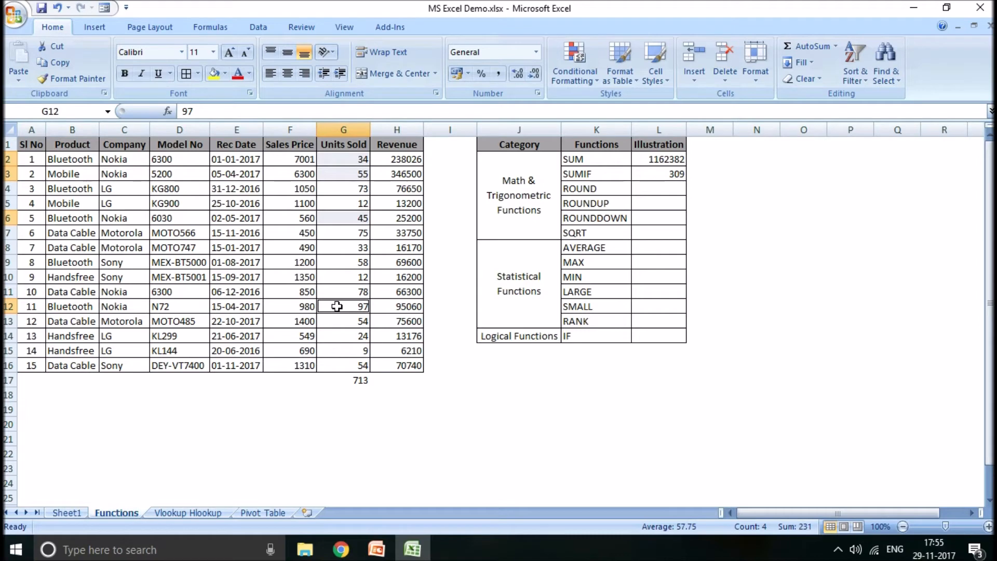
pyautogui.keyDown('ctrl'); pyautogui.click(343, 291); pyautogui.keyUp('ctrl')
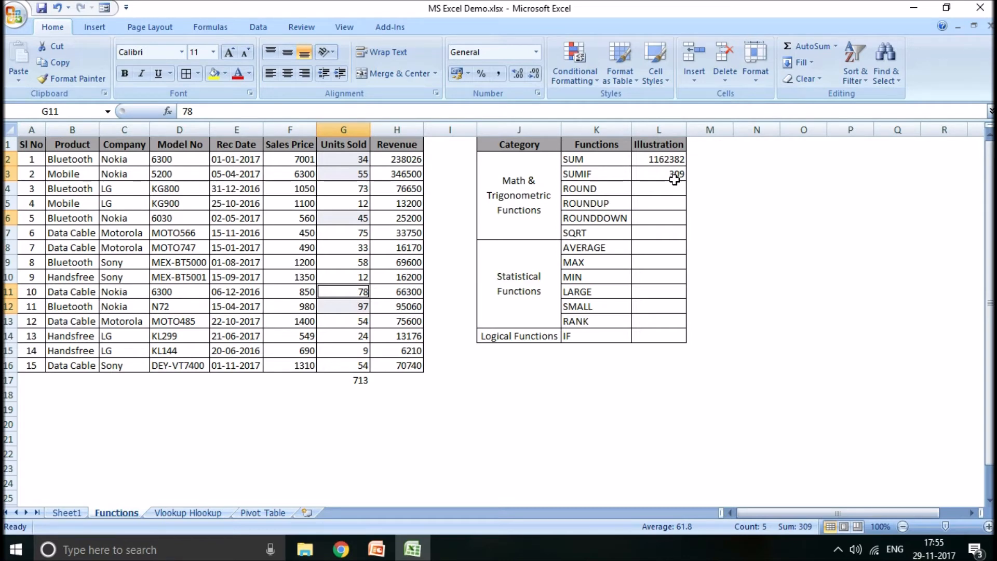
pyautogui.click(648, 246)
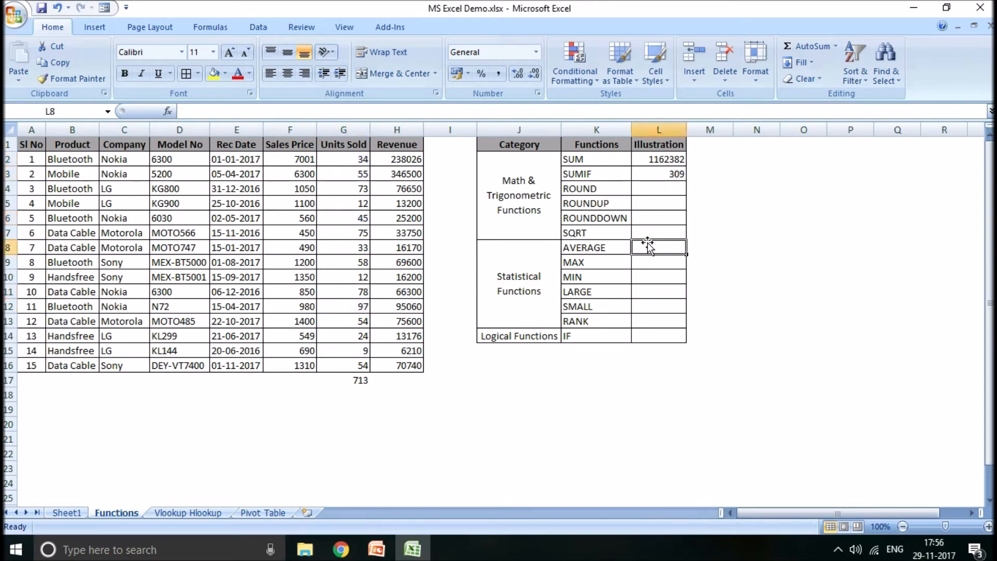
# - Format the first product's sales price in F2 to show two decimal places
pyautogui.click(648, 189)
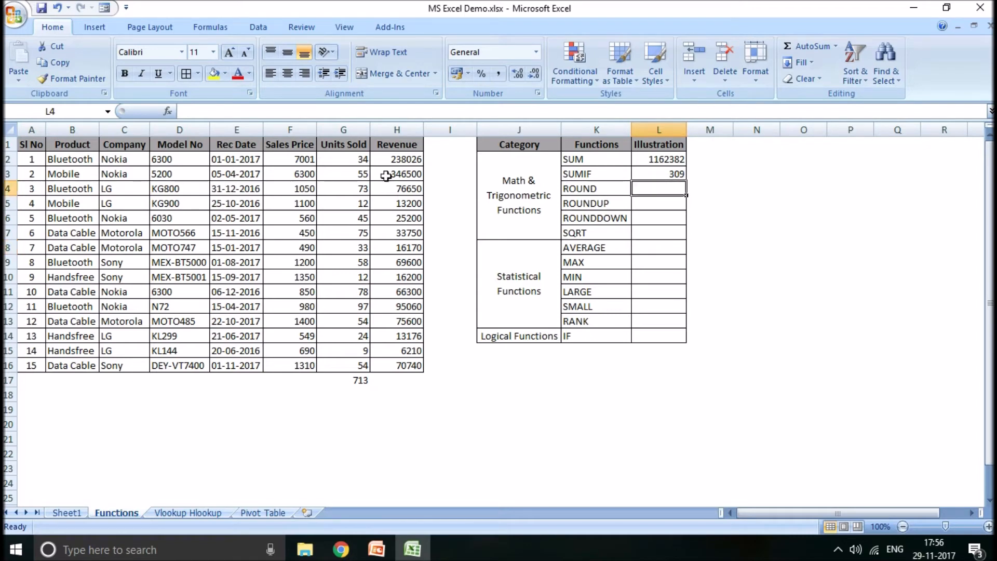
pyautogui.click(308, 159)
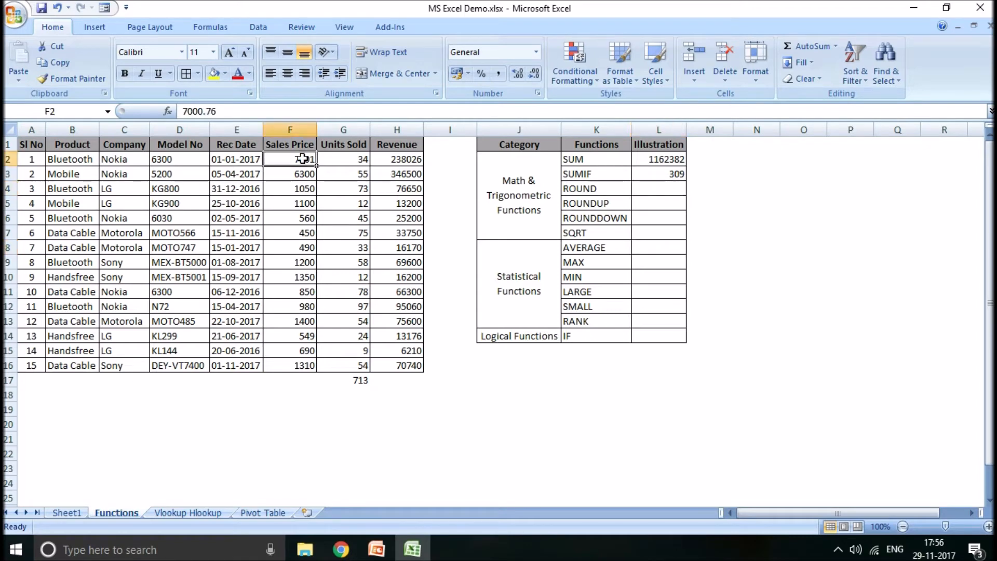
pyautogui.click(516, 76)
pyautogui.click(517, 76)
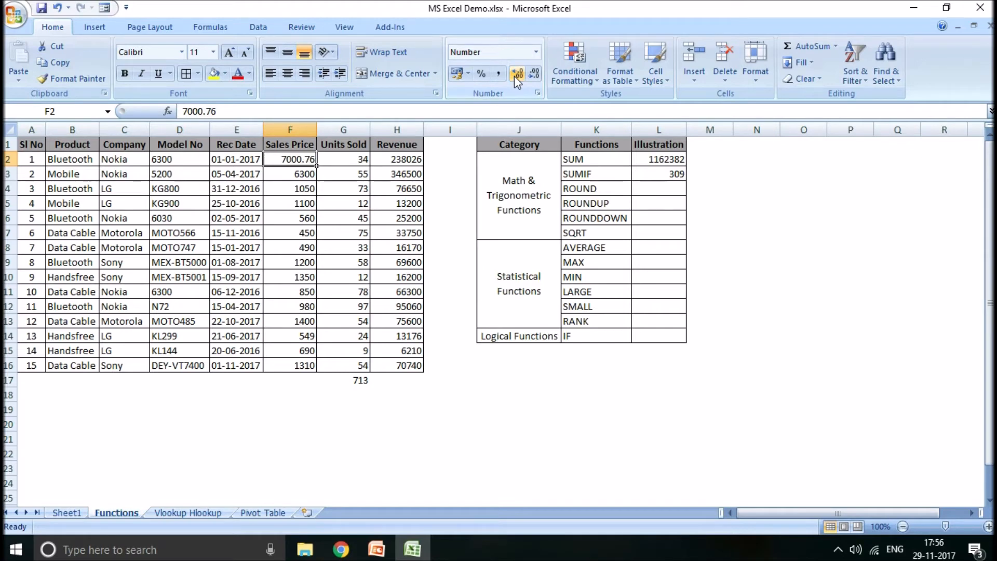
# - Enter =ROUND(F2,1) in L4 and format the result to show one decimal place
pyautogui.click(653, 192)
pyautogui.write('=r')
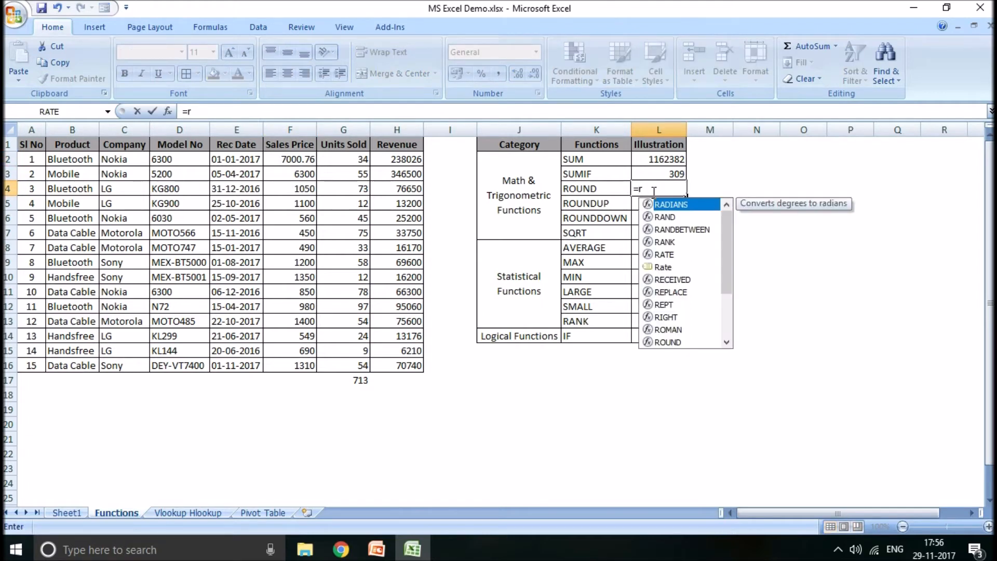
pyautogui.write('ound(')
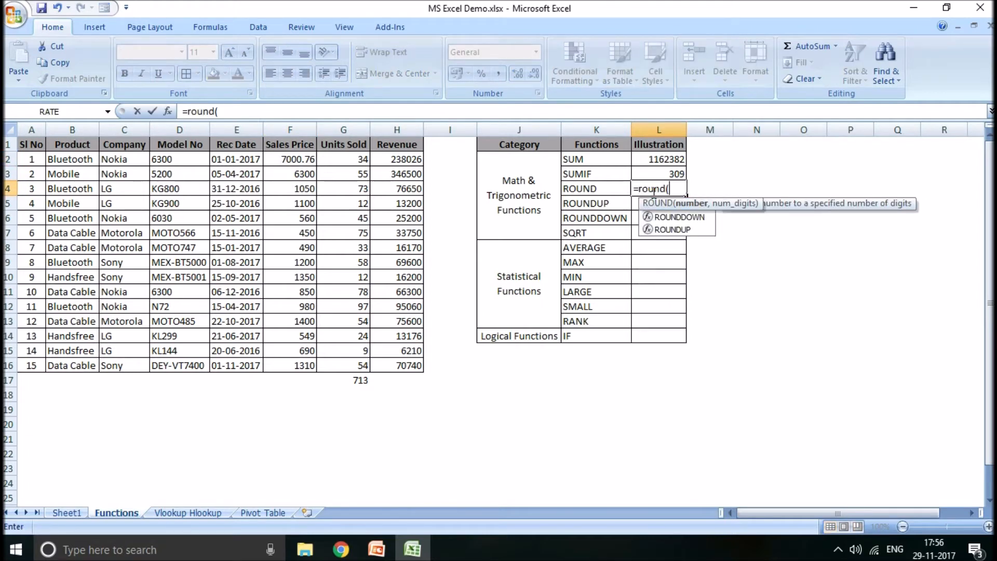
pyautogui.click(285, 162)
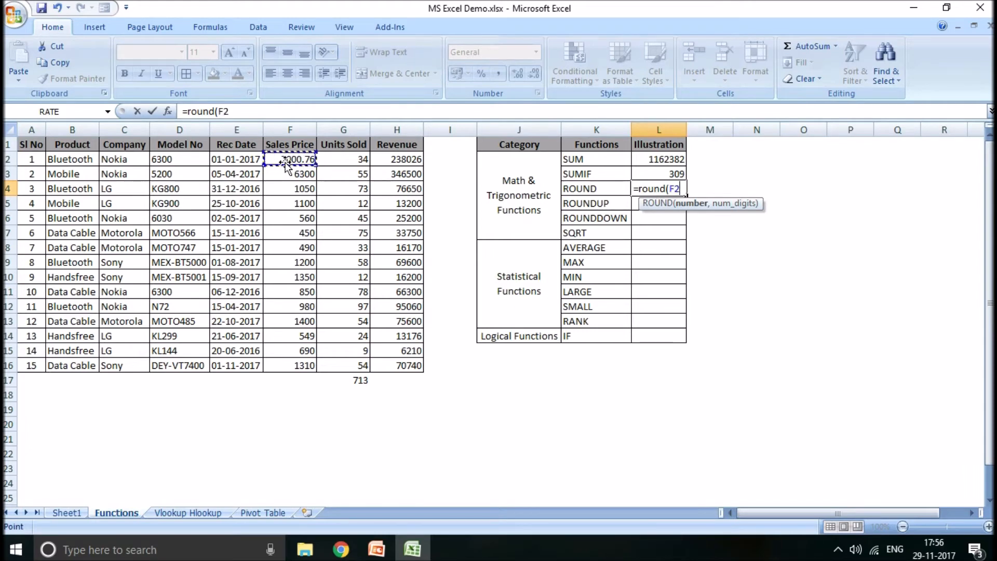
pyautogui.write(',')
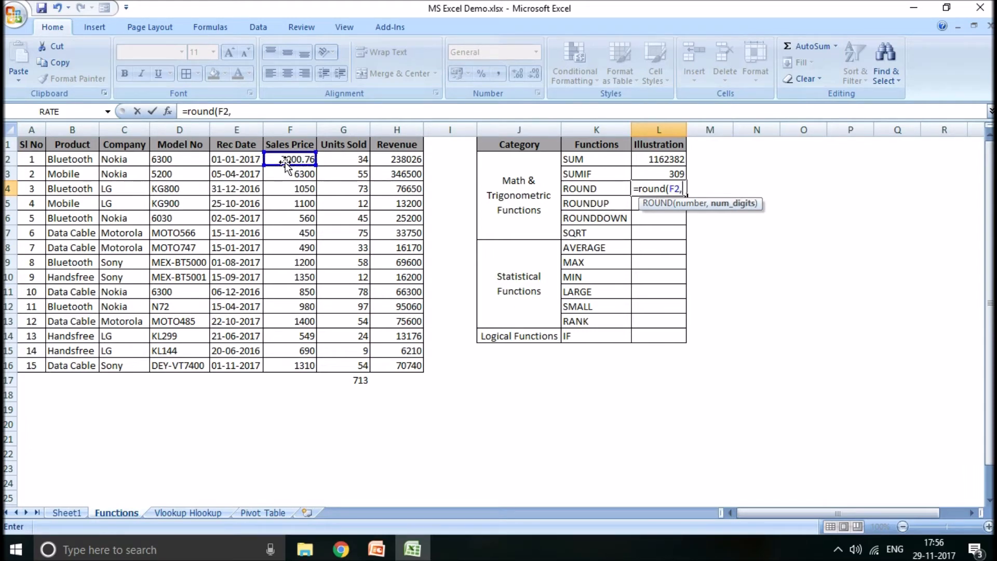
pyautogui.write('1)')
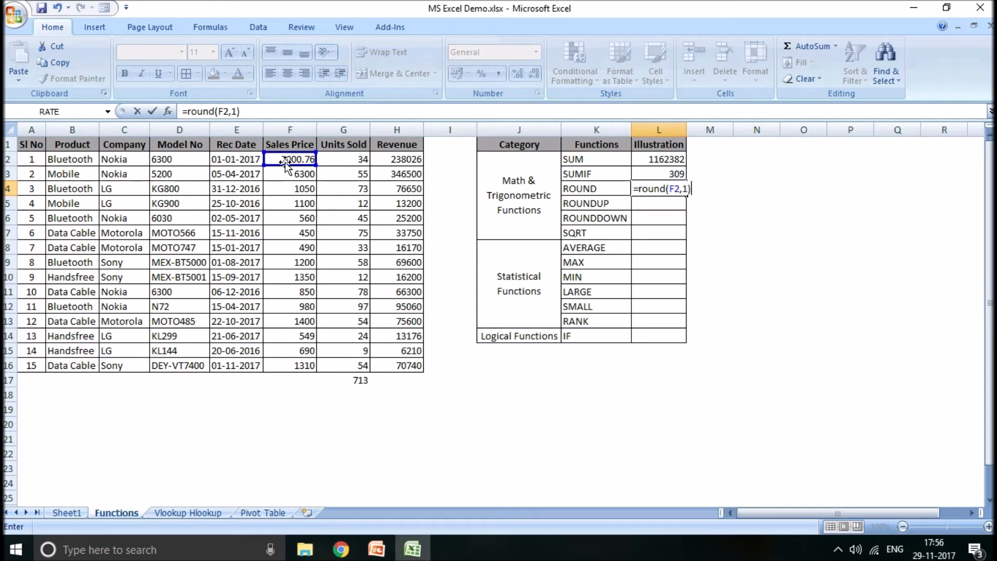
pyautogui.press('Return')
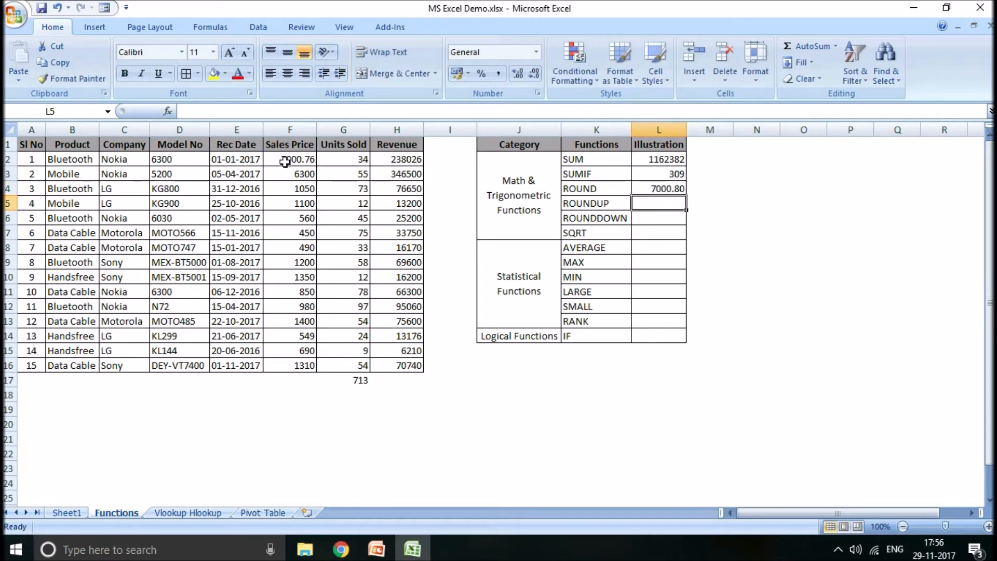
pyautogui.click(666, 189)
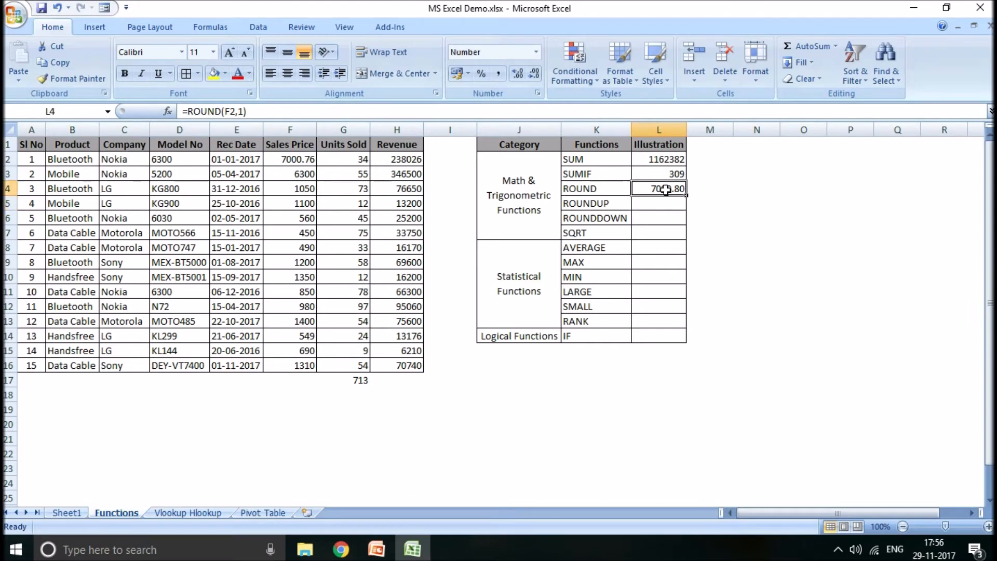
pyautogui.click(536, 75)
# - Enter a ROUNDUP formula in L5 that rounds the sales price in F2 to 1 digit
pyautogui.click(665, 203)
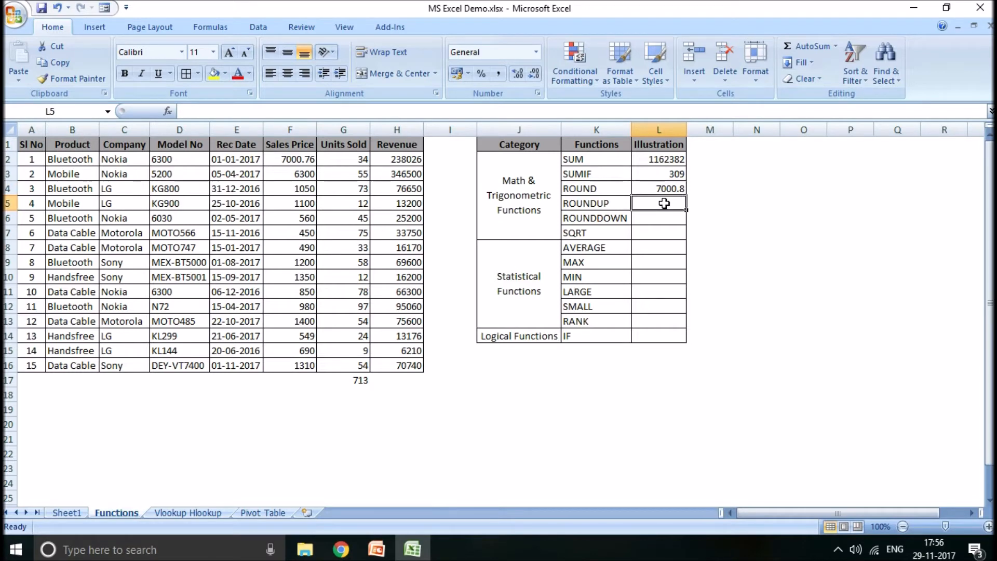
pyautogui.write('=round')
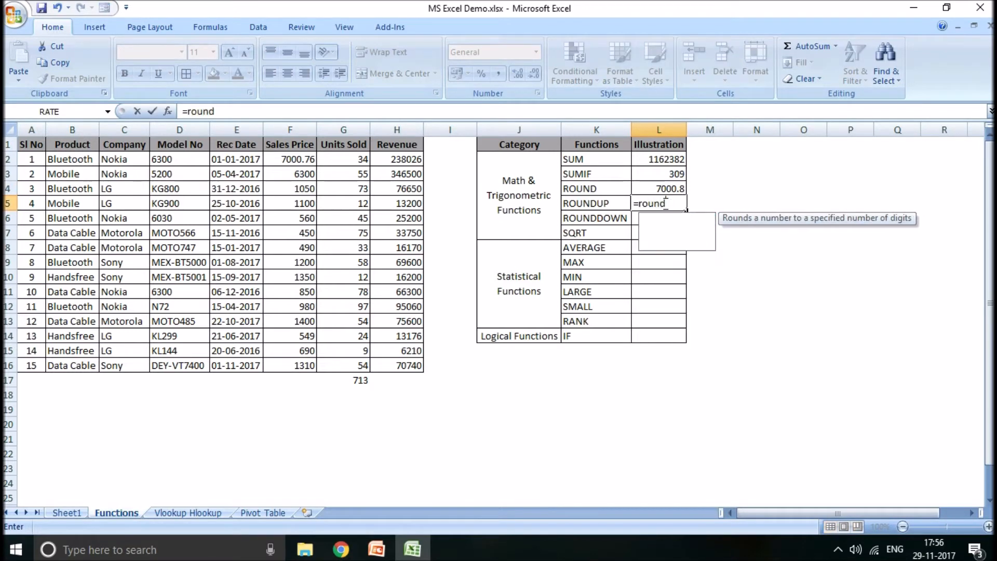
pyautogui.write('up')
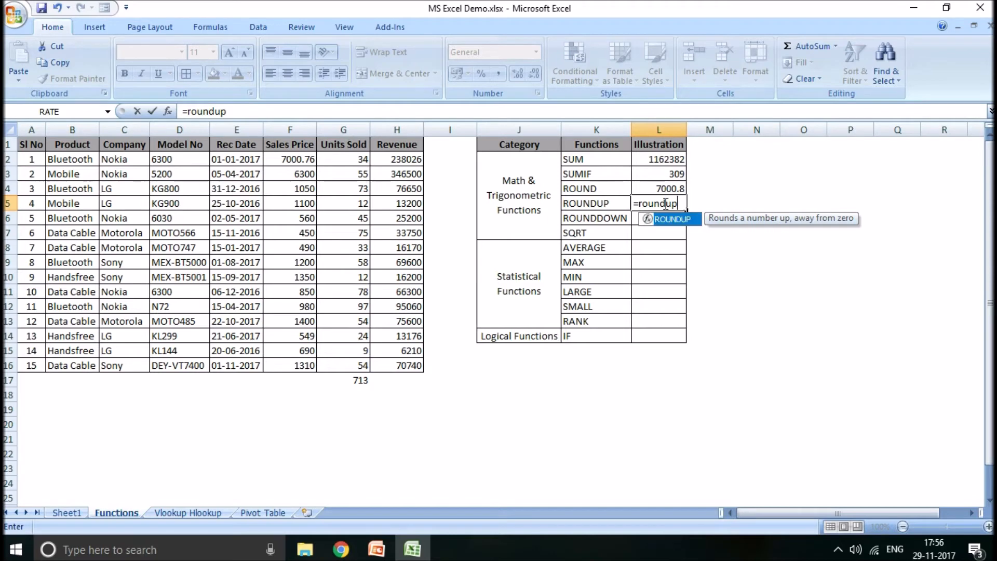
pyautogui.write('(')
pyautogui.click(300, 159)
pyautogui.write(',')
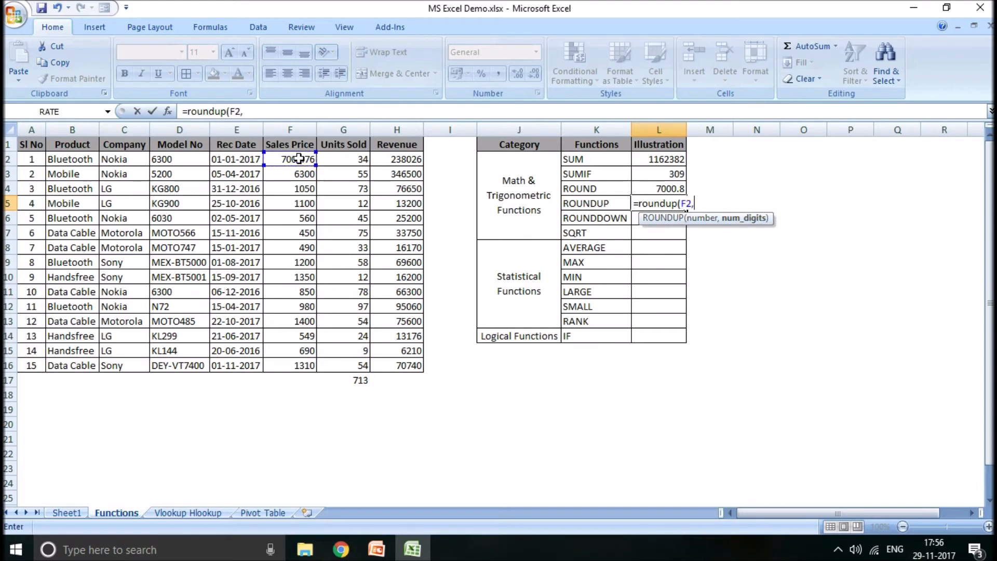
pyautogui.write('1)')
pyautogui.press('Return')
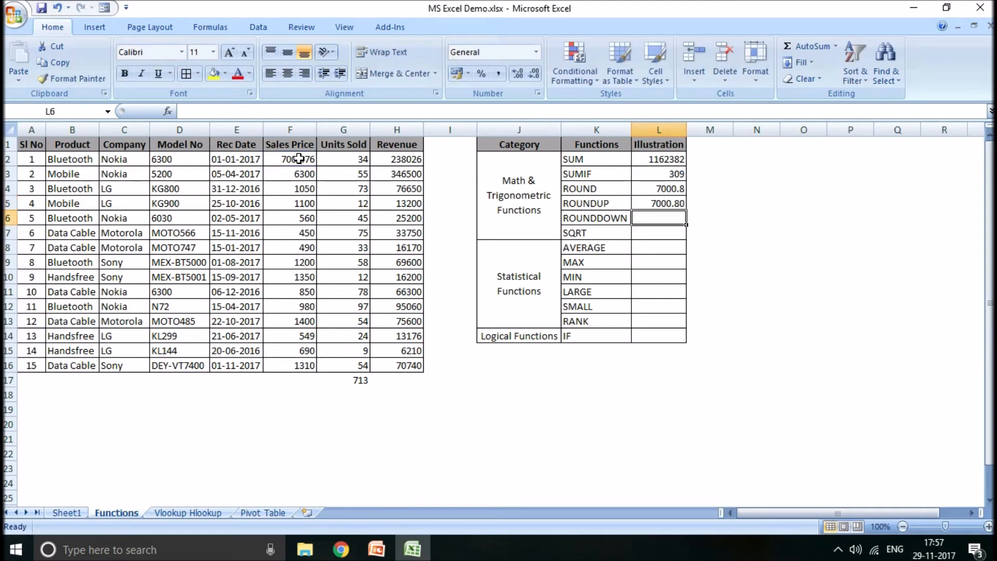
# - Enter a ROUNDDOWN formula in L6 that rounds the sales price in F2 to 1 digit
pyautogui.write('=rounddown')
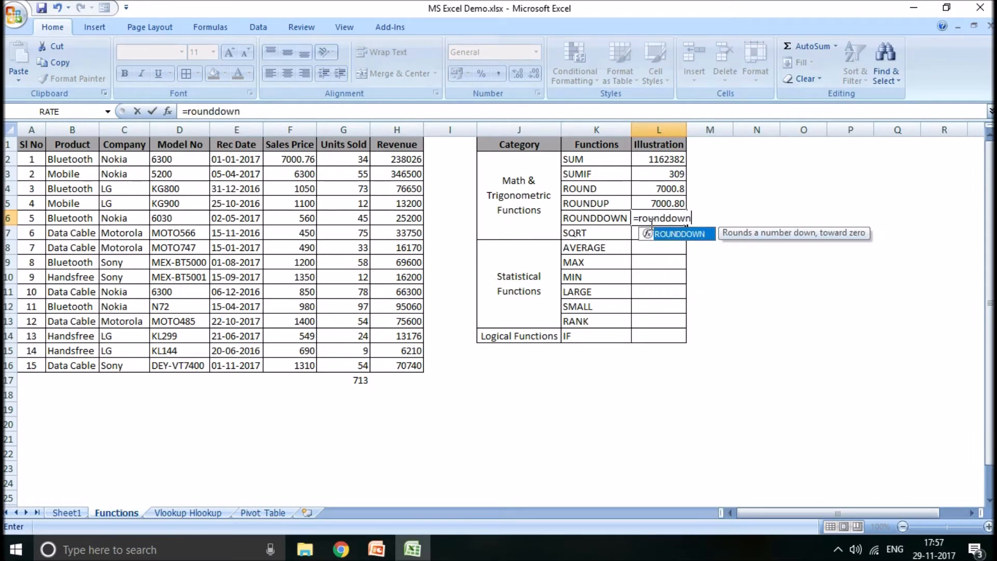
pyautogui.write('(')
pyautogui.click(302, 157)
pyautogui.write(',1)')
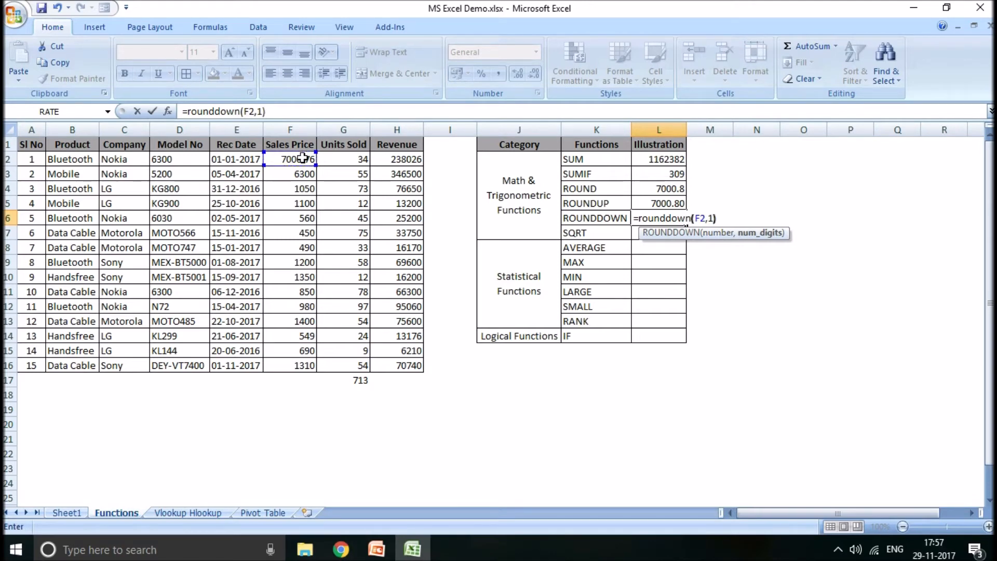
pyautogui.press('Return')
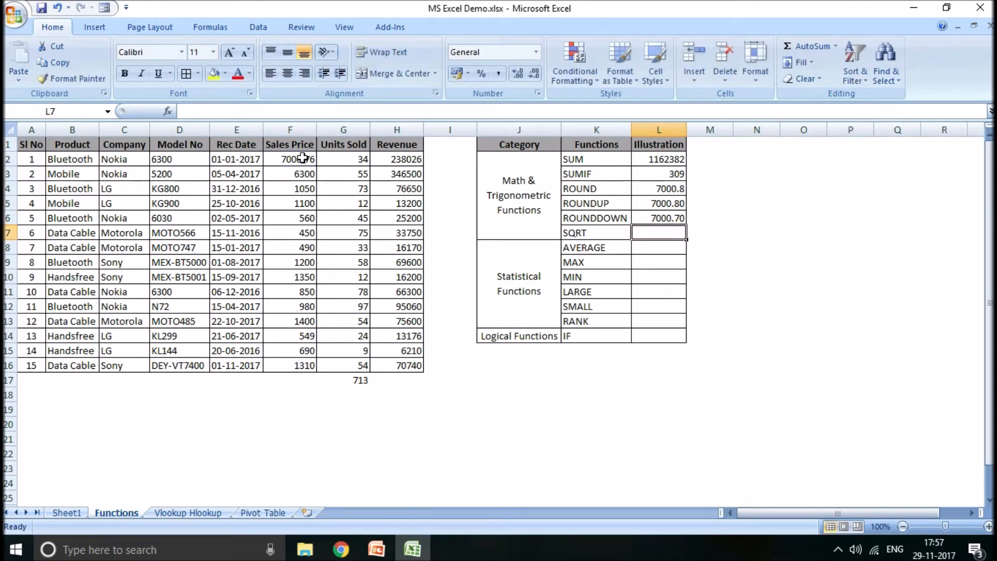
pyautogui.click(660, 188)
pyautogui.moveTo(660, 188); pyautogui.dragTo(654, 313)
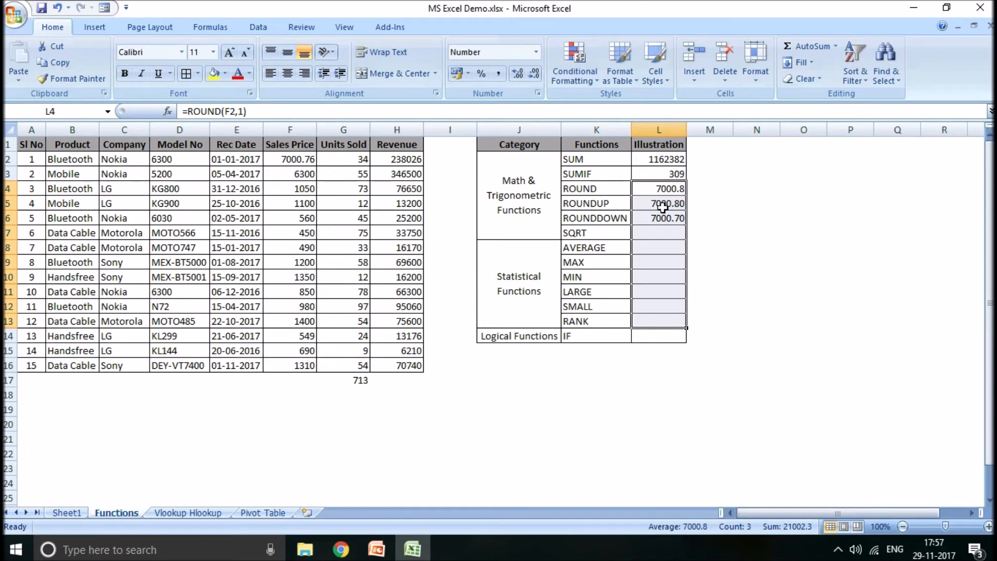
# - Calculate the square root of the sales price in F2 with a SQRT formula in L7
pyautogui.click(654, 233)
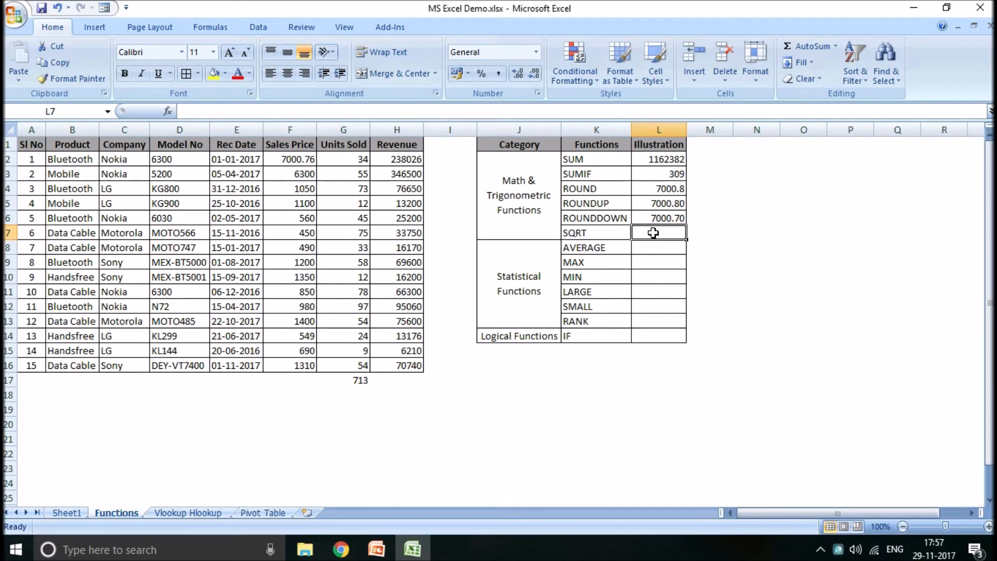
pyautogui.write('=sqrt(')
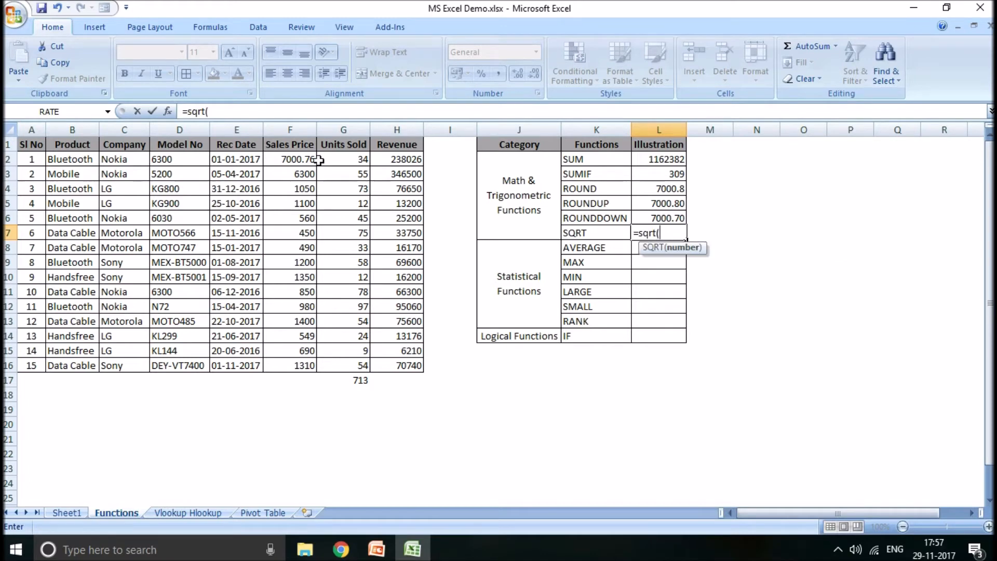
pyautogui.click(295, 161)
pyautogui.write(')')
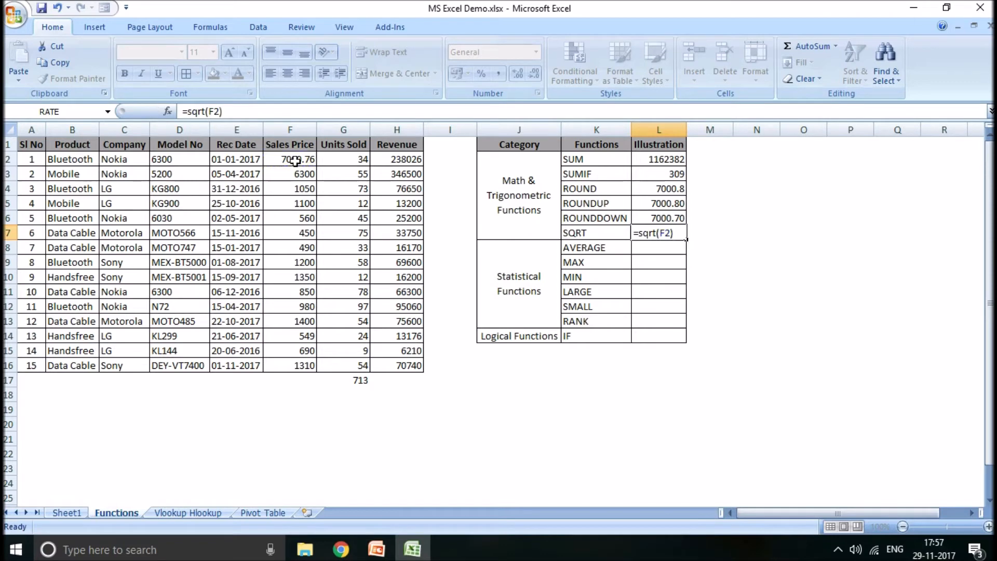
pyautogui.press('Return')
# - Replace the formula in L7 with =SQRT(25)
pyautogui.click(657, 233)
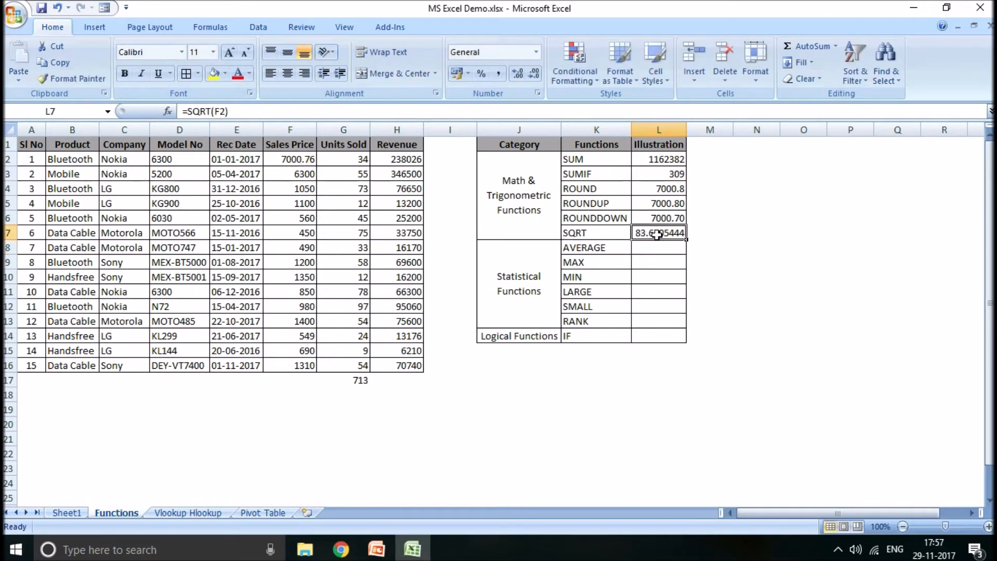
pyautogui.write('=sq')
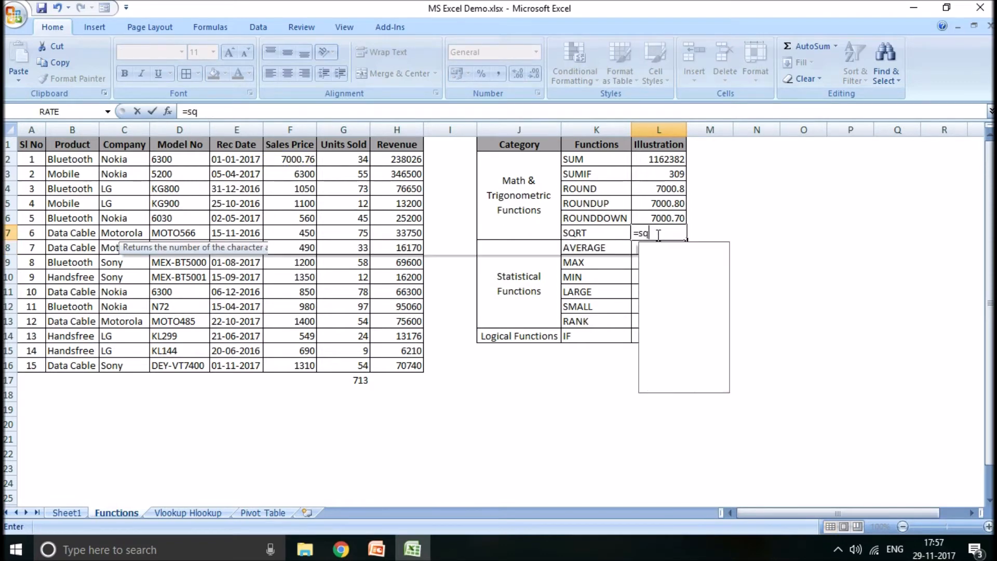
pyautogui.write('rt(')
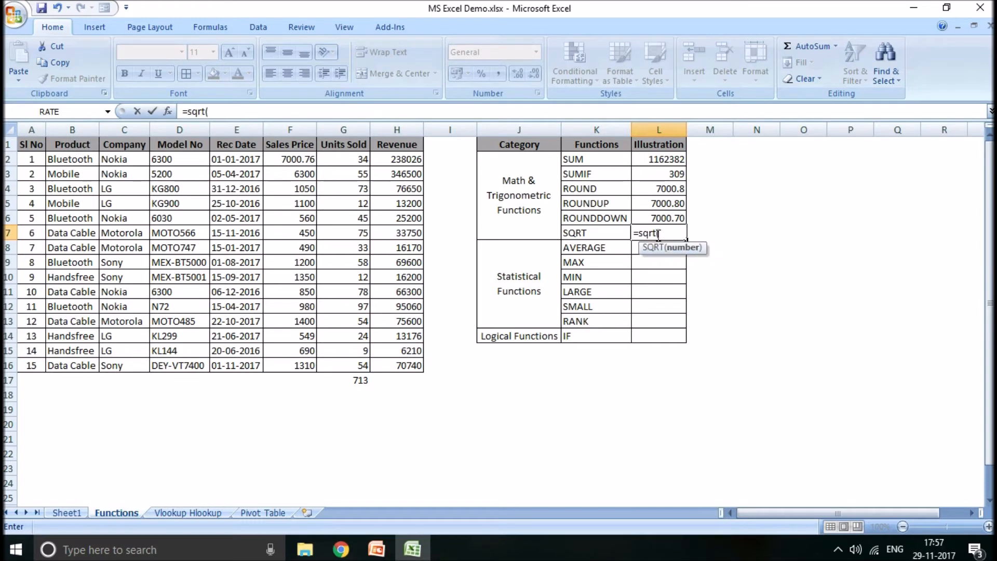
pyautogui.write('26')
pyautogui.press('BackSpace')
pyautogui.write('5)')
pyautogui.press('Return')
pyautogui.click(661, 233)
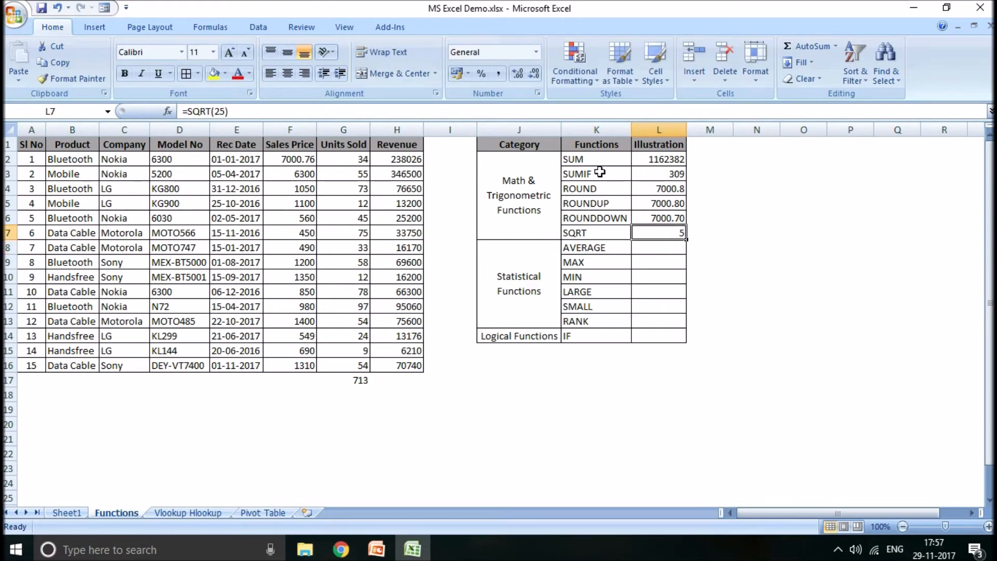
pyautogui.moveTo(577, 158); pyautogui.dragTo(575, 232)
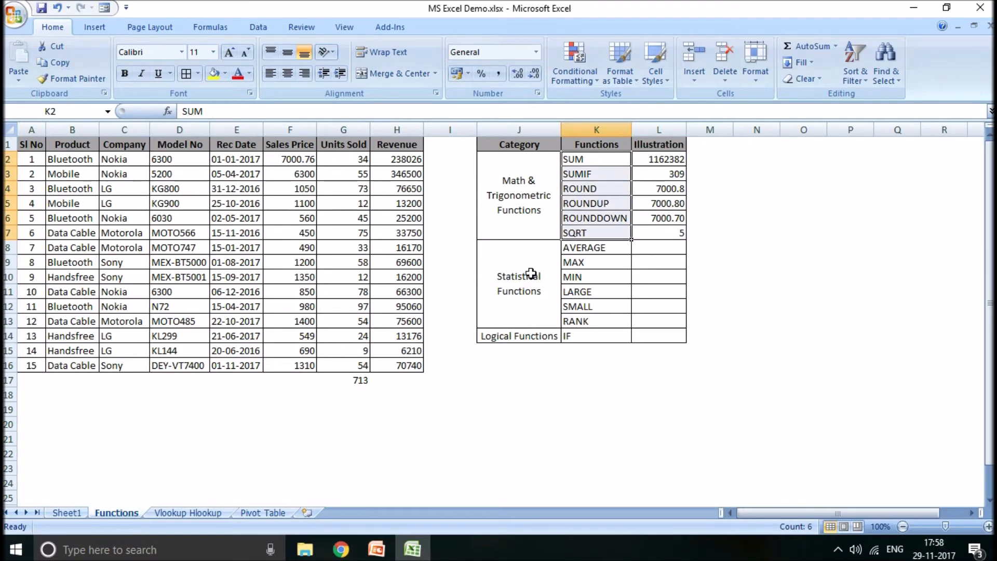
# - Enter an AVERAGE formula in L8 for the Units Sold values in G2:G16
pyautogui.click(667, 247)
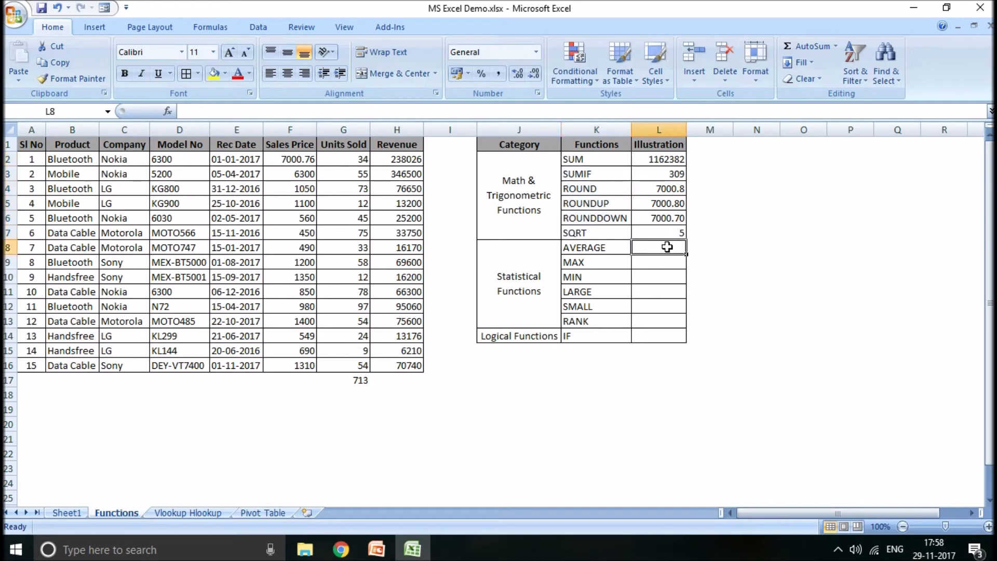
pyautogui.write('=')
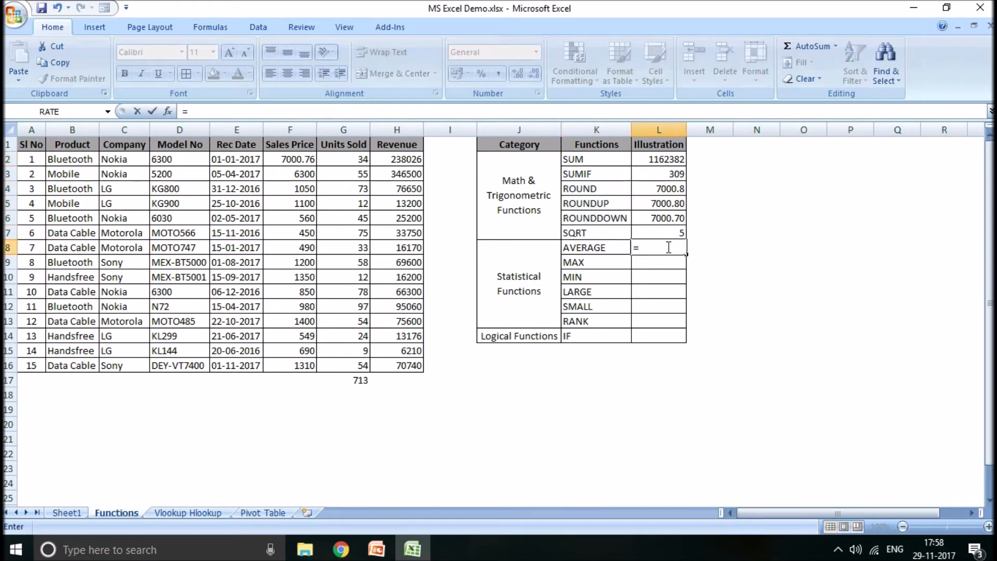
pyautogui.write('average(')
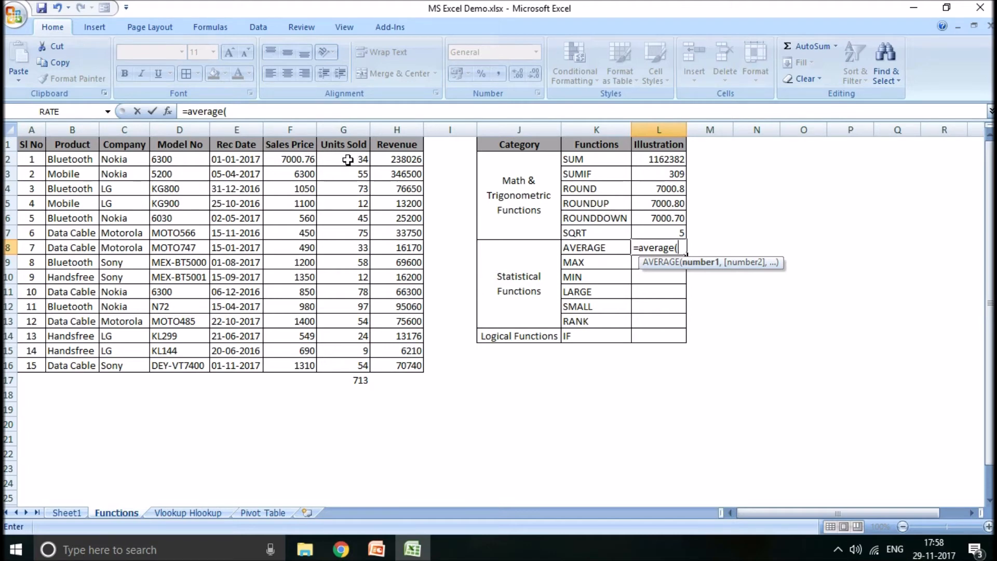
pyautogui.moveTo(343, 161); pyautogui.dragTo(329, 366)
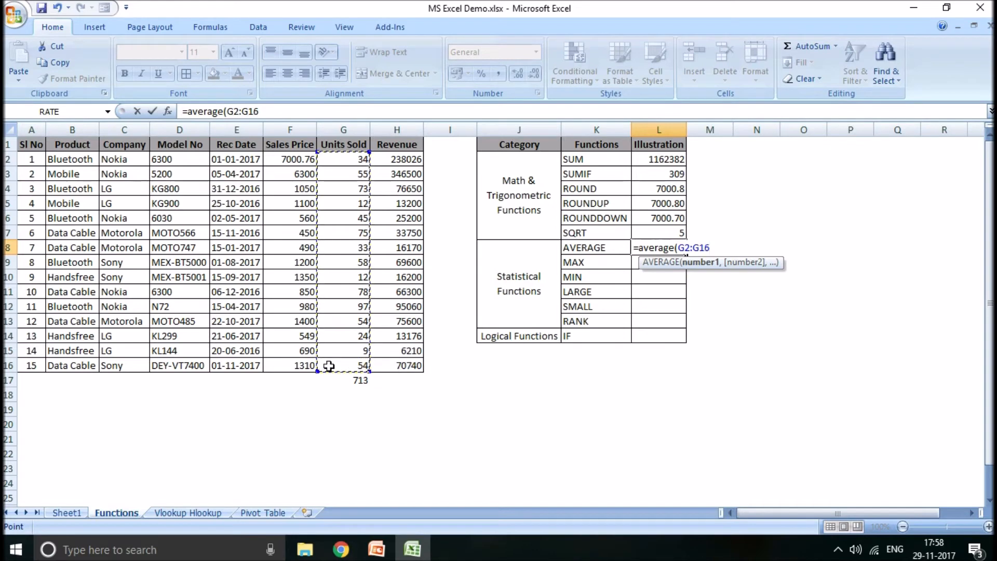
pyautogui.write(')')
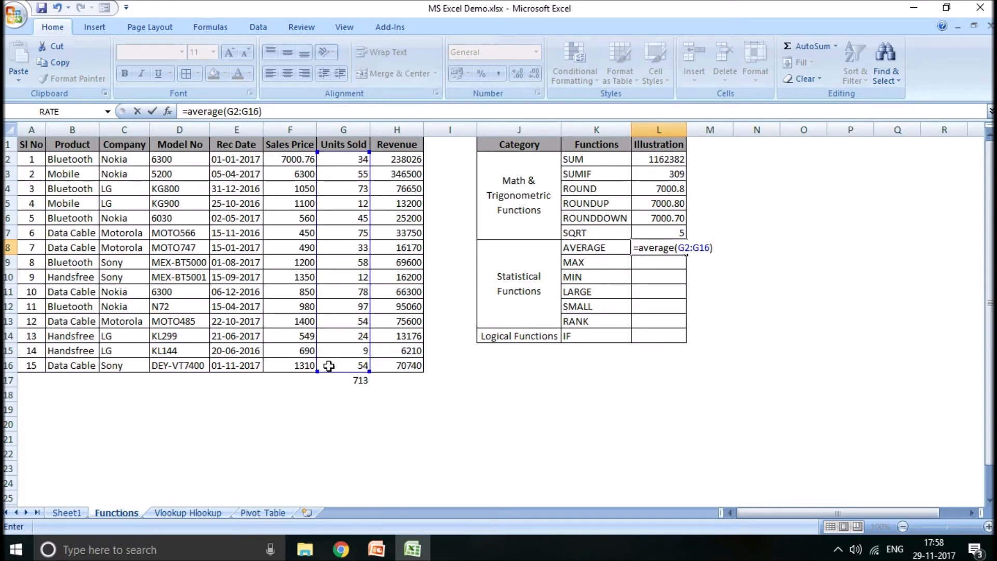
pyautogui.press('Return')
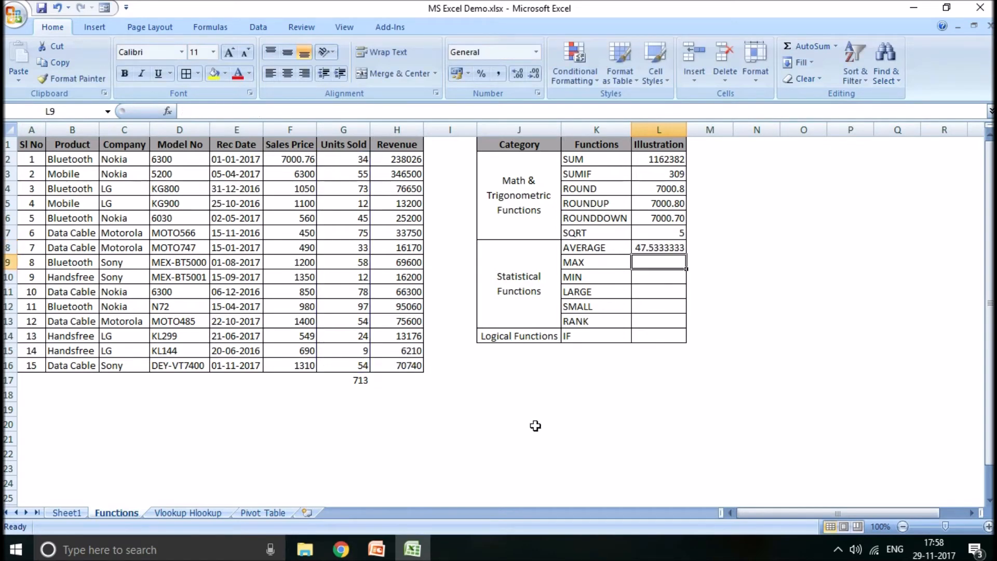
# - Format the average in L8 to show two decimal places
pyautogui.click(664, 247)
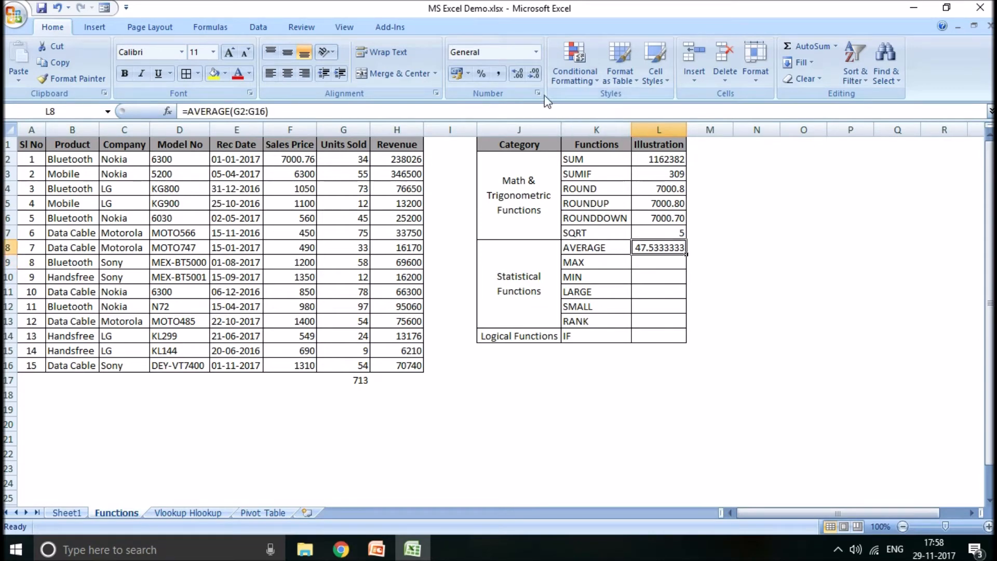
pyautogui.click(519, 76)
pyautogui.click(533, 78)
pyautogui.click(534, 78)
pyautogui.click(533, 78)
pyautogui.click(534, 78)
pyautogui.click(533, 78)
pyautogui.click(534, 78)
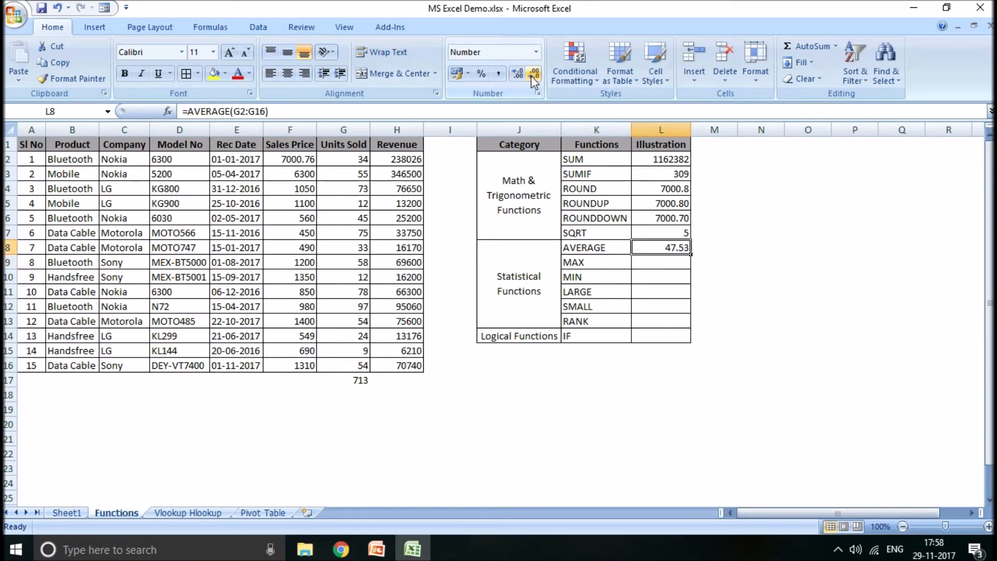
# - Enter a MAX formula in L9 for the Units Sold values in G2:G16
pyautogui.click(662, 261)
pyautogui.write('=')
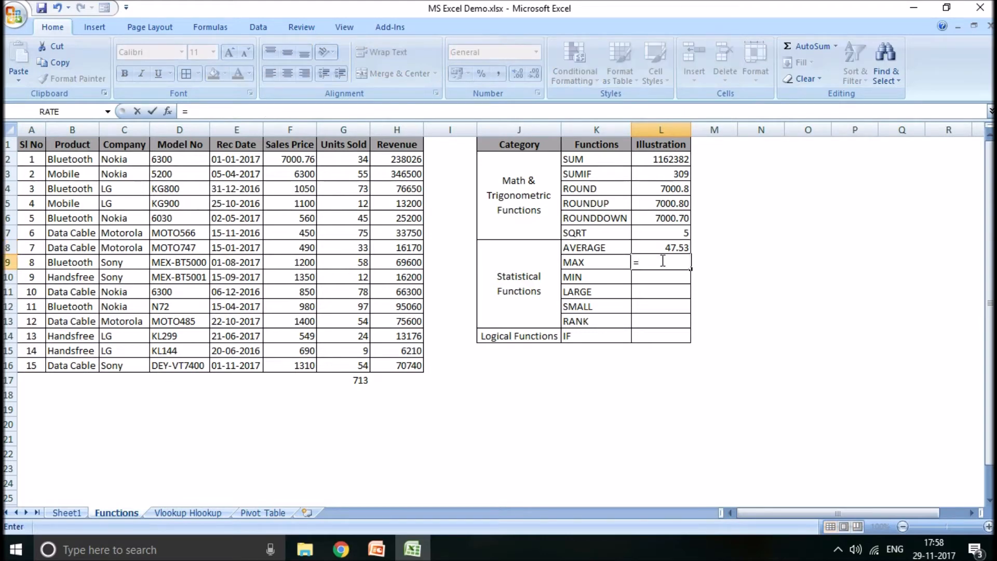
pyautogui.write('max(')
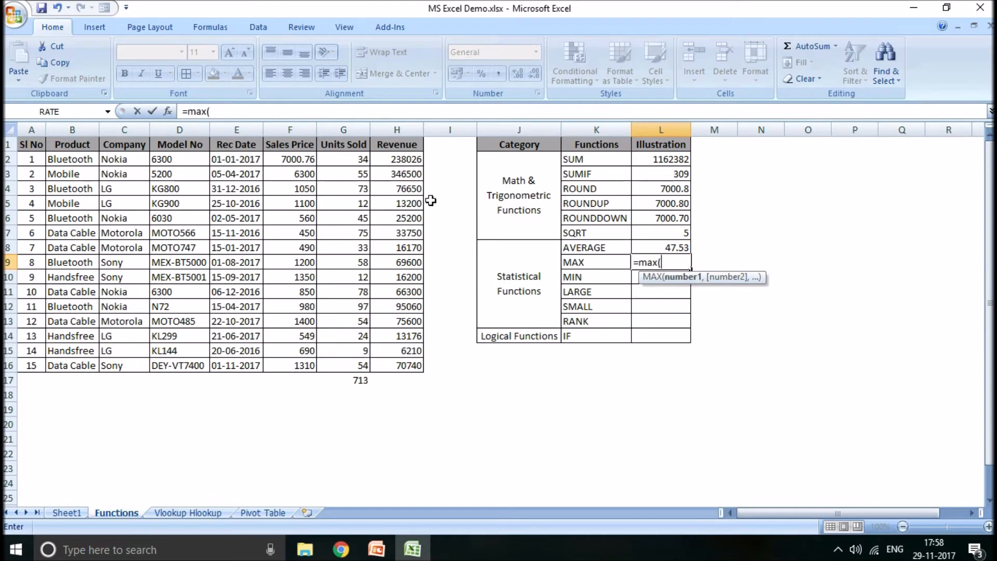
pyautogui.moveTo(359, 160); pyautogui.dragTo(331, 360)
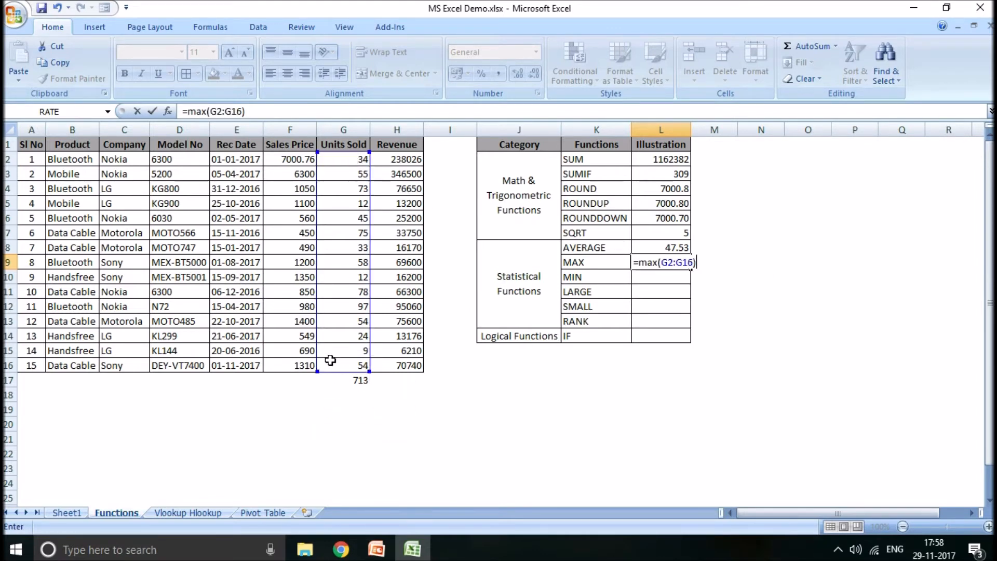
pyautogui.press('Return')
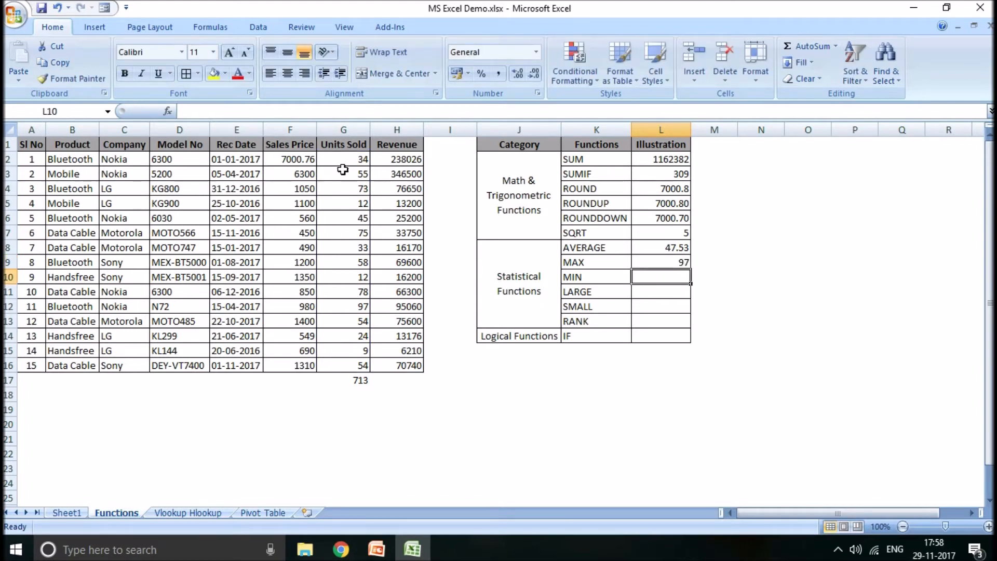
# - Delete the Units Sold total from G17 and select the Units Sold value in G12
pyautogui.click(346, 381)
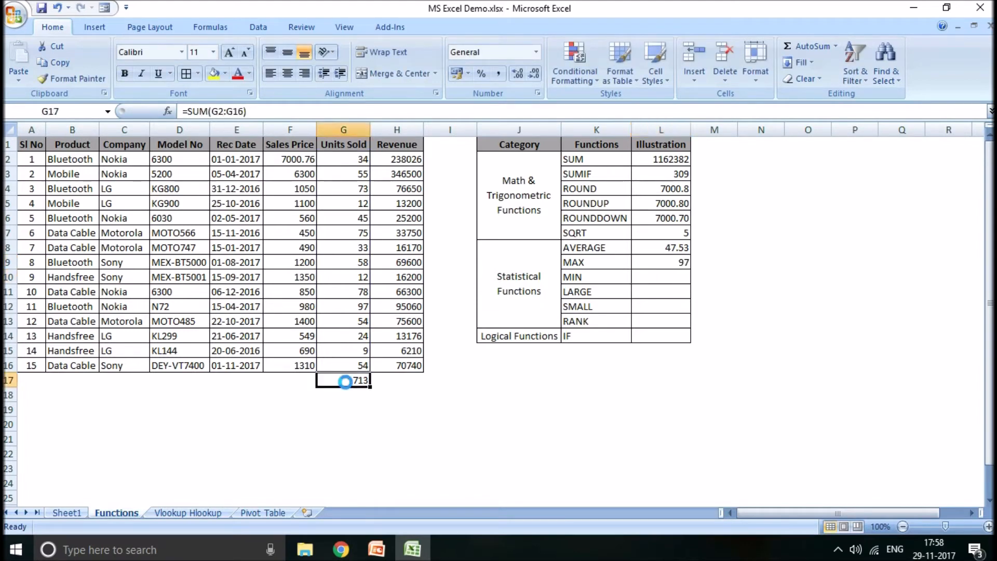
pyautogui.press('Delete')
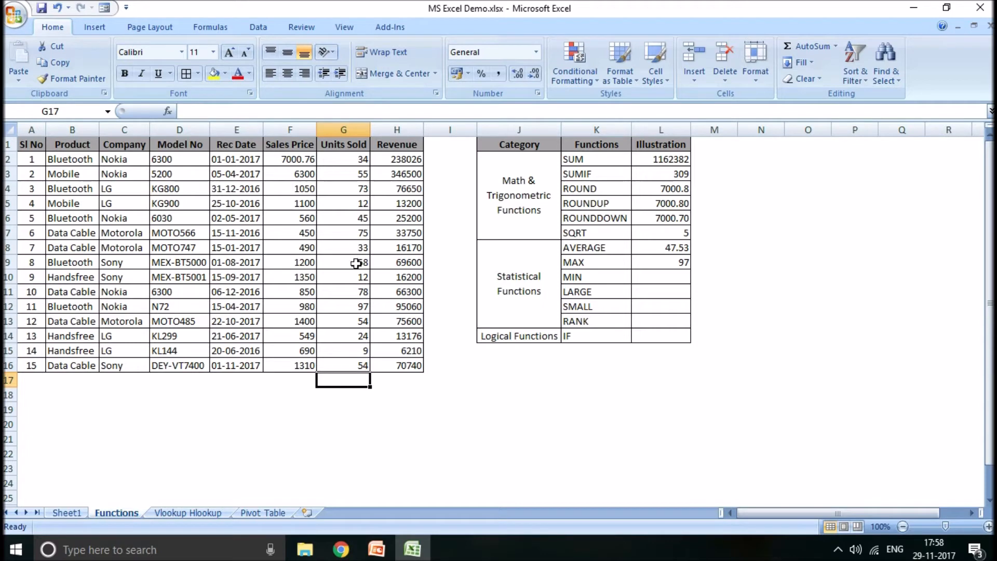
pyautogui.click(361, 311)
# - Enter a MIN formula in L10 for the Units Sold values in G2:G16, and select the matching value in G15
pyautogui.click(663, 281)
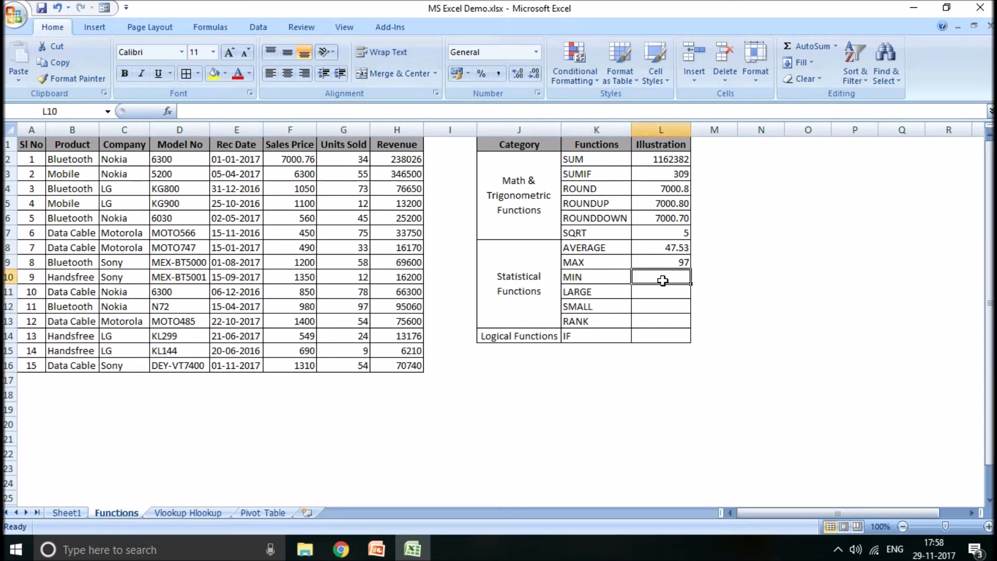
pyautogui.write('=min')
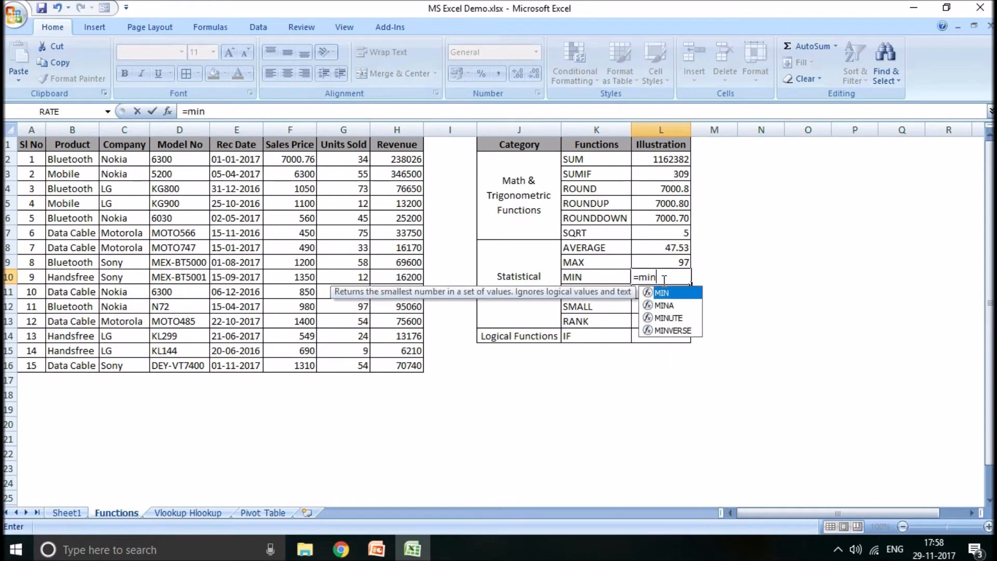
pyautogui.write('(')
pyautogui.click(355, 158)
pyautogui.moveTo(355, 157); pyautogui.dragTo(353, 365)
pyautogui.write(')')
pyautogui.press('Return')
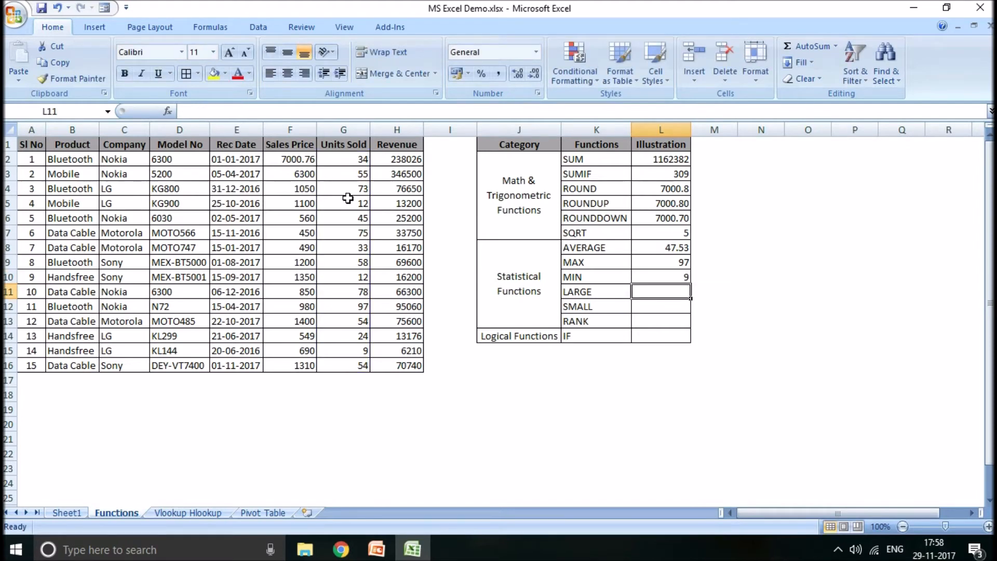
pyautogui.click(355, 352)
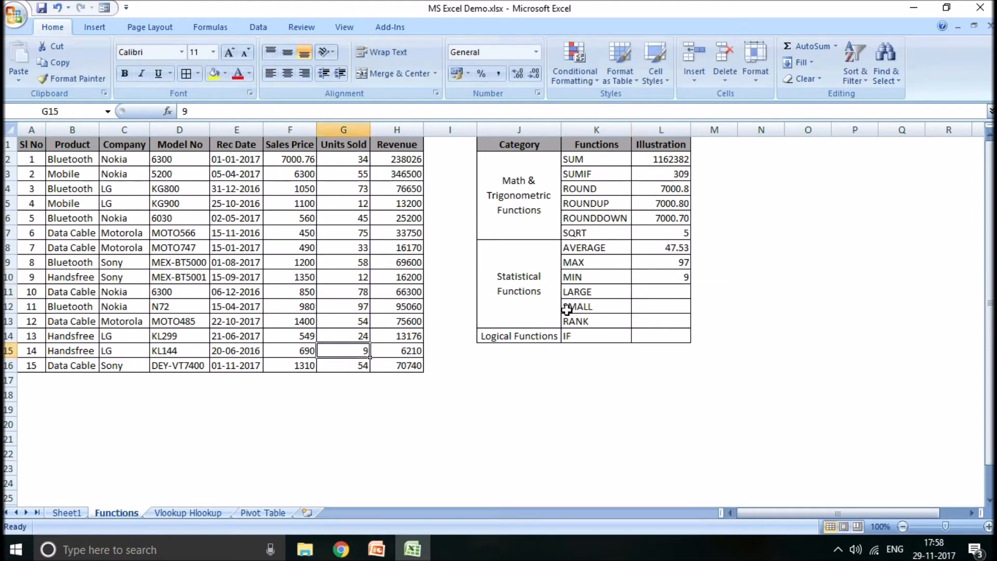
# - Enter a LARGE formula in L11 that returns the largest Units Sold value in G2:G16, using 1 as k
pyautogui.click(657, 294)
pyautogui.write('=')
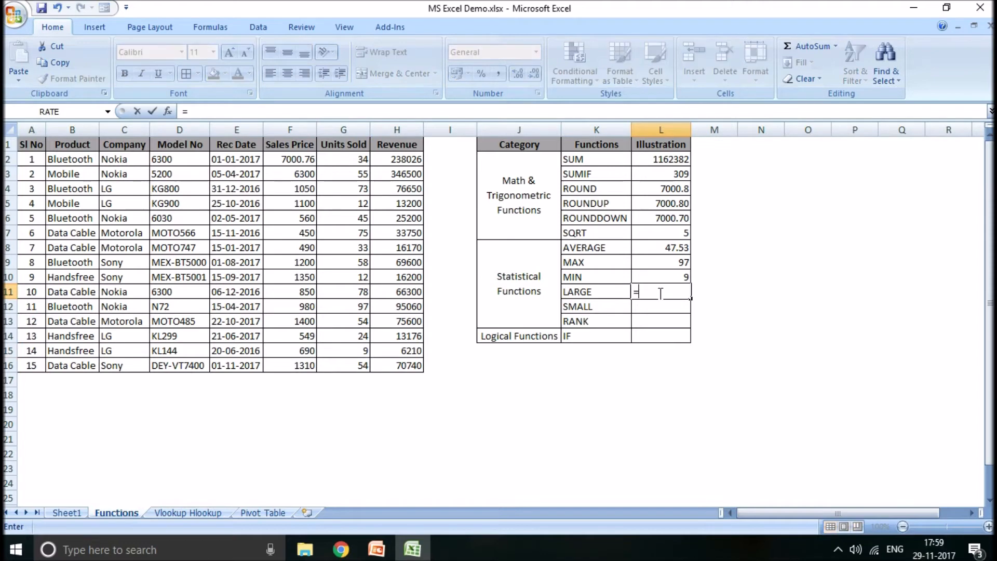
pyautogui.write('larg')
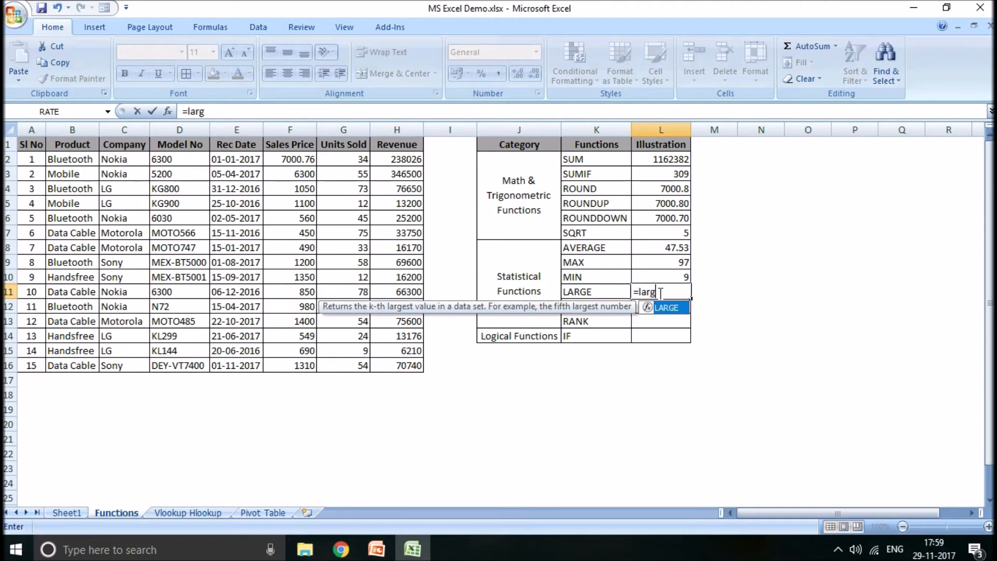
pyautogui.write('e(')
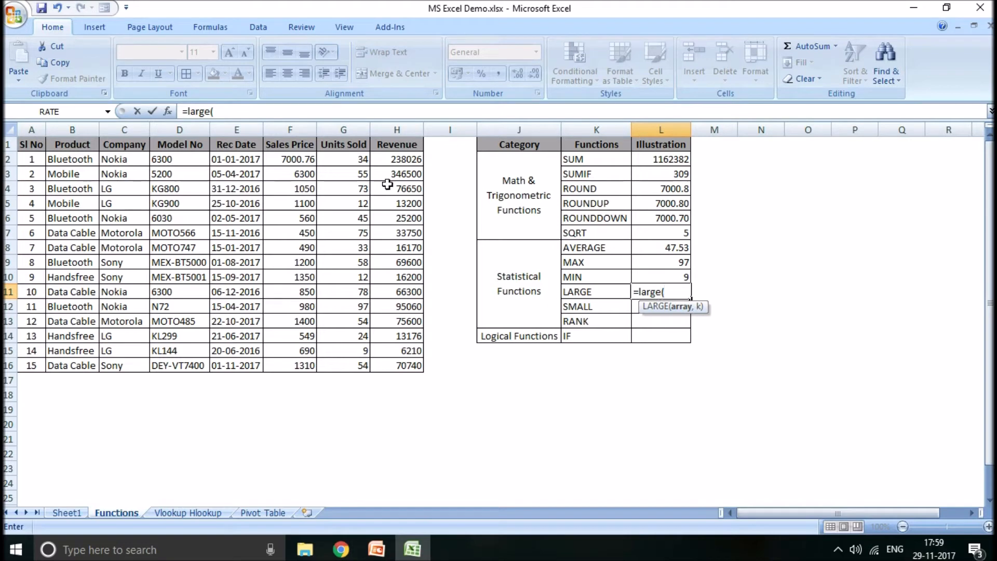
pyautogui.moveTo(353, 160); pyautogui.dragTo(351, 174)
pyautogui.moveTo(339, 219); pyautogui.dragTo(324, 362)
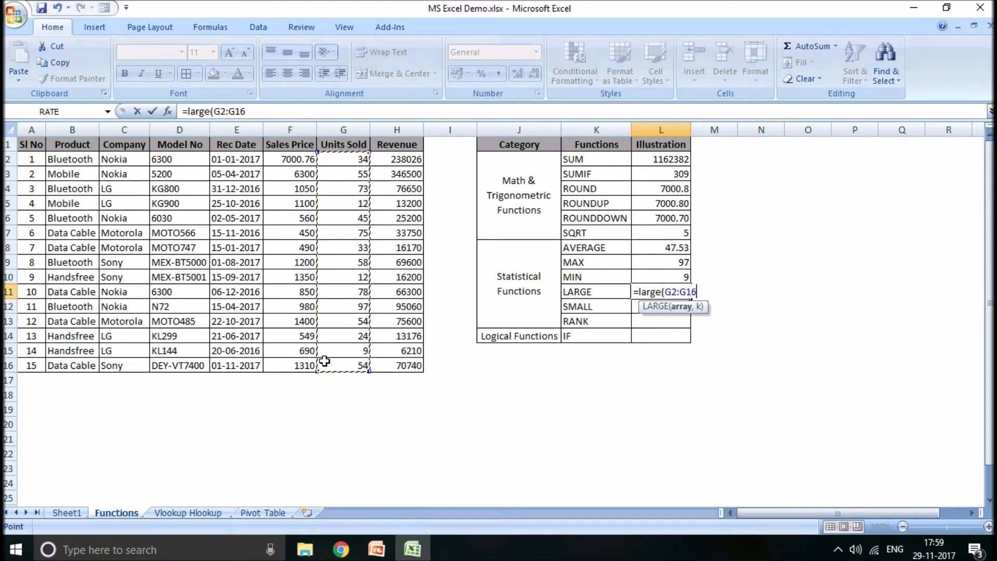
pyautogui.write(',')
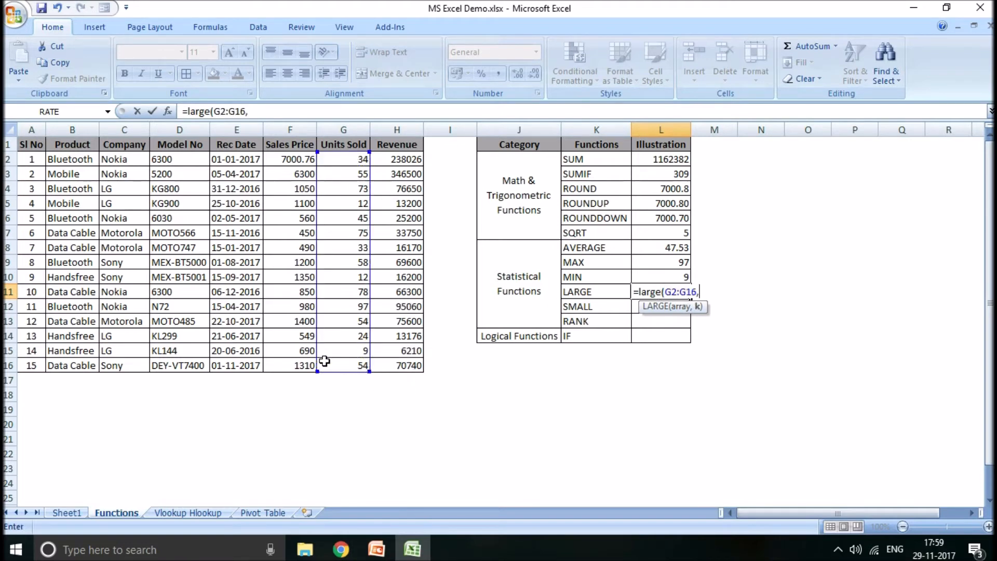
pyautogui.write('1)')
pyautogui.press('Return')
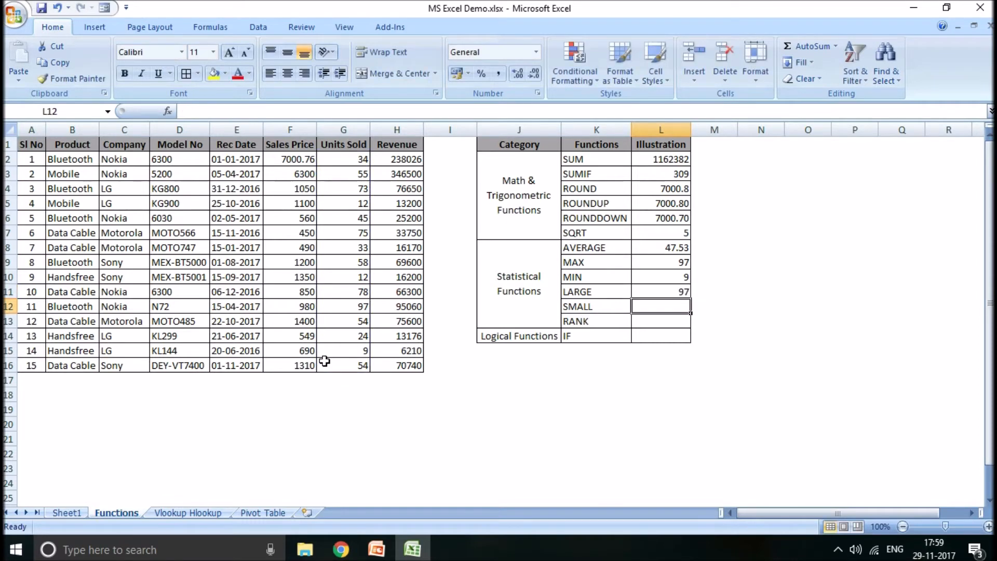
# - Change the k argument of the LARGE formula in L11 to 2
pyautogui.press('Up')
pyautogui.press('F2')
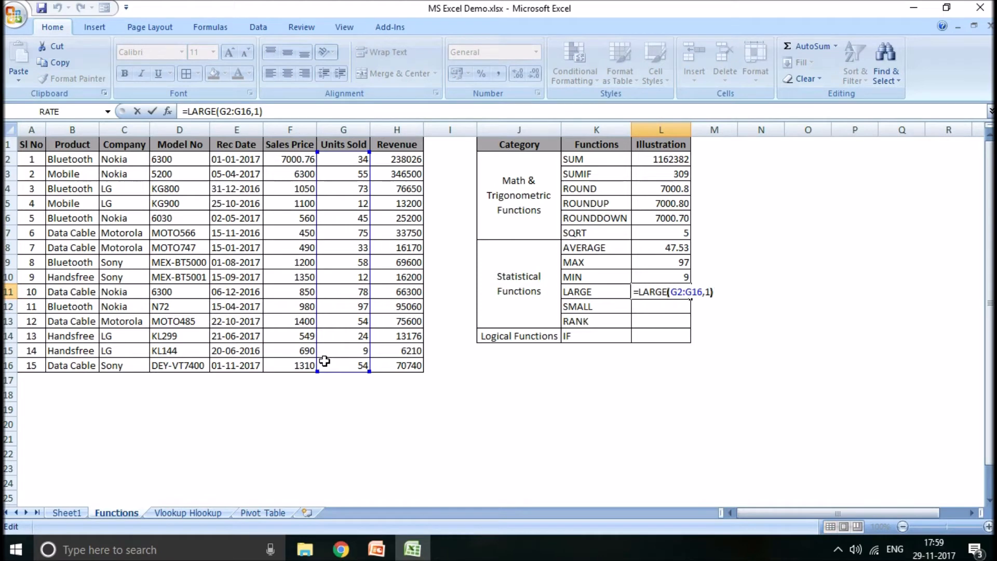
pyautogui.press('Left')
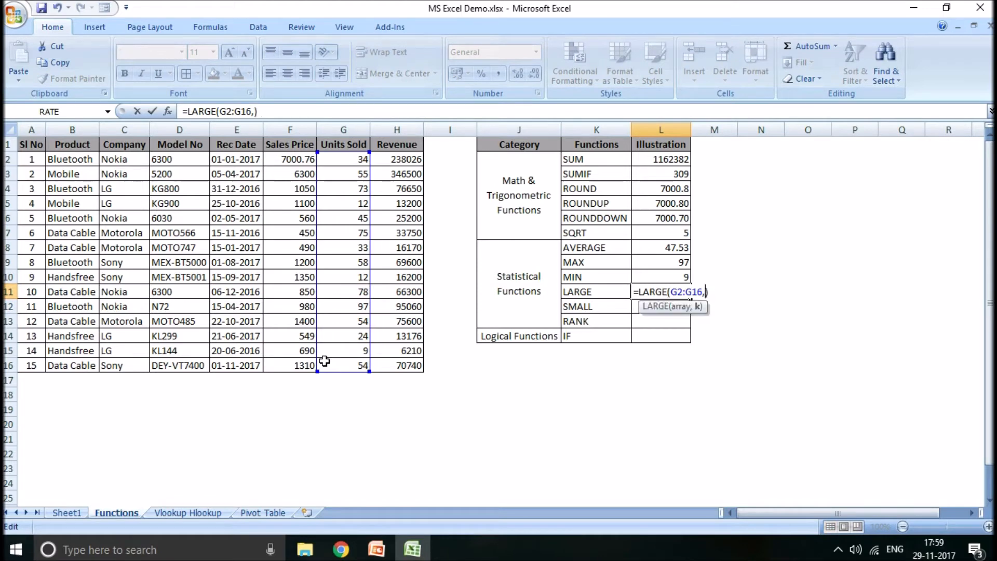
pyautogui.press('BackSpace')
pyautogui.write('2')
pyautogui.press('Return')
pyautogui.press('Up')
# - Enter a SMALL formula in L12 that returns the smallest Units Sold value in G2:G16, using 1 as k
pyautogui.press('Down')
pyautogui.write('=')
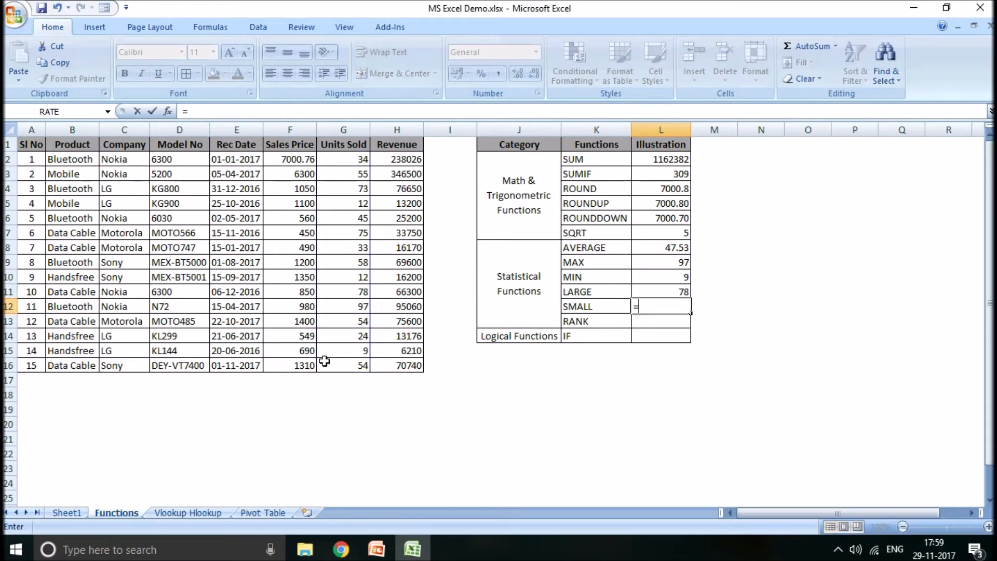
pyautogui.write('small')
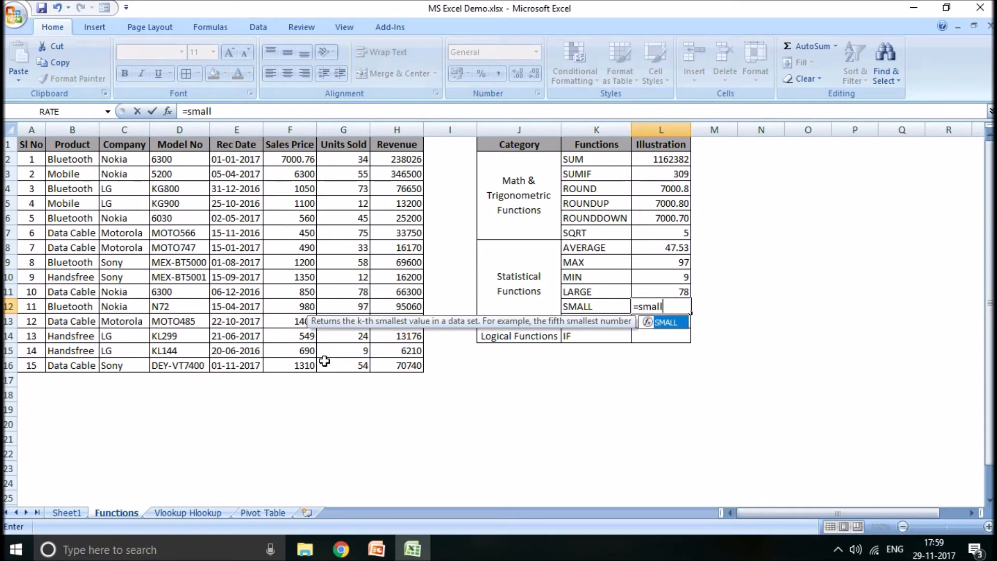
pyautogui.write('(')
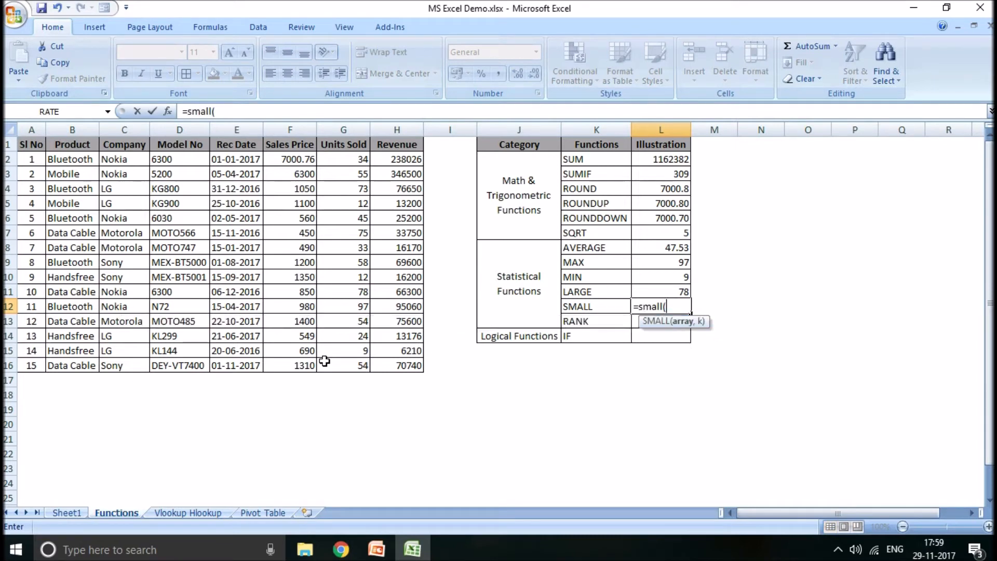
pyautogui.moveTo(344, 157); pyautogui.dragTo(350, 372)
pyautogui.write(',1)')
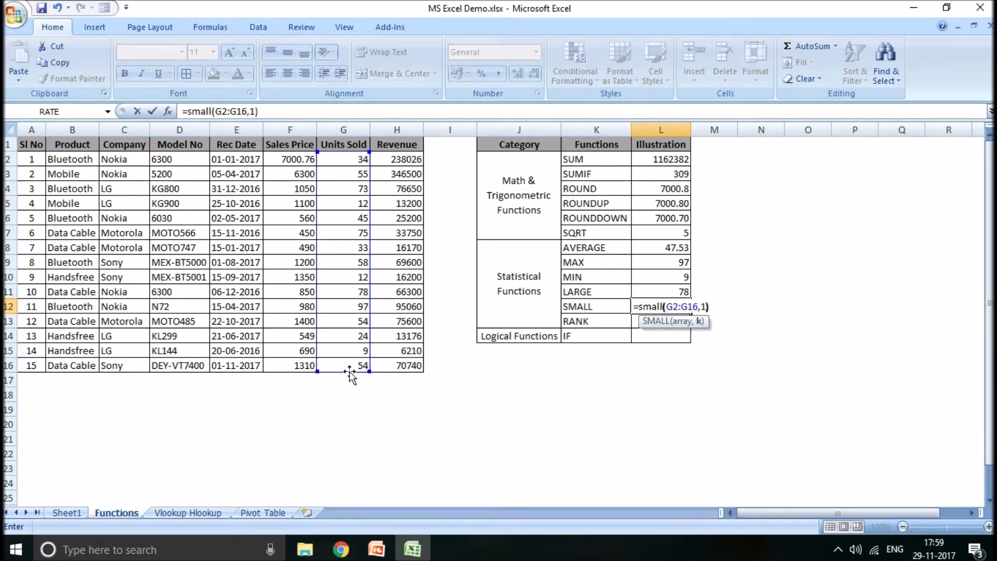
pyautogui.hotkey('ctrl', 'Return')
# - Change the k argument of the SMALL formula in L12 to 2
pyautogui.press('F2')
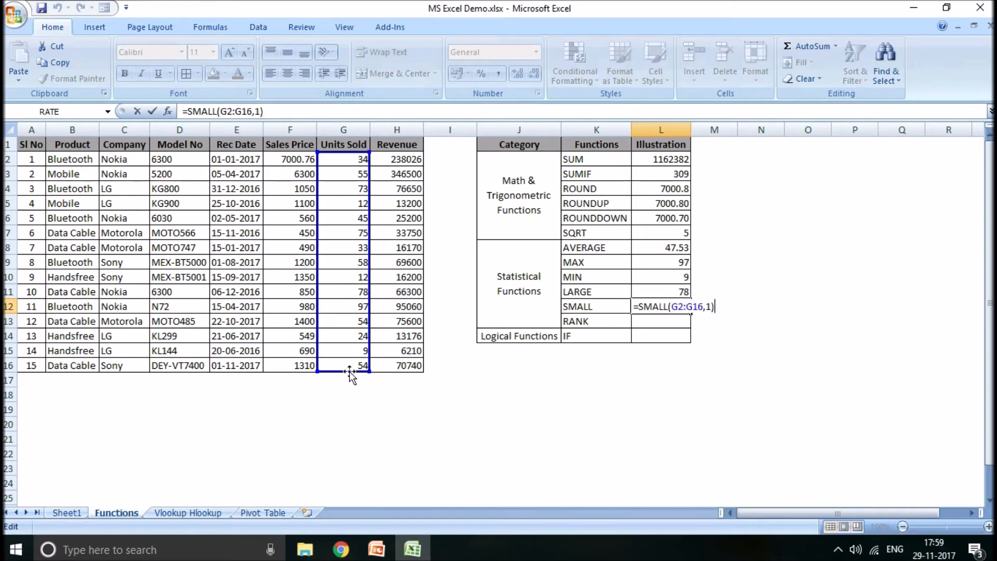
pyautogui.press('BackSpace')
pyautogui.press('BackSpace')
pyautogui.write('2)')
pyautogui.press('Return')
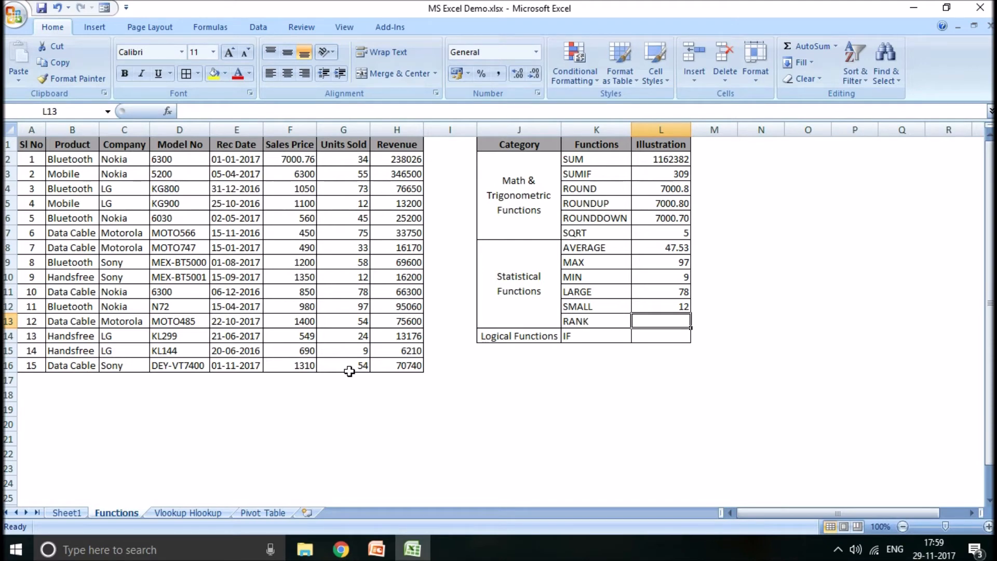
# - Enter a RANK formula in L13 that ranks G12 within G2:G16 in ascending order, using 1 as the order
pyautogui.write('=r')
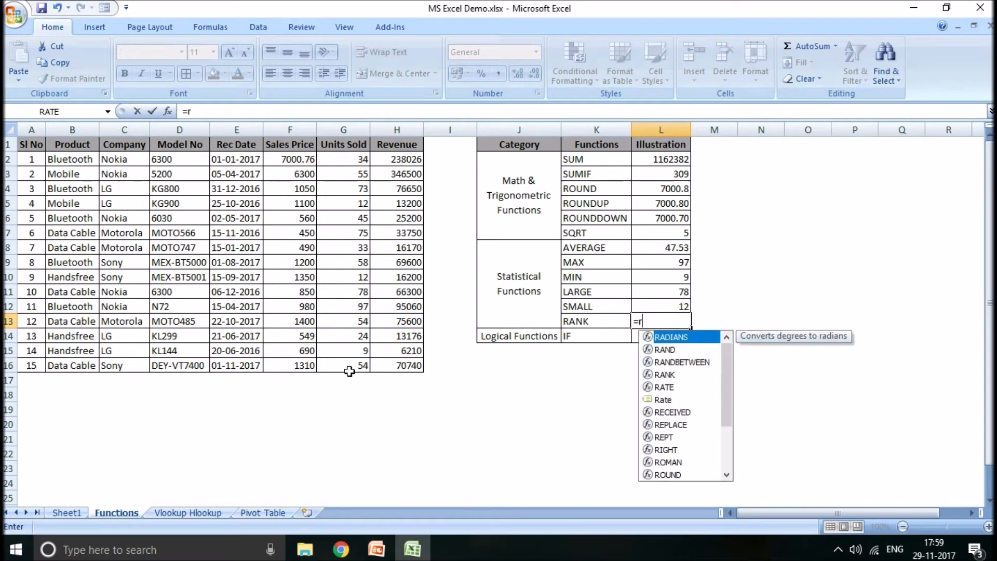
pyautogui.write('ank(')
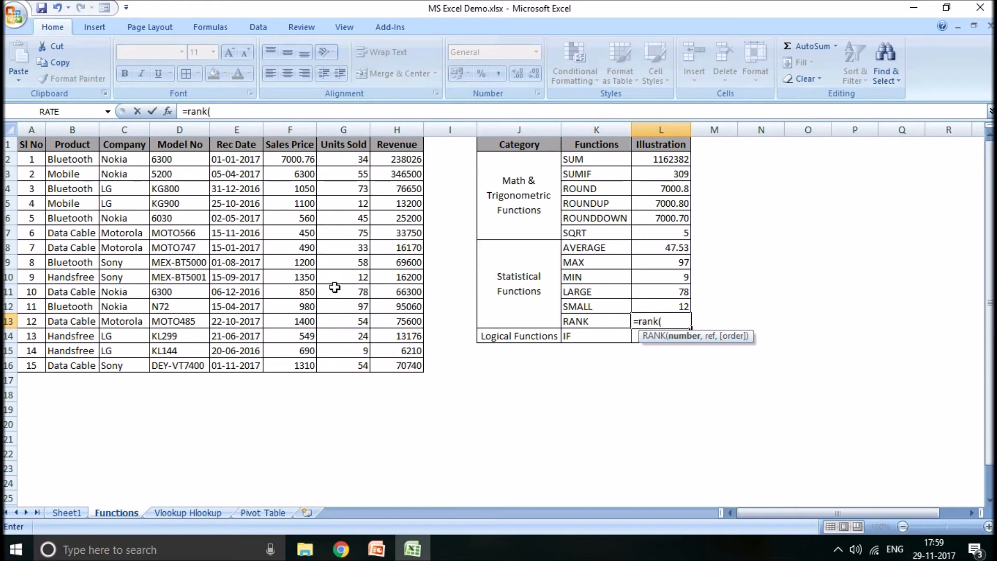
pyautogui.click(342, 309)
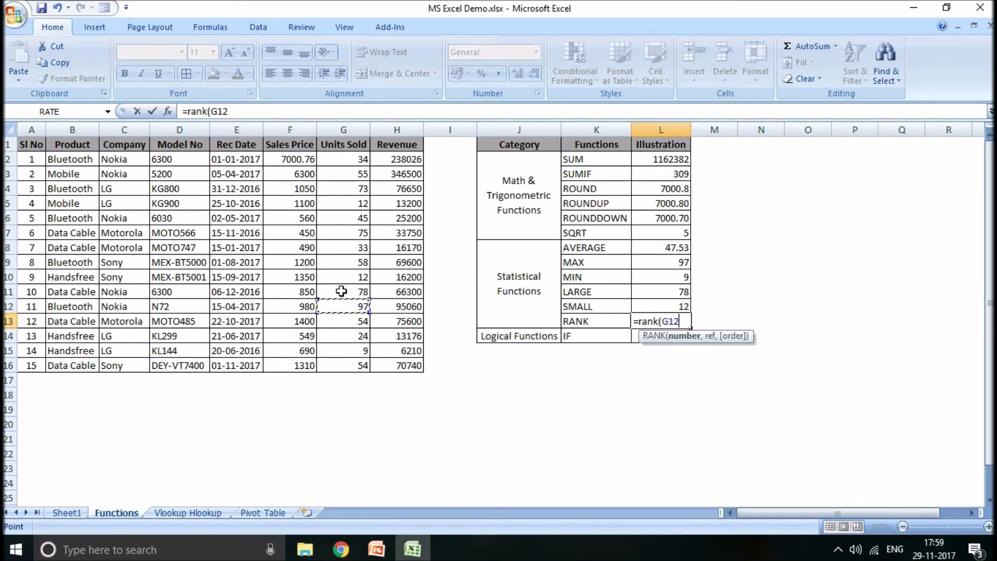
pyautogui.click(341, 307)
pyautogui.write(',')
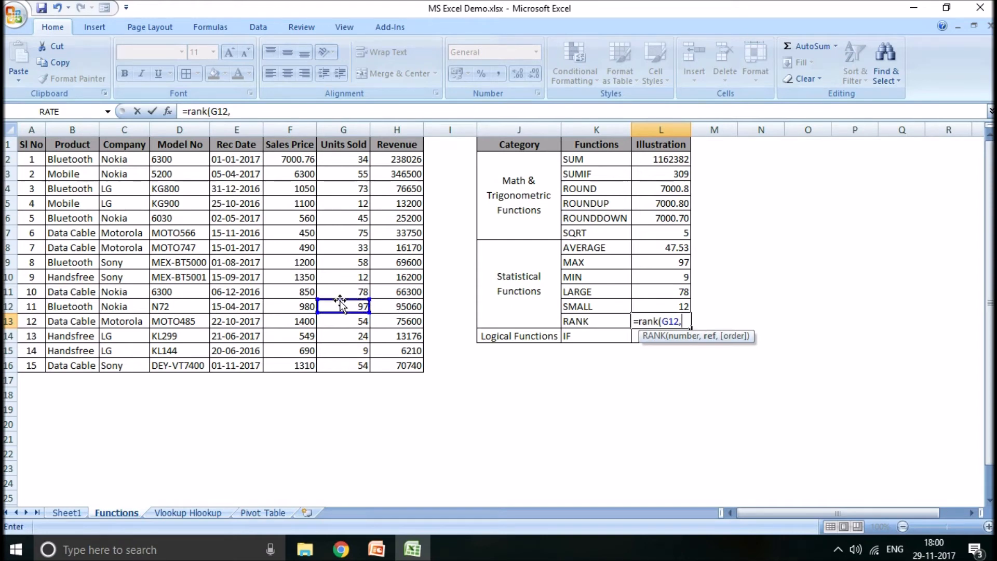
pyautogui.moveTo(347, 159); pyautogui.dragTo(347, 344)
pyautogui.moveTo(350, 157); pyautogui.dragTo(345, 368)
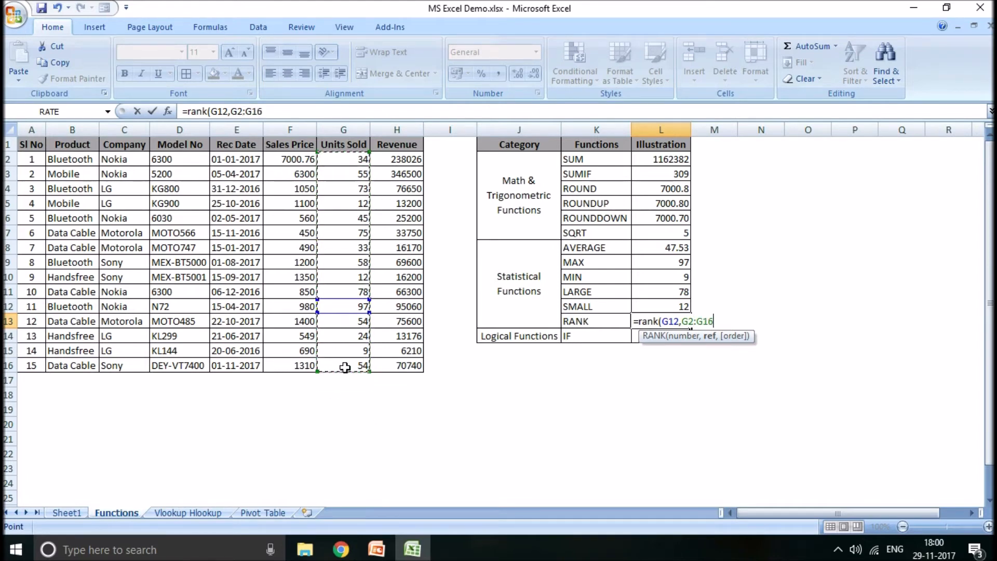
pyautogui.write(',')
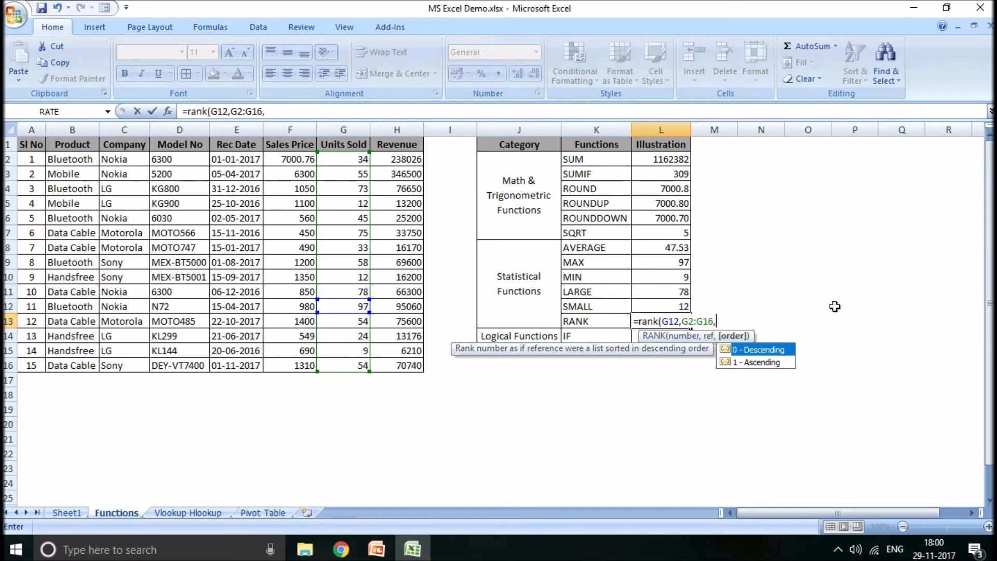
pyautogui.write('1')
pyautogui.press('Return')
pyautogui.press('Up')
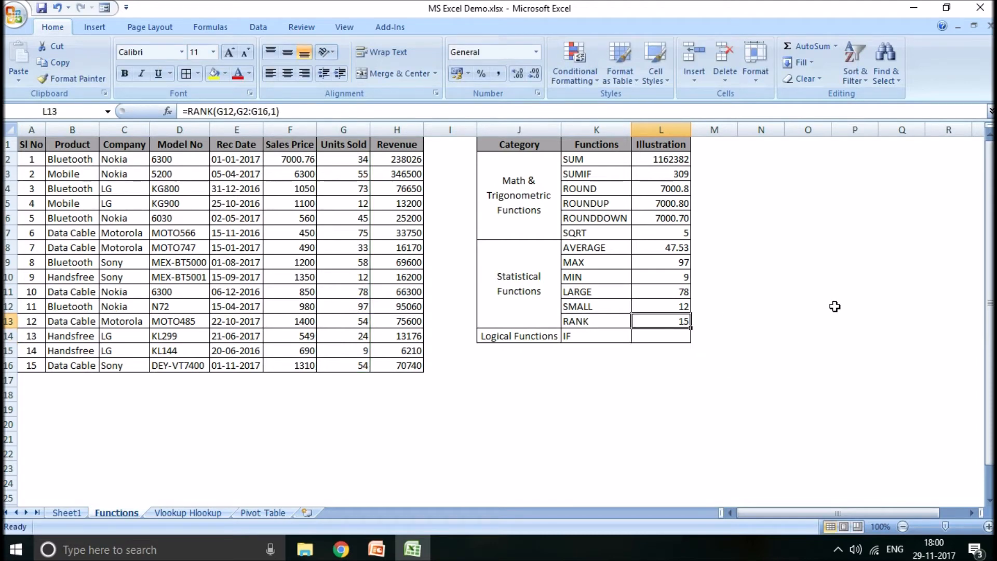
# - Change the order argument of the RANK formula in L13 to 0 for descending ranking
pyautogui.press('F2')
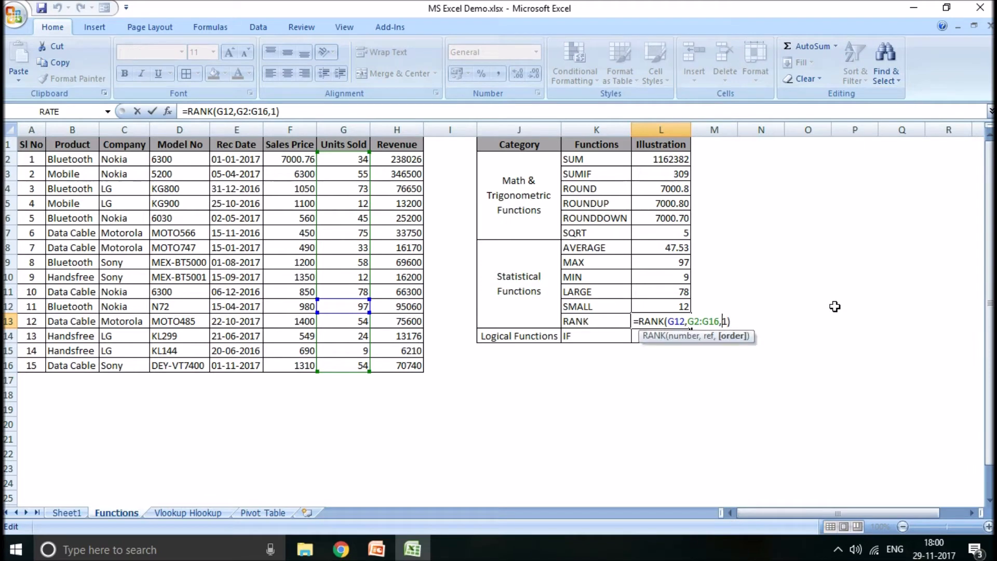
pyautogui.press('BackSpace')
pyautogui.write('0')
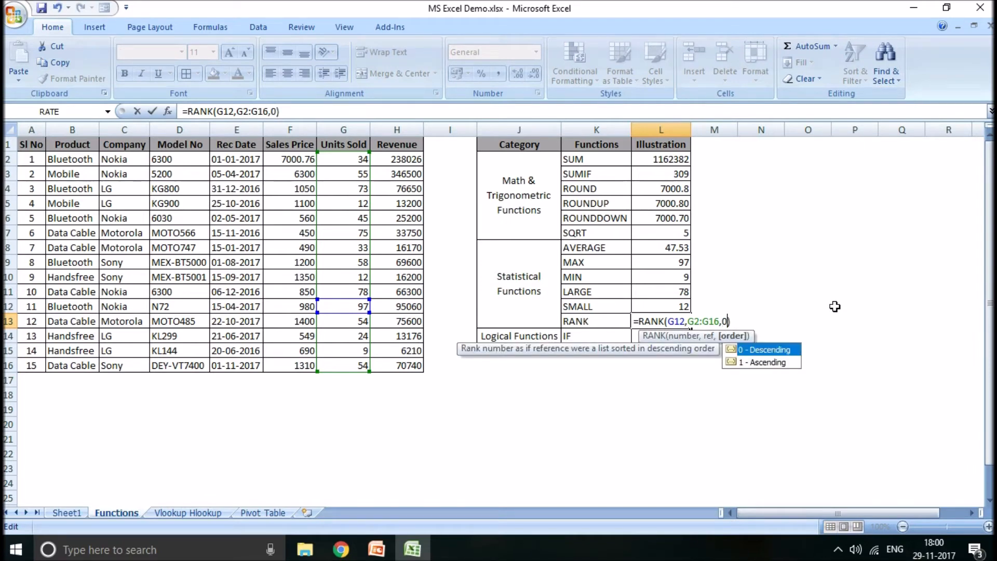
pyautogui.press('Return')
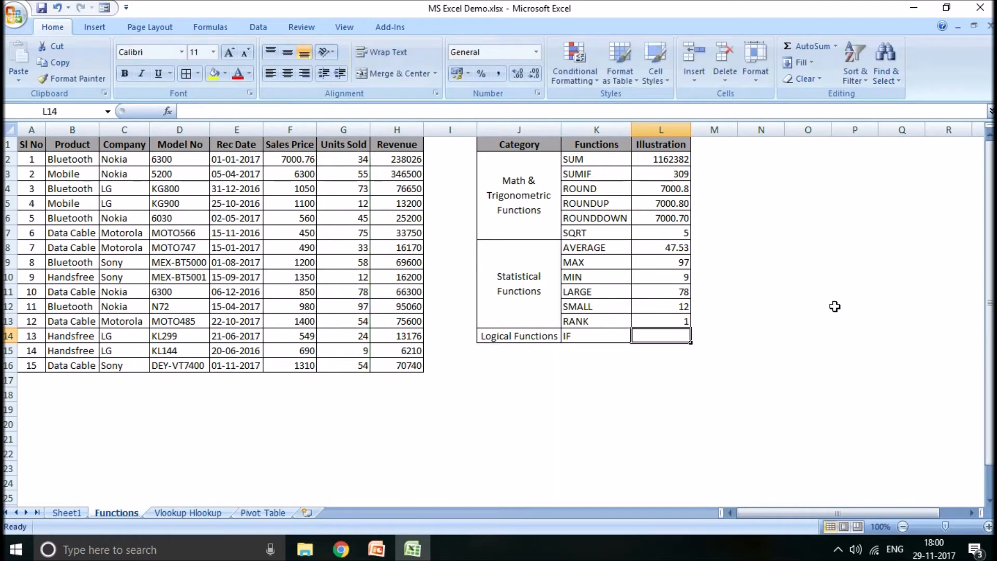
pyautogui.press('Up')
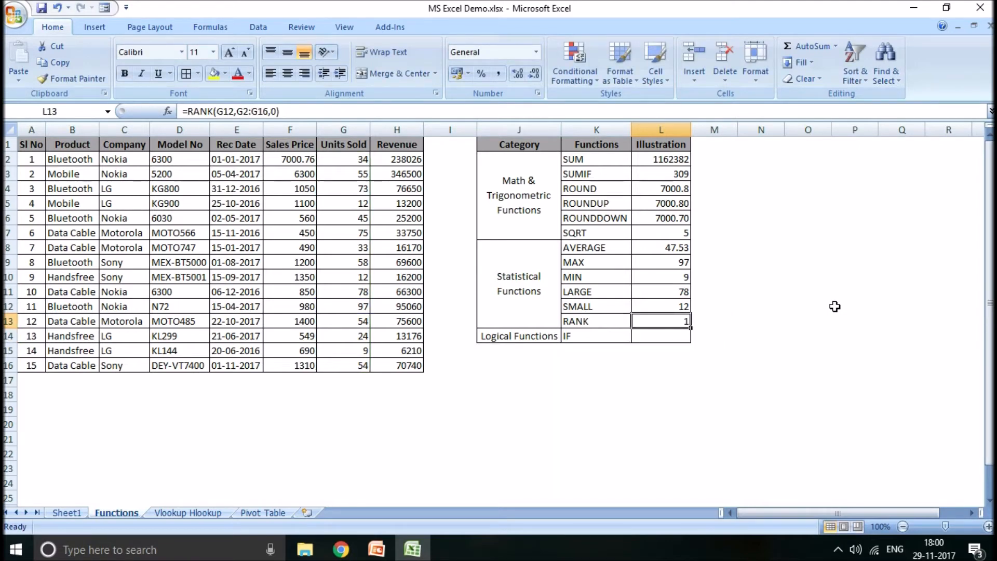
# - Change the number argument of the RANK formula in L13 to G4
pyautogui.doubleClick(666, 321)
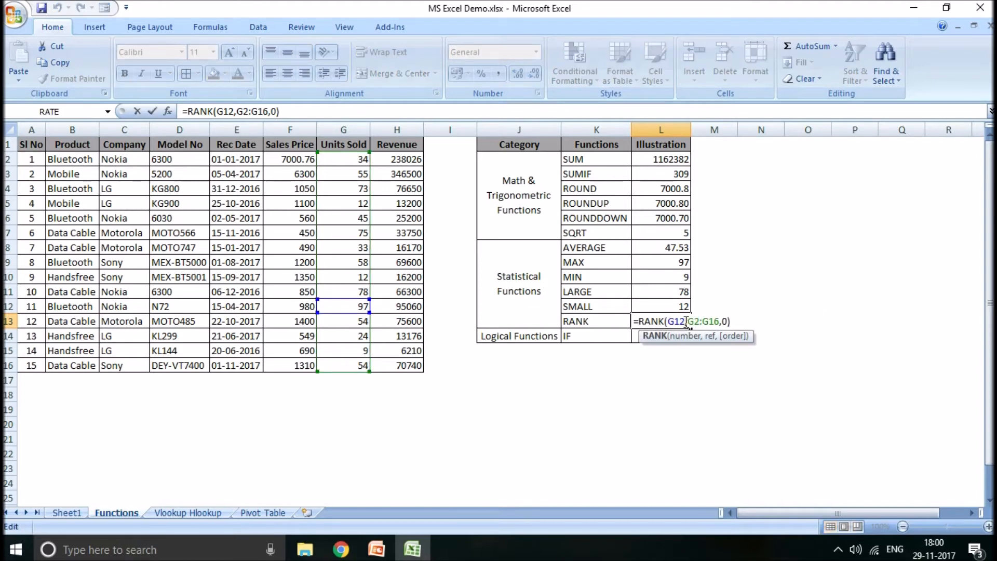
pyautogui.doubleClick(677, 321)
pyautogui.press('BackSpace')
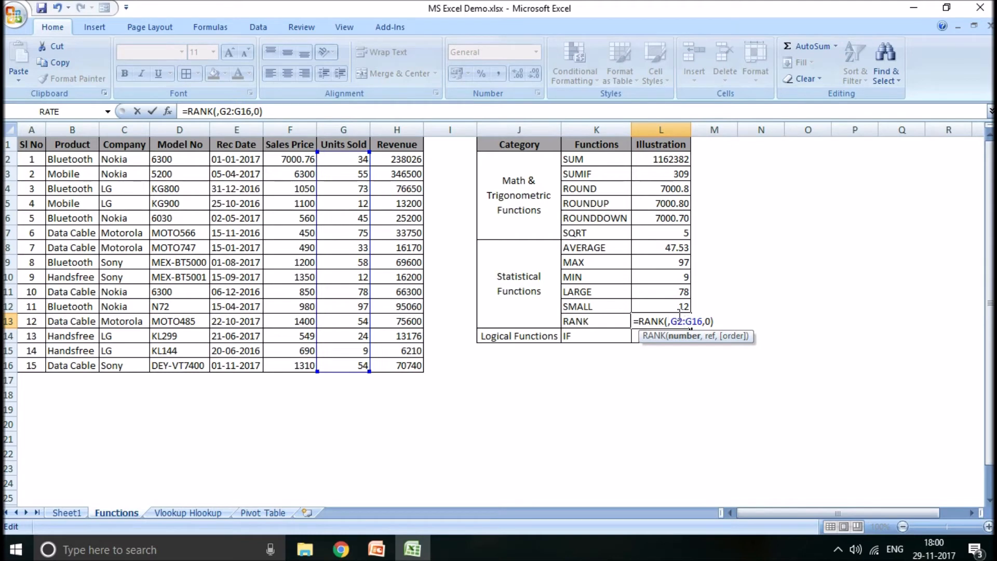
pyautogui.click(346, 190)
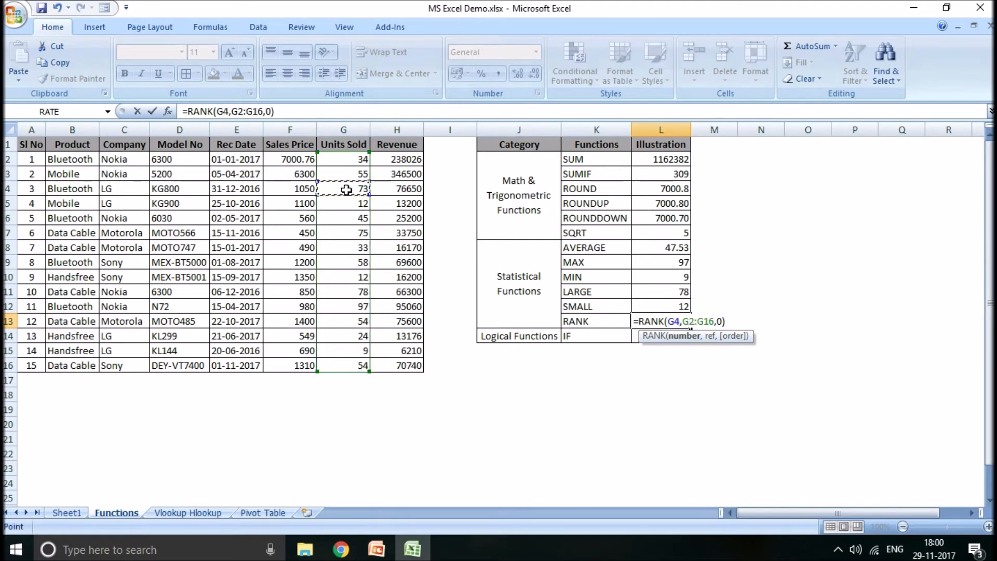
pyautogui.press('Return')
pyautogui.press('Up')
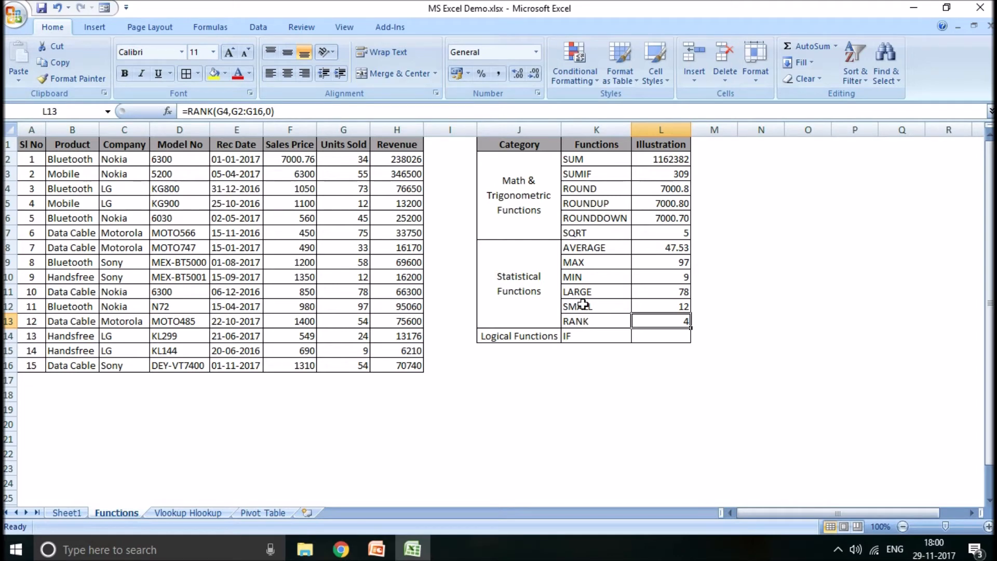
# - Start an IF formula in L14 whose logical test checks whether the company in C2 equals "Nokia"
pyautogui.click(659, 337)
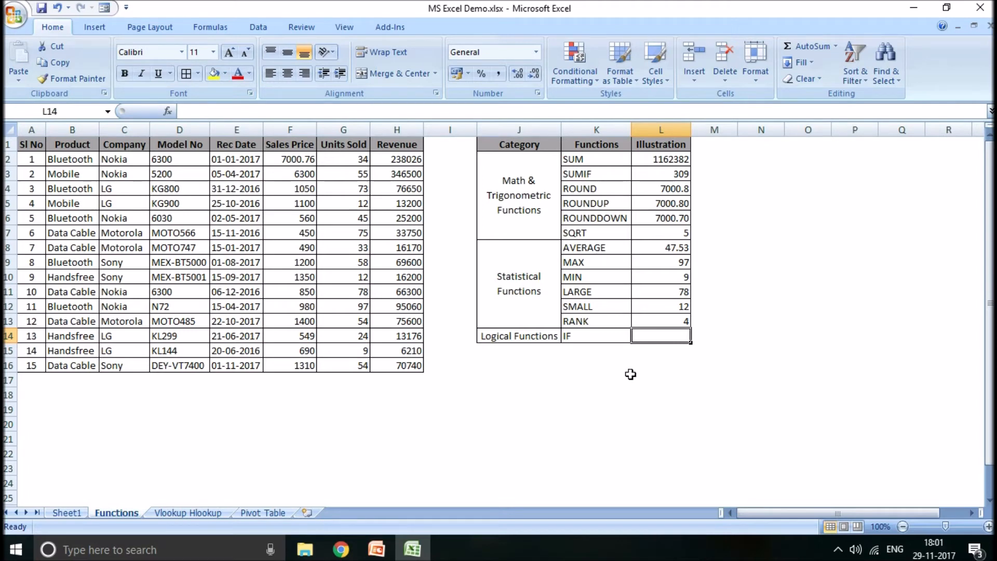
pyautogui.write('=')
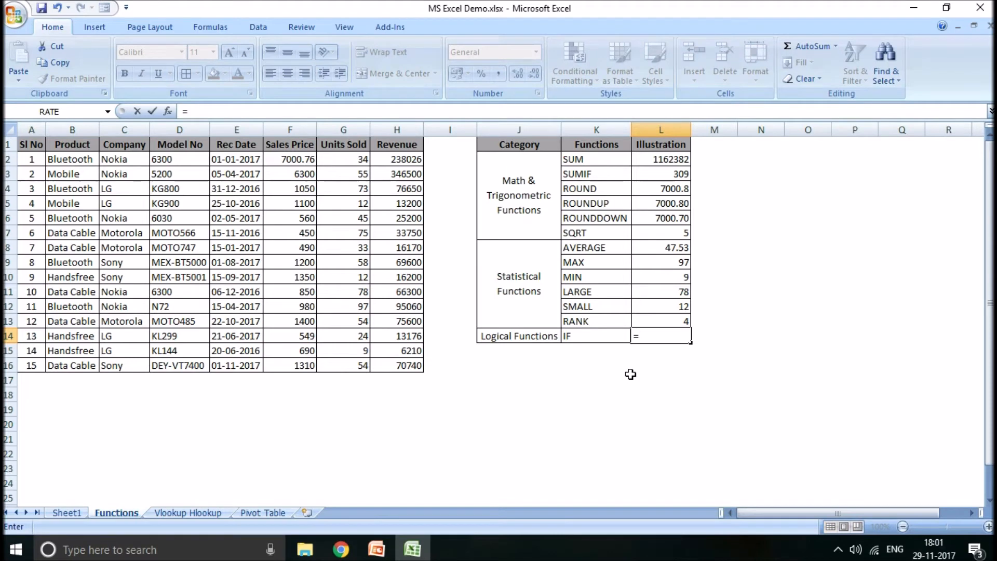
pyautogui.write('if(')
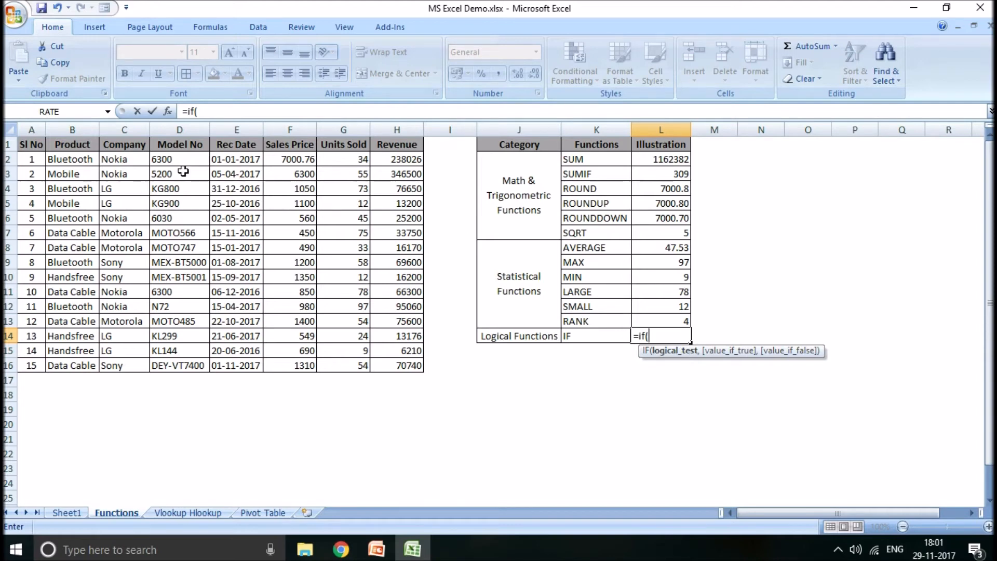
pyautogui.click(127, 159)
pyautogui.write('=')
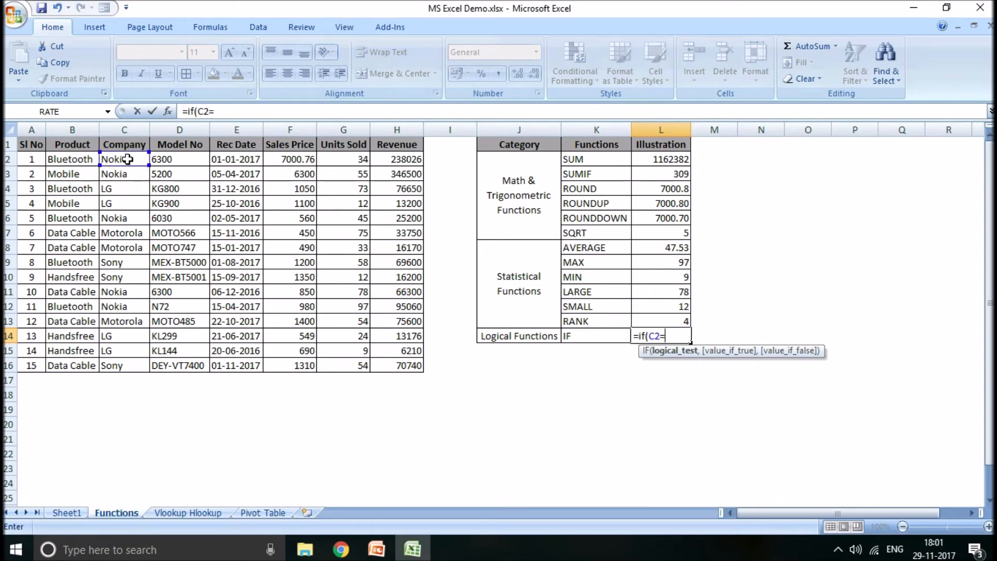
pyautogui.write('"Nokia)')
pyautogui.press('BackSpace')
pyautogui.write('",')
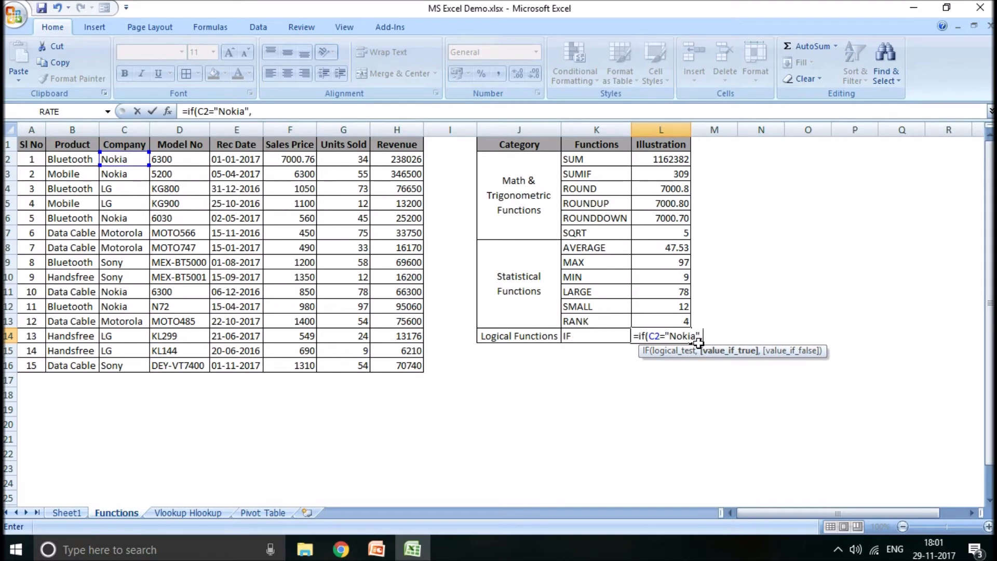
# - Complete the IF formula in L14 with "Yes" as the true value and "No" as the false value
pyautogui.write('"Yes",')
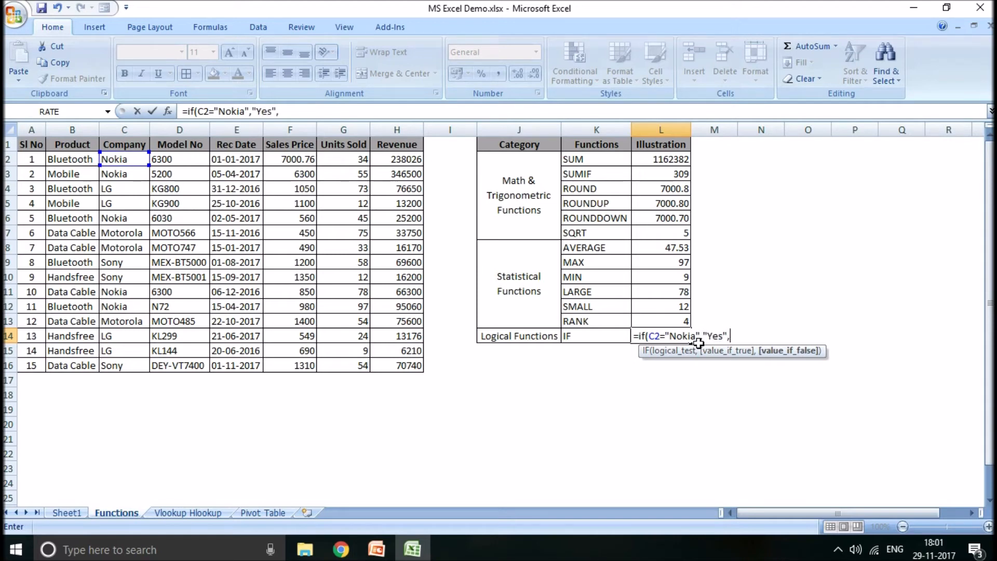
pyautogui.write('"No")')
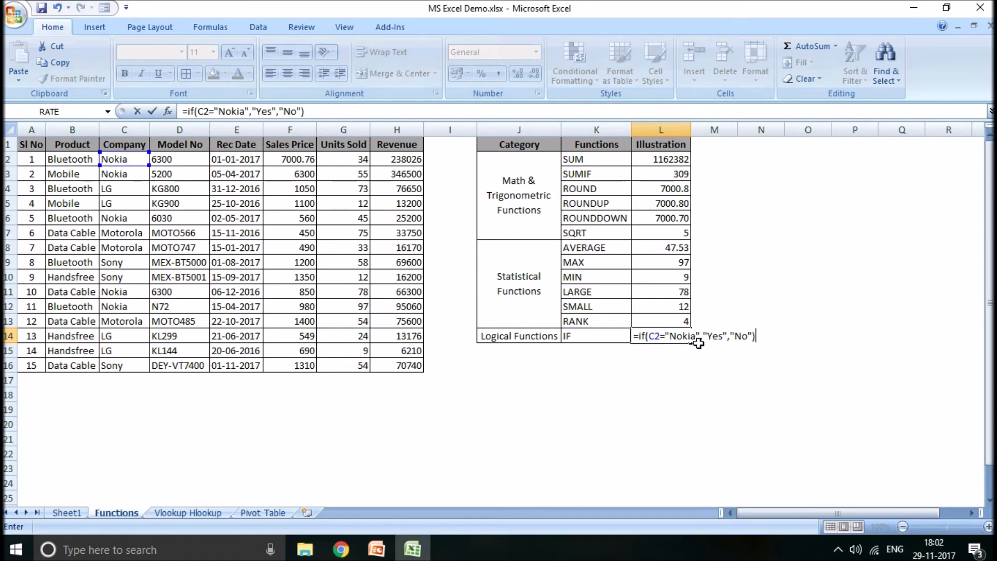
pyautogui.press('Return')
pyautogui.press('Up')
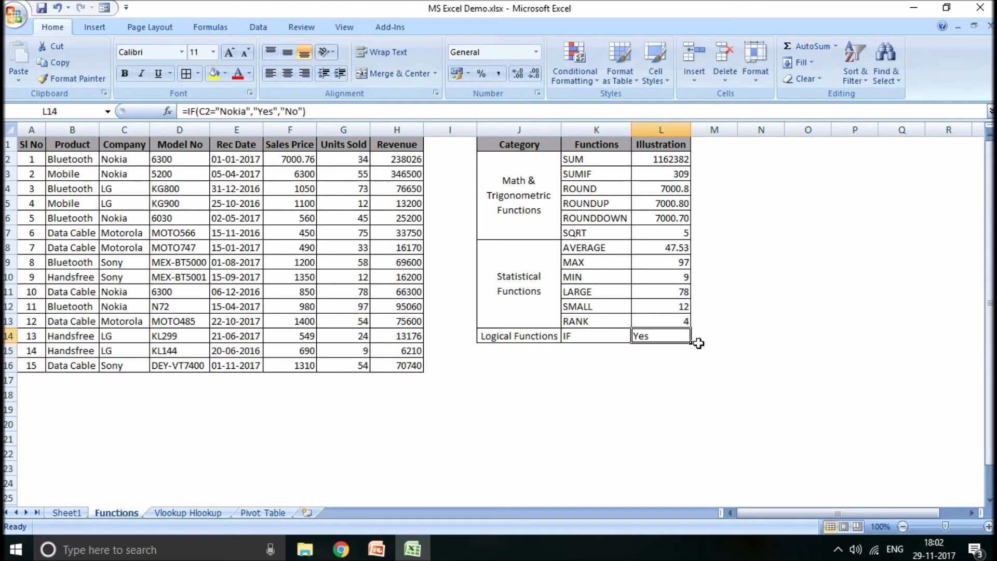
# - Change the cell tested by the IF formula in L14 to C4
pyautogui.press('F2')
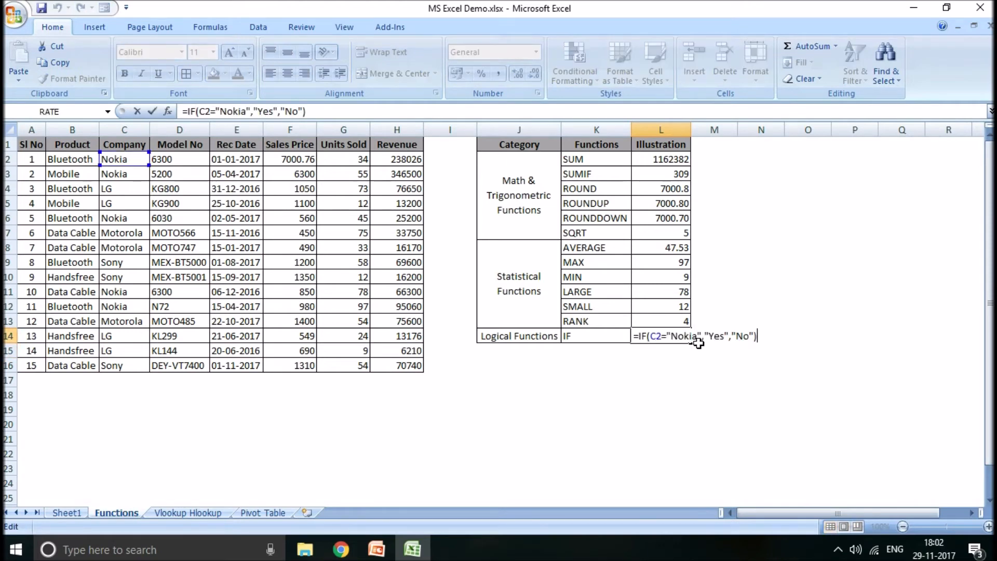
pyautogui.click(663, 333)
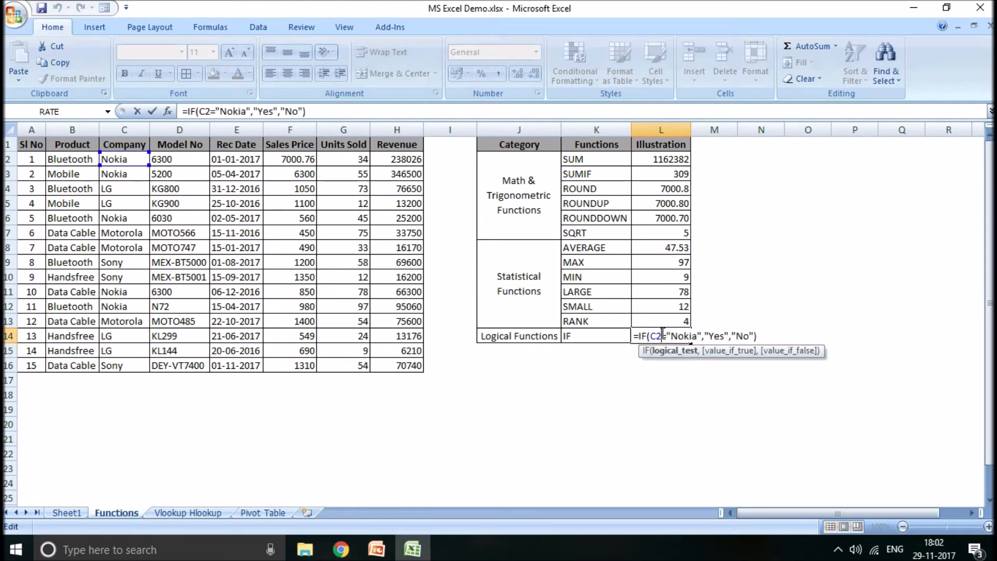
pyautogui.press('BackSpace')
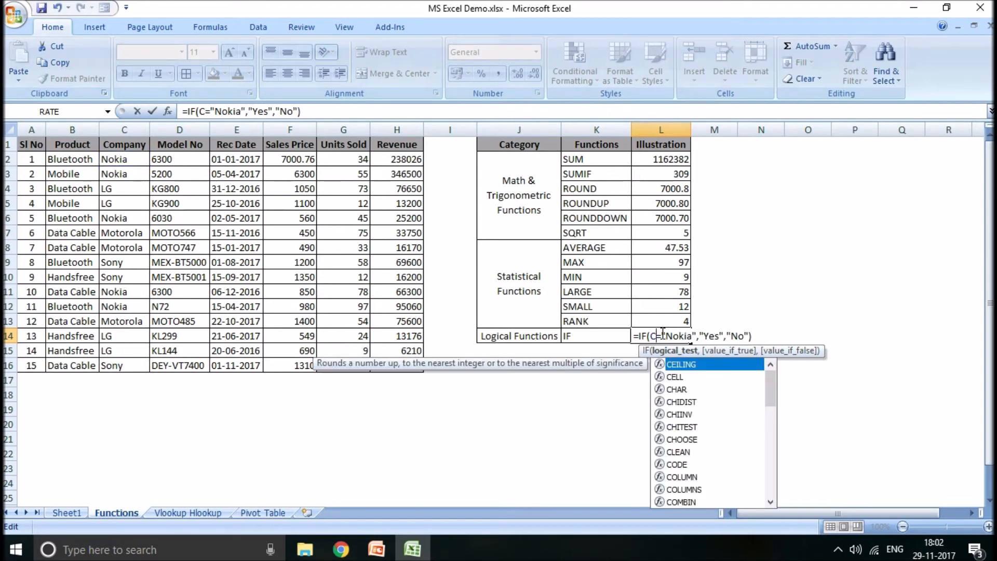
pyautogui.write('4')
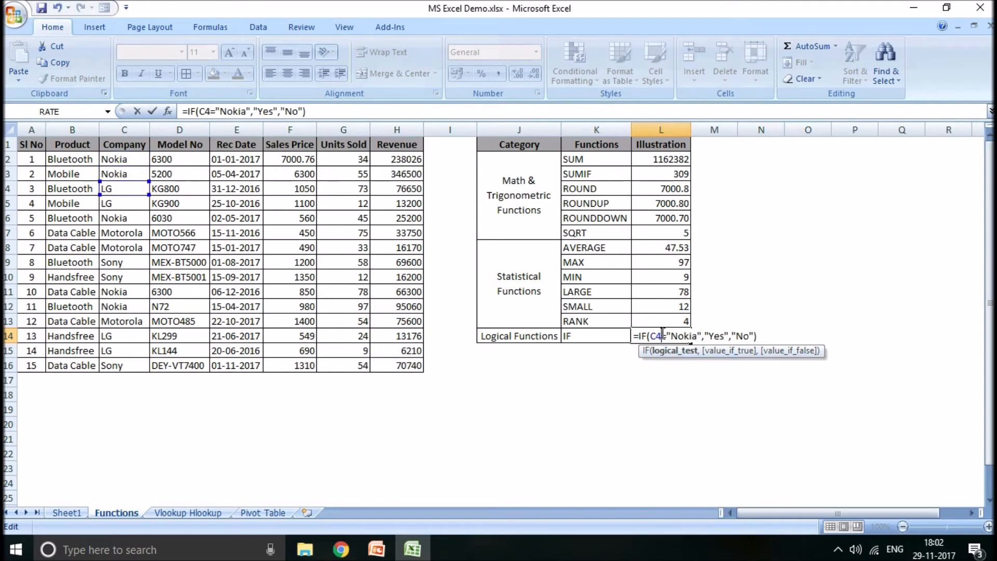
pyautogui.press('Return')
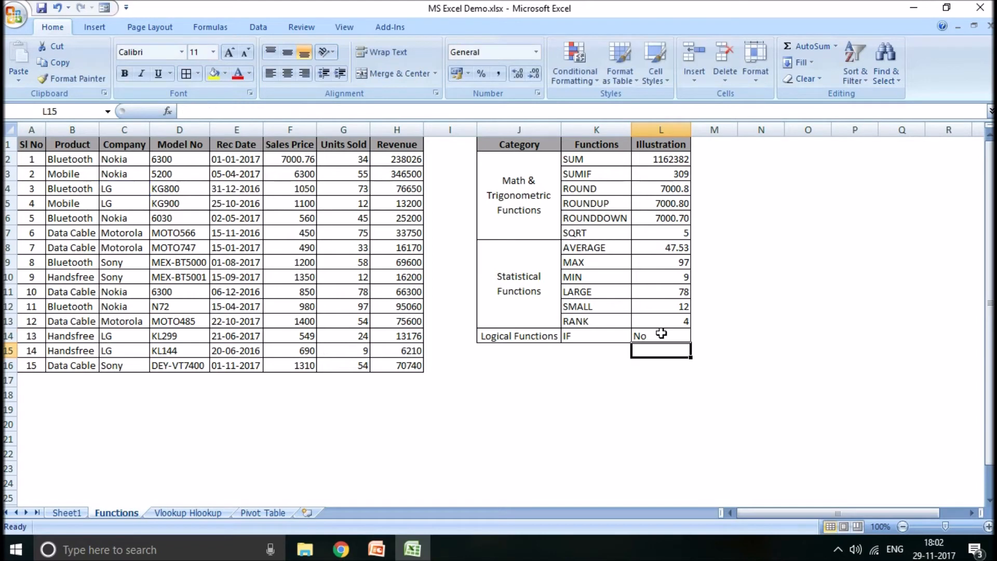
pyautogui.click(661, 333)
pyautogui.click(796, 353)
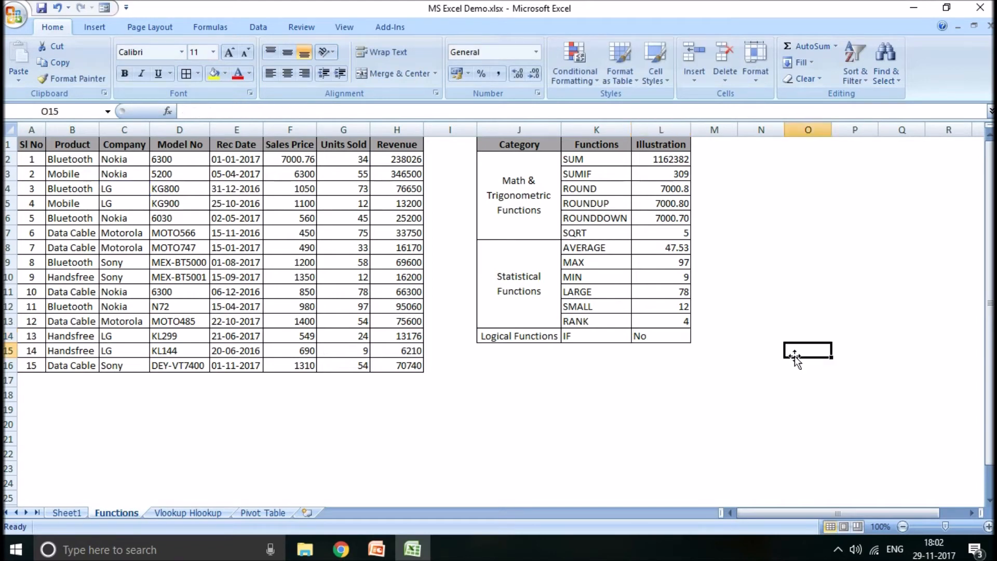
pyautogui.click(640, 336)
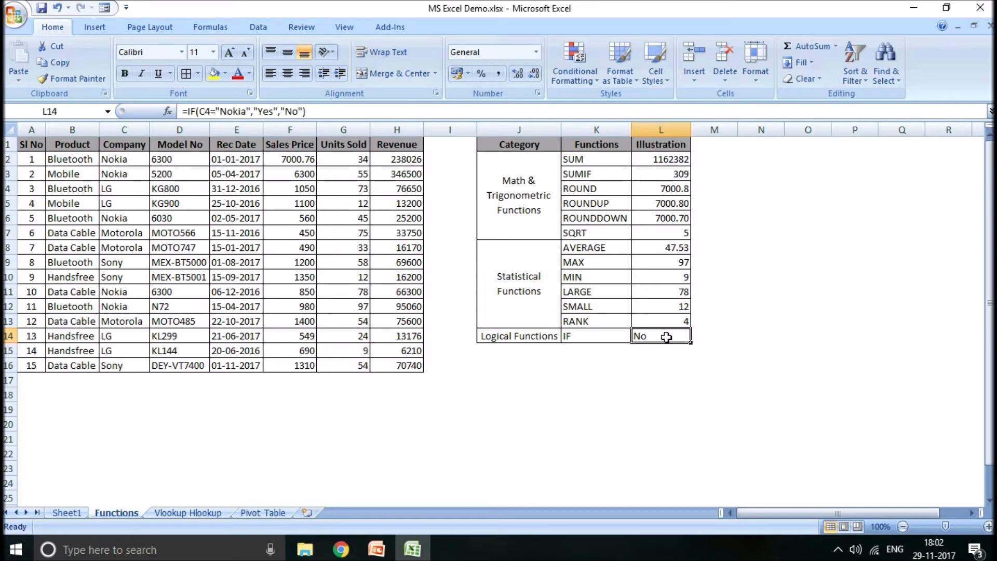
# - Check the Topics for Demo slide in PowerPoint, and open the Vlookup Hlookup sheet back in Excel
pyautogui.click(380, 551)
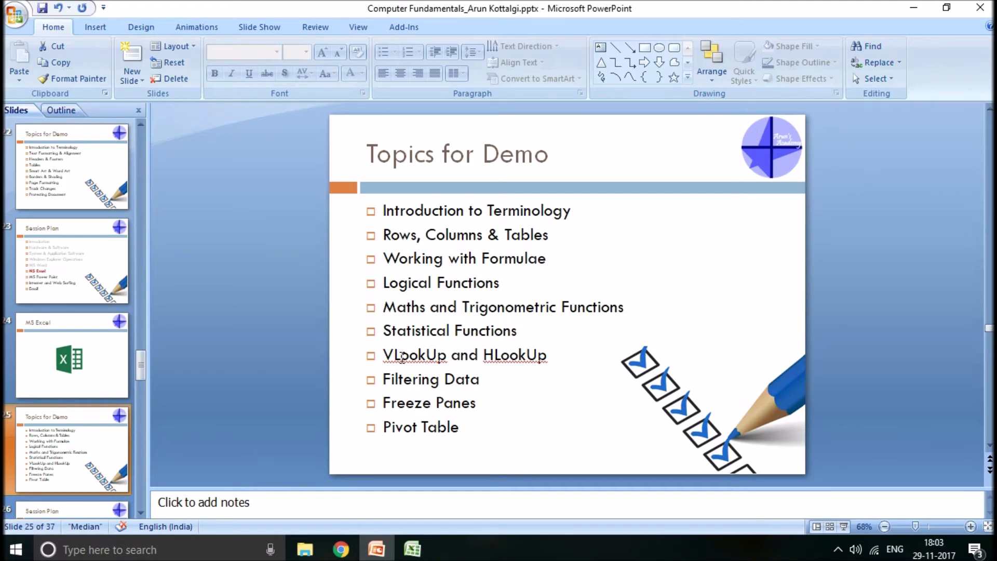
pyautogui.click(410, 553)
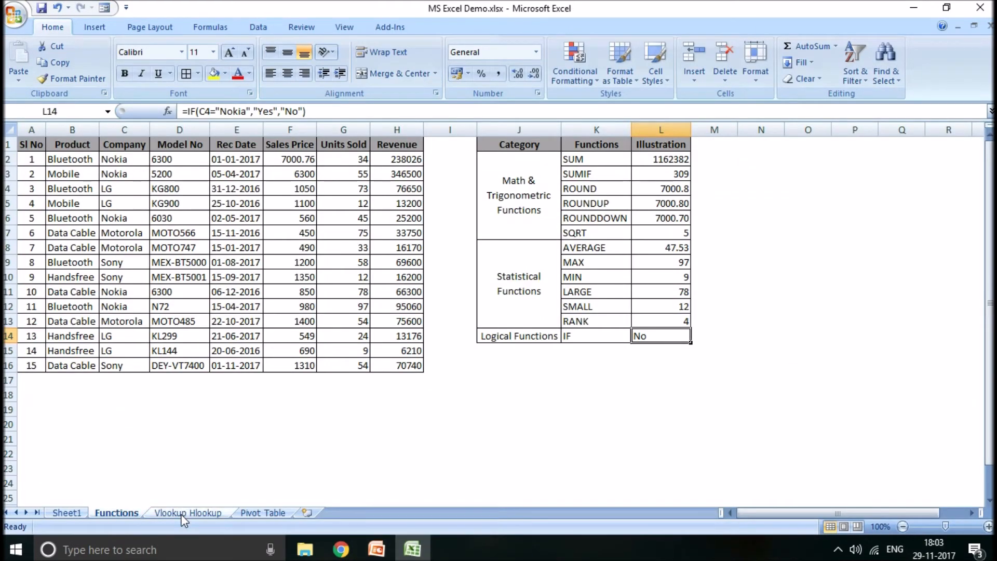
pyautogui.click(183, 514)
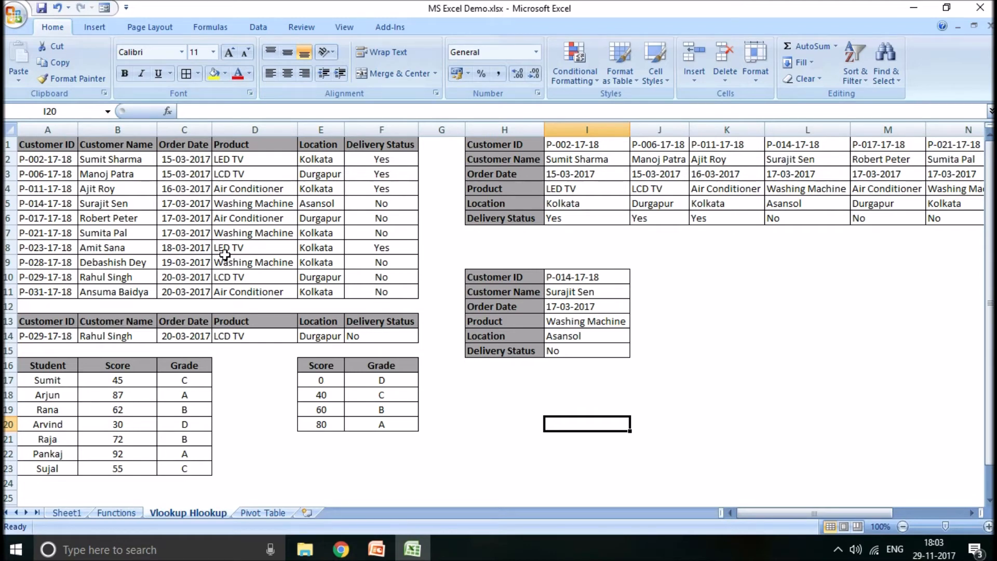
# - Inspect the number formats of the first order record's cells, including the Format Cells settings of the product in D2
pyautogui.click(193, 158)
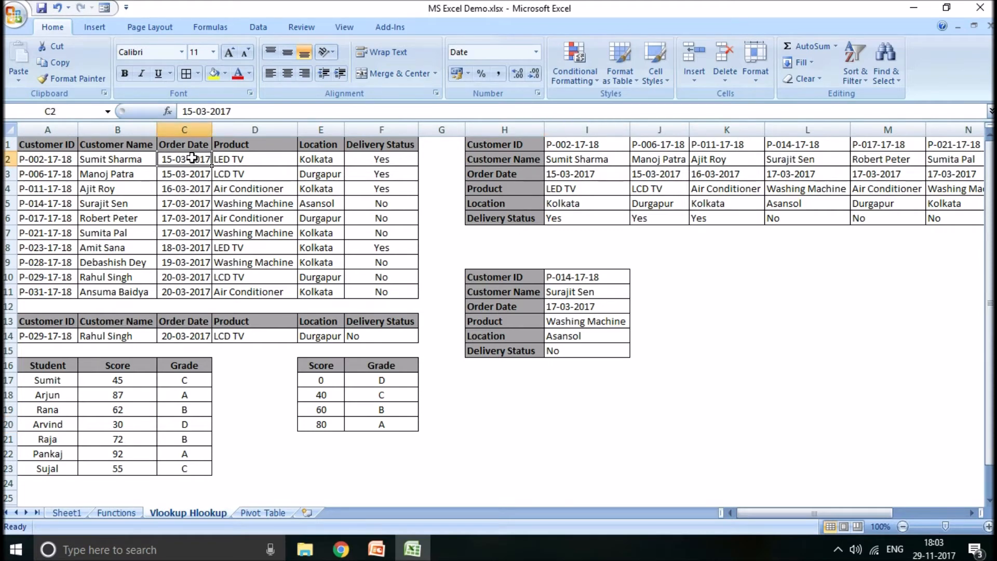
pyautogui.click(46, 157)
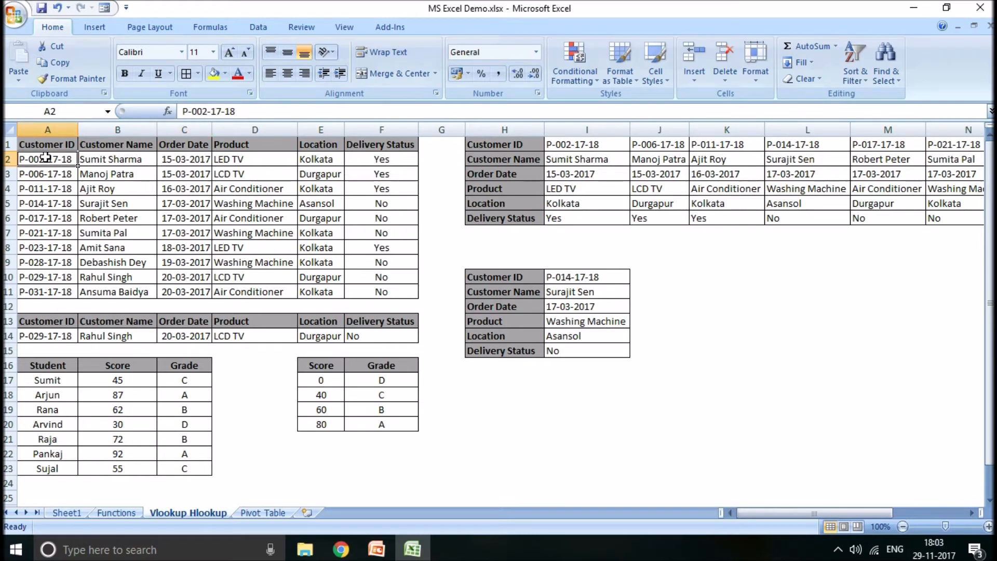
pyautogui.click(143, 158)
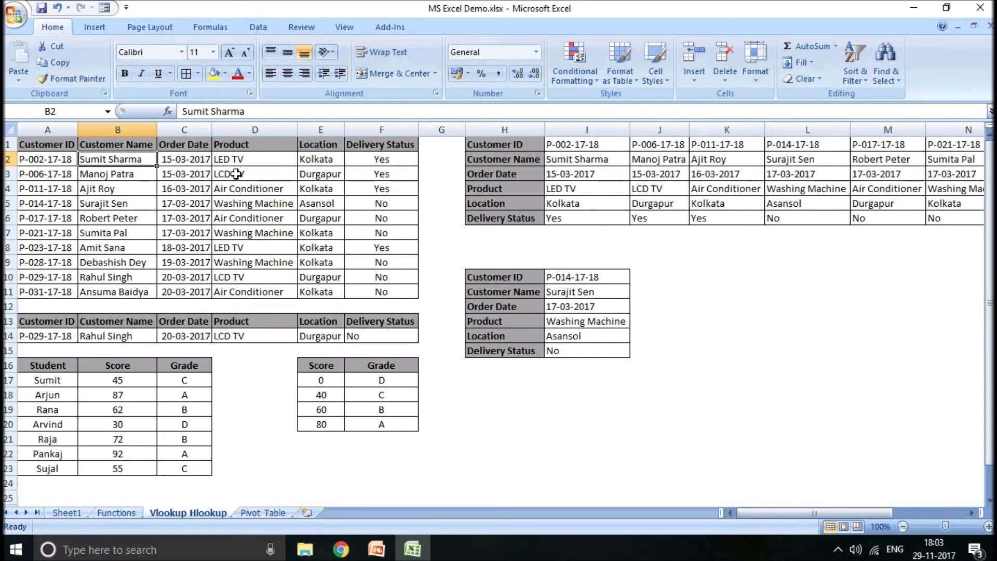
pyautogui.click(229, 158)
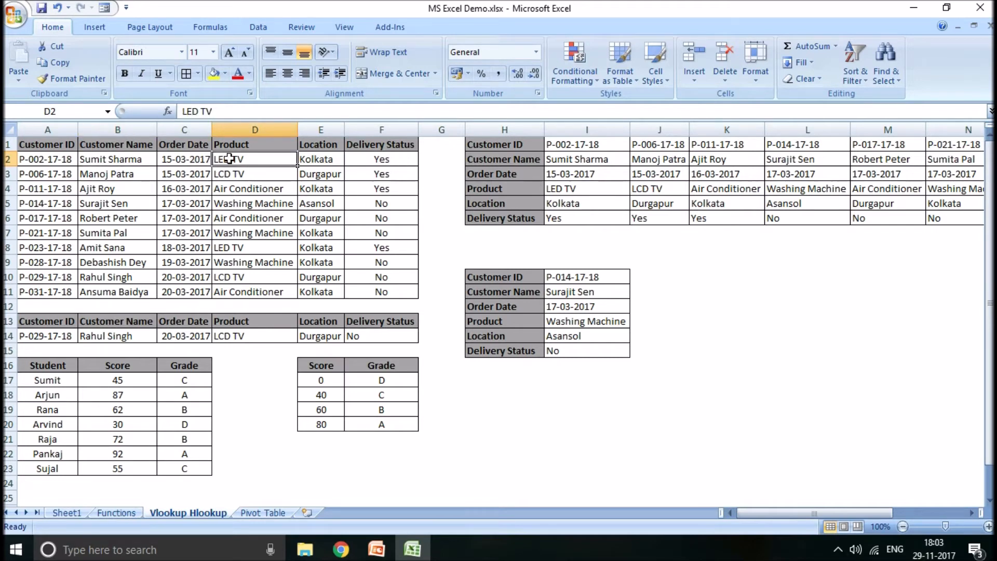
pyautogui.rightClick(229, 158)
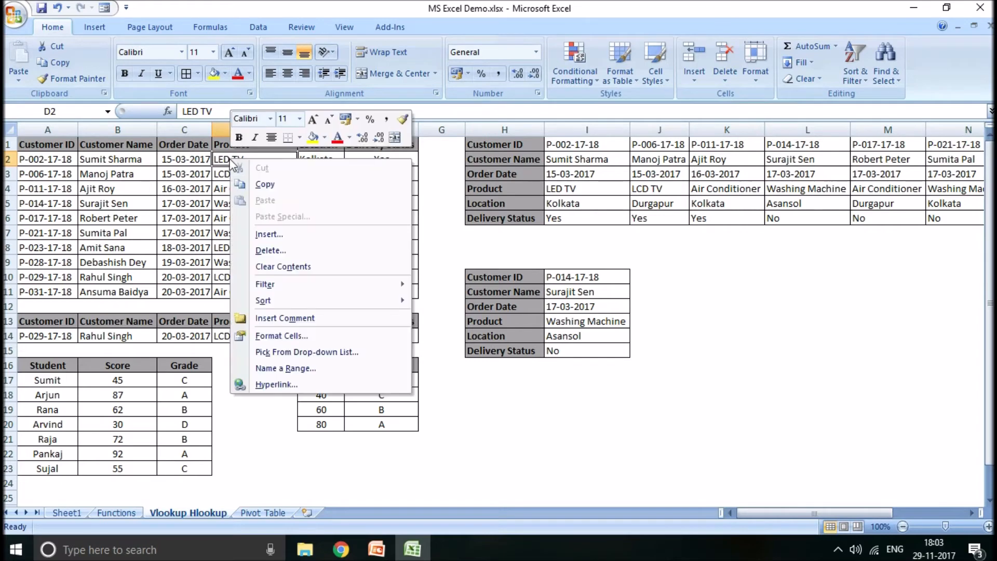
pyautogui.press('Escape')
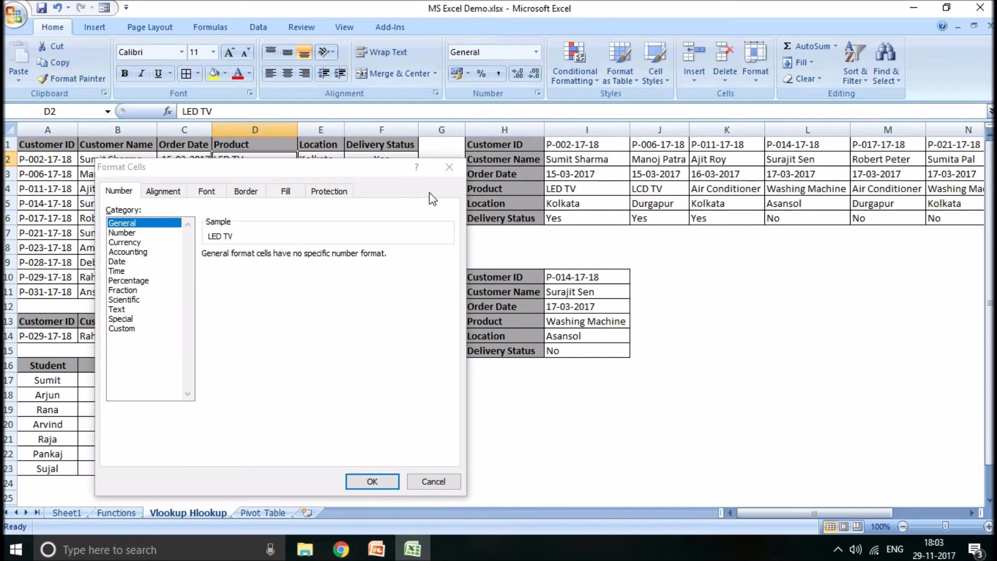
pyautogui.click(449, 167)
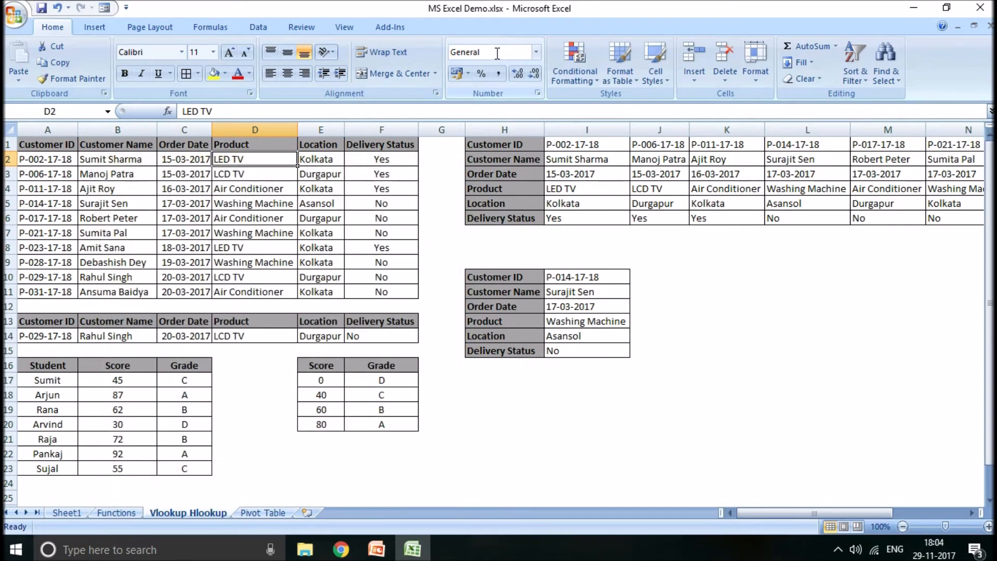
# - Compare the formats of C2 and D2, and review the Number, Currency, Accounting, Date, Time and Percentage categories for D2 without applying any
pyautogui.click(174, 164)
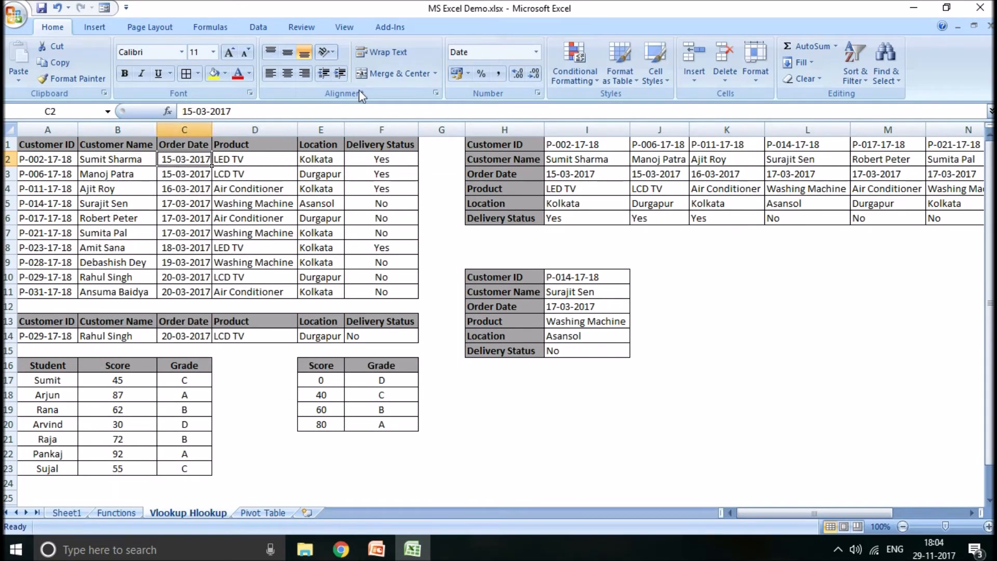
pyautogui.click(270, 157)
pyautogui.rightClick(265, 159)
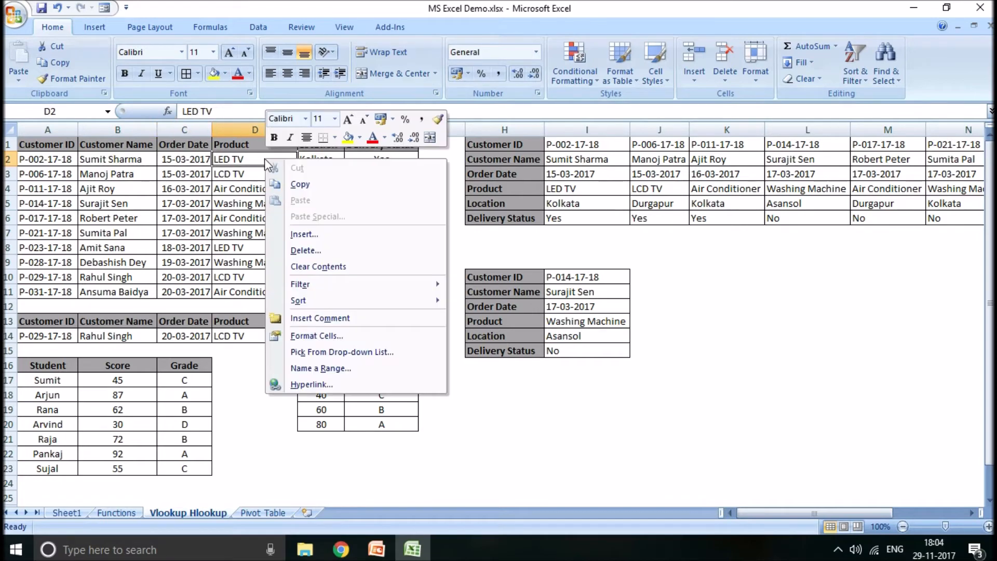
pyautogui.click(316, 336)
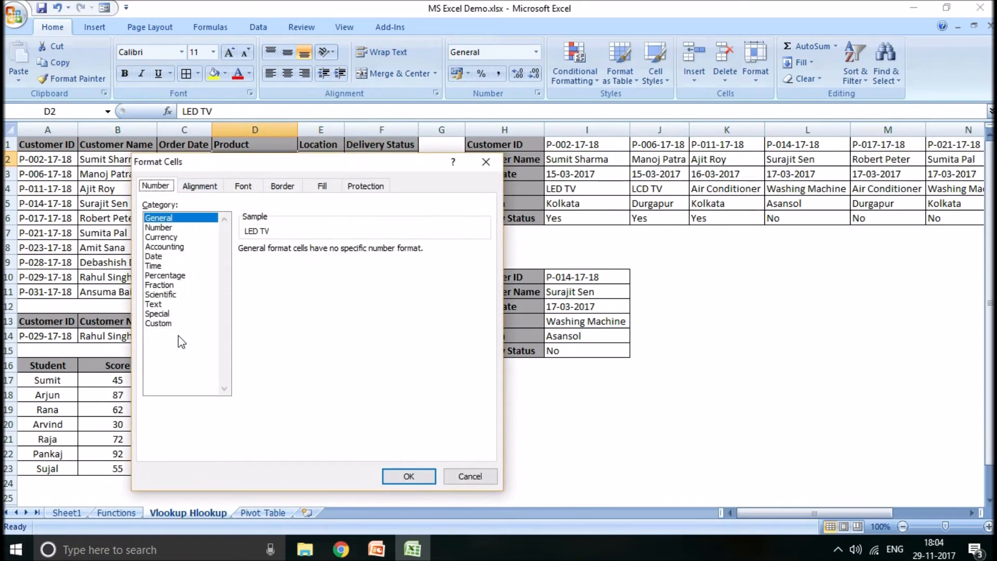
pyautogui.click(160, 229)
pyautogui.click(161, 238)
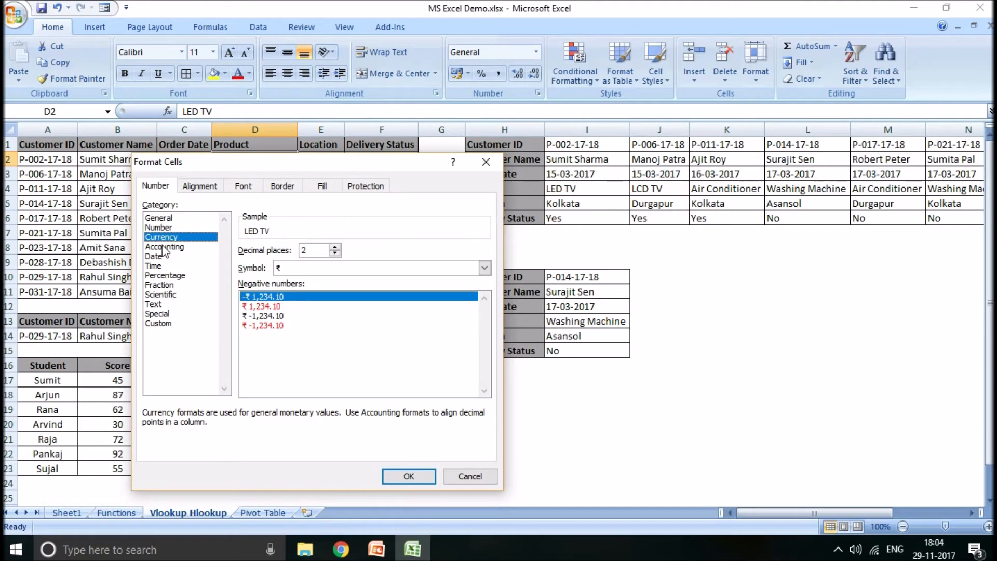
pyautogui.click(163, 248)
pyautogui.click(155, 256)
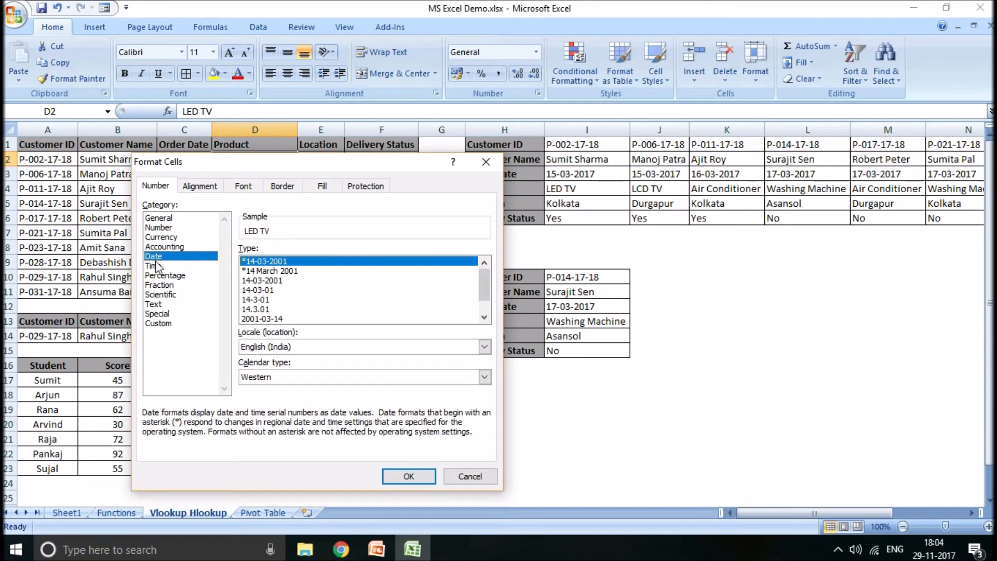
pyautogui.click(155, 266)
pyautogui.click(158, 275)
pyautogui.click(156, 256)
pyautogui.click(487, 161)
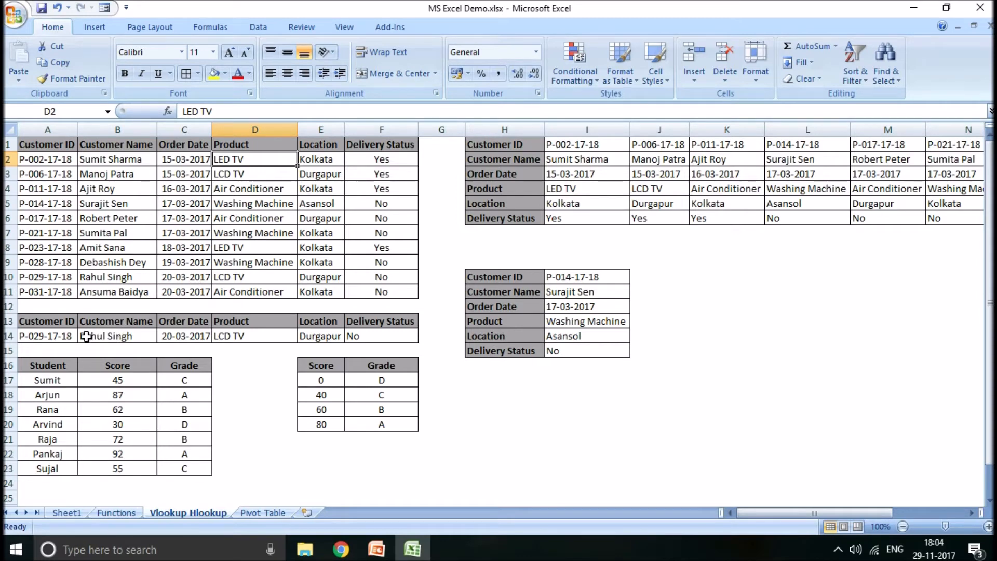
# - Browse the list of customer IDs offered by the drop-down in A14 without choosing another one
pyautogui.click(52, 334)
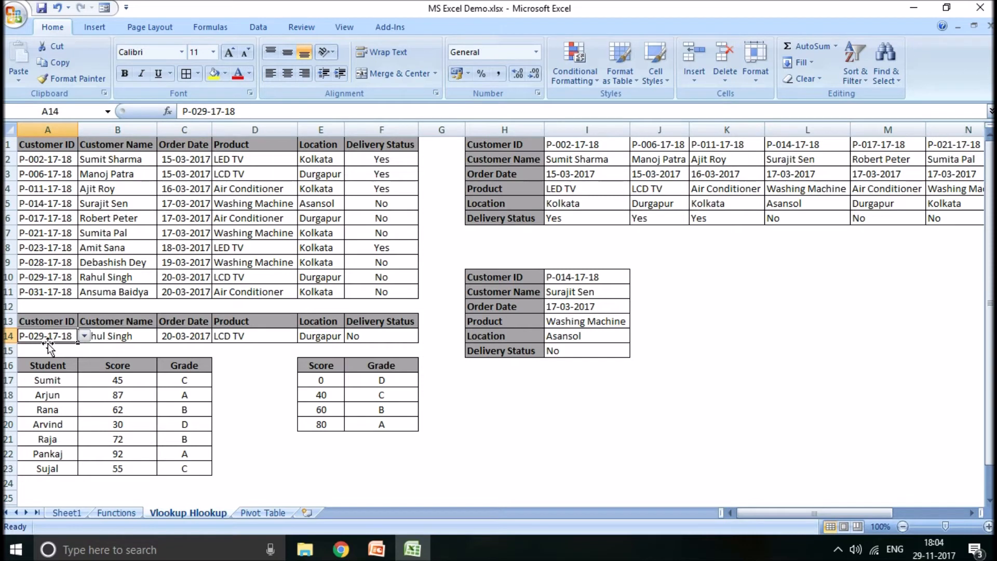
pyautogui.click(84, 337)
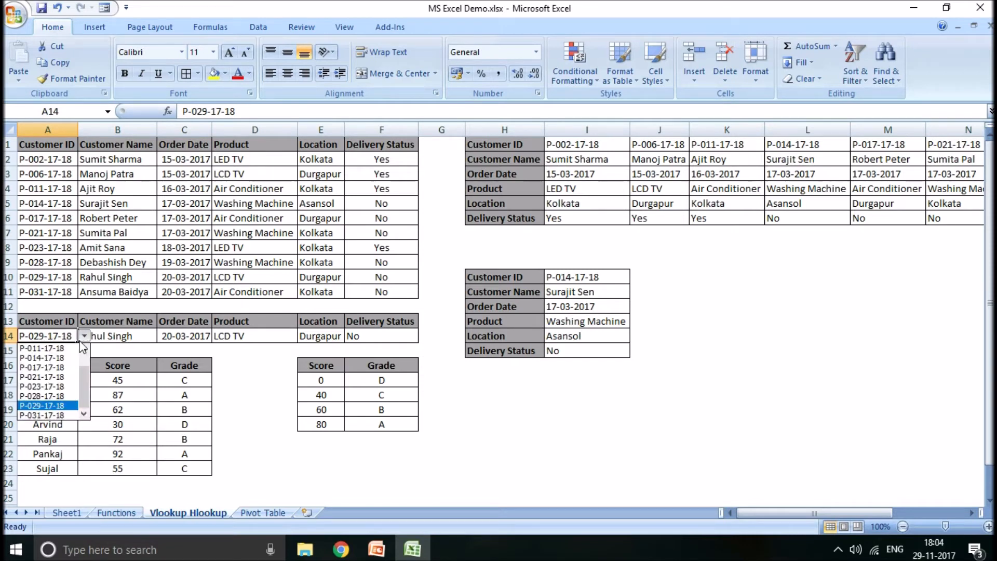
pyautogui.moveTo(87, 383); pyautogui.dragTo(83, 353)
pyautogui.click(274, 393)
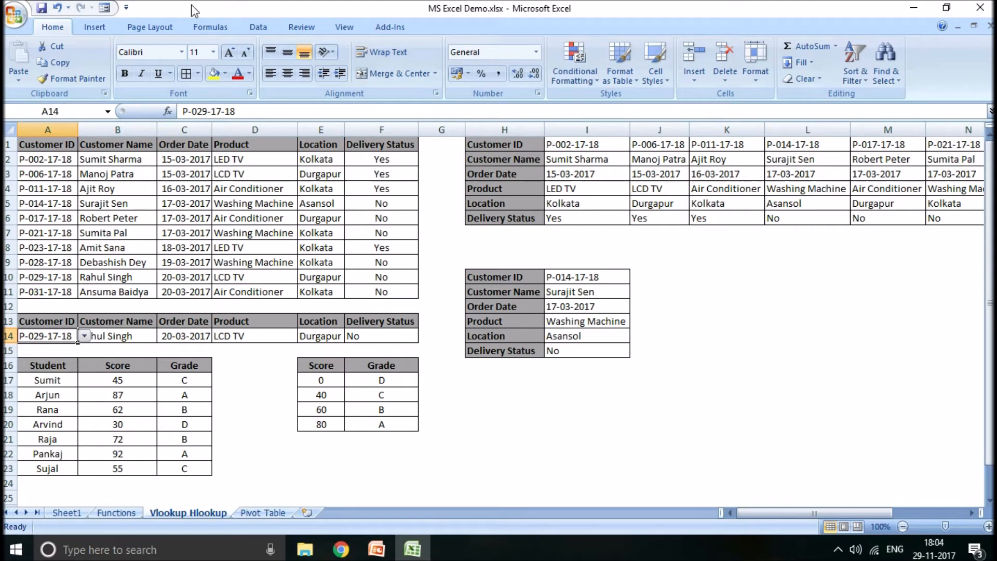
# - Review the Data Validation settings of A14, including the allowed data types and the list source, and leave them without applying changes
pyautogui.click(262, 27)
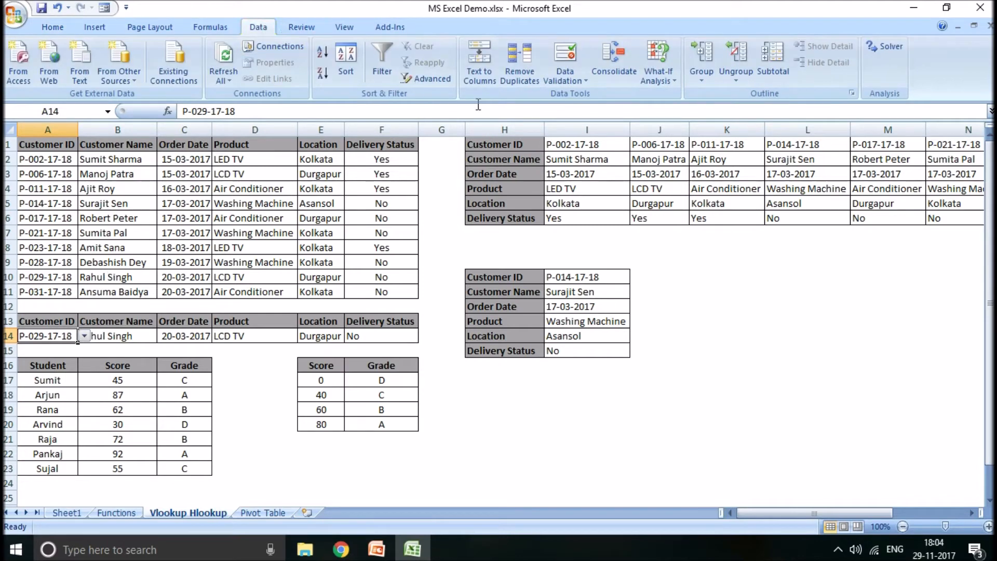
pyautogui.click(568, 68)
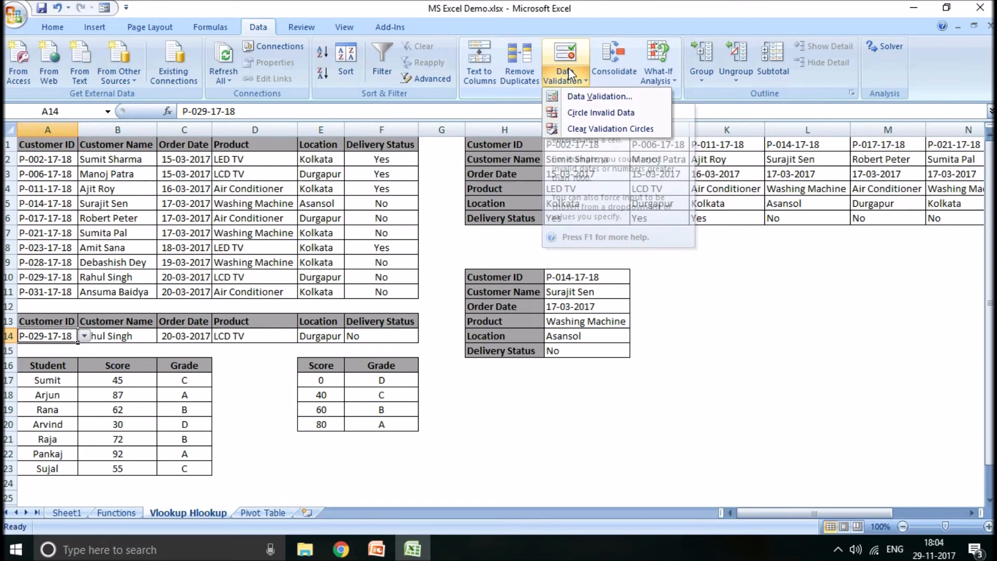
pyautogui.click(568, 63)
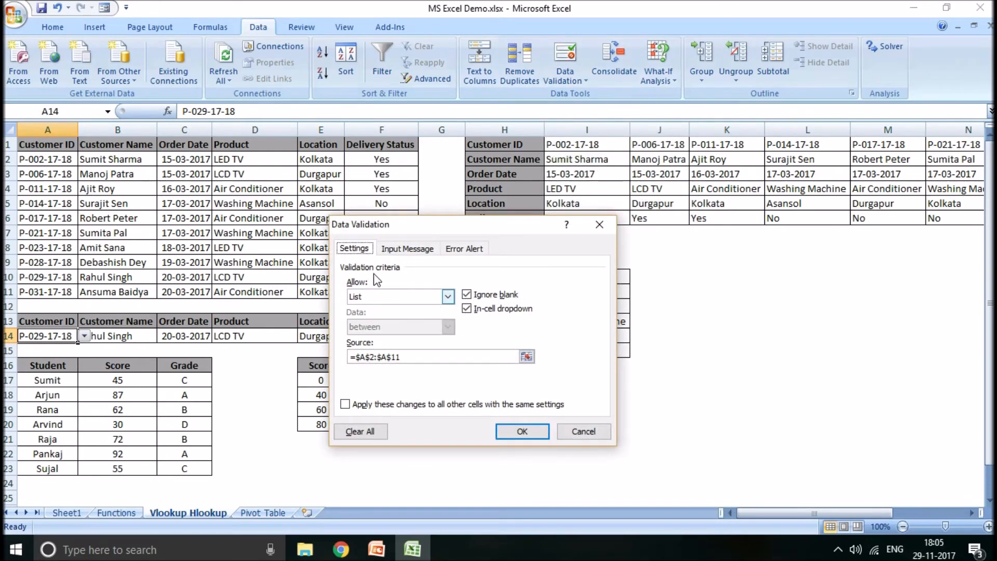
pyautogui.click(448, 296)
pyautogui.click(448, 296)
pyautogui.click(448, 297)
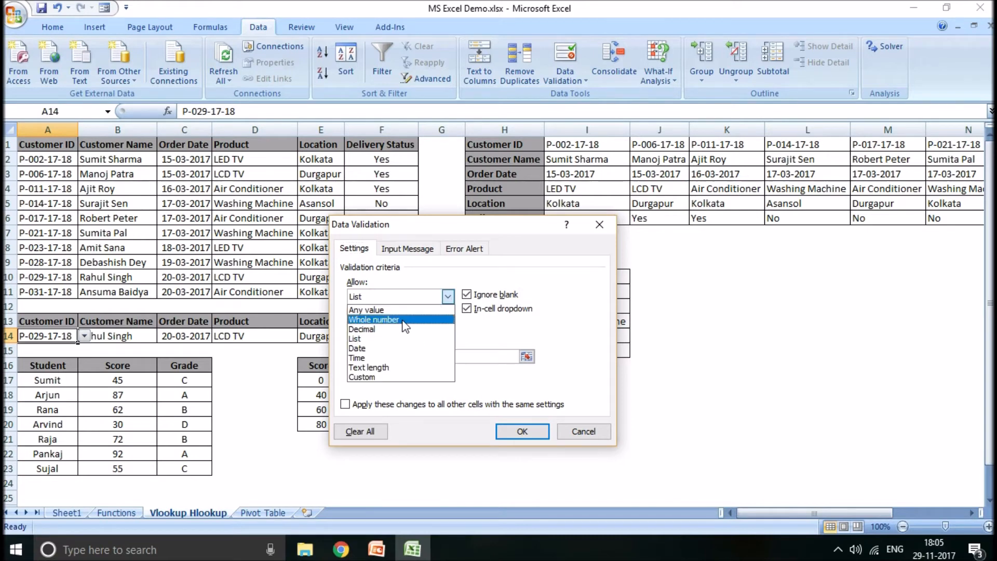
pyautogui.click(395, 342)
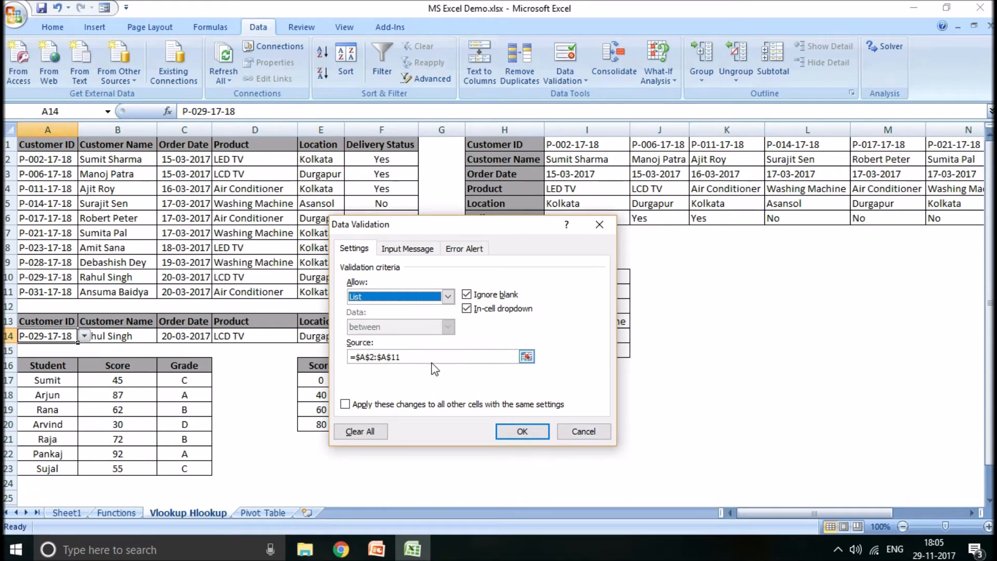
pyautogui.click(567, 427)
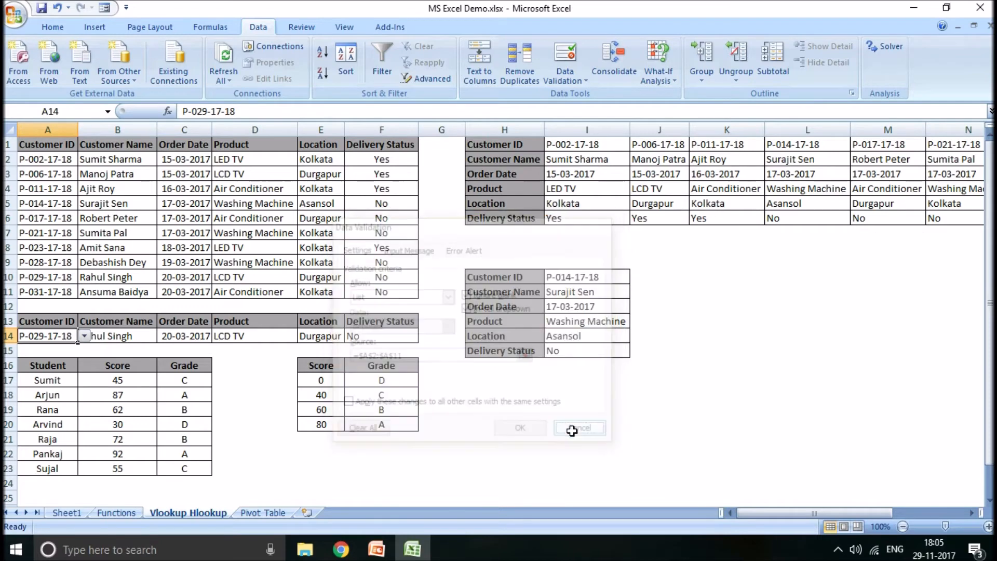
# - Choose the customer ID that matches A6 from the drop-down list in A14
pyautogui.click(84, 336)
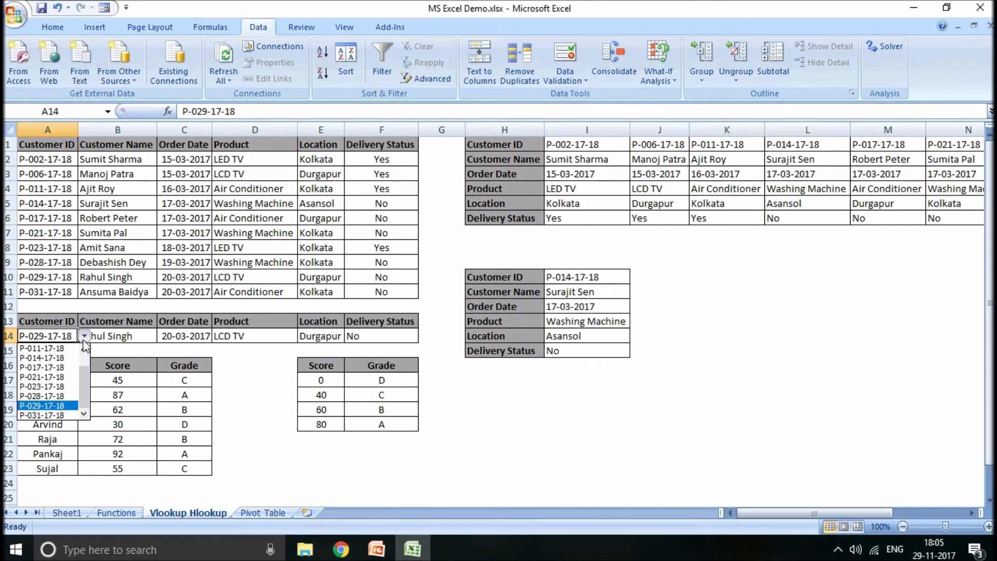
pyautogui.click(47, 367)
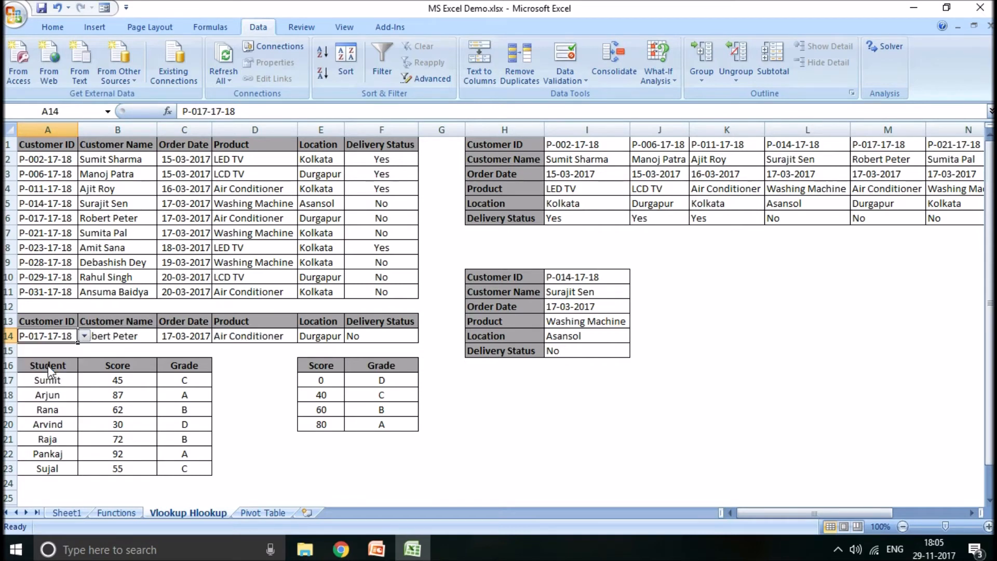
pyautogui.click(162, 351)
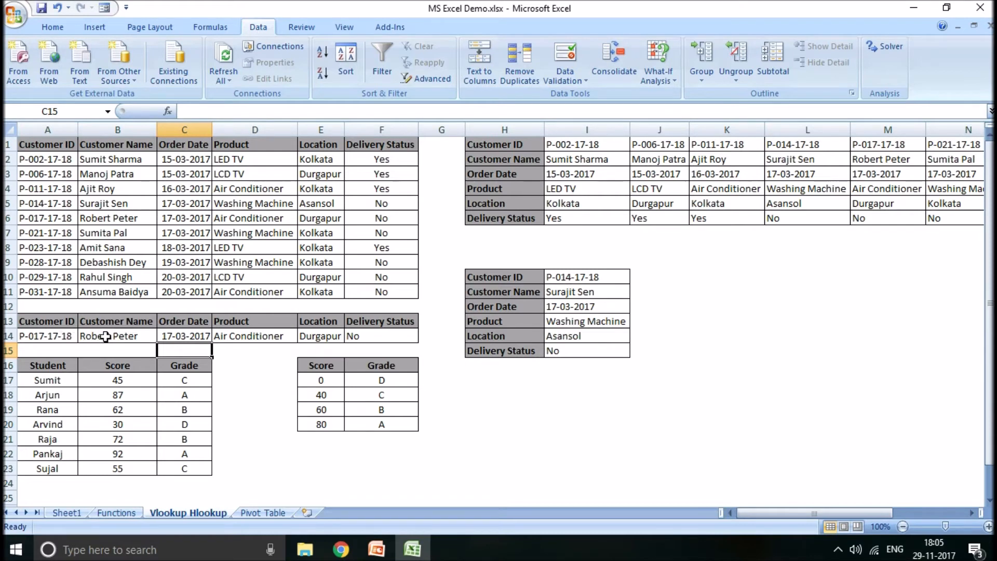
# - Replace the customer name formula in B14 with =VLOOKUP(A14,A2:F11,2,0)
pyautogui.click(105, 337)
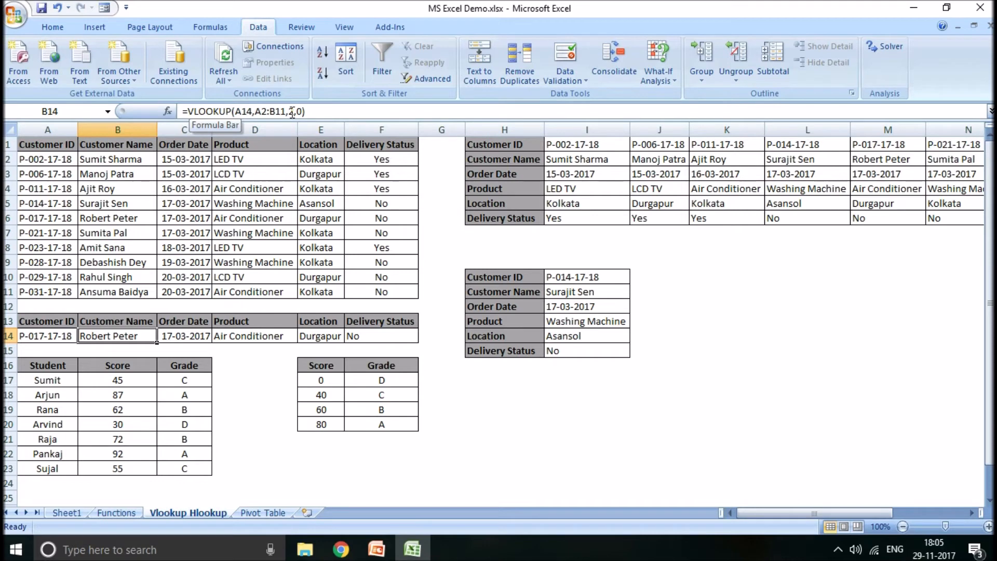
pyautogui.press('Delete')
pyautogui.write('=')
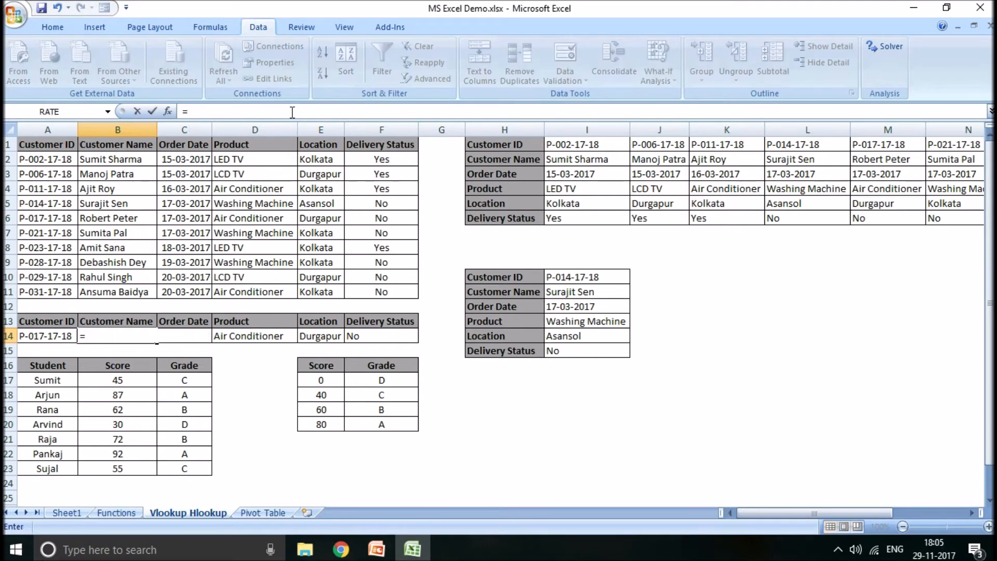
pyautogui.write('vlookup(')
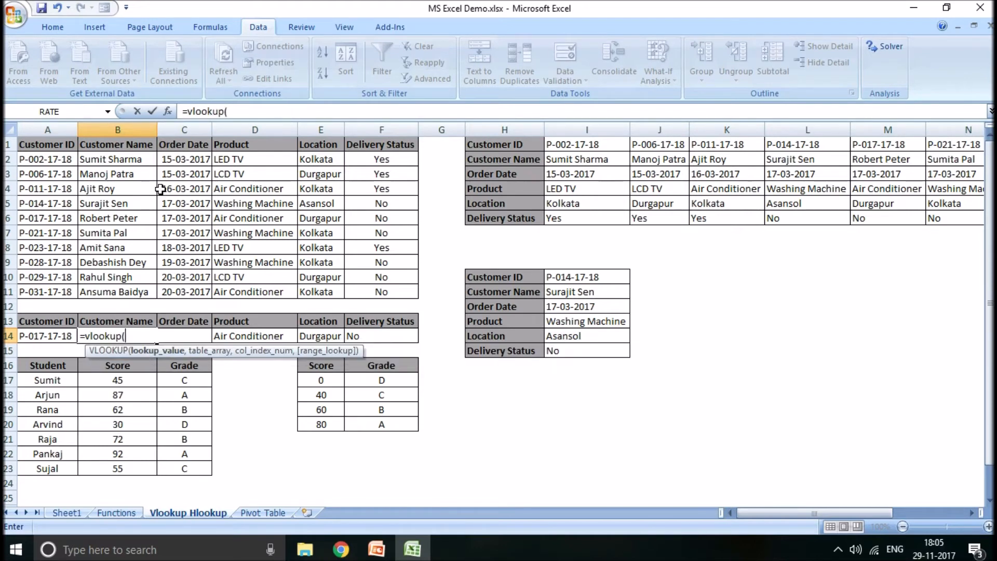
pyautogui.click(55, 339)
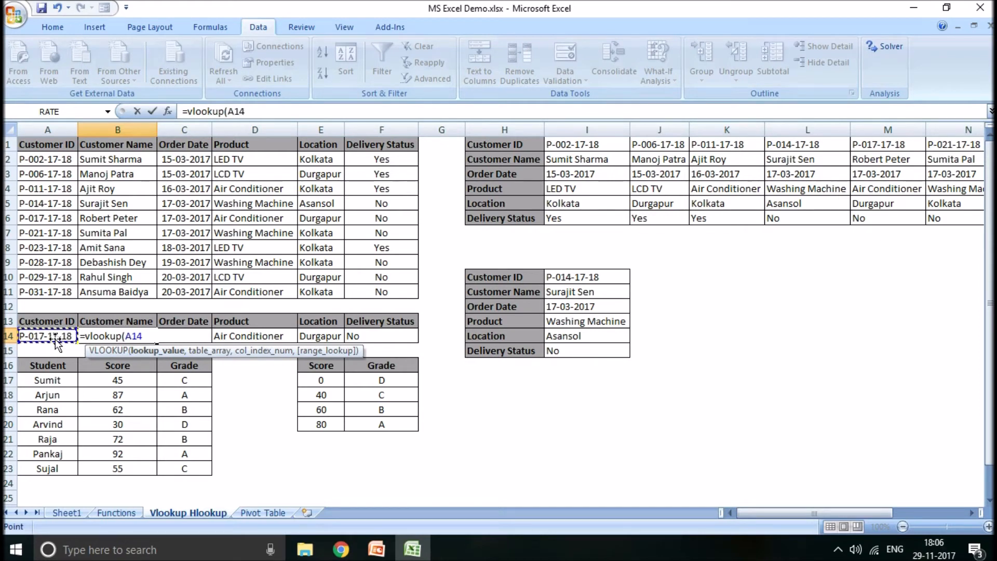
pyautogui.write(',')
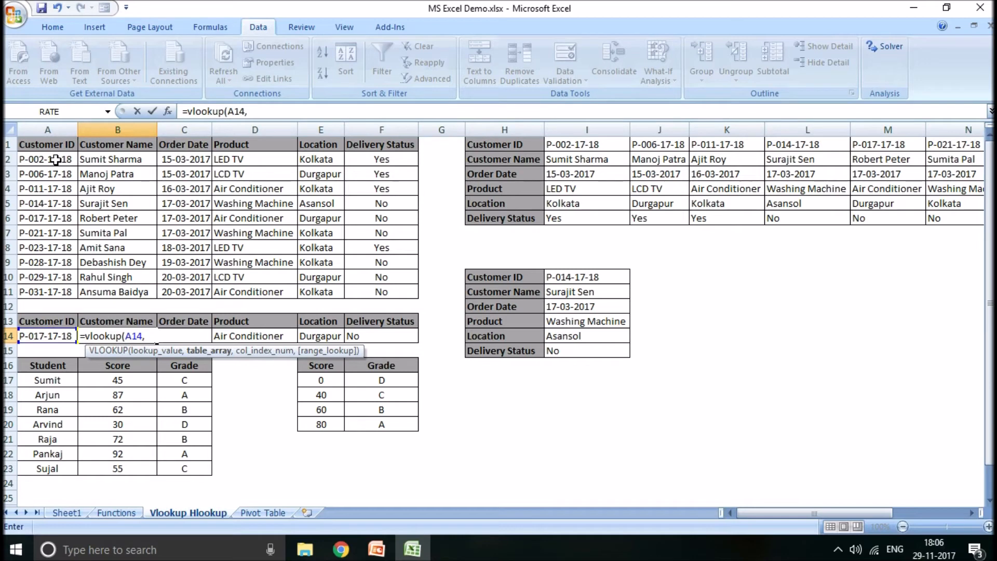
pyautogui.moveTo(55, 160); pyautogui.dragTo(370, 298)
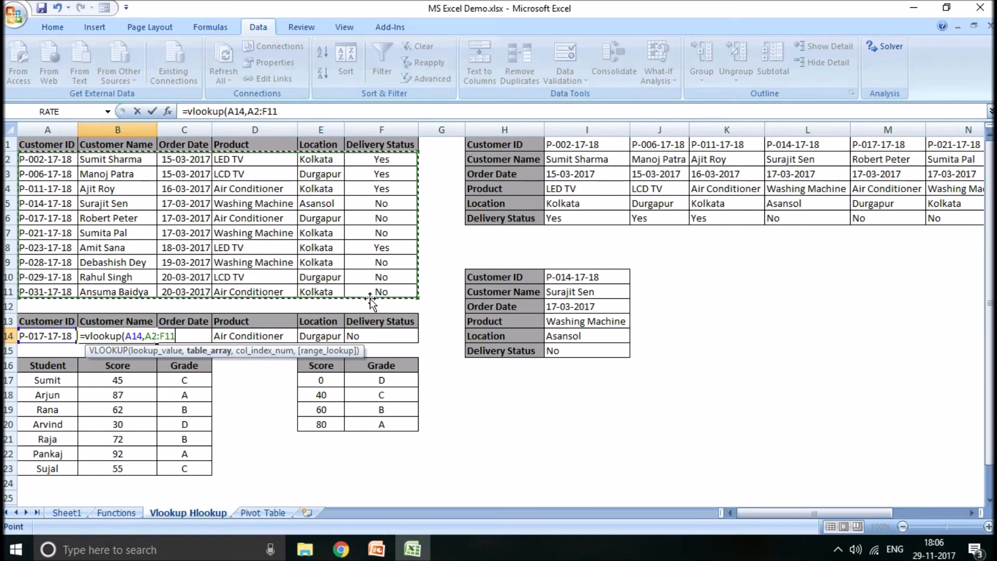
pyautogui.write(',')
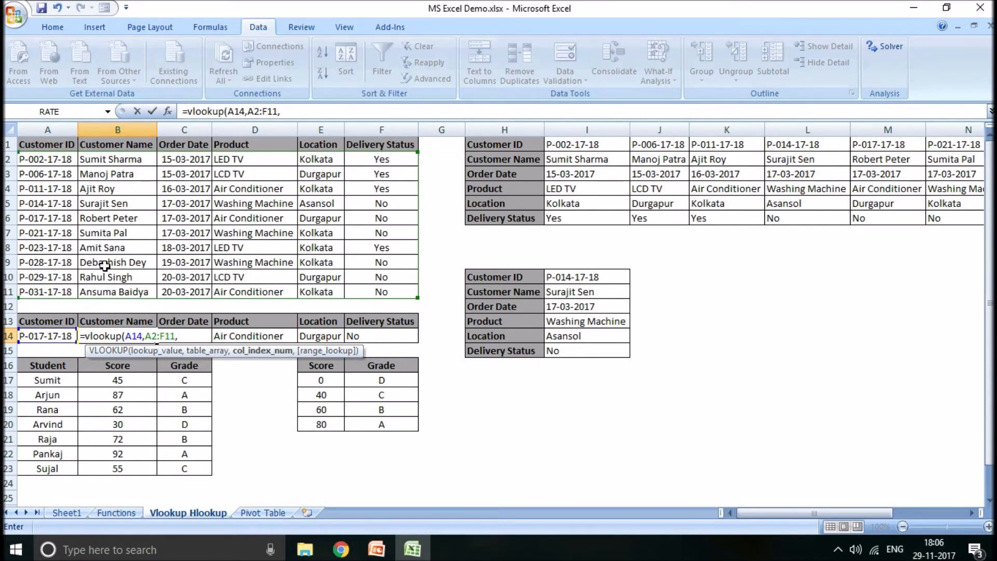
pyautogui.write('2,')
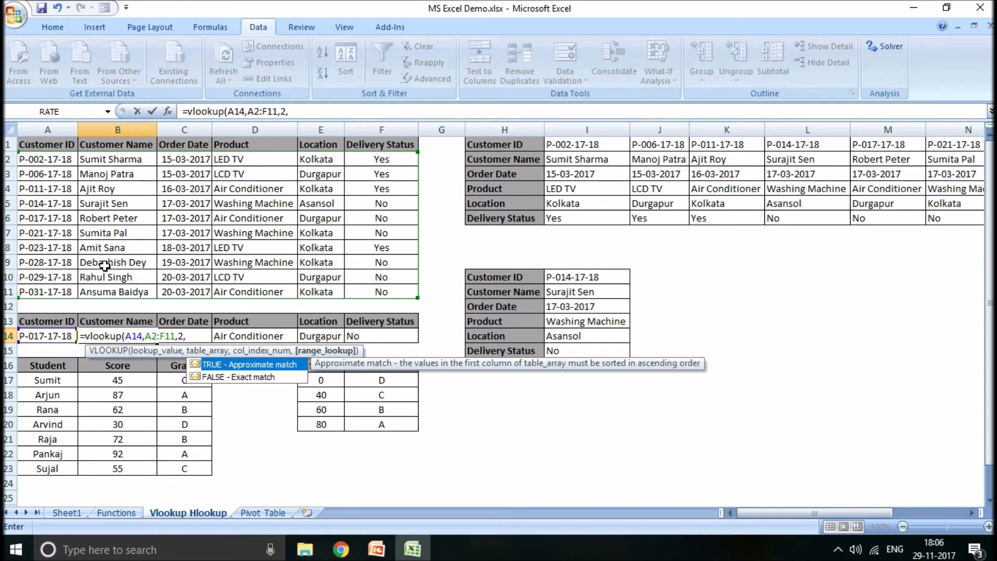
pyautogui.write('0)')
pyautogui.press('Return')
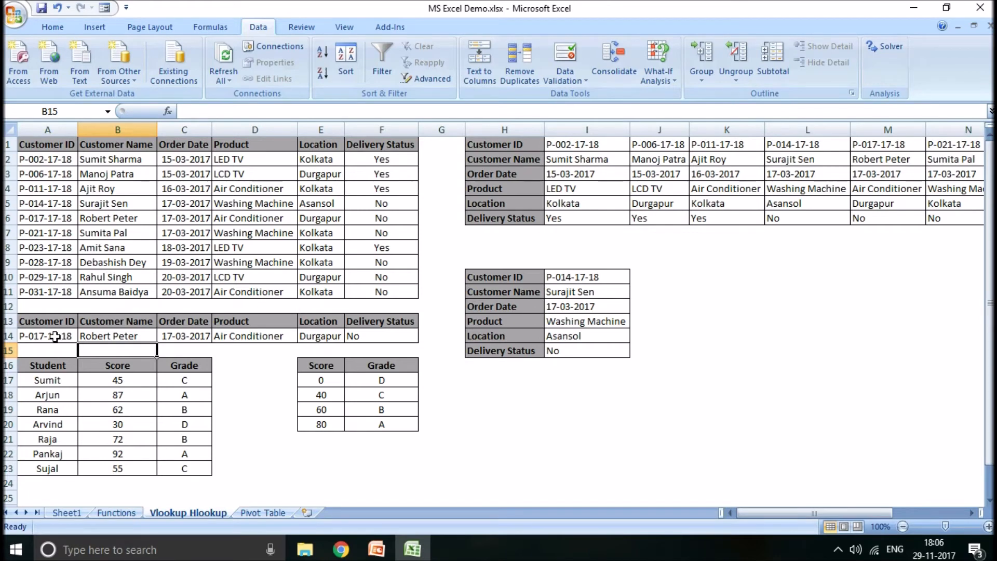
# - Compare the customer name in B14 with the source record in B6, and examine the VLOOKUP formulas in B14, C14 and D14
pyautogui.click(104, 218)
pyautogui.click(116, 338)
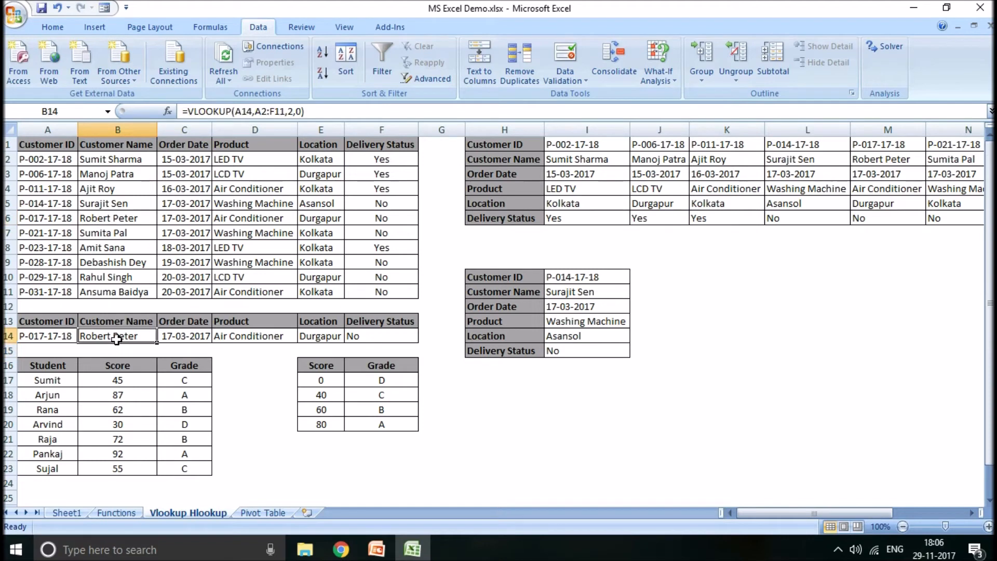
pyautogui.press('Right')
pyautogui.press('Right')
pyautogui.press('Right')
pyautogui.press('Right')
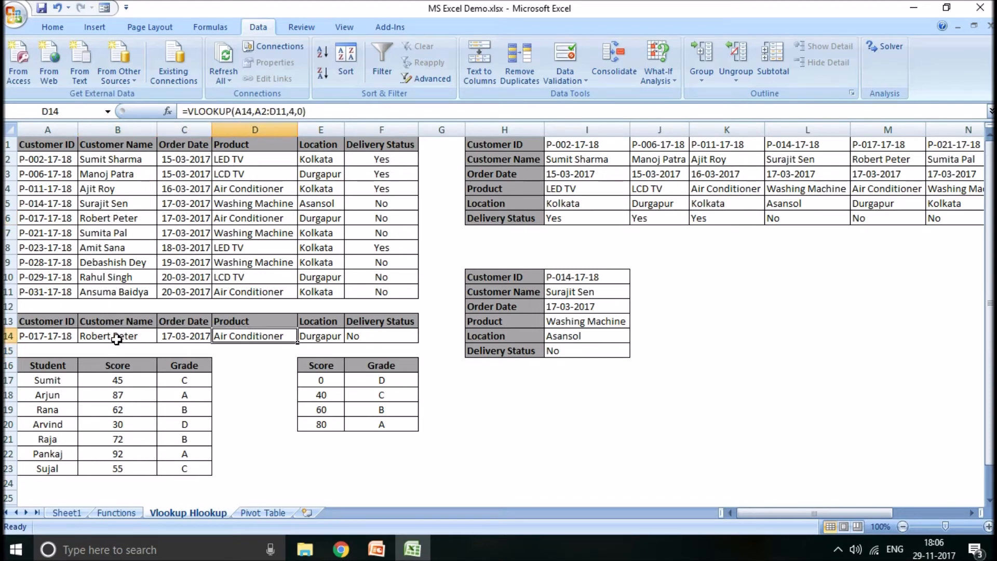
pyautogui.press('Left')
pyautogui.press('Left')
pyautogui.press('Left')
pyautogui.press('Left')
pyautogui.press('Right')
pyautogui.press('Right')
pyautogui.press('Right')
pyautogui.press('Right')
pyautogui.press('Left')
pyautogui.press('Left')
pyautogui.press('Left')
pyautogui.press('Left')
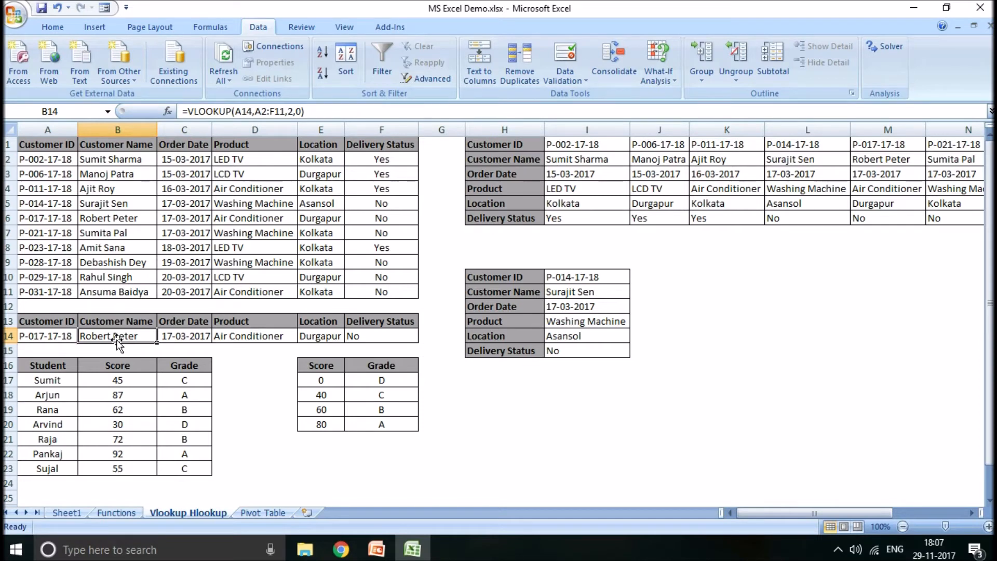
# - Inspect the arguments of the B14 VLOOKUP, and check the order date formula in C14 against the matching customer ID in A6
pyautogui.doubleClick(117, 338)
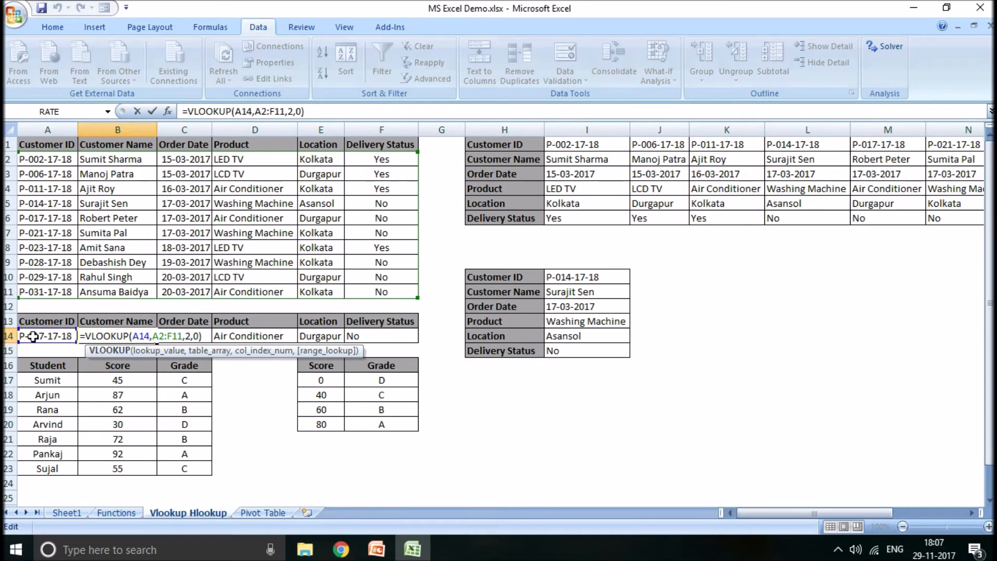
pyautogui.hotkey('ctrl', 'Return')
pyautogui.click(192, 336)
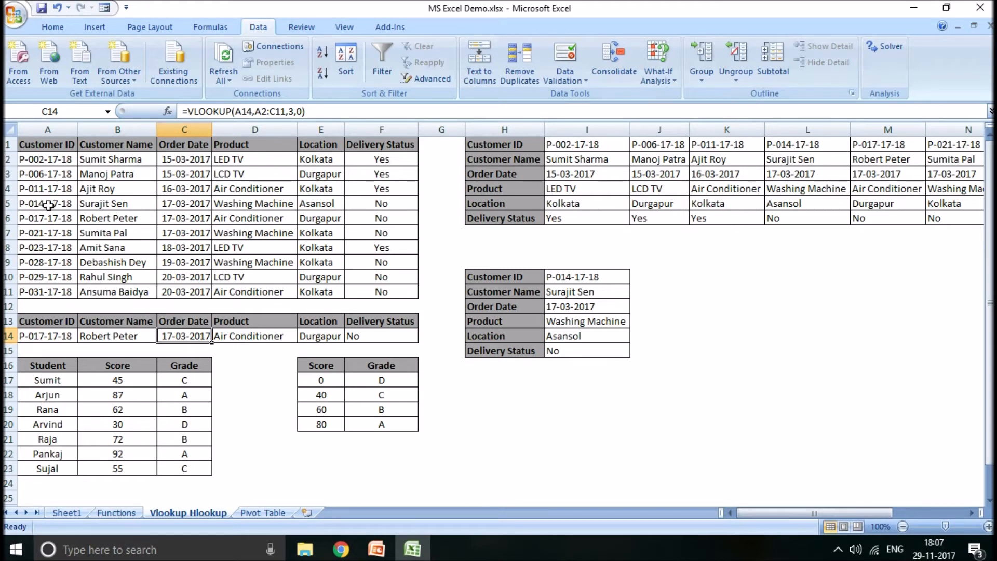
pyautogui.click(48, 221)
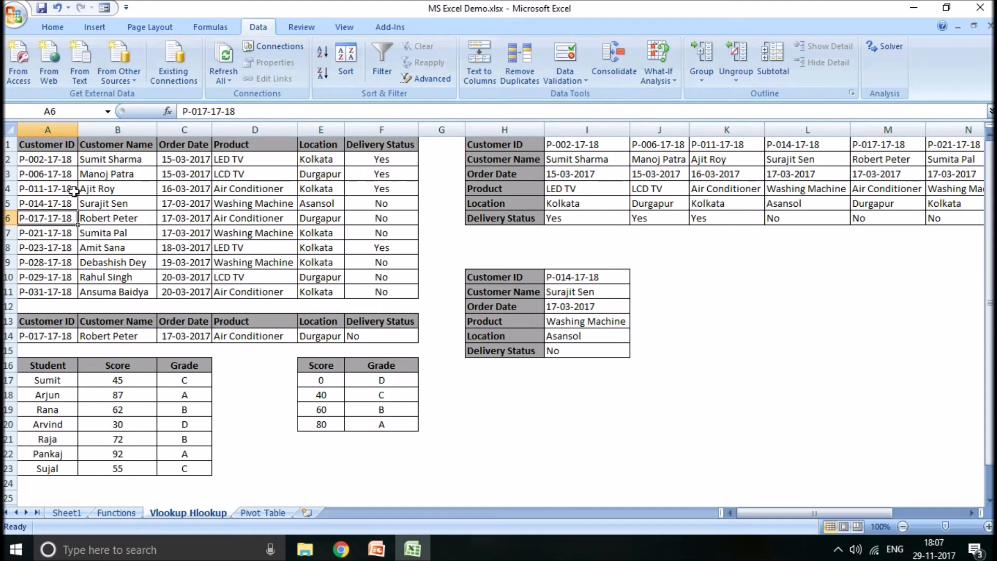
pyautogui.click(185, 337)
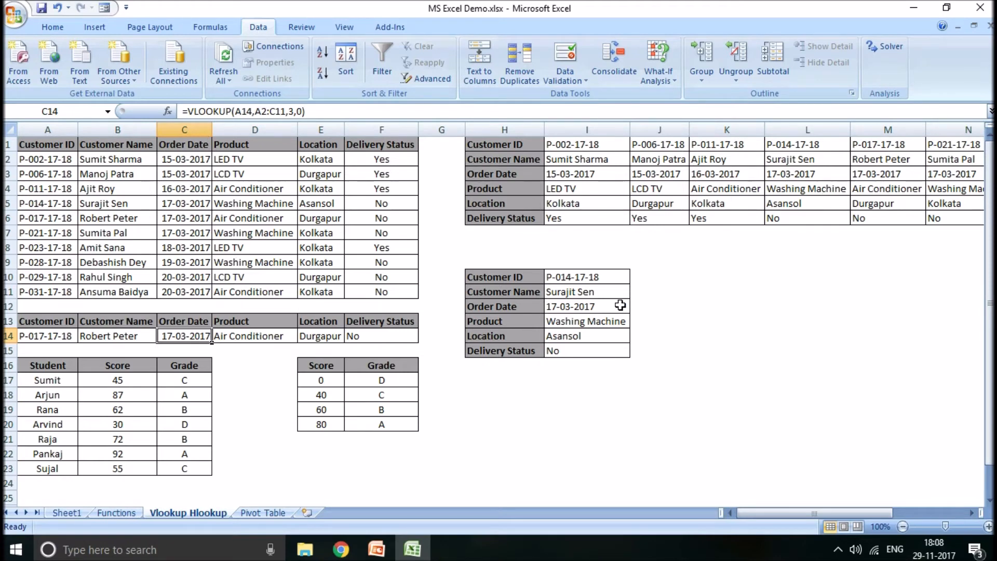
# - Inspect the lookup value and table array arguments of the customer name HLOOKUP formula in I11
pyautogui.click(582, 290)
pyautogui.click(578, 275)
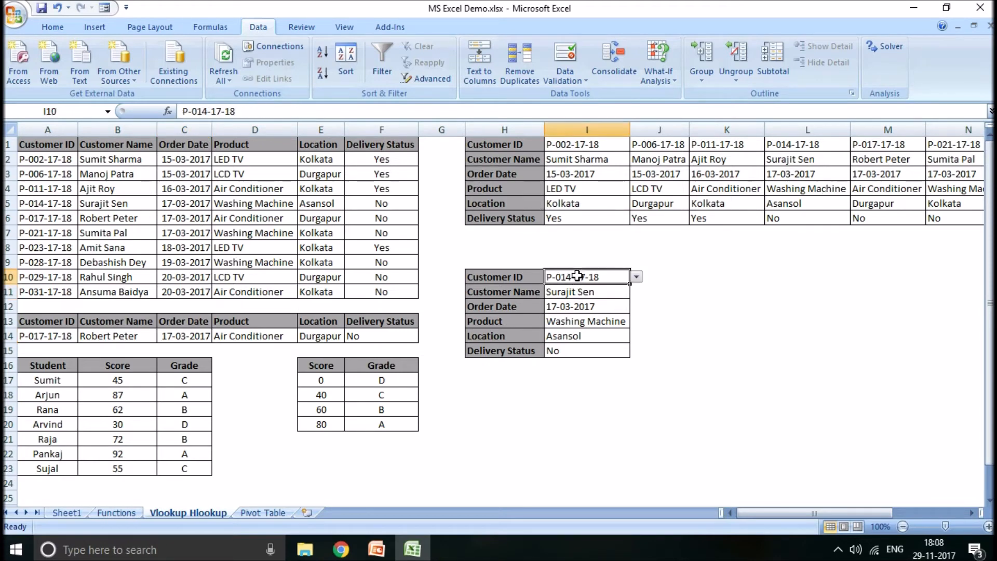
pyautogui.doubleClick(573, 297)
pyautogui.click(574, 293)
pyautogui.click(572, 283)
pyautogui.doubleClick(567, 291)
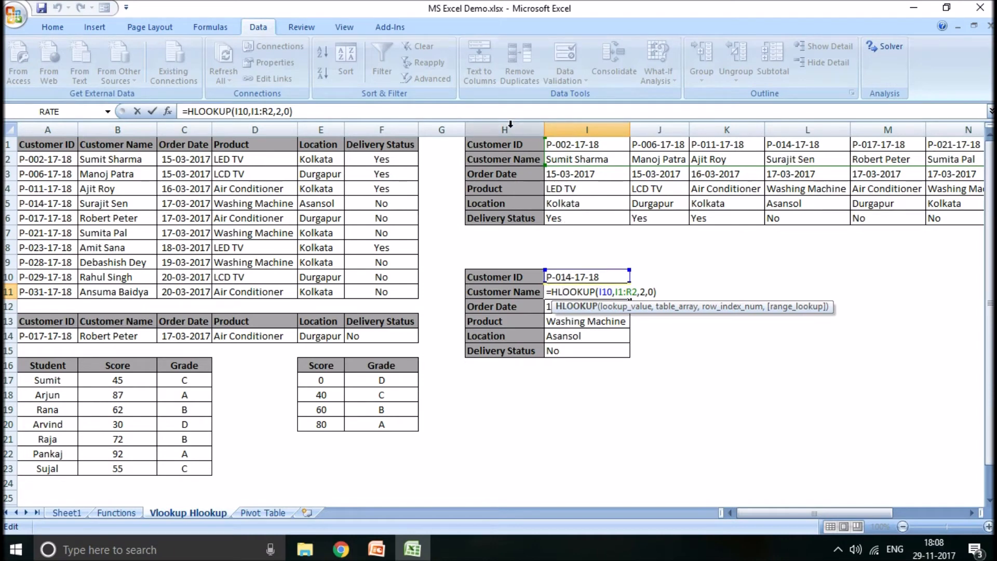
pyautogui.click(607, 293)
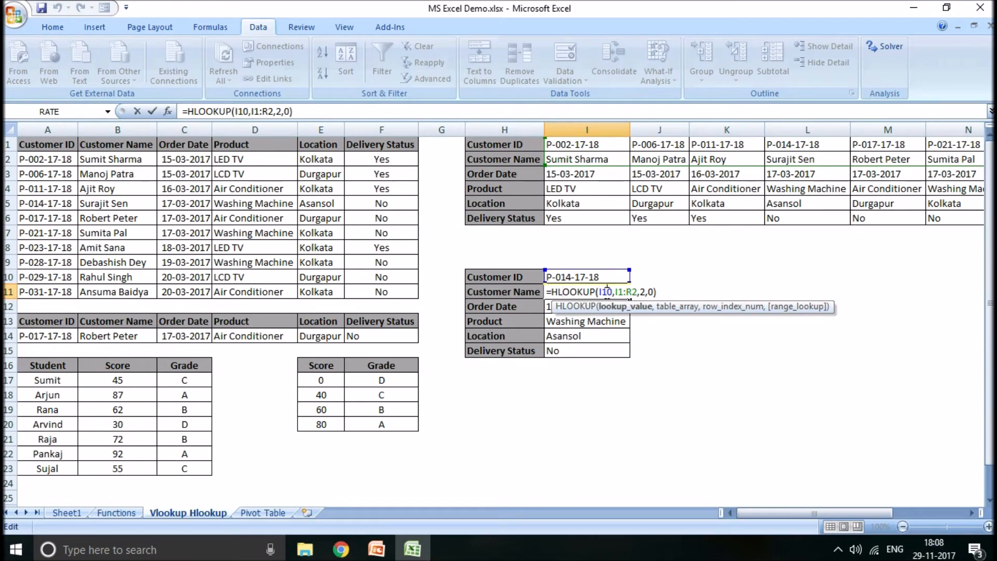
pyautogui.click(625, 293)
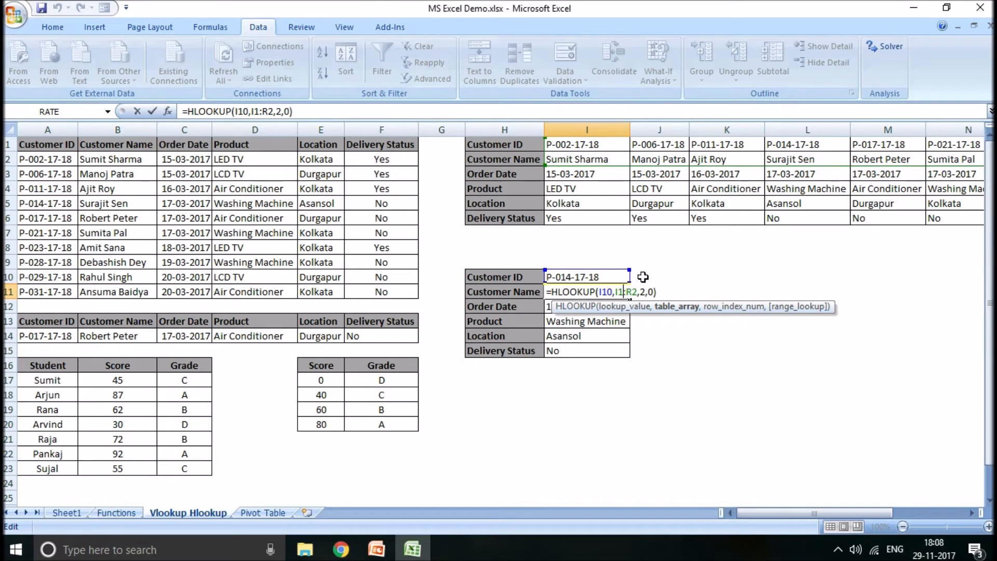
pyautogui.press('Return')
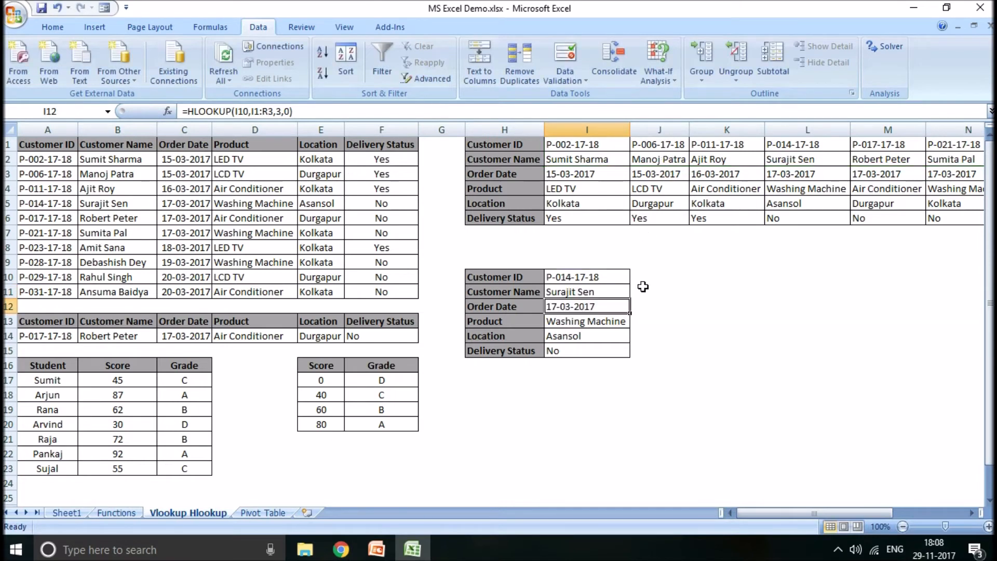
# - Compare the customer ID in I10 and the name in I11 with the matching source record in column L
pyautogui.click(602, 276)
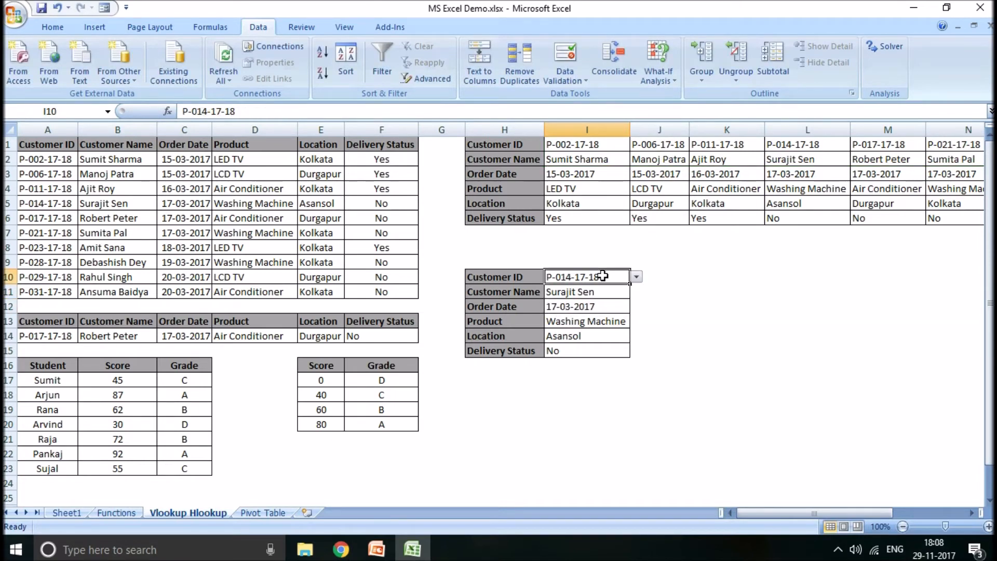
pyautogui.click(830, 144)
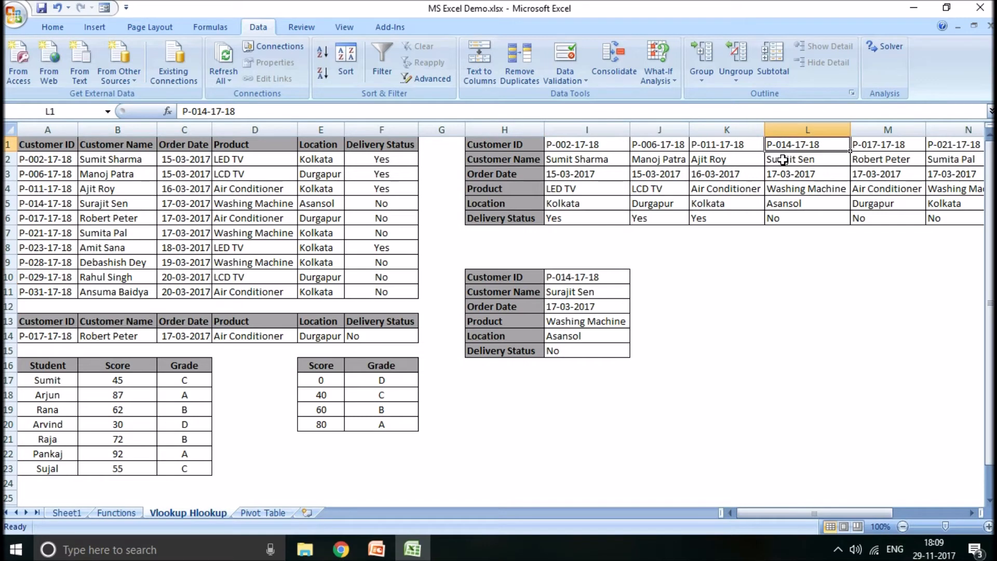
pyautogui.click(597, 291)
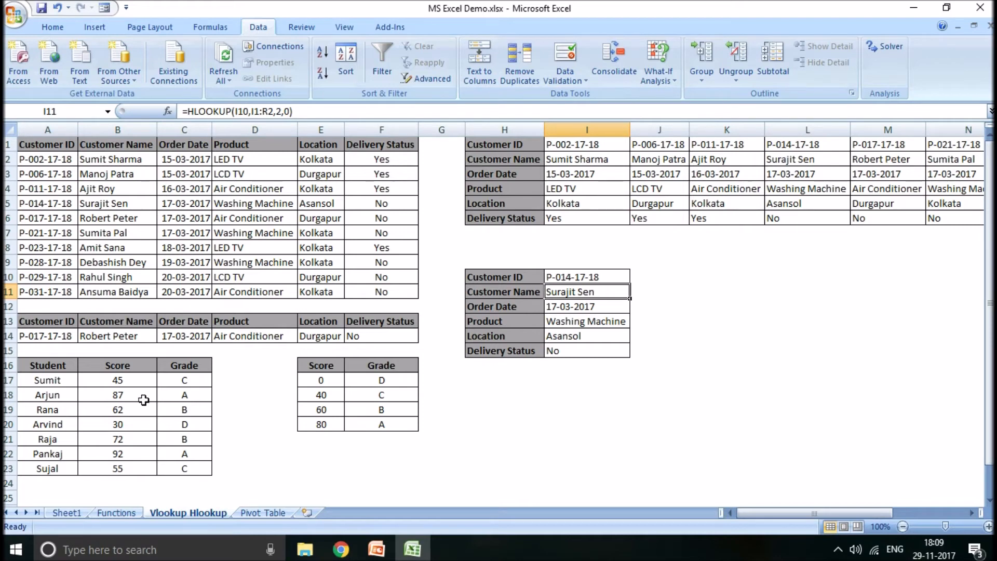
# - Examine the grade VLOOKUP in C17, including its lookup score in B17, table array and range lookup argument
pyautogui.click(136, 379)
pyautogui.click(207, 379)
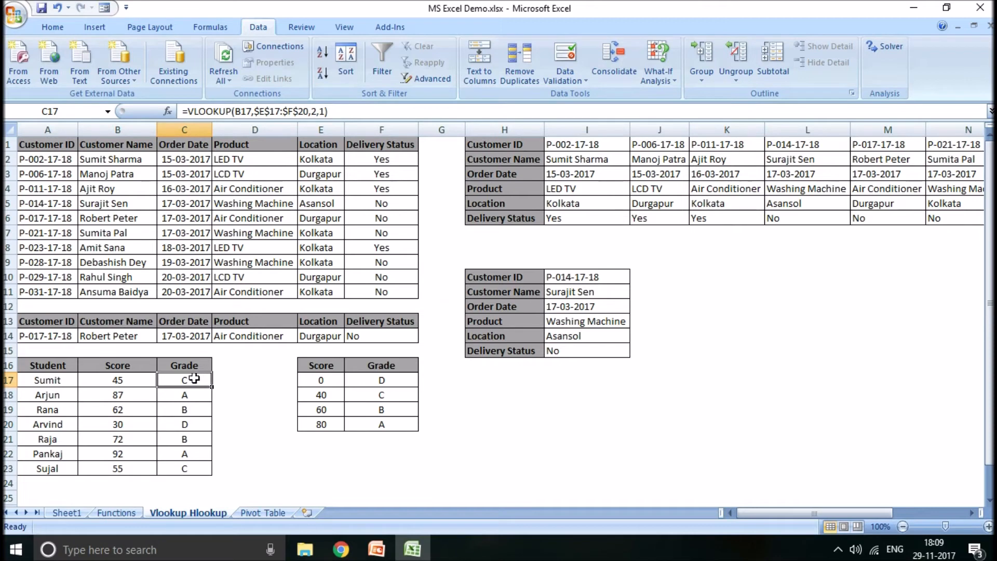
pyautogui.doubleClick(194, 379)
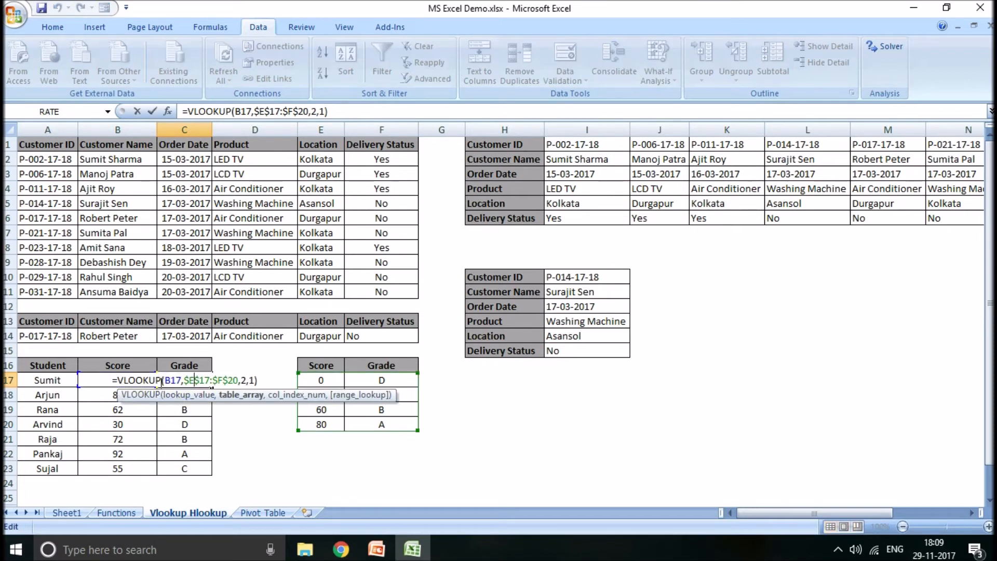
pyautogui.hotkey('ctrl', 'Return')
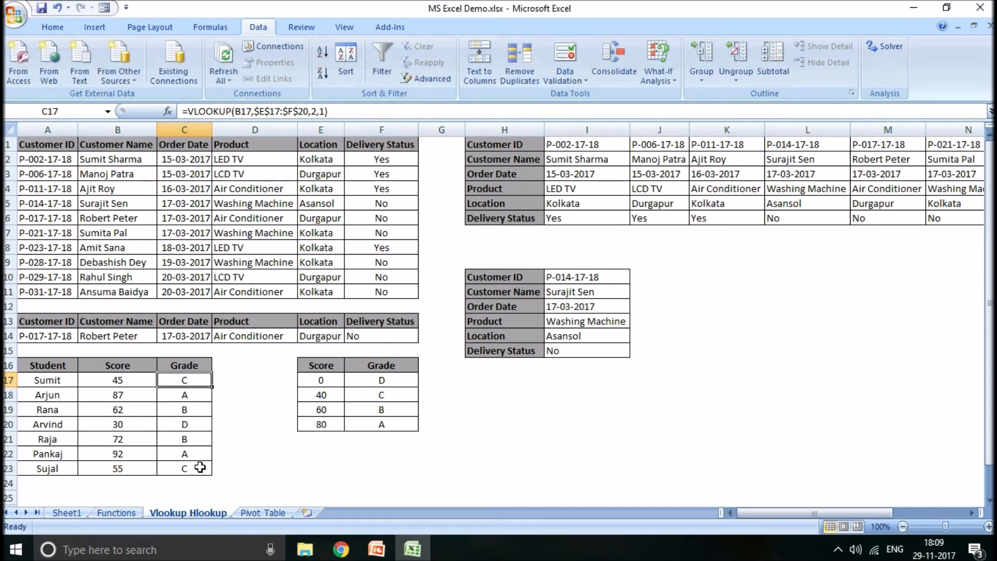
pyautogui.click(129, 379)
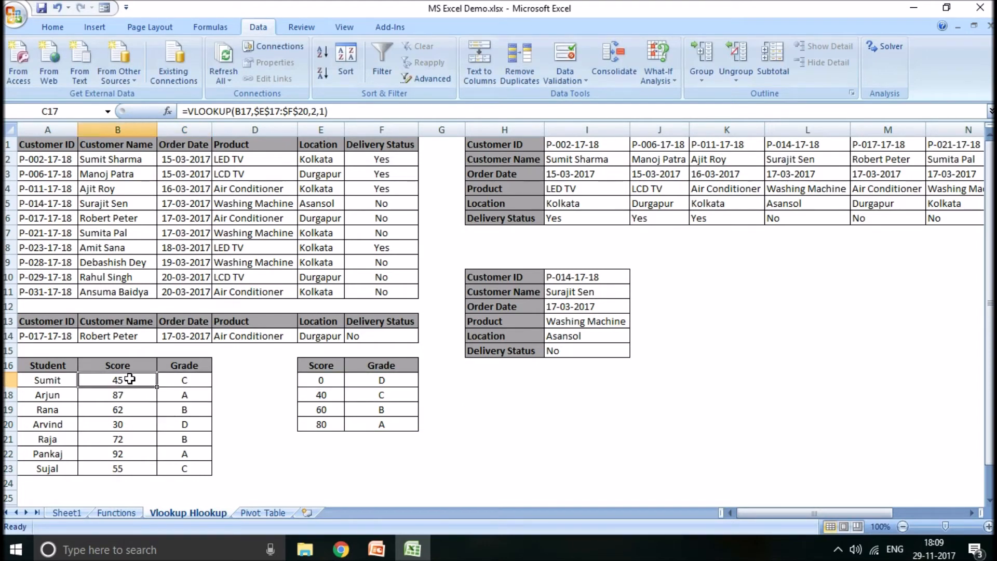
pyautogui.click(196, 383)
pyautogui.doubleClick(196, 383)
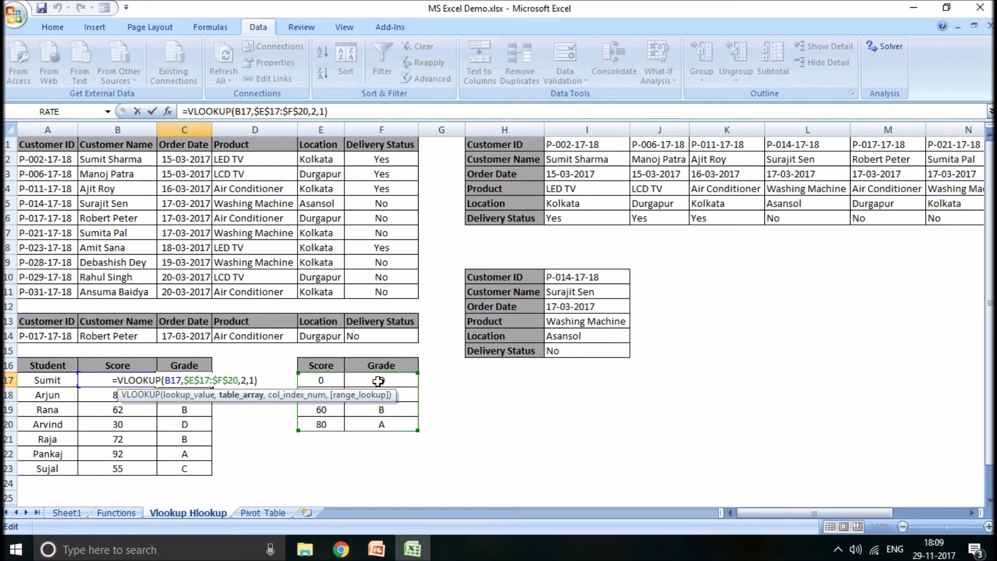
pyautogui.click(251, 381)
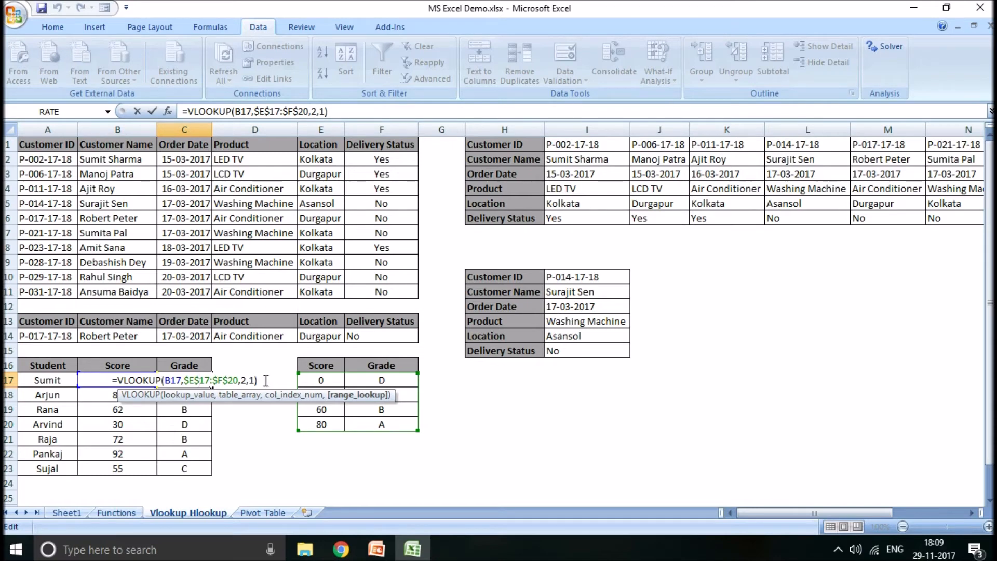
pyautogui.press('Return')
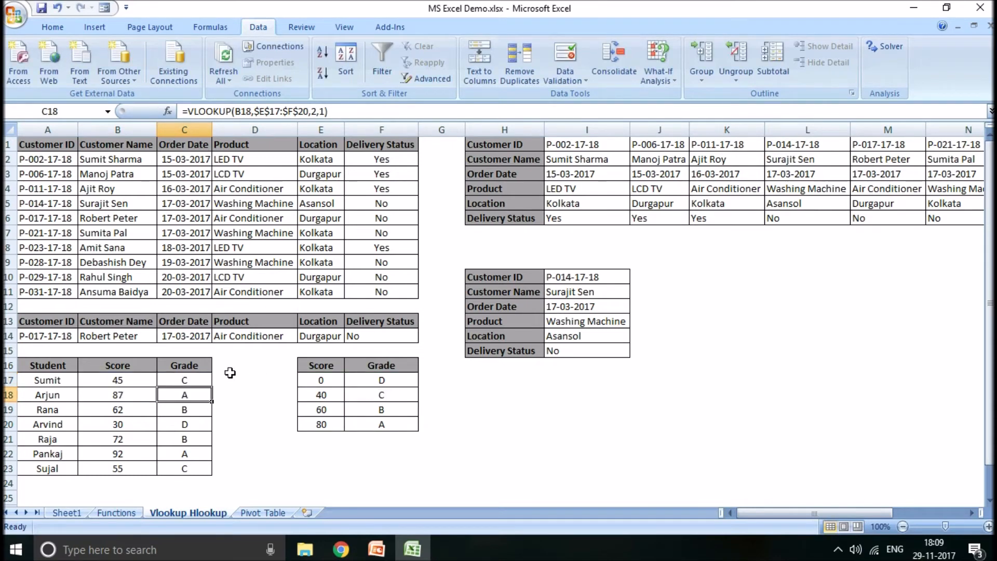
# - Check the student grades in C17 to C21 against the 40 and 60 score bands in the grade table
pyautogui.click(324, 397)
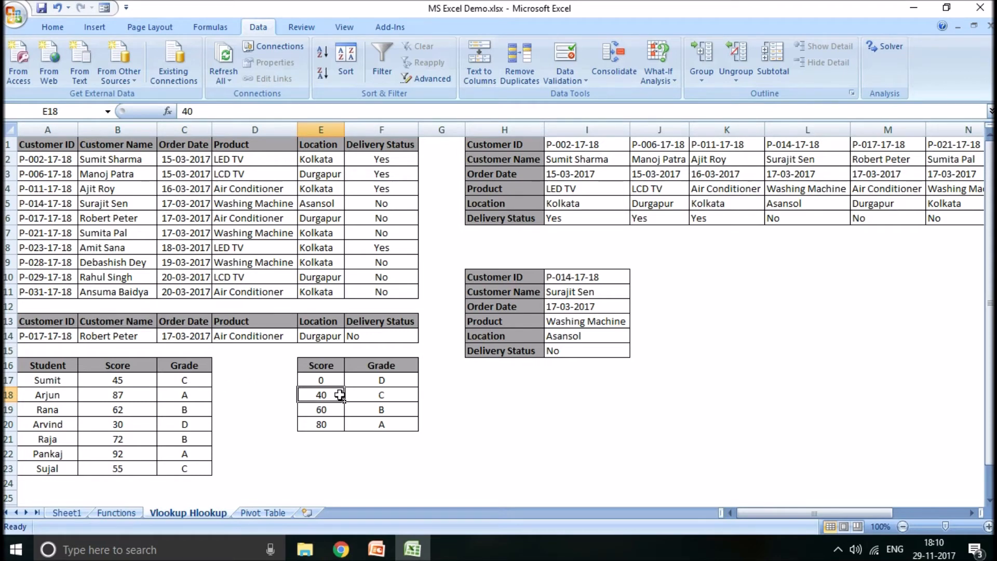
pyautogui.click(359, 394)
pyautogui.click(201, 379)
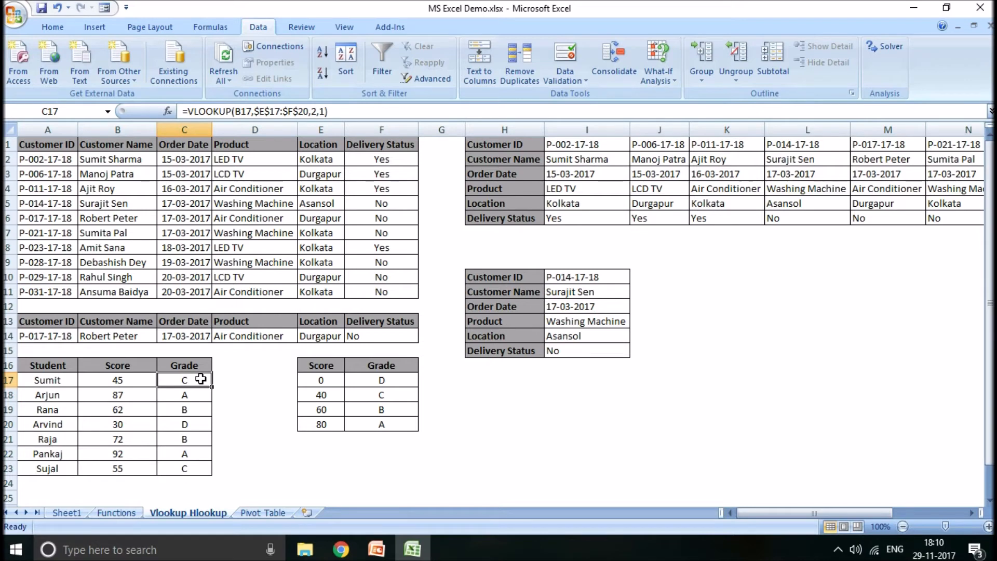
pyautogui.press('Down')
pyautogui.press('Down')
pyautogui.press('Down')
pyautogui.press('Down')
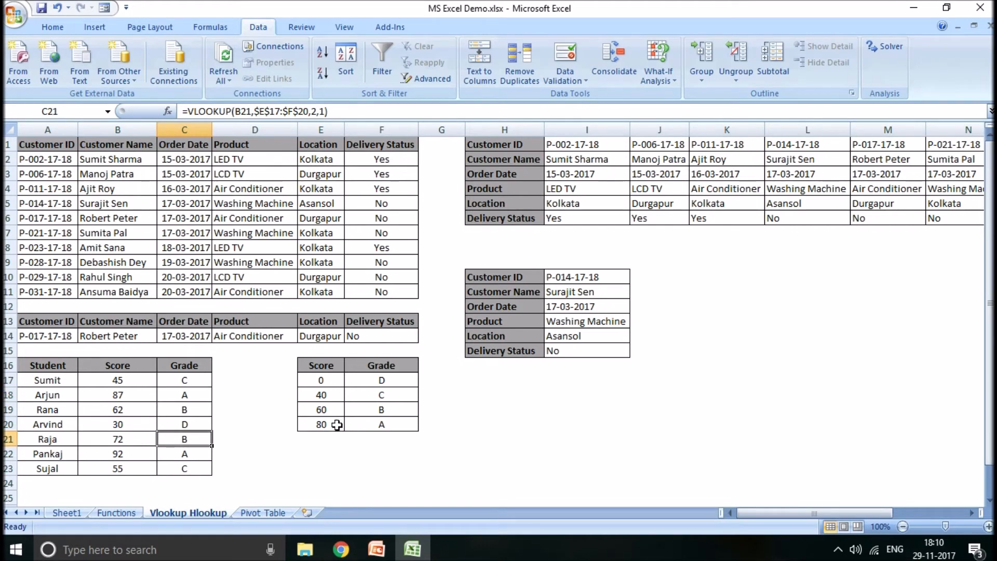
pyautogui.click(375, 413)
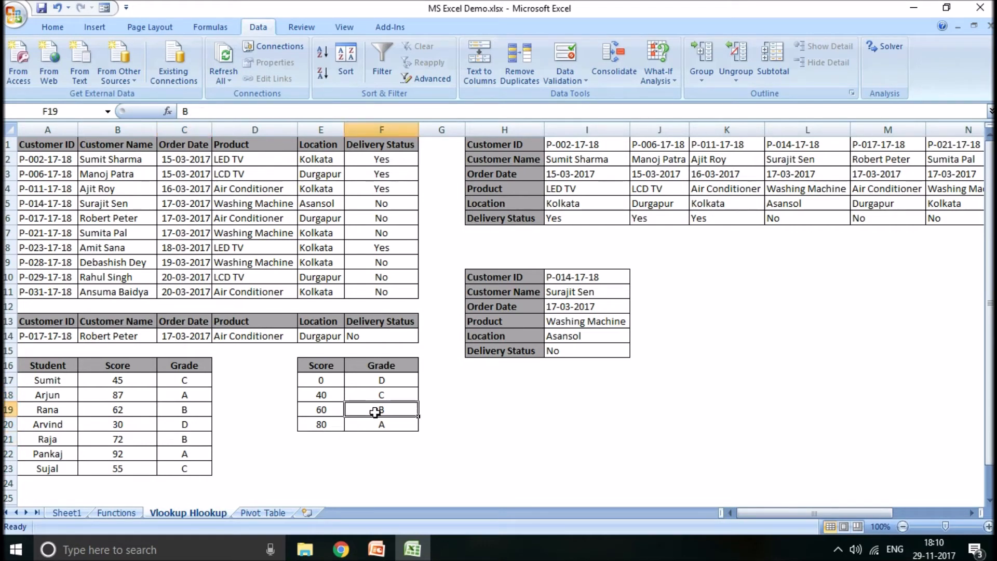
# - Compare the grade formula in C22 with the 80 score band in E20:F20
pyautogui.click(192, 456)
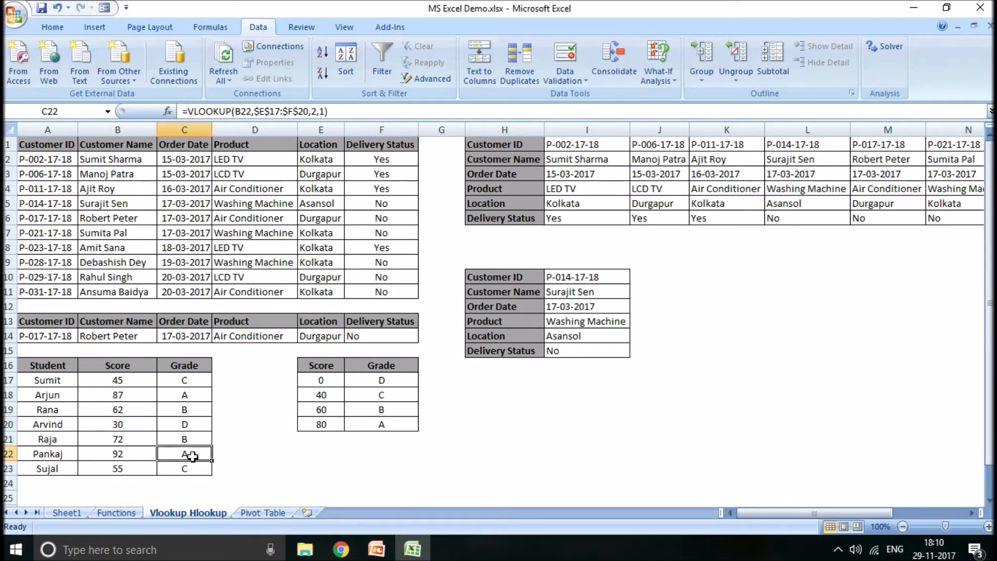
pyautogui.click(320, 425)
pyautogui.click(381, 424)
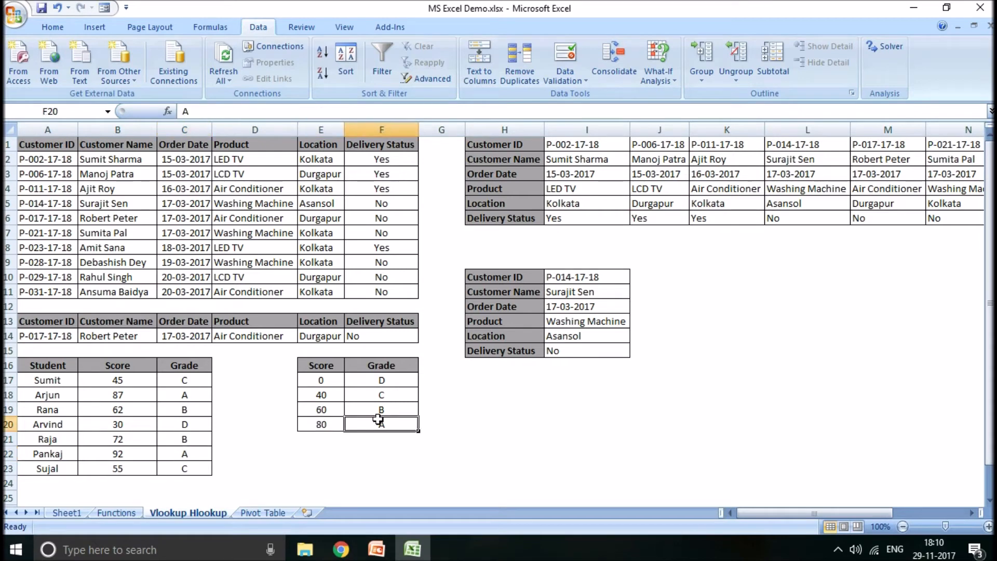
pyautogui.click(183, 456)
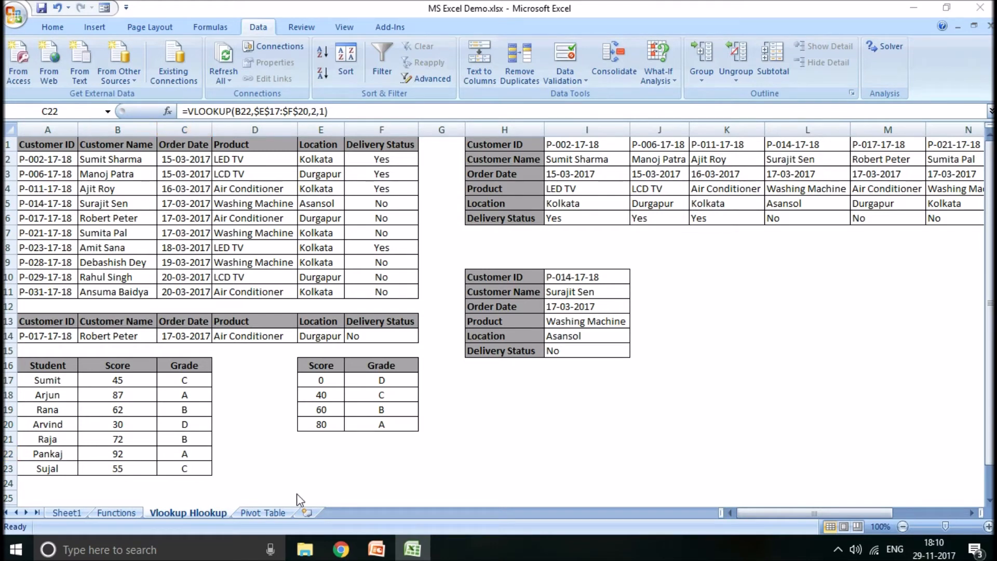
# - Create a PivotTable on a new worksheet from the range A1:F20 of the Pivot Table sheet
pyautogui.click(263, 513)
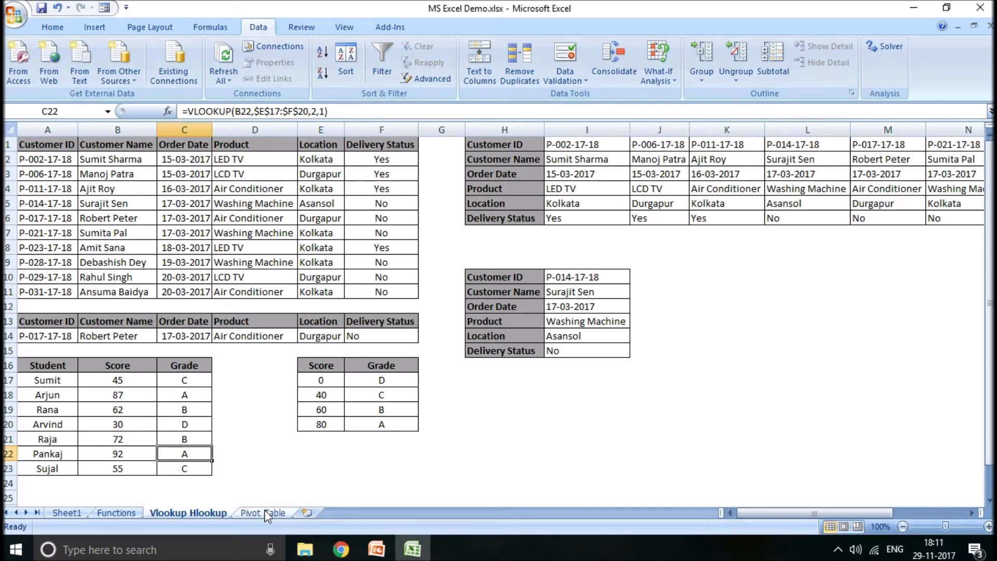
pyautogui.click(263, 513)
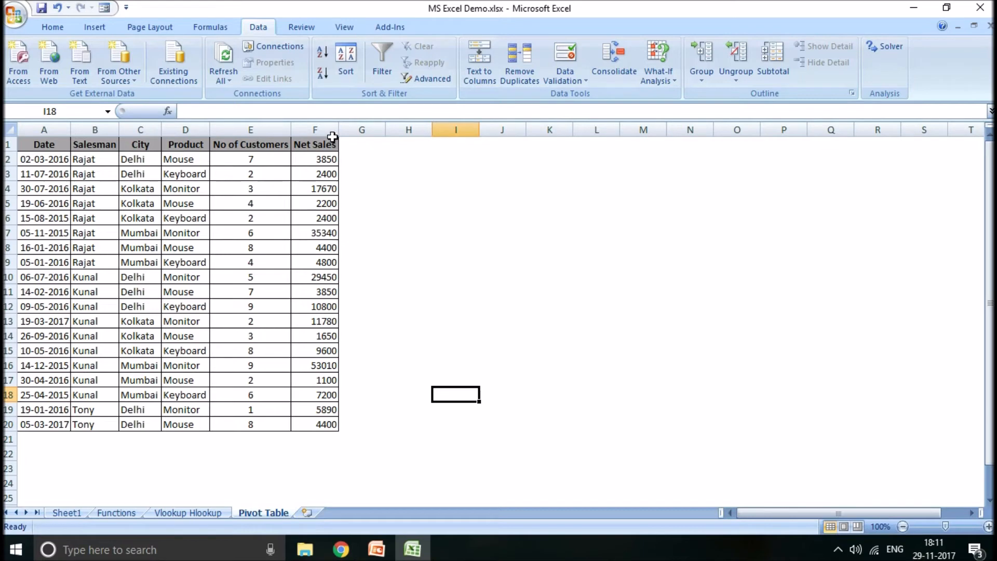
pyautogui.click(307, 368)
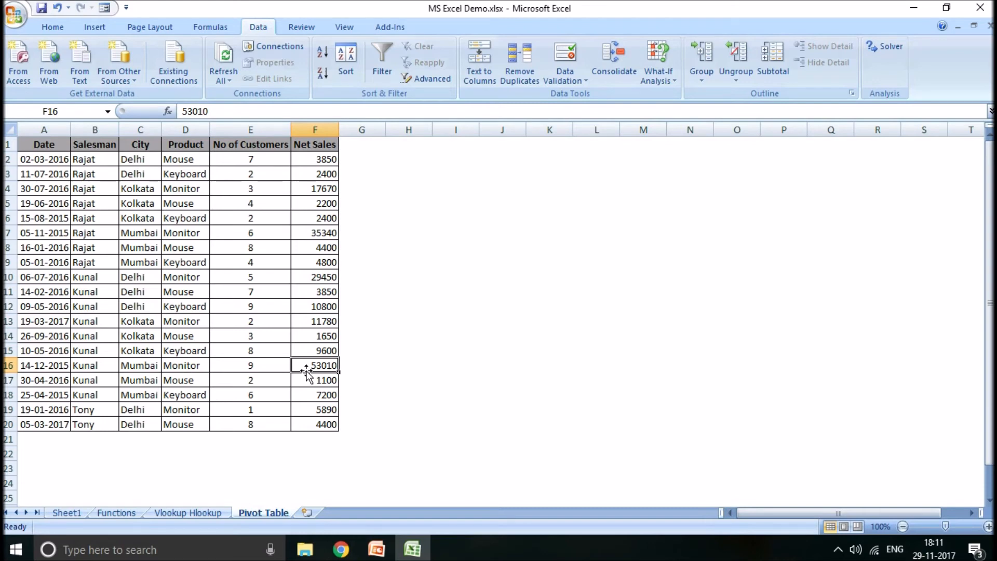
pyautogui.click(35, 145)
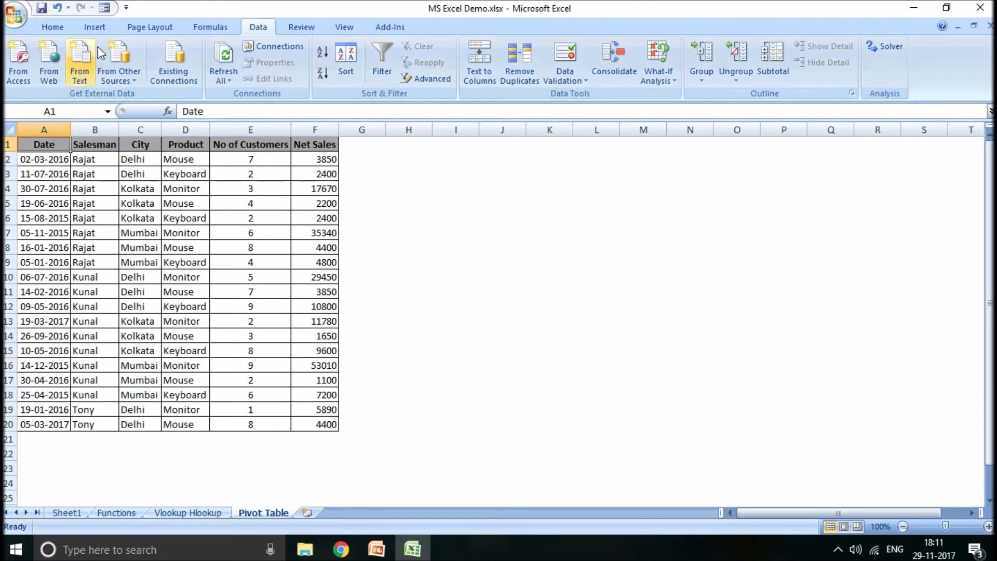
pyautogui.click(105, 29)
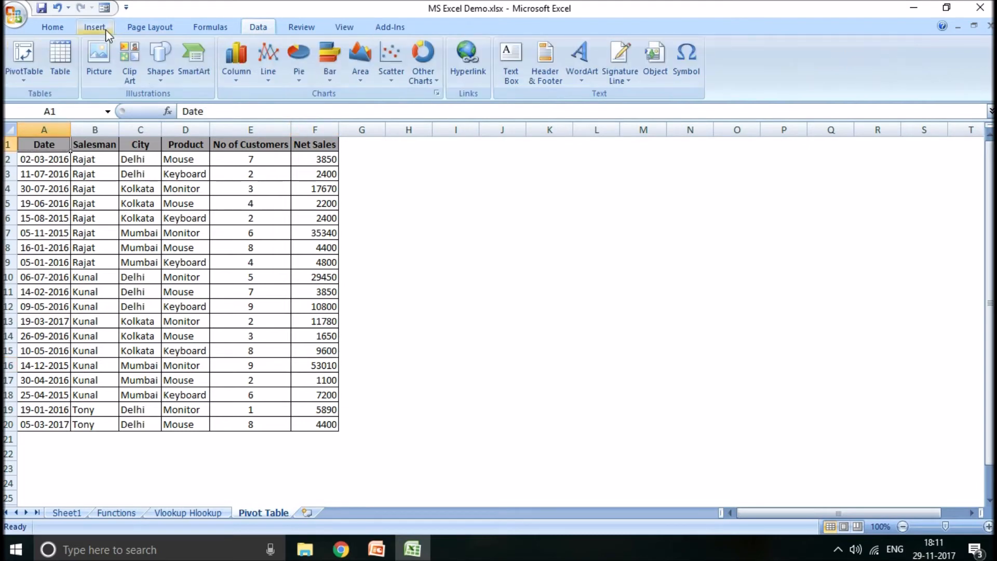
pyautogui.click(30, 52)
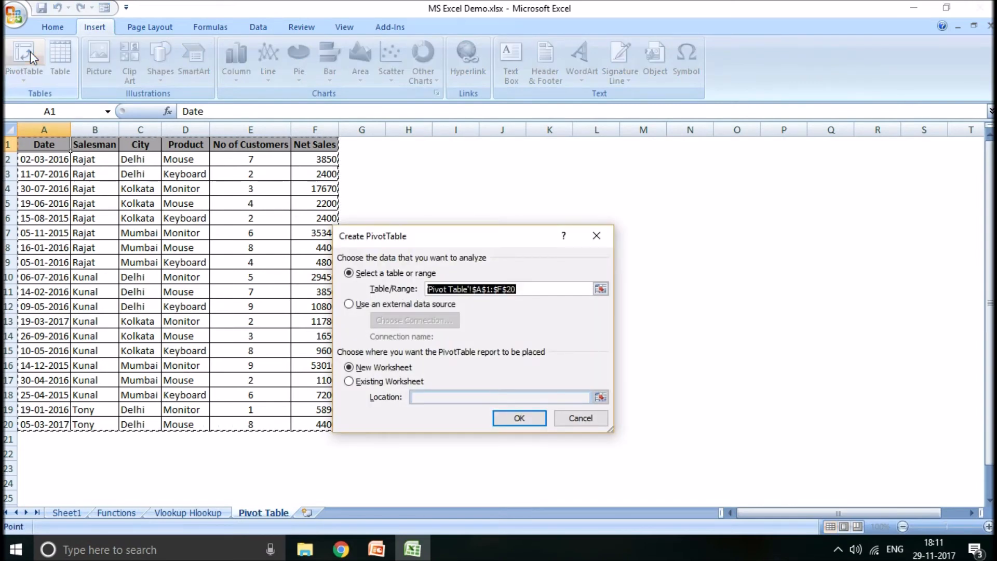
pyautogui.moveTo(438, 239); pyautogui.dragTo(552, 221)
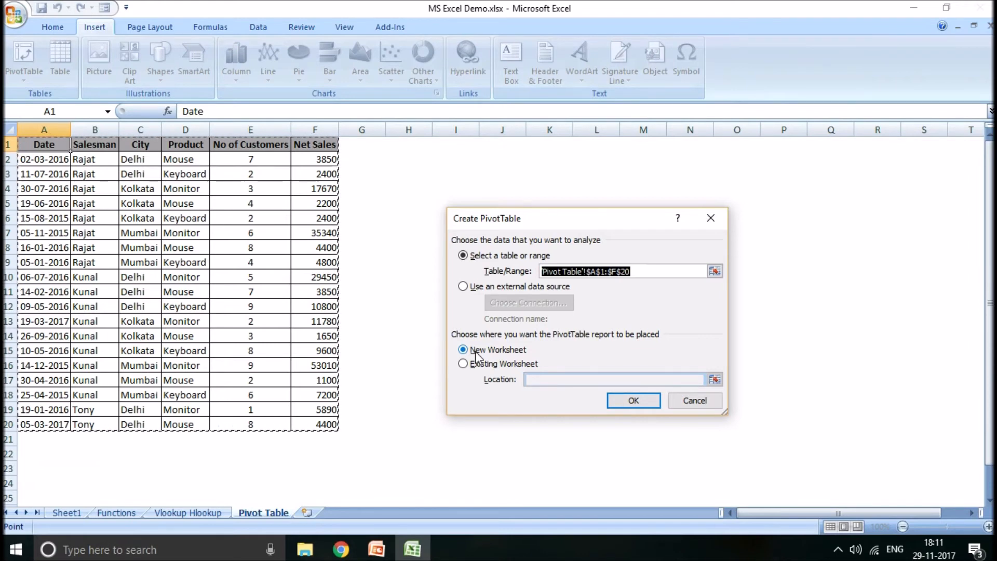
pyautogui.click(632, 401)
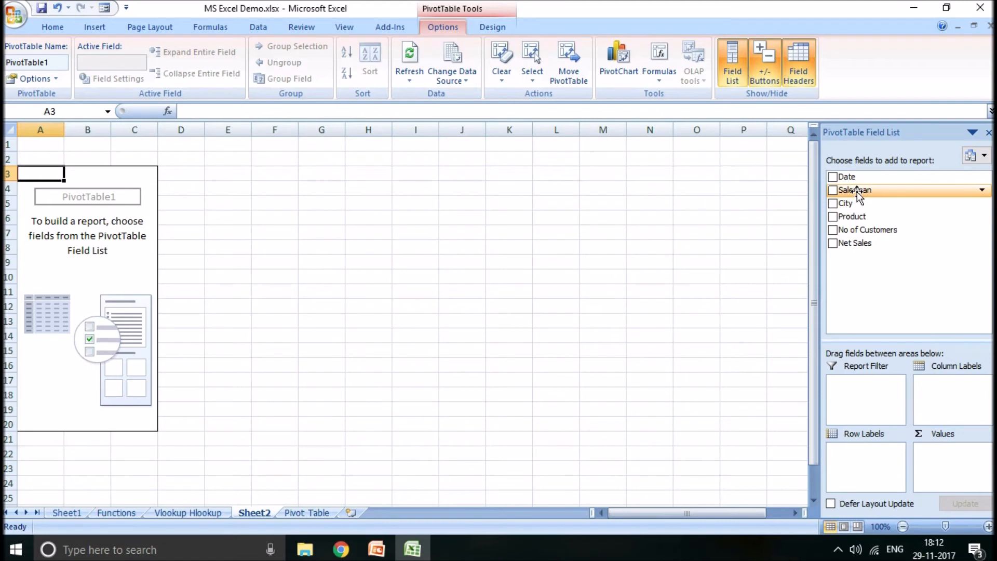
# - Lay out the PivotTable with Salesman as row labels, Product as column labels and Count of Product as values
pyautogui.moveTo(857, 191); pyautogui.dragTo(849, 453)
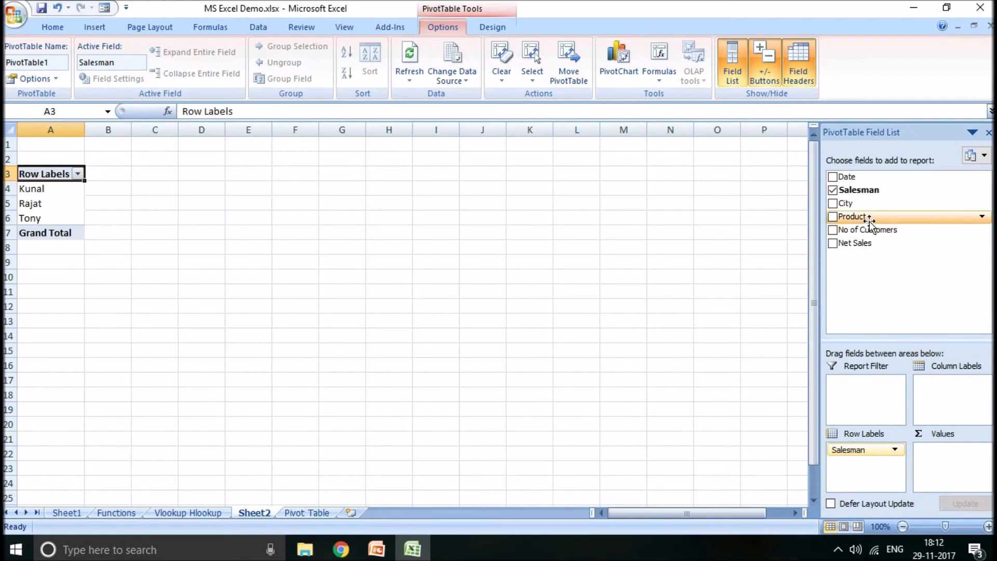
pyautogui.moveTo(862, 221); pyautogui.dragTo(953, 392)
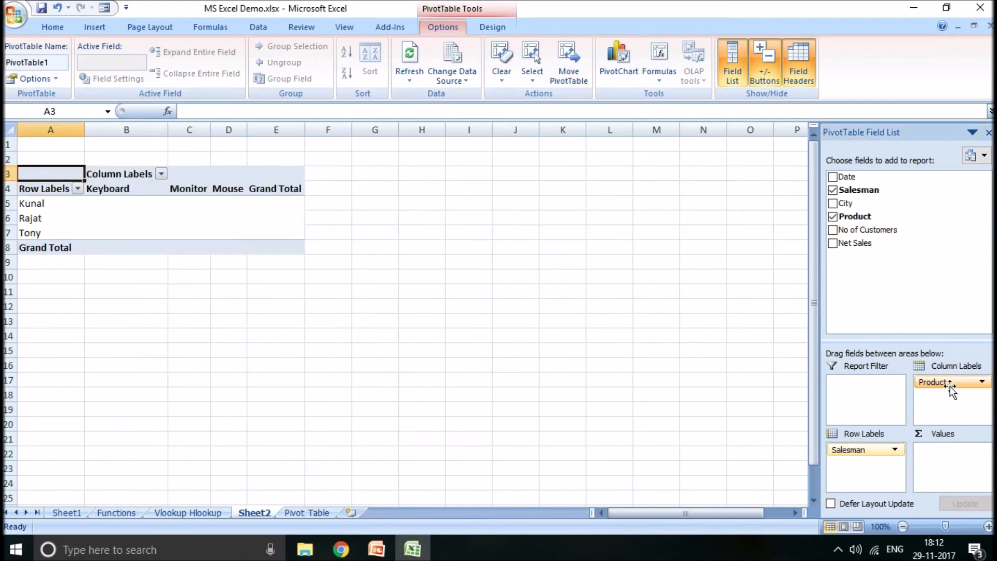
pyautogui.click(857, 214)
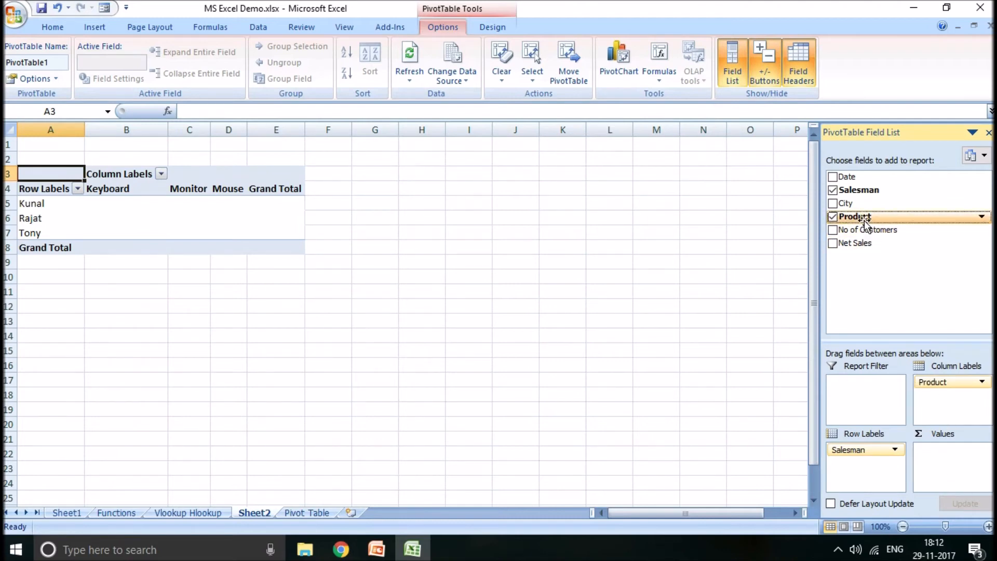
pyautogui.moveTo(866, 224); pyautogui.dragTo(954, 451)
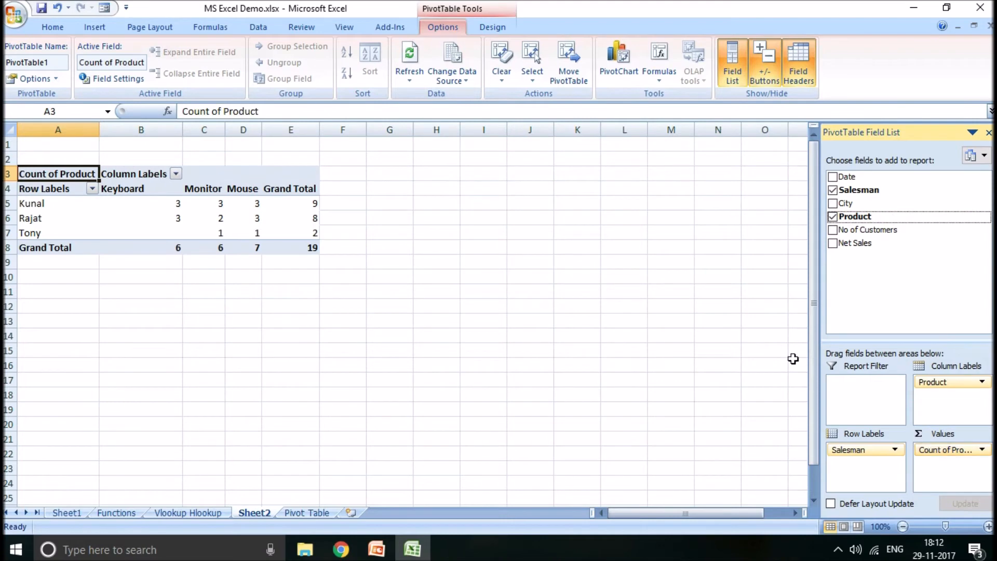
pyautogui.click(263, 293)
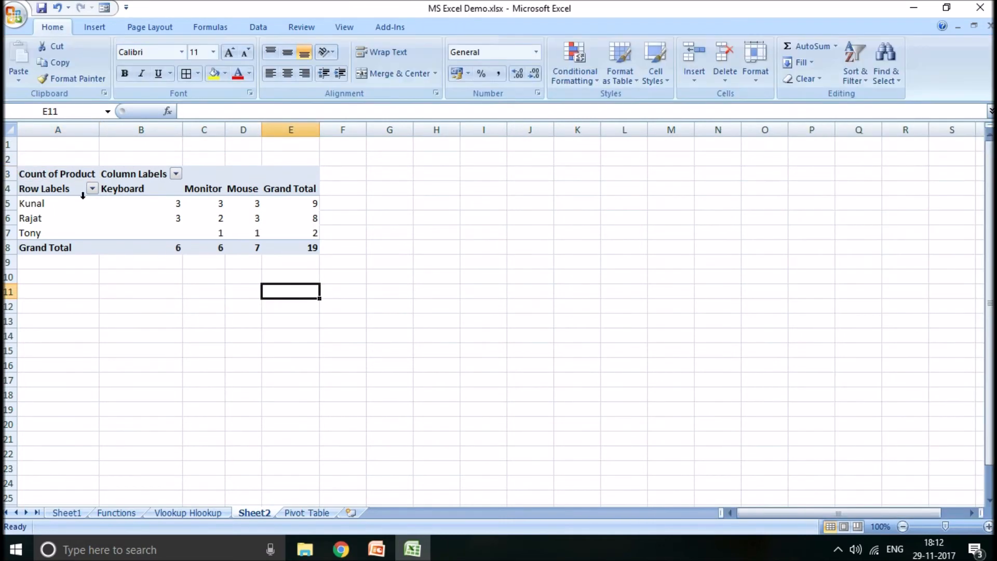
# - Add the City field to the PivotTable on Sheet2 as a report filter
pyautogui.click(200, 233)
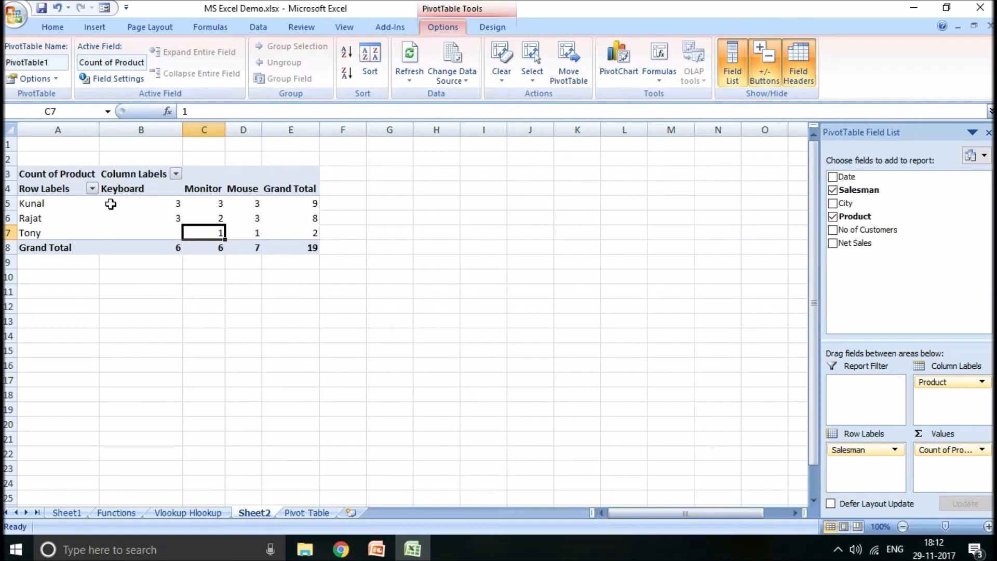
pyautogui.click(291, 203)
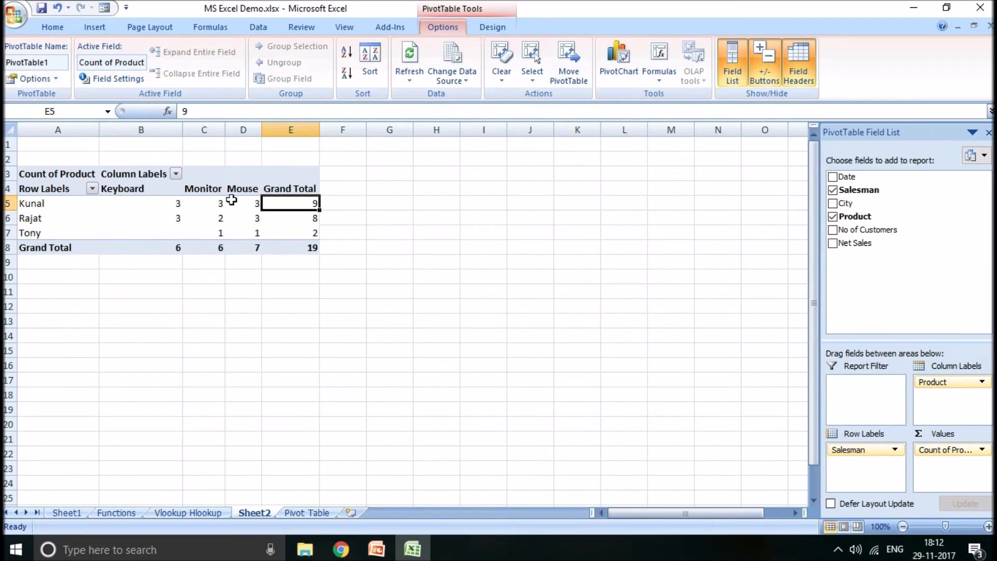
pyautogui.moveTo(240, 204)
pyautogui.moveTo(847, 202); pyautogui.dragTo(849, 364)
pyautogui.click(851, 204)
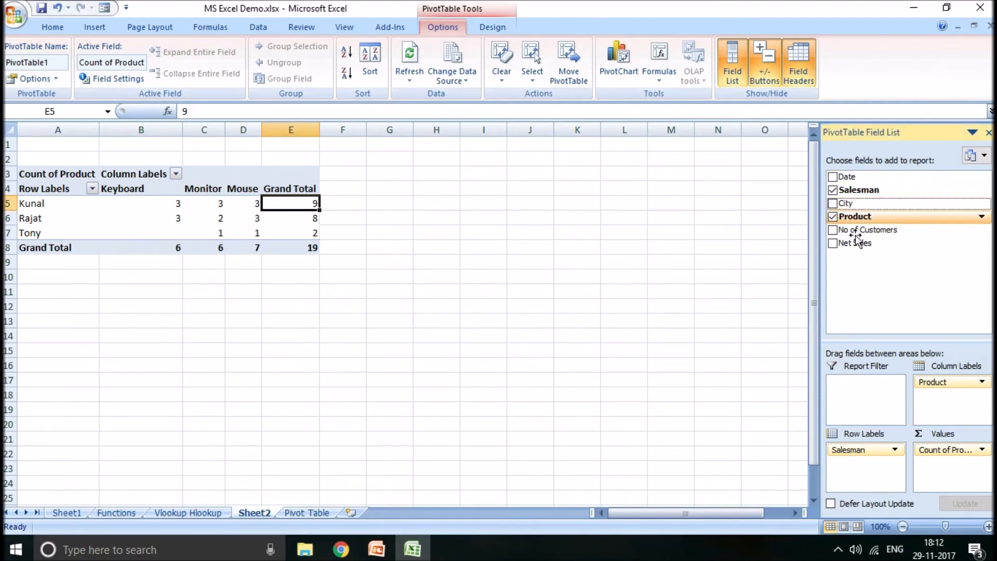
pyautogui.moveTo(852, 204); pyautogui.dragTo(871, 403)
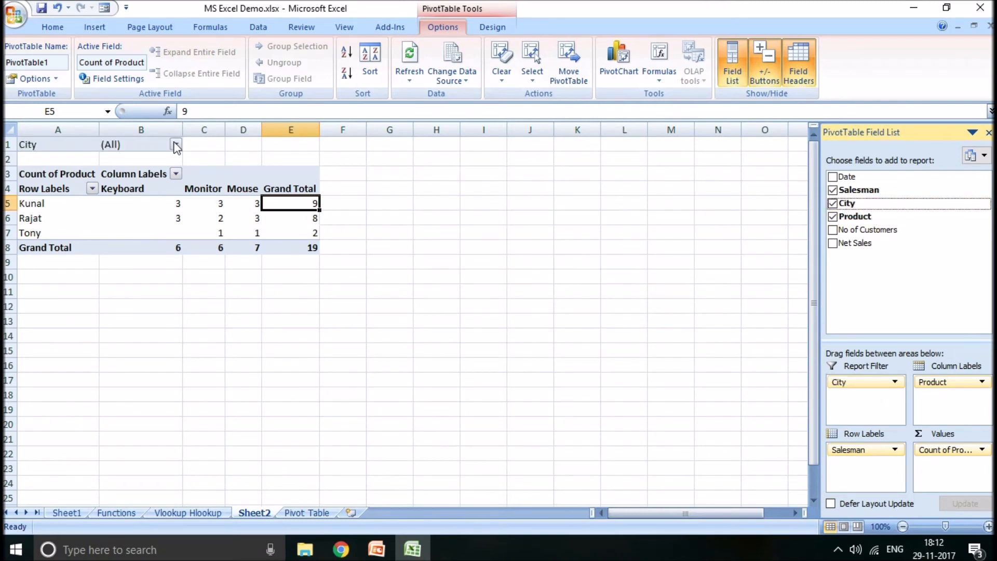
# - Filter the PivotTable to the city Kolkata and reset the City filter to (All)
pyautogui.click(176, 146)
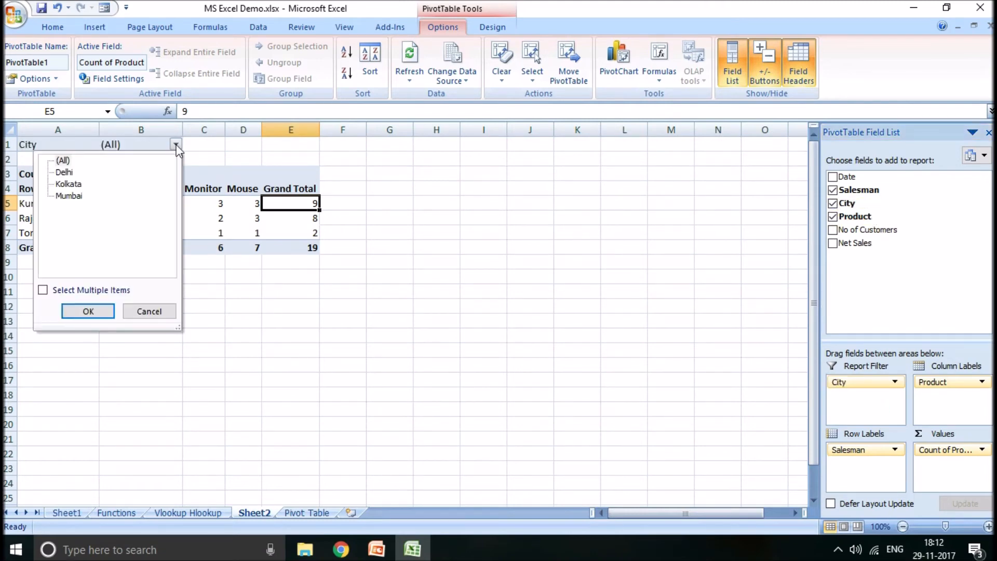
pyautogui.click(68, 183)
pyautogui.click(87, 310)
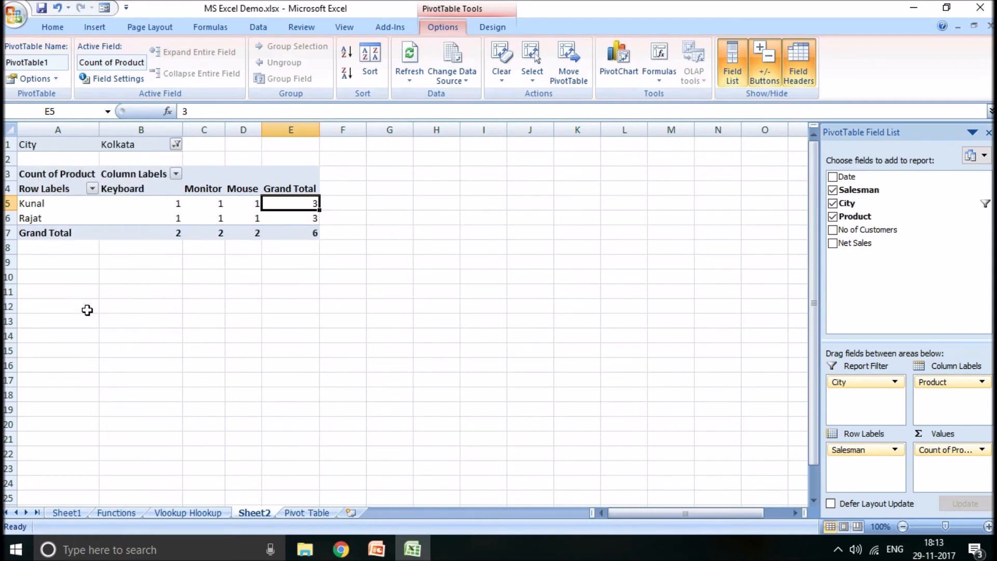
pyautogui.click(177, 146)
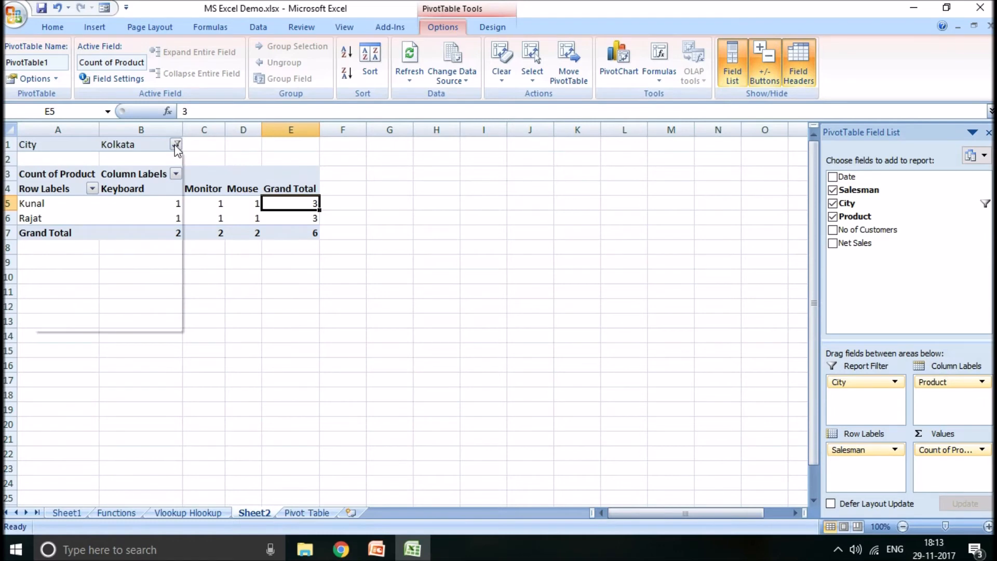
pyautogui.click(63, 160)
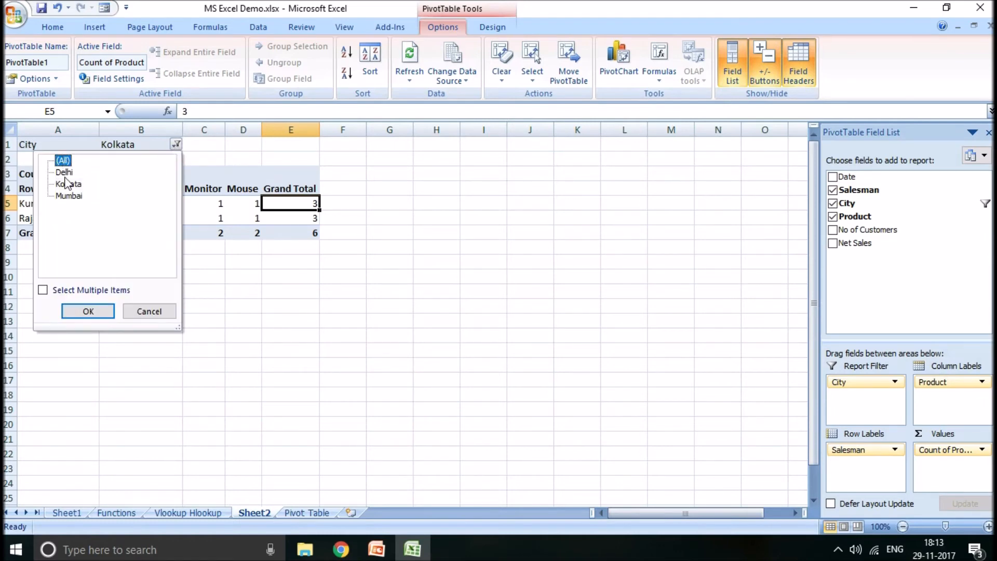
pyautogui.click(89, 315)
pyautogui.click(336, 307)
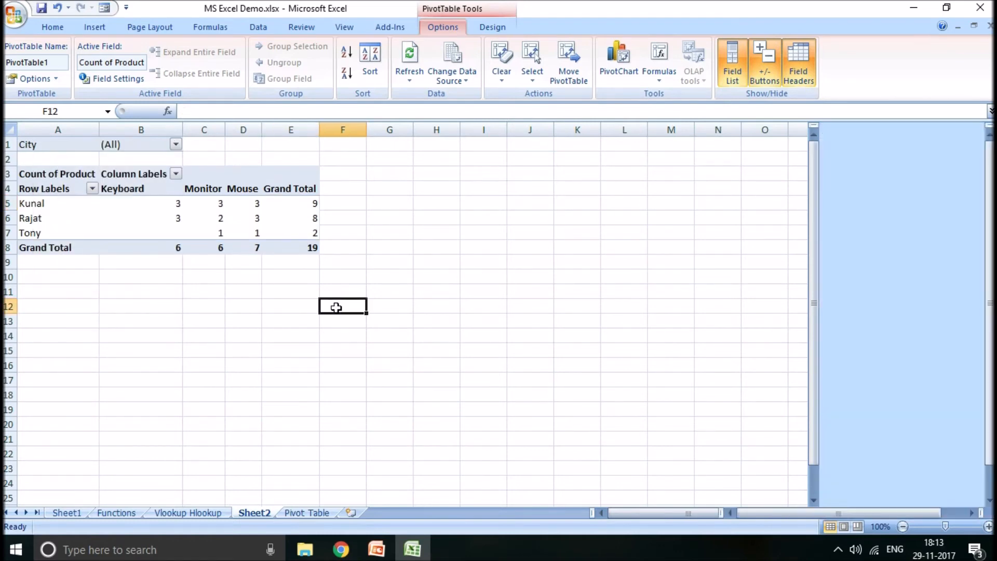
# - Insert a clustered column PivotChart from the PivotTable and place it beside the table, clear of its data
pyautogui.click(244, 217)
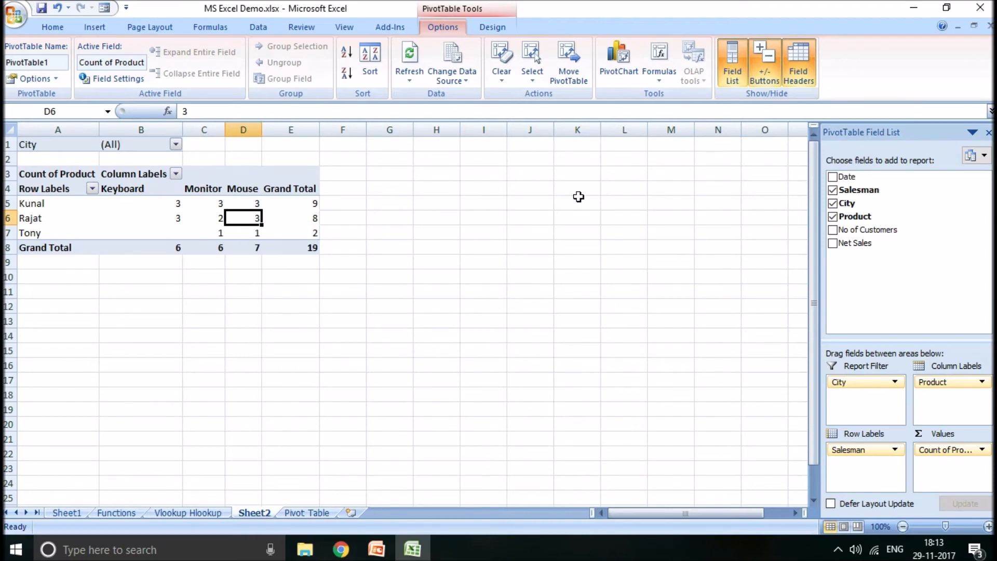
pyautogui.click(623, 61)
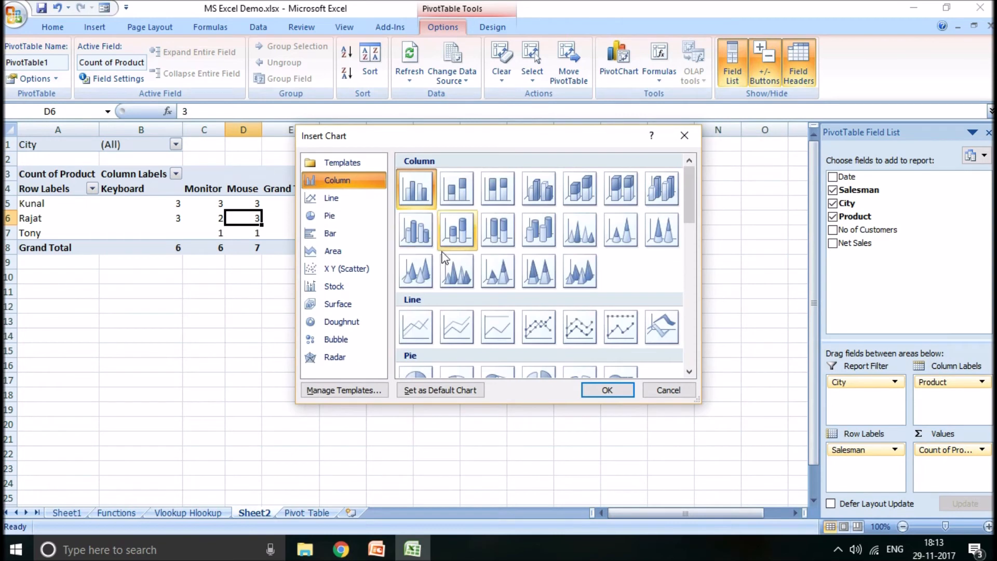
pyautogui.click(618, 394)
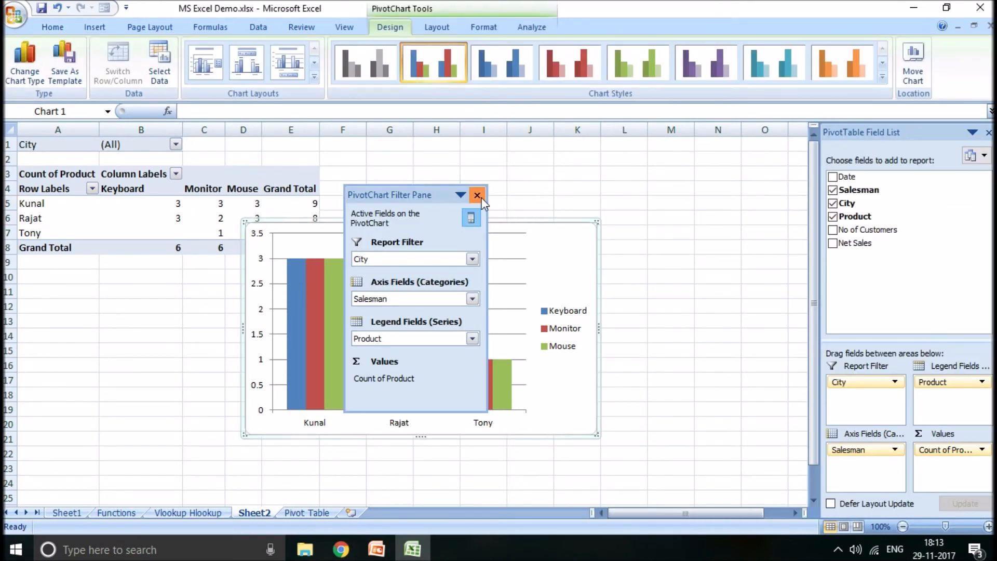
pyautogui.click(477, 195)
pyautogui.moveTo(483, 218); pyautogui.dragTo(575, 217)
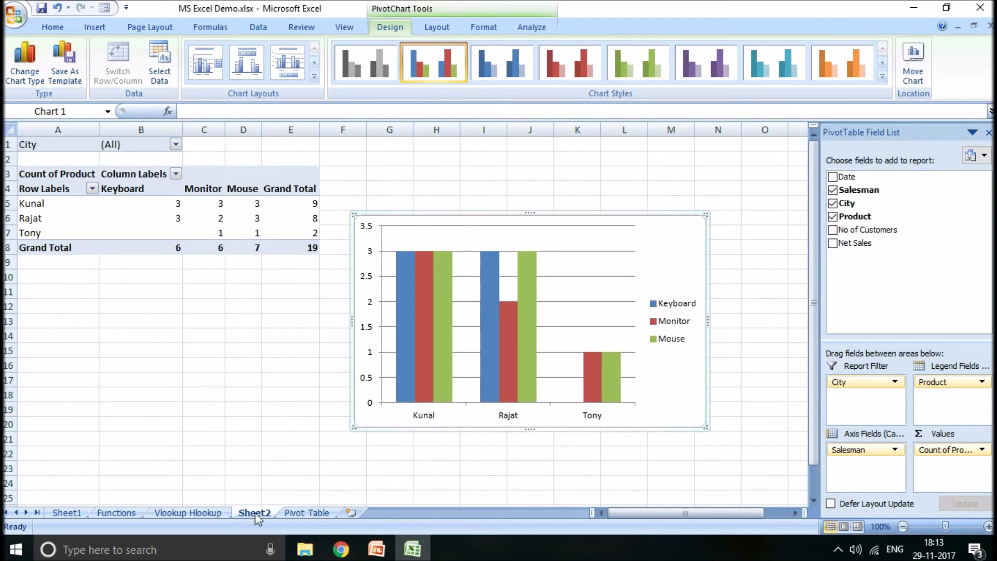
# - Insert a stacked 3-D column chart from A1:F20 on the Pivot Table sheet and delete it
pyautogui.click(298, 514)
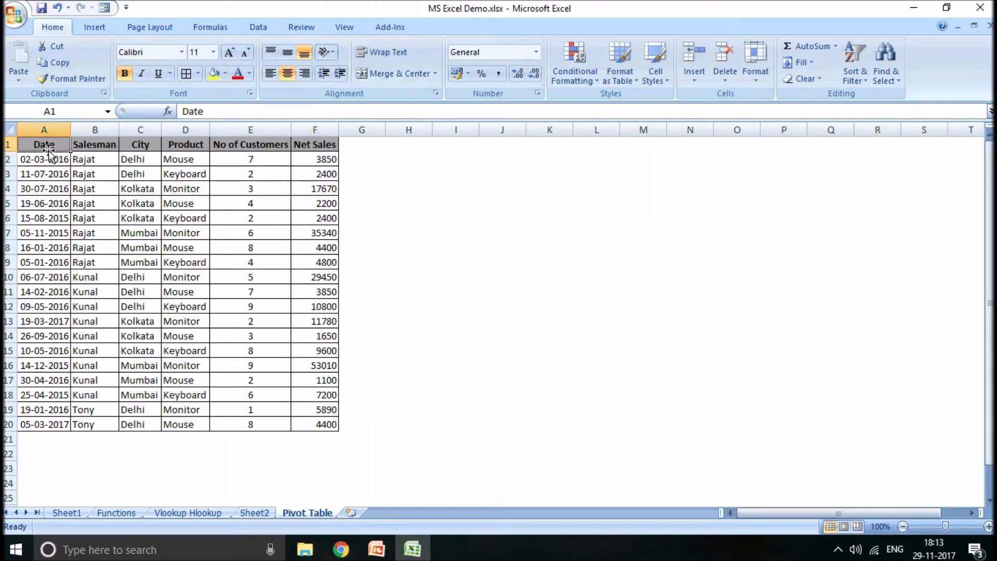
pyautogui.moveTo(62, 147); pyautogui.dragTo(300, 404)
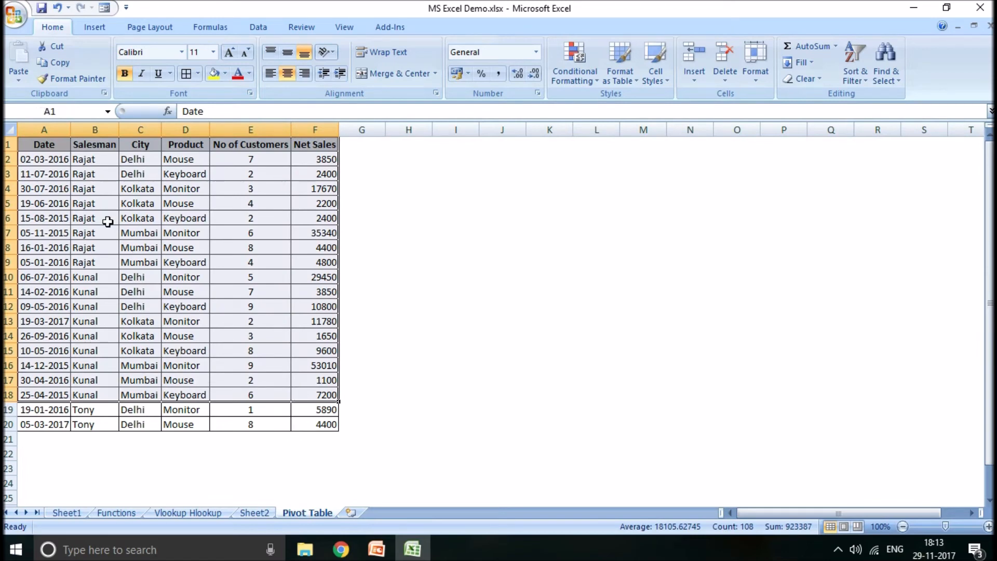
pyautogui.moveTo(61, 145); pyautogui.dragTo(315, 421)
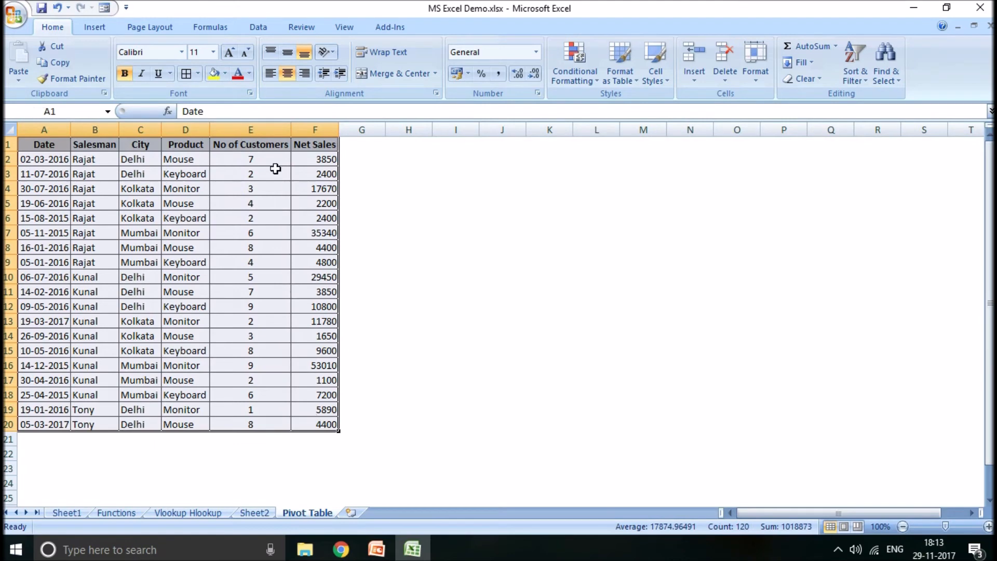
pyautogui.click(92, 27)
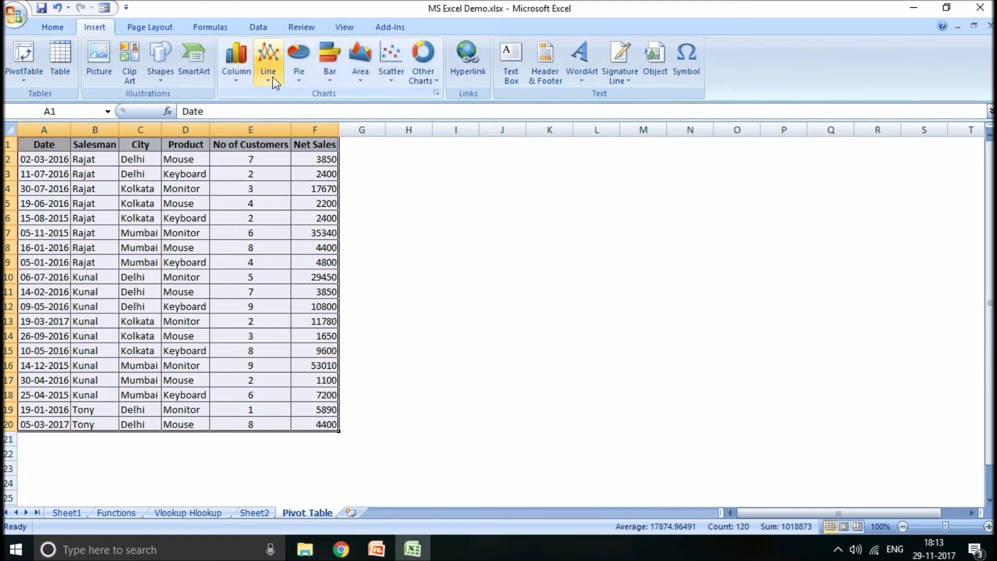
pyautogui.click(244, 80)
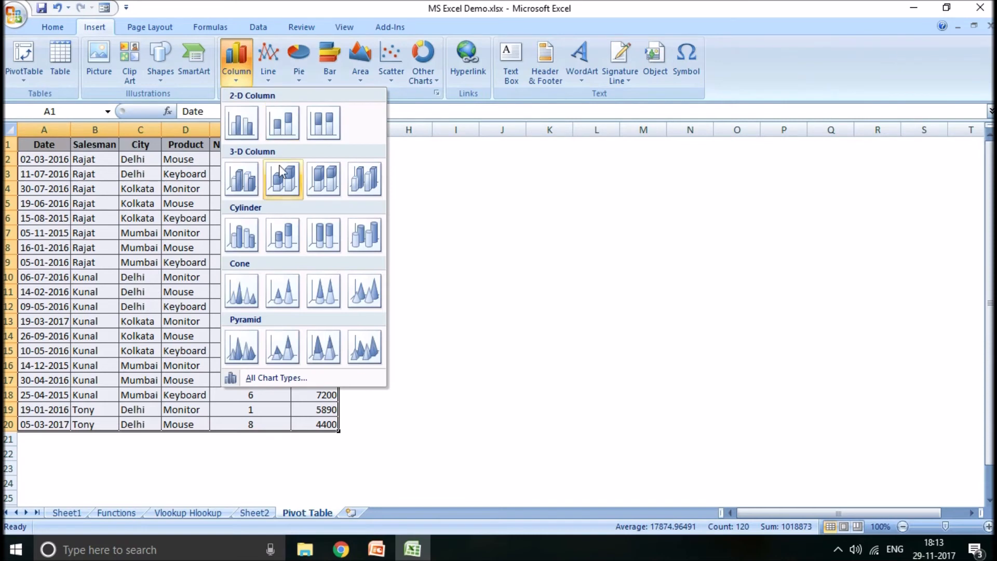
pyautogui.click(277, 178)
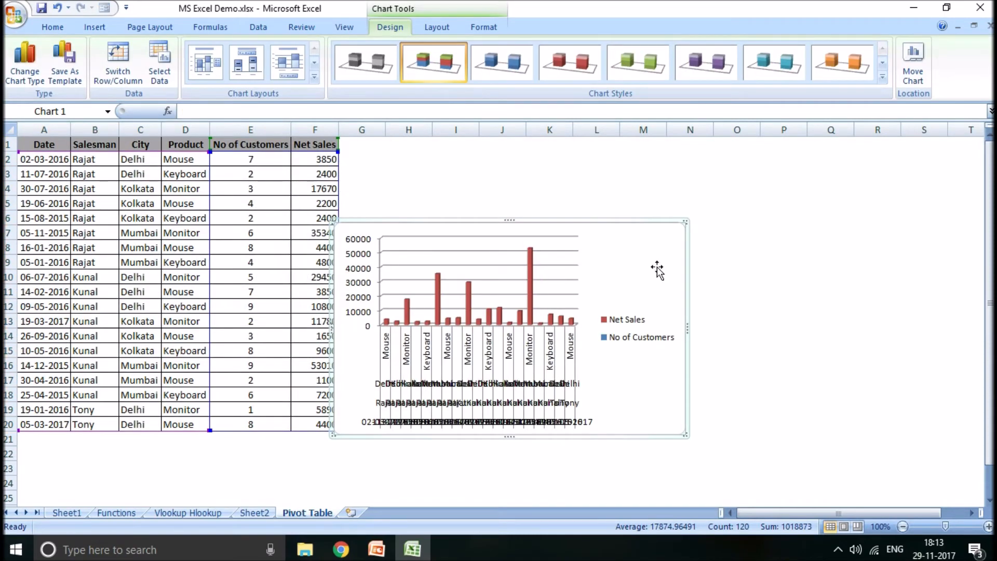
pyautogui.moveTo(635, 229); pyautogui.dragTo(668, 221)
pyautogui.press('Delete')
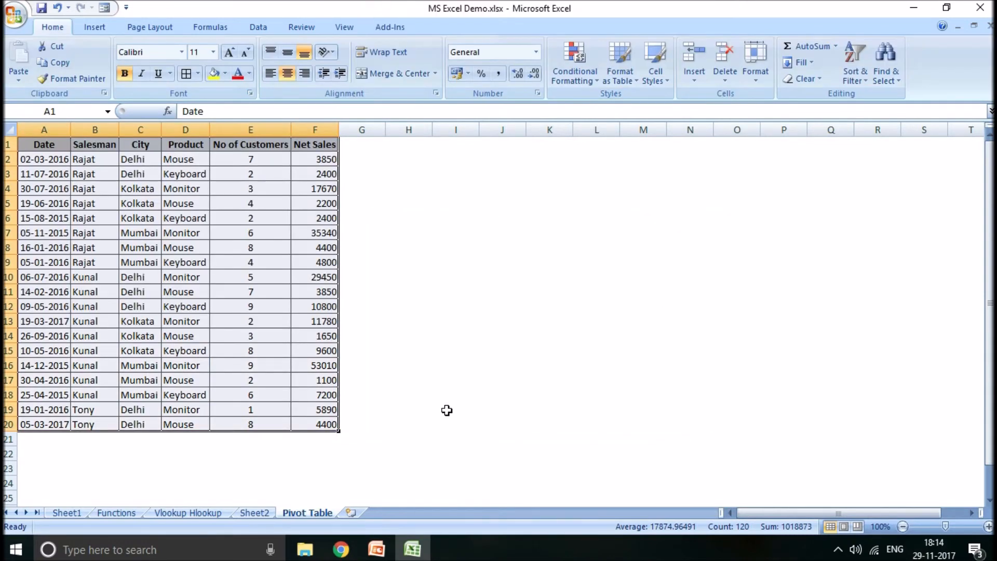
# - Copy the records in A2:F18 of the Pivot Table sheet and paste them below the data at A21
pyautogui.click(261, 514)
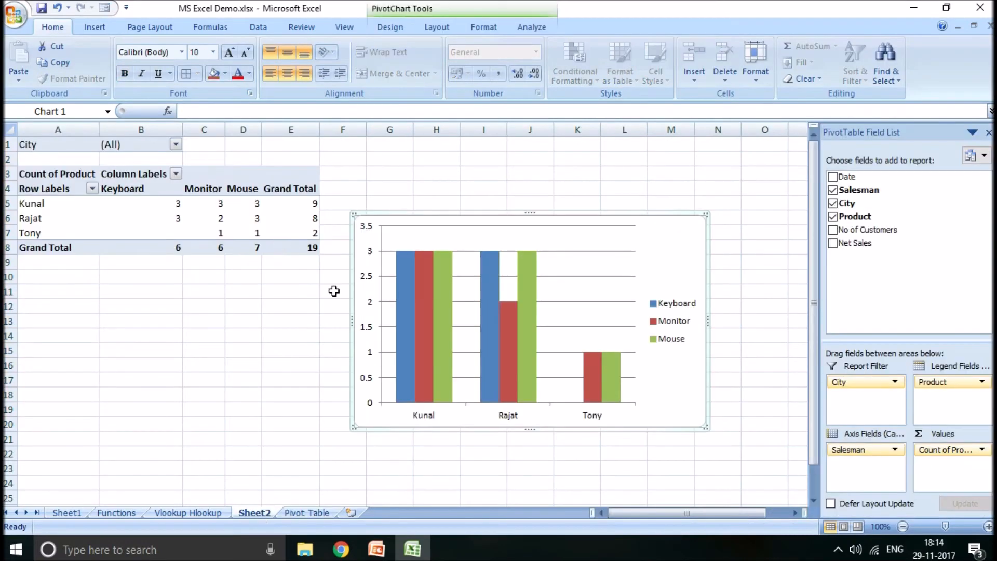
pyautogui.click(306, 514)
pyautogui.click(448, 348)
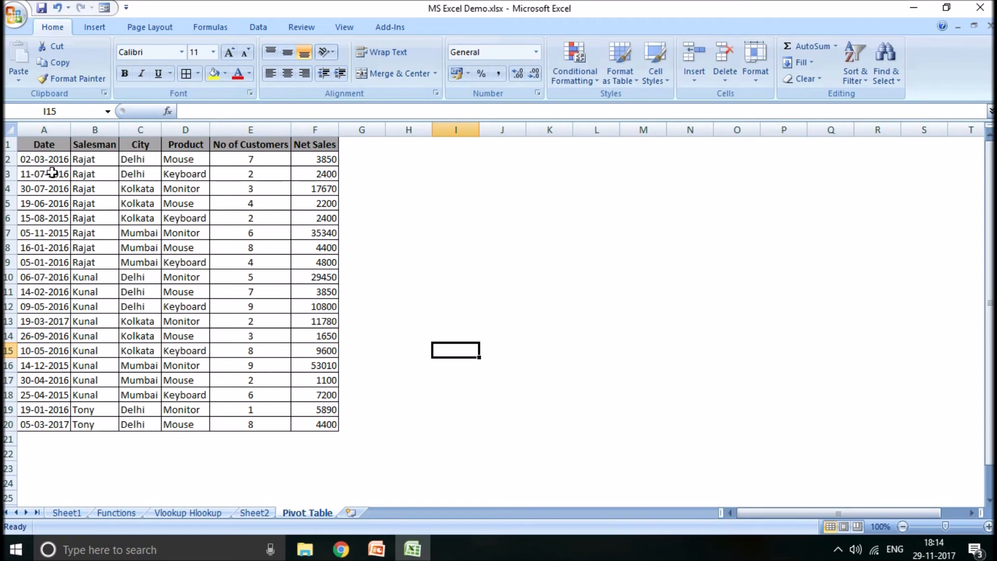
pyautogui.moveTo(49, 158); pyautogui.dragTo(299, 396)
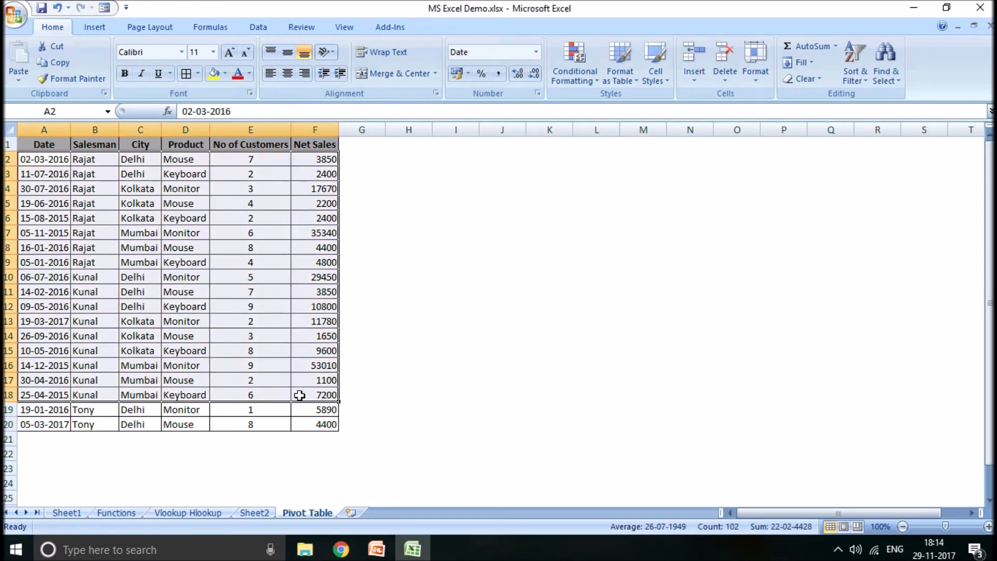
pyautogui.hotkey('ctrl', 'c')
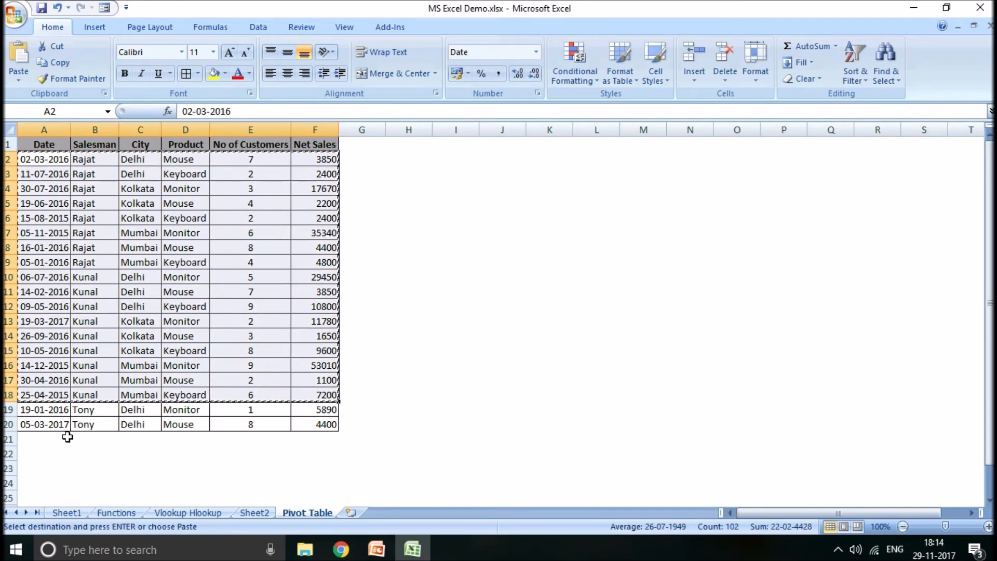
pyautogui.click(47, 439)
pyautogui.hotkey('ctrl', 'v')
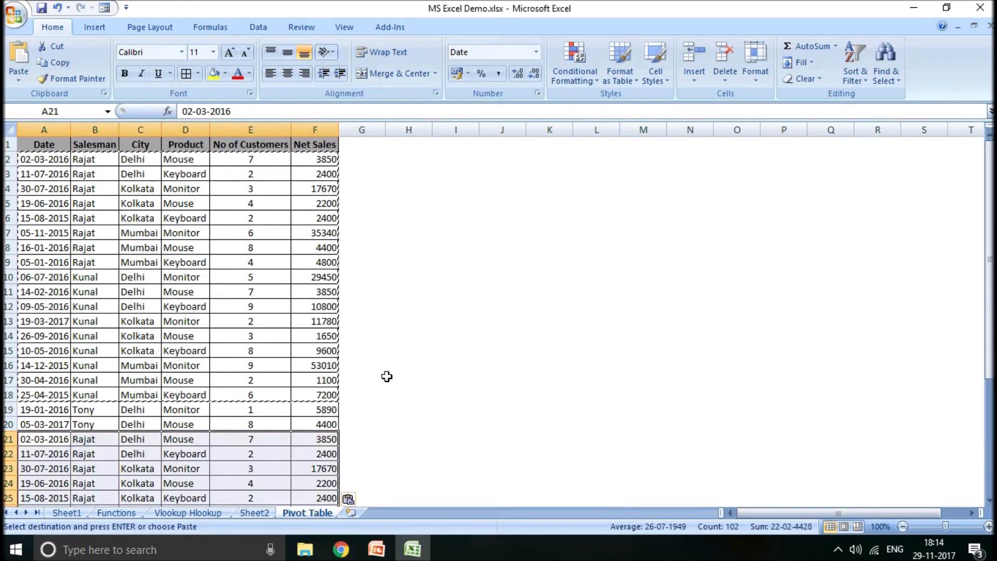
# - Paste the copied records again below the extended list, starting at A38
pyautogui.moveTo(990, 268); pyautogui.dragTo(990, 384)
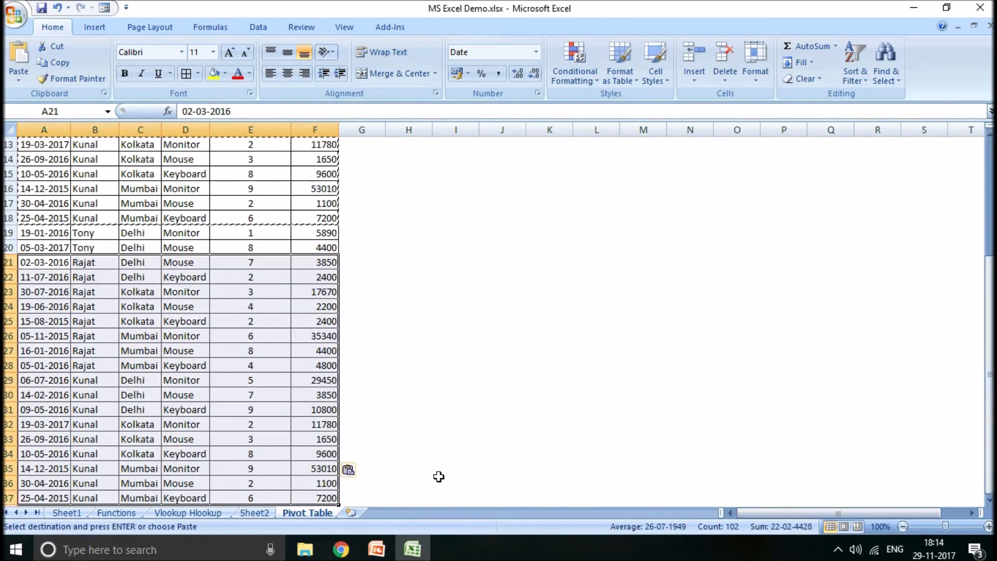
pyautogui.click(439, 477)
pyautogui.click(990, 501)
pyautogui.click(990, 502)
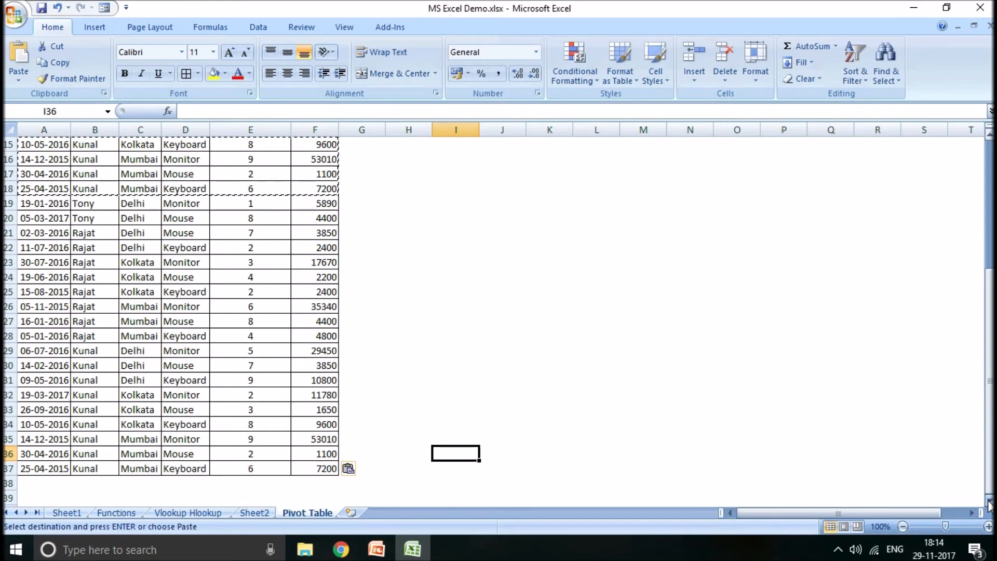
pyautogui.click(990, 501)
pyautogui.click(990, 501)
pyautogui.click(40, 455)
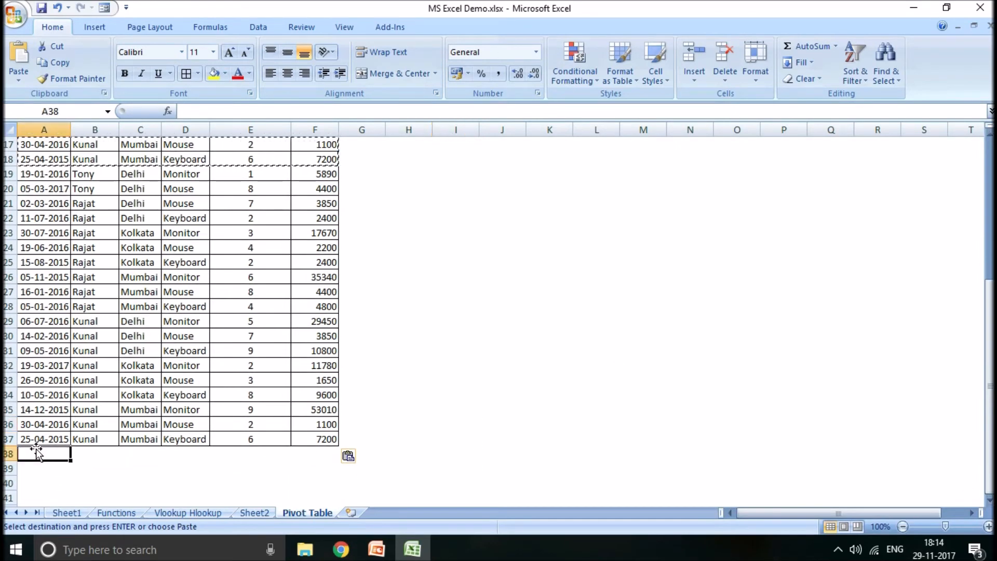
pyautogui.hotkey('ctrl', 'v')
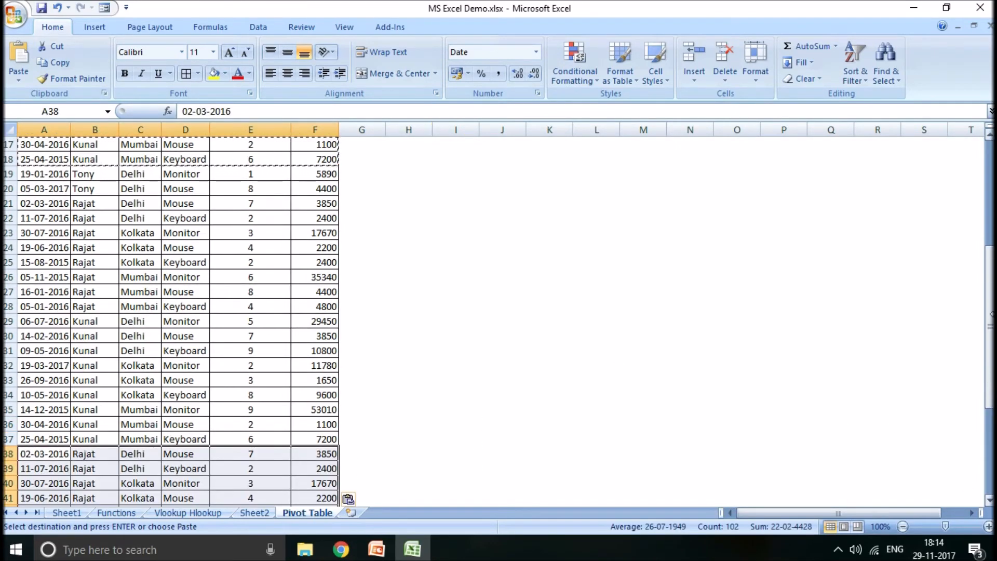
# - Freeze the top row of the Pivot Table sheet's sales list and unfreeze the panes again
pyautogui.moveTo(989, 327); pyautogui.dragTo(989, 220)
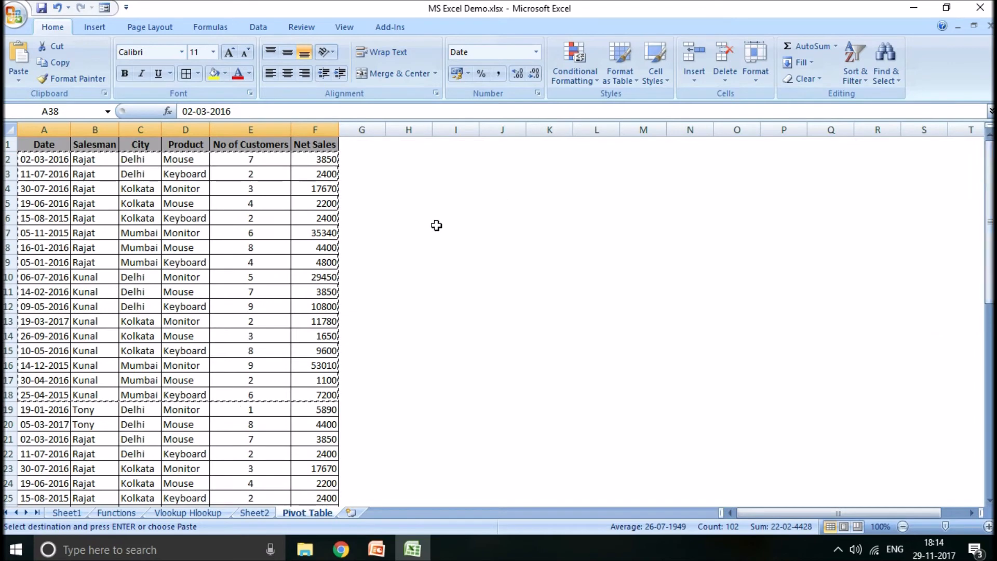
pyautogui.click(227, 211)
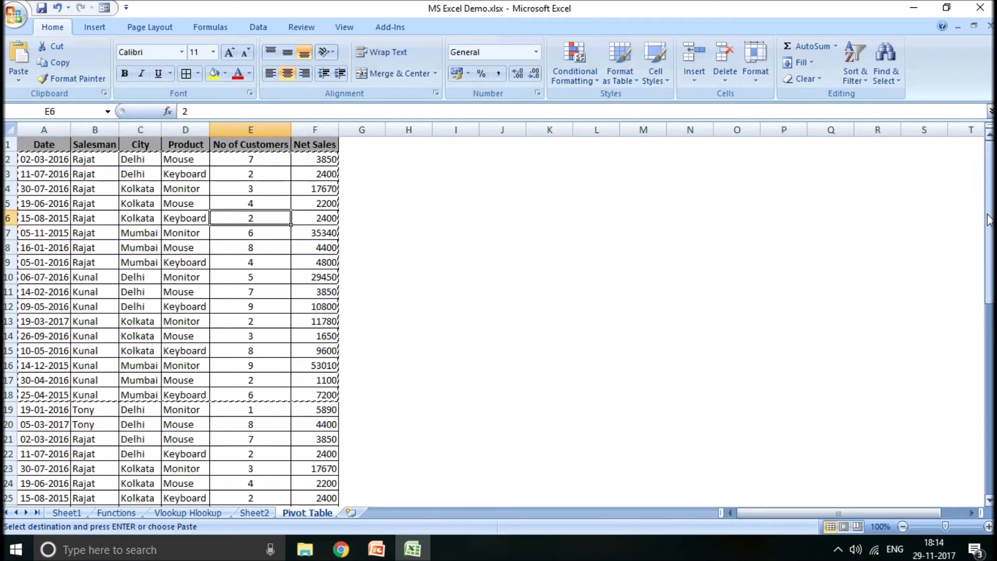
pyautogui.moveTo(990, 220); pyautogui.dragTo(990, 271)
pyautogui.click(322, 369)
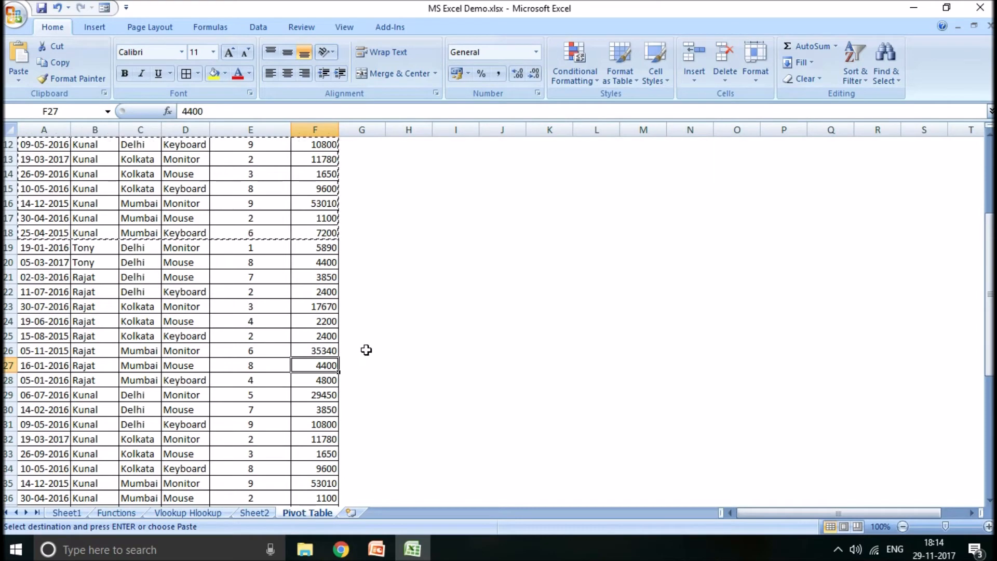
pyautogui.moveTo(990, 332); pyautogui.dragTo(973, 161)
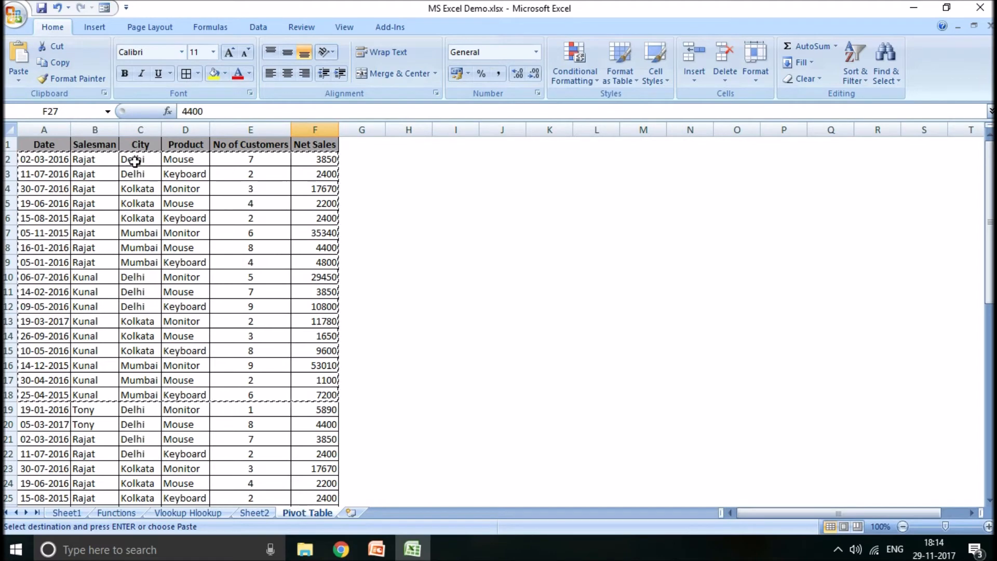
pyautogui.click(7, 146)
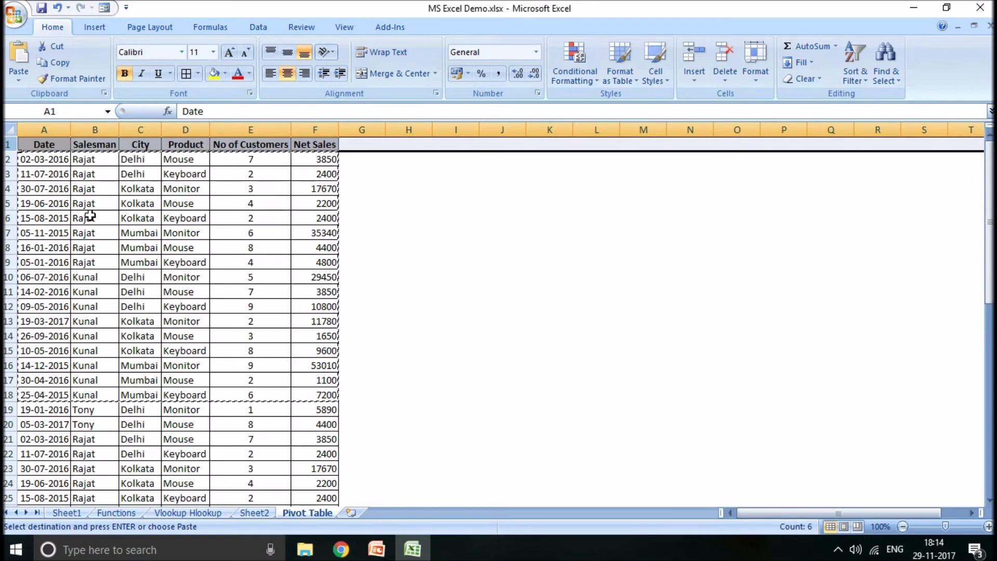
pyautogui.click(345, 27)
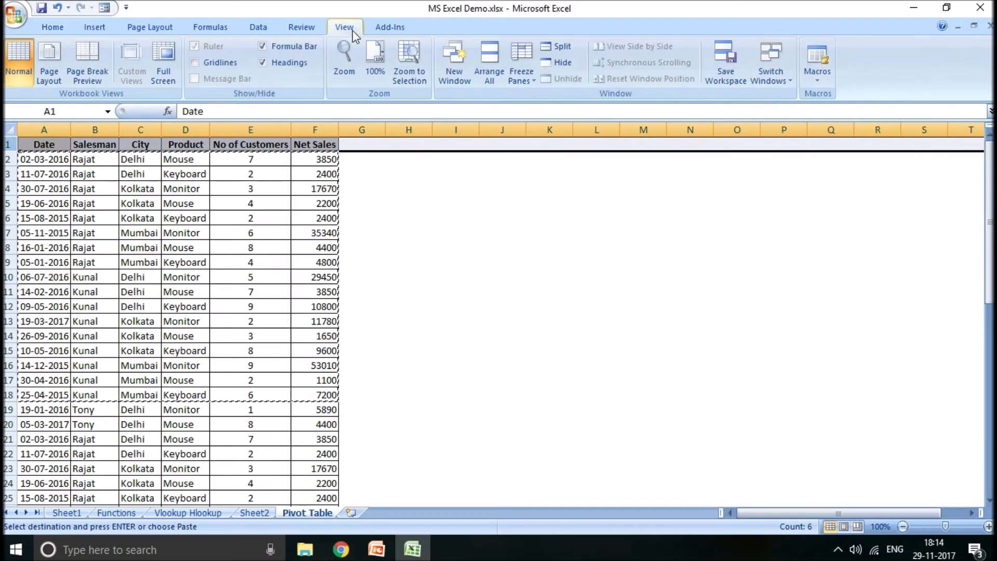
pyautogui.click(529, 83)
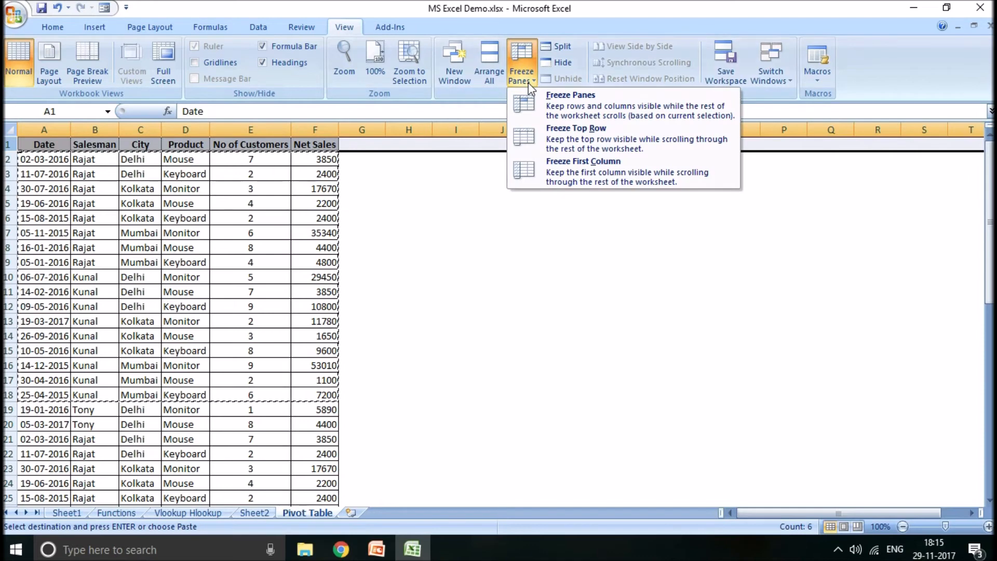
pyautogui.click(563, 138)
pyautogui.click(468, 262)
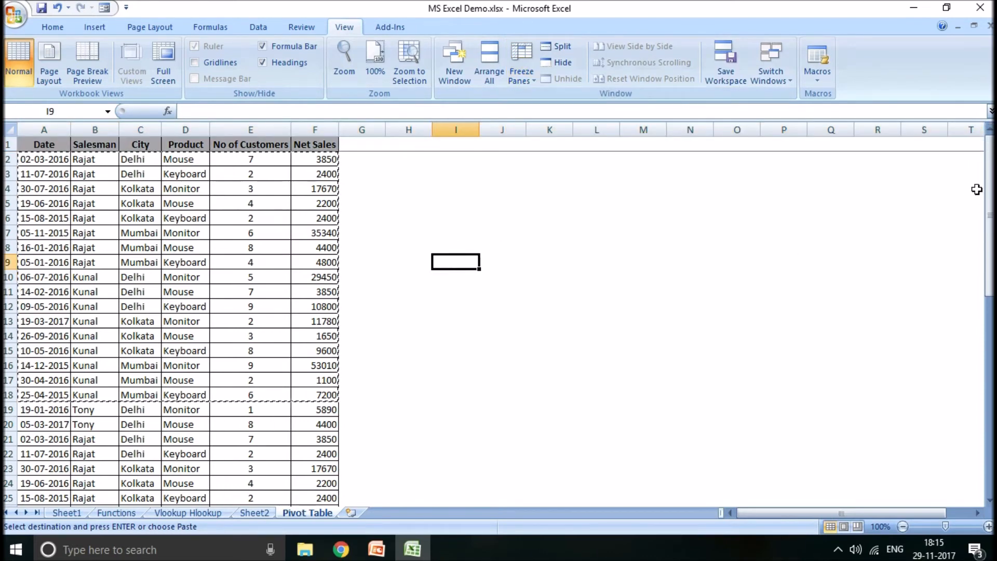
pyautogui.moveTo(990, 190)
pyautogui.mouseDown()
pyautogui.moveTo(980, 304)
pyautogui.moveTo(990, 300)
pyautogui.moveTo(990, 449)
pyautogui.moveTo(989, 191)
pyautogui.mouseUp()
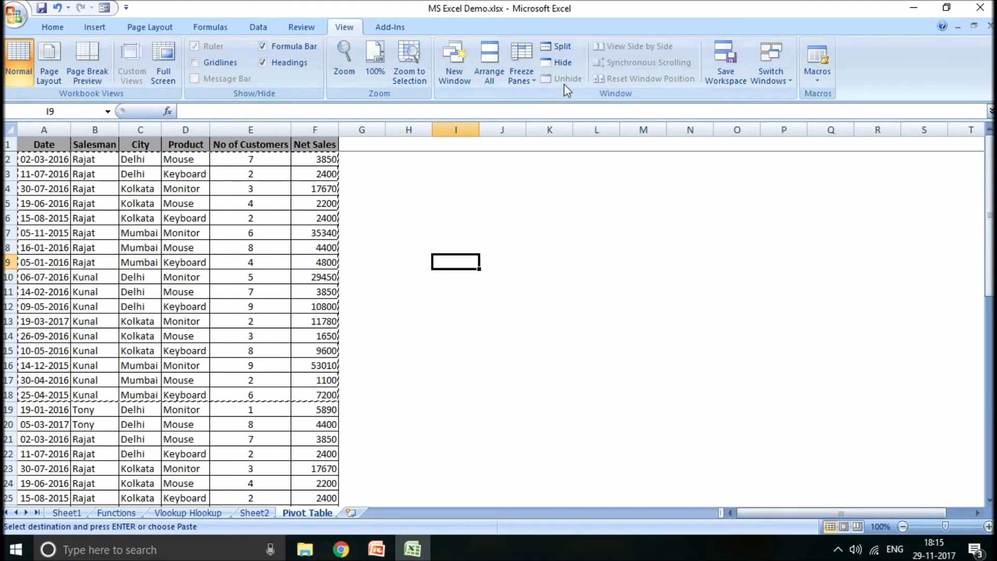
pyautogui.click(521, 75)
pyautogui.click(543, 108)
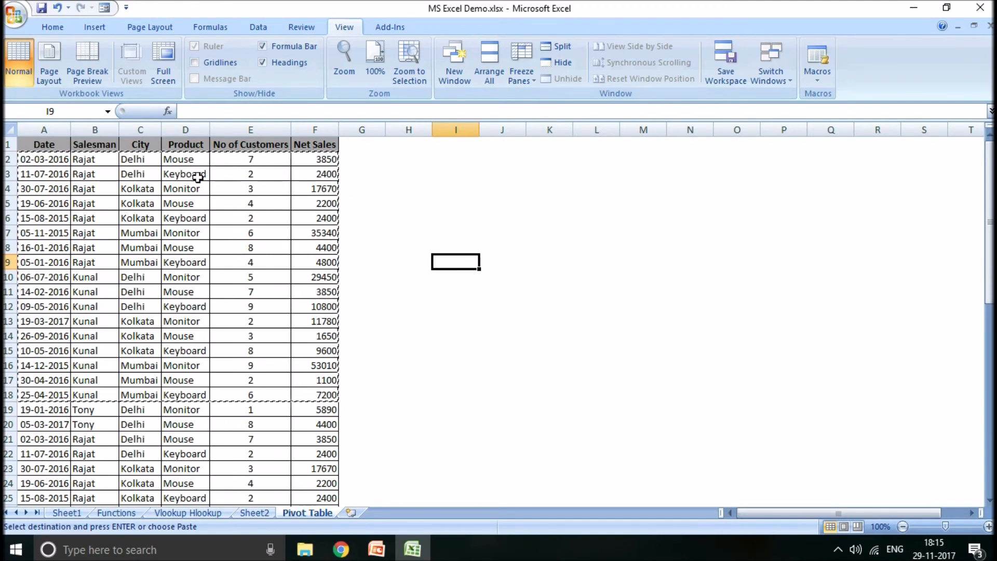
# - Freeze the panes at cell B2 so the header row and the Date column both stay in place
pyautogui.click(104, 159)
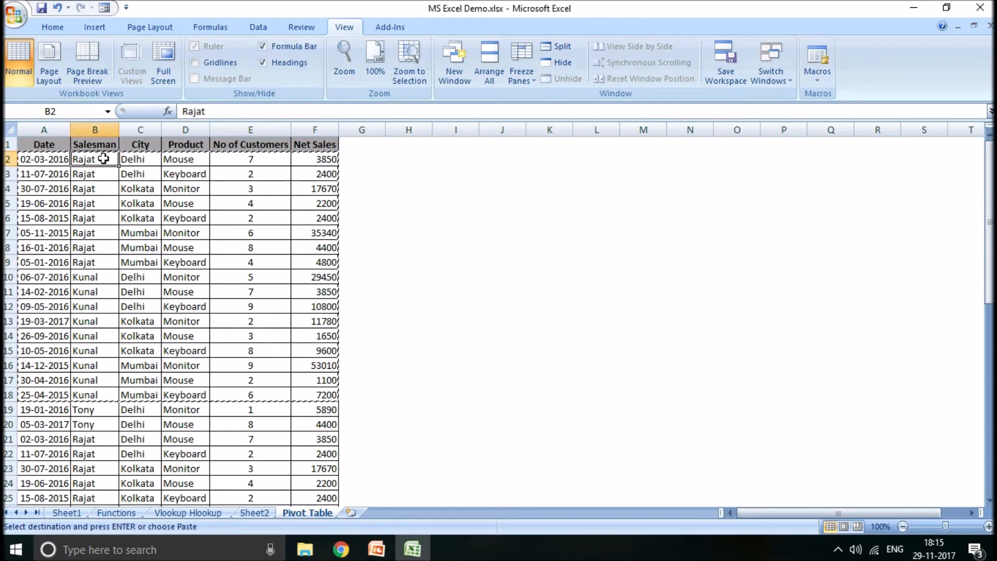
pyautogui.click(521, 66)
pyautogui.click(543, 115)
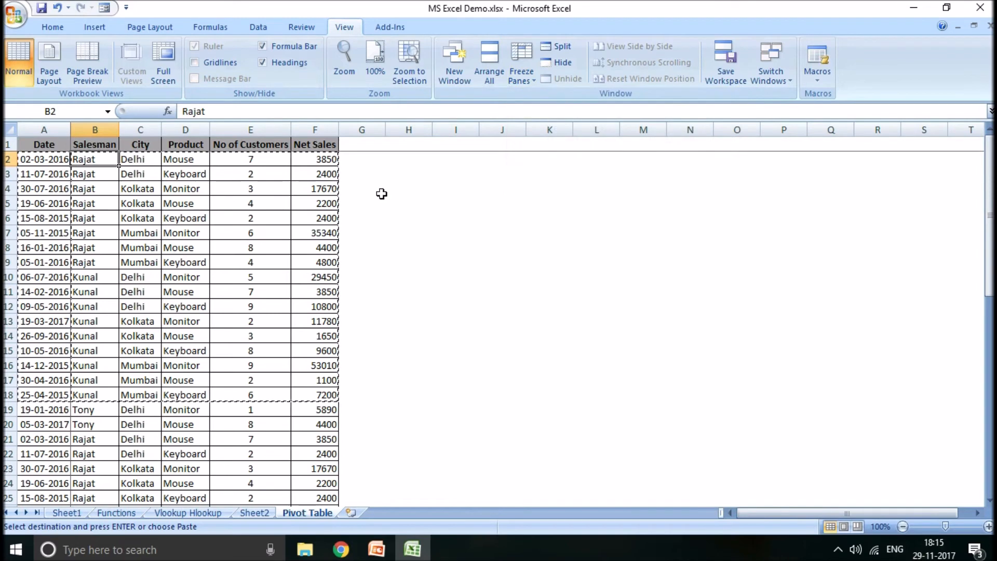
pyautogui.click(299, 247)
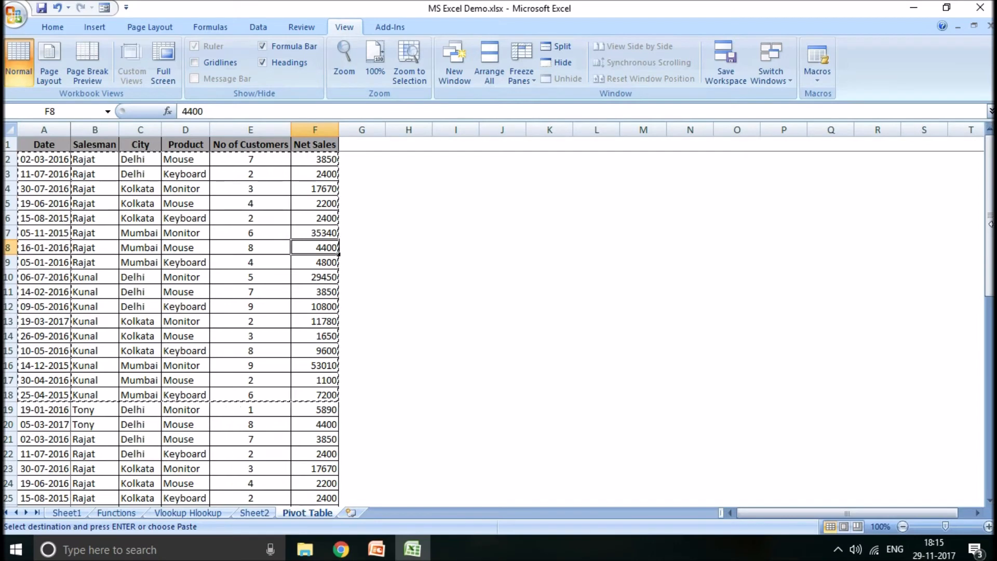
pyautogui.moveTo(992, 230)
pyautogui.mouseDown()
pyautogui.moveTo(991, 307)
pyautogui.moveTo(991, 230)
pyautogui.mouseUp()
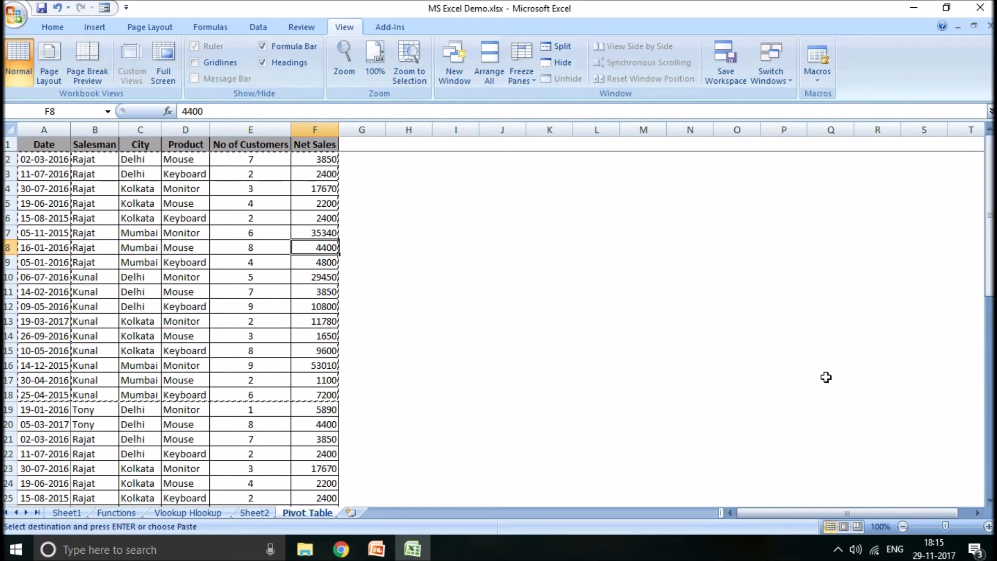
pyautogui.moveTo(772, 513); pyautogui.dragTo(694, 529)
pyautogui.click(114, 246)
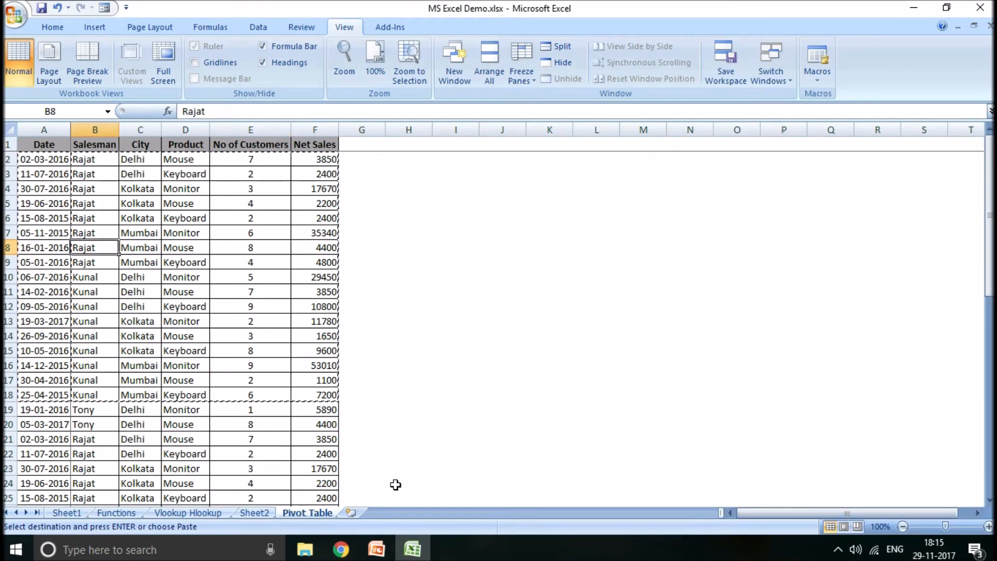
# - Turn on filtering for the header row of the sales list
pyautogui.click(7, 144)
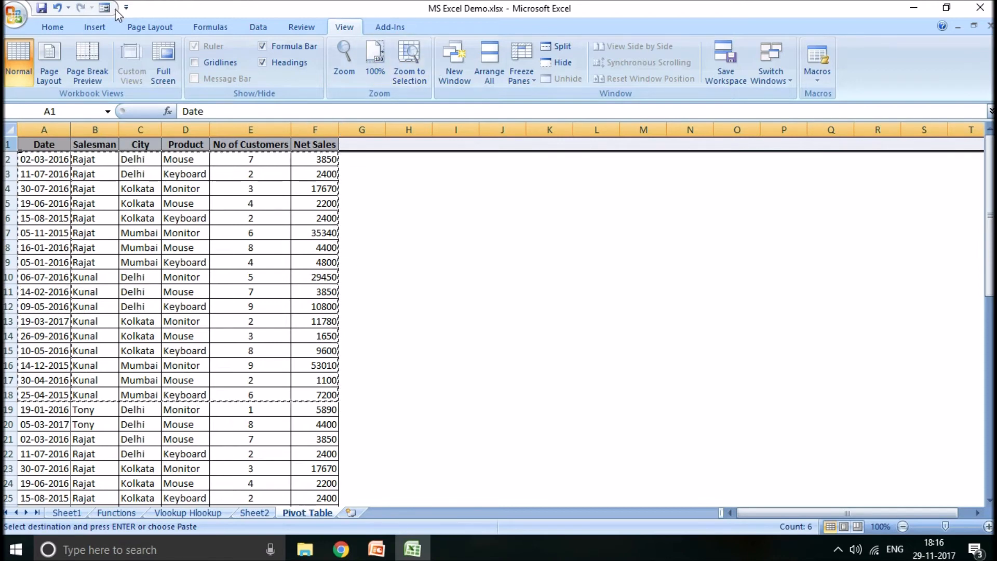
pyautogui.click(259, 27)
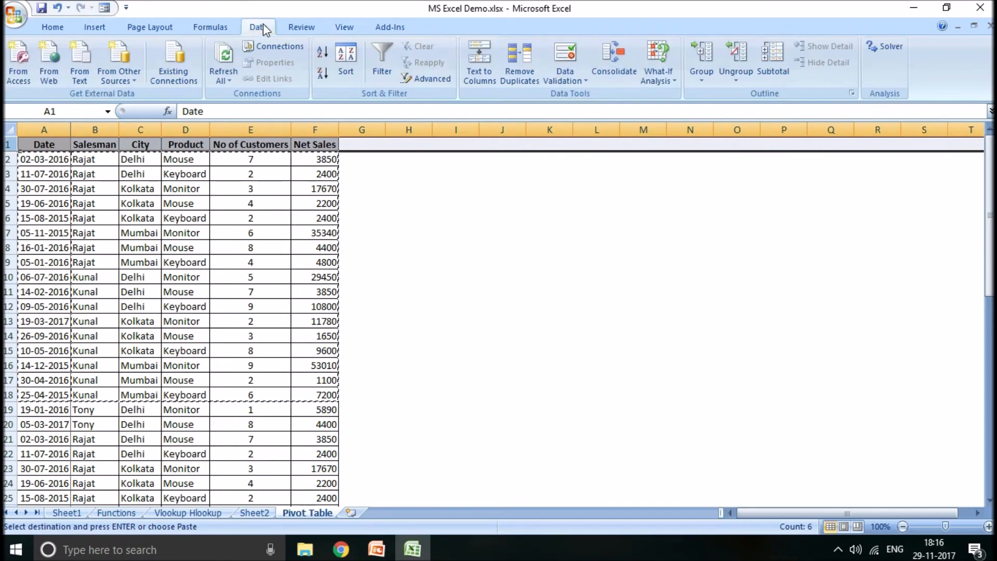
pyautogui.click(382, 68)
pyautogui.click(207, 232)
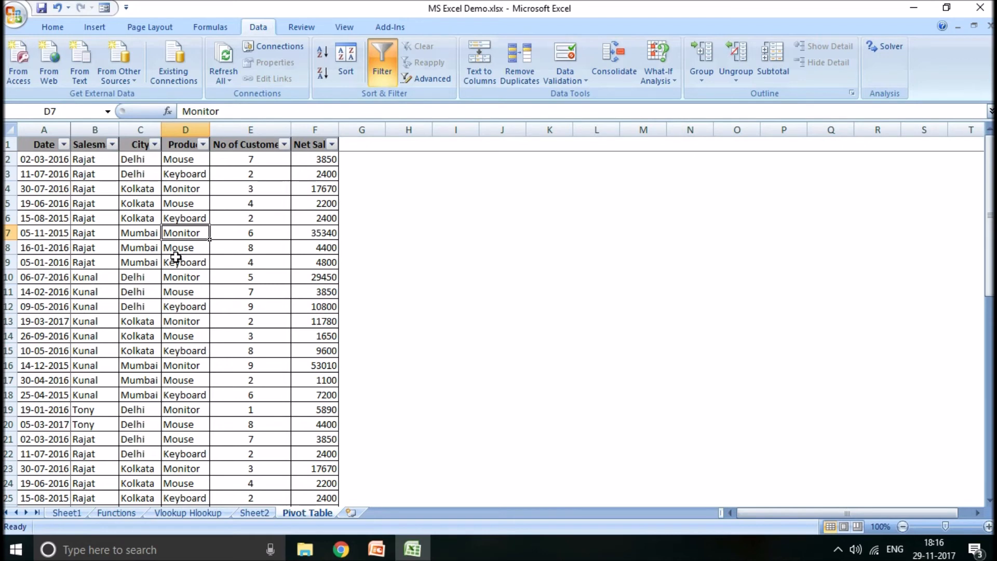
# - Filter the City column to show only Delhi records, and restore all cities
pyautogui.click(155, 145)
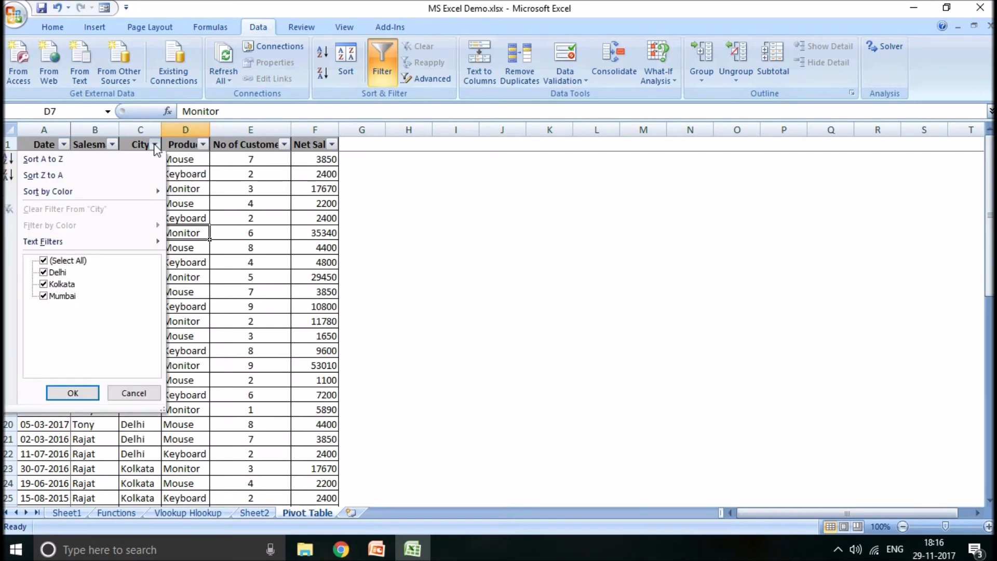
pyautogui.click(44, 260)
pyautogui.click(44, 272)
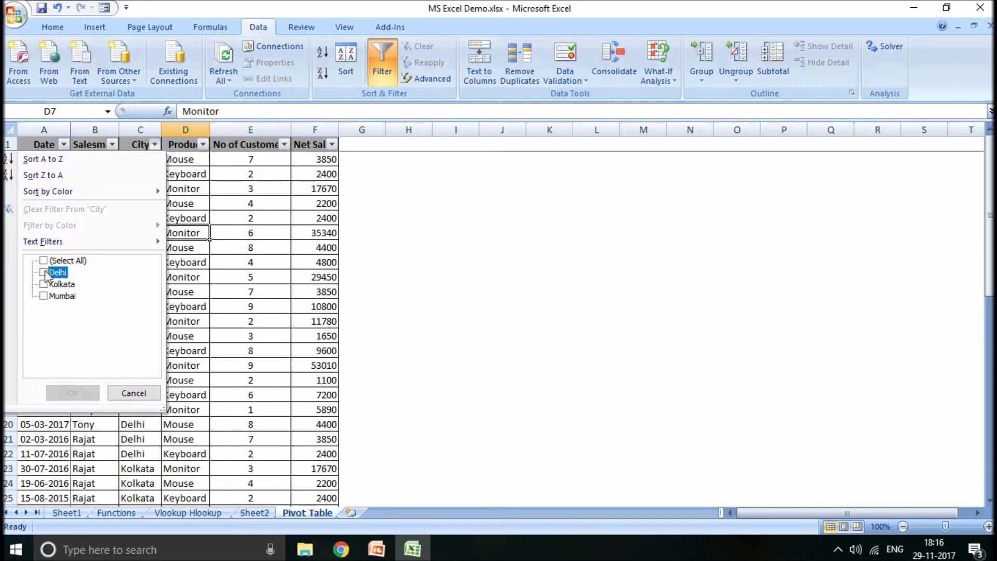
pyautogui.click(73, 393)
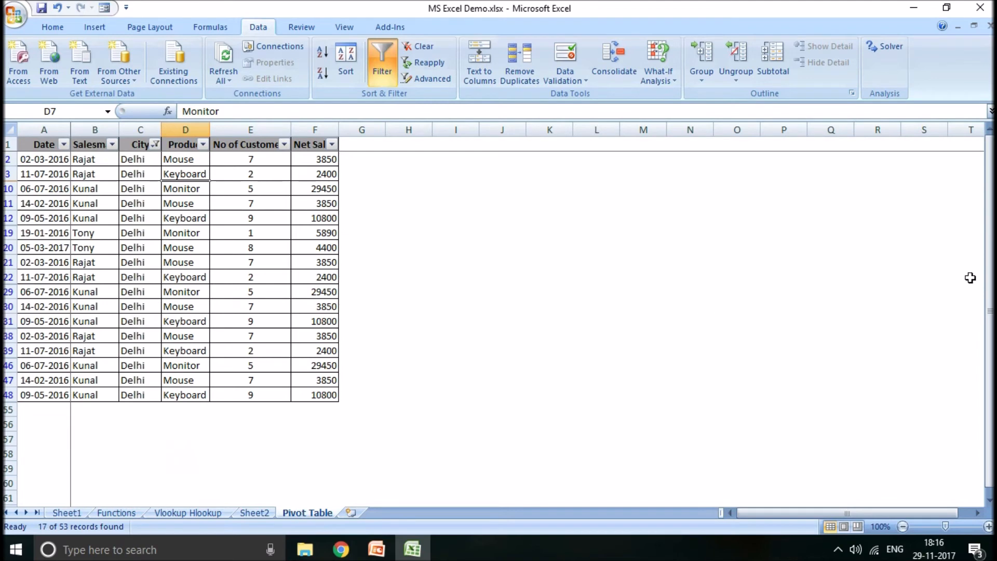
pyautogui.moveTo(988, 274); pyautogui.dragTo(986, 218)
pyautogui.click(156, 145)
pyautogui.click(68, 263)
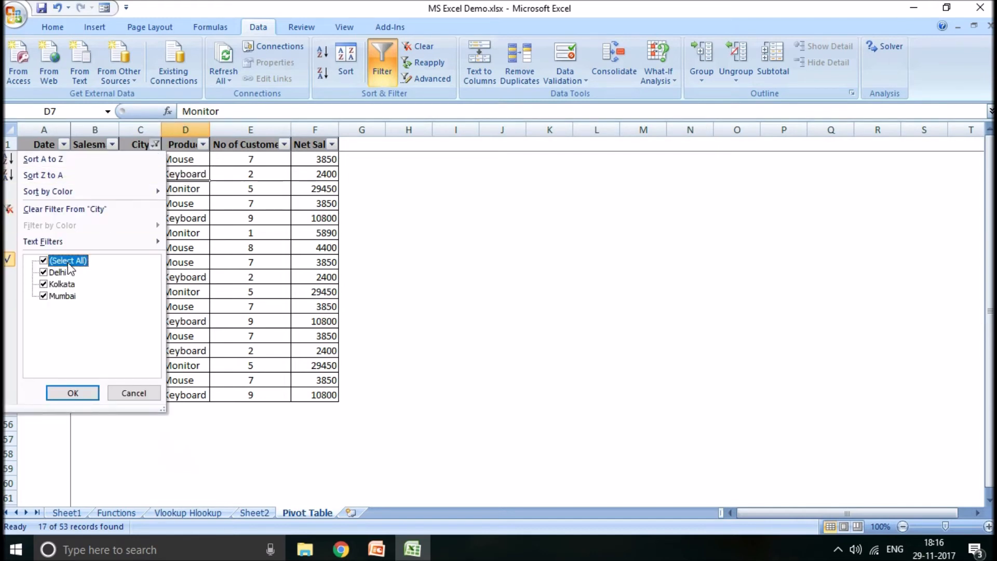
pyautogui.click(73, 393)
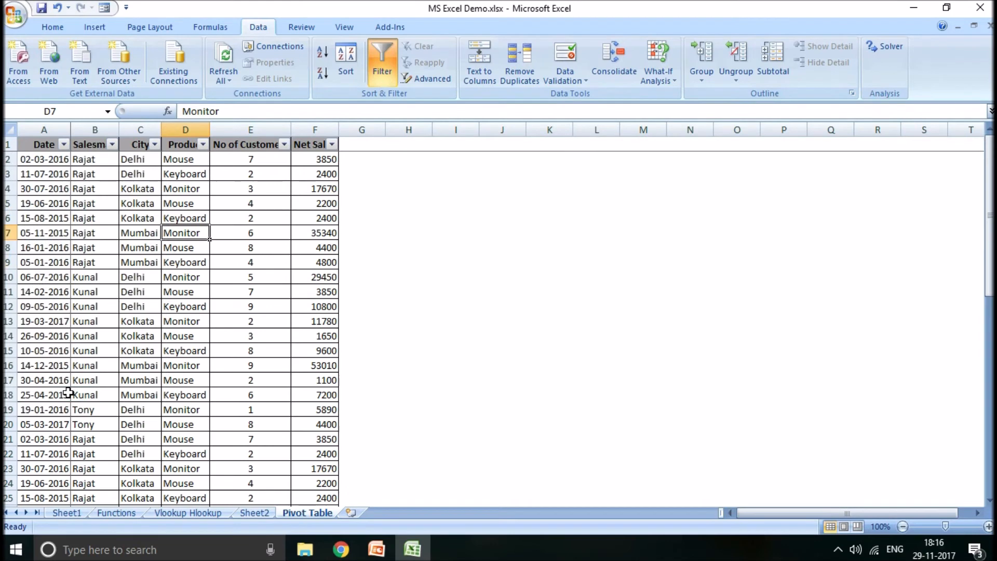
# - Sort the sales list by No of Customers from largest to smallest
pyautogui.click(221, 285)
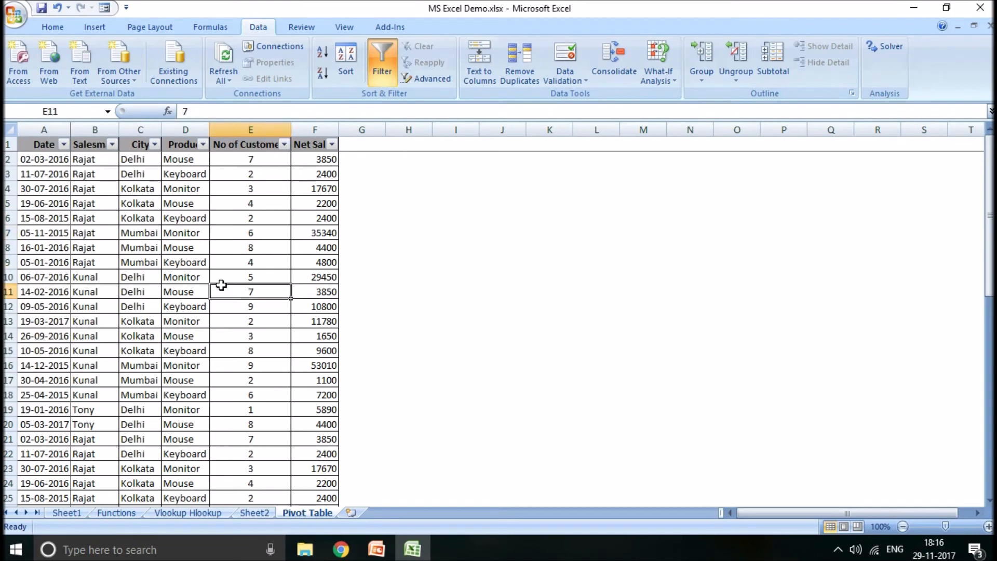
pyautogui.click(284, 145)
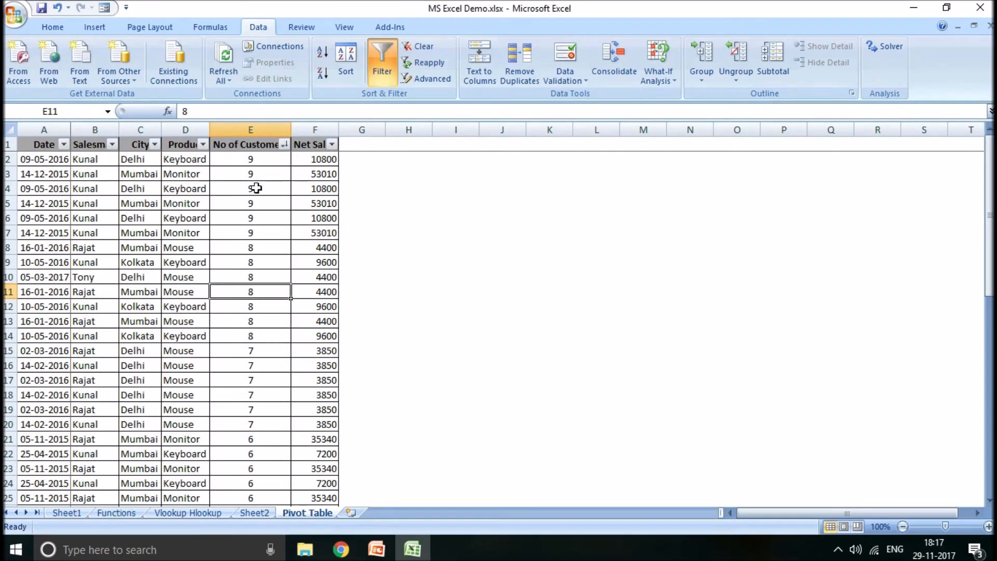
pyautogui.click(257, 188)
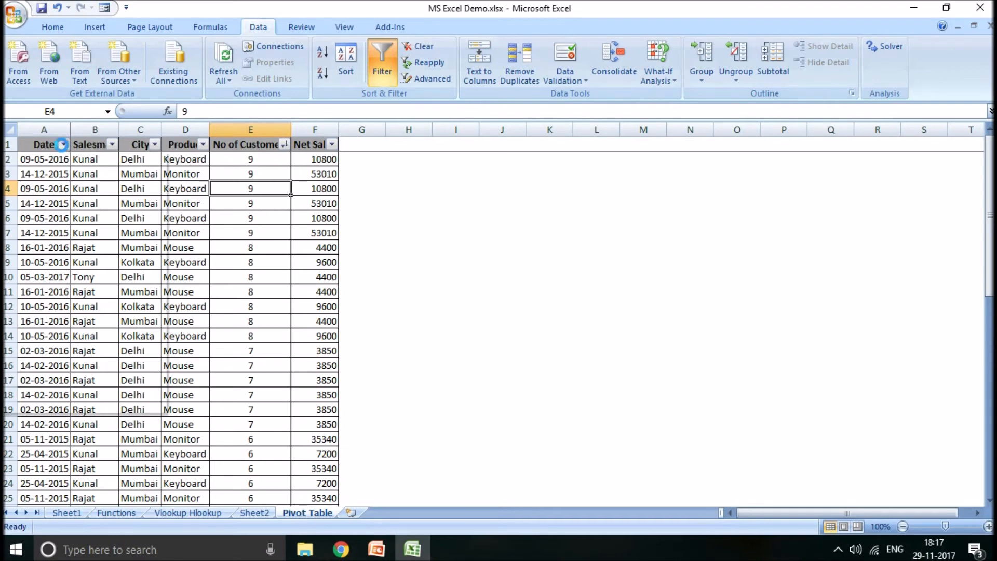
# - Look over the date filter options of the Date column and turn off filtering for the sales list
pyautogui.click(63, 144)
pyautogui.moveTo(73, 242)
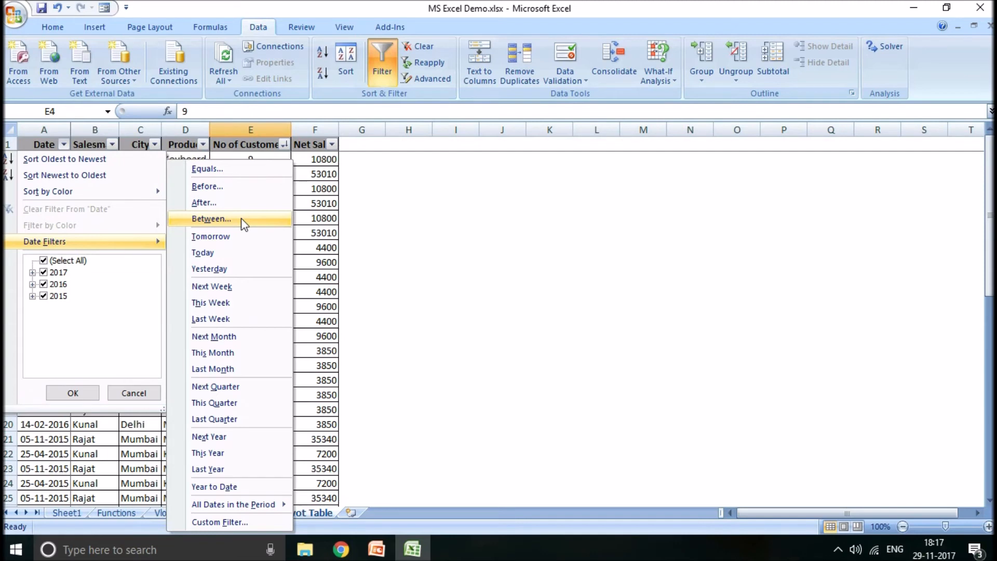
pyautogui.click(370, 218)
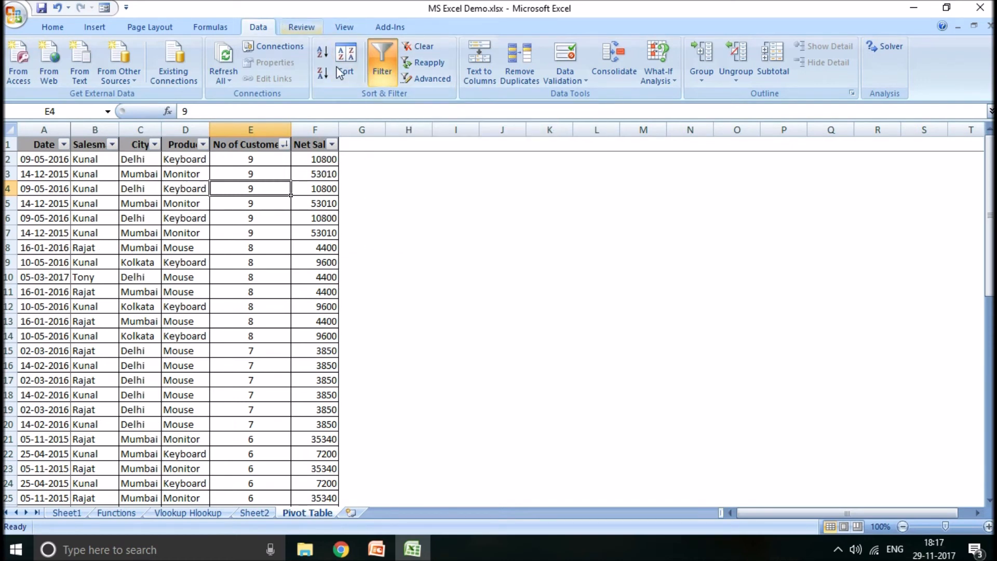
pyautogui.click(390, 71)
pyautogui.click(224, 262)
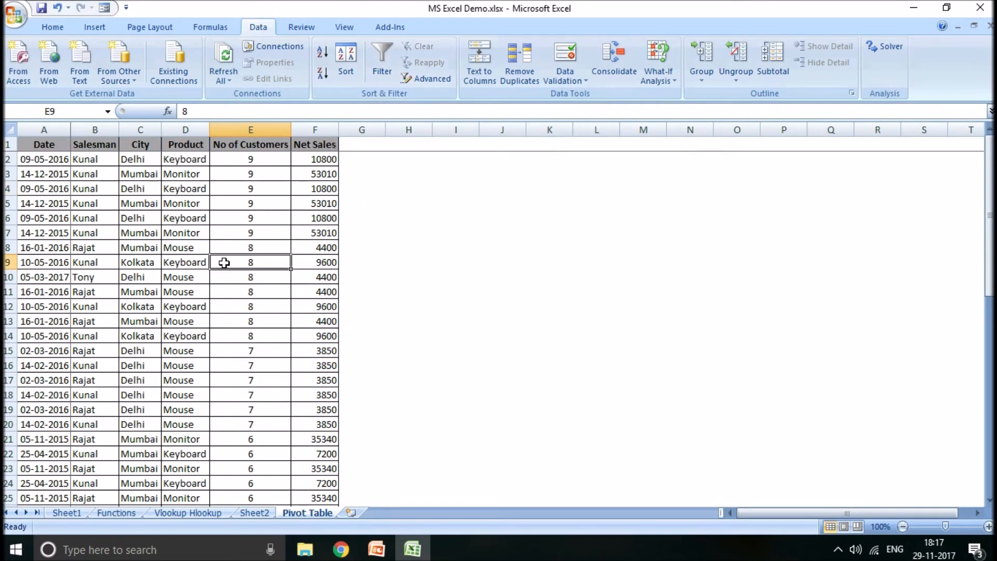
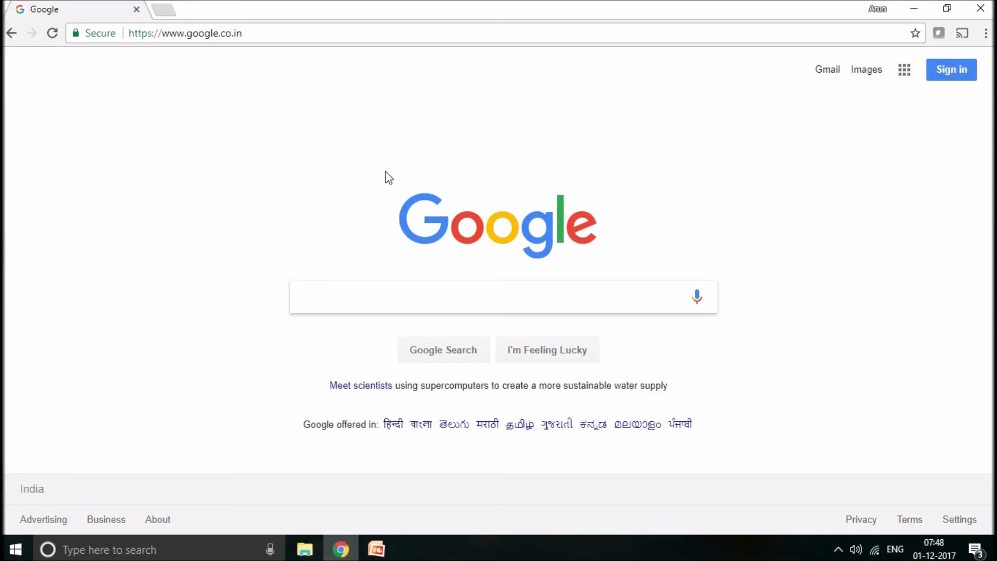
# - Switch to Chrome and open gmail.com
pyautogui.click(225, 33)
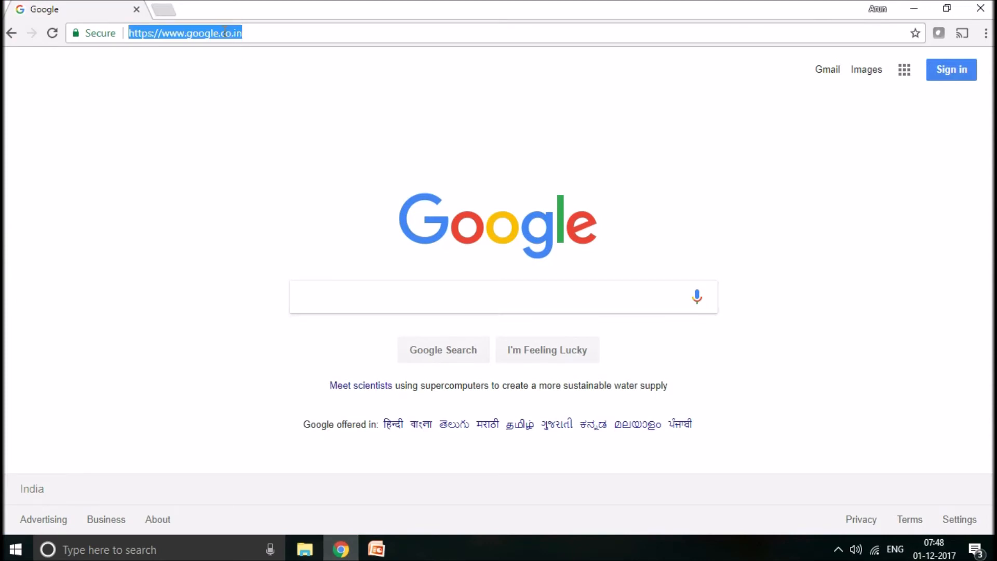
pyautogui.write('gmail.com')
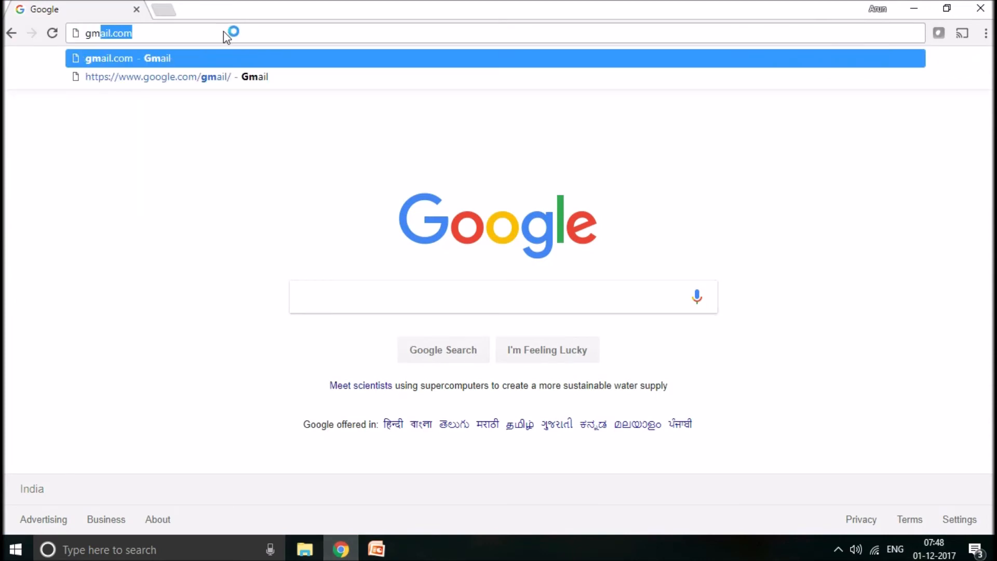
pyautogui.press('Return')
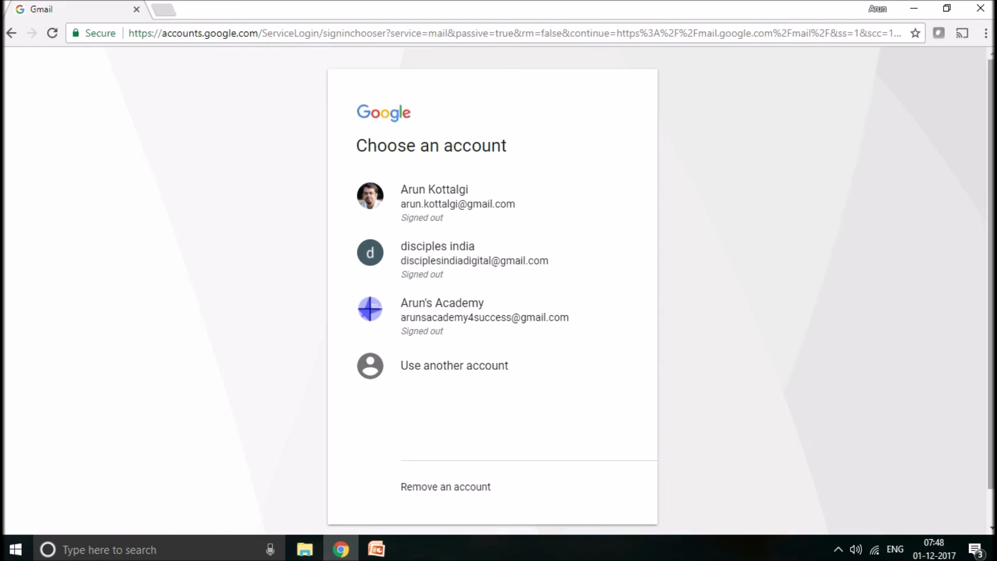
# - Open the form for creating a new Google account from the Gmail account chooser
pyautogui.moveTo(991, 172); pyautogui.dragTo(991, 206)
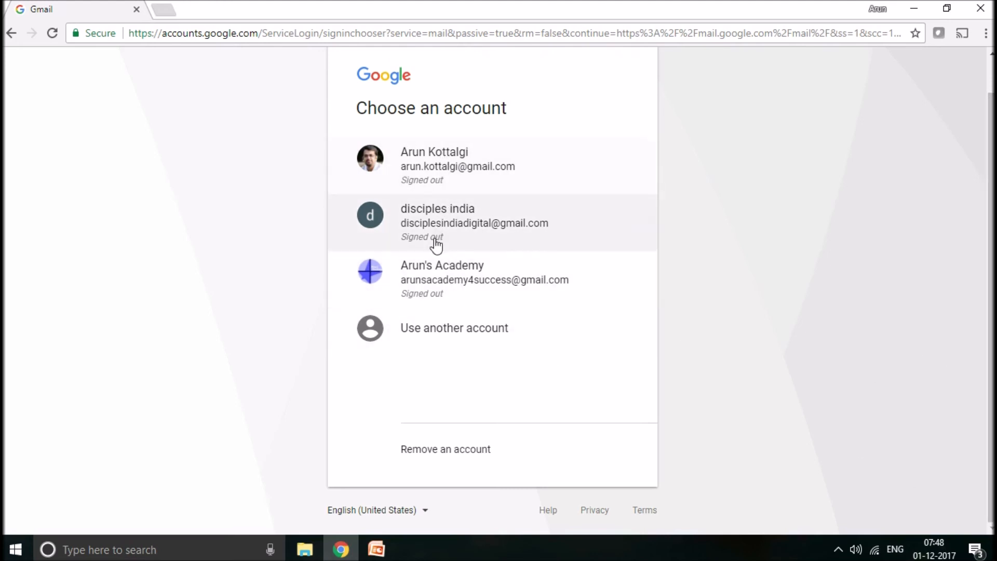
pyautogui.click(429, 335)
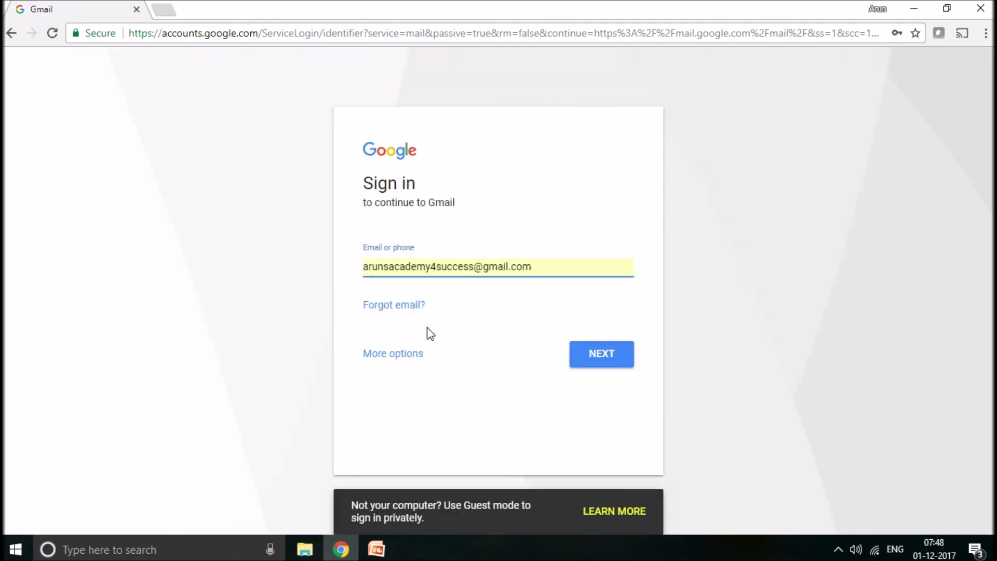
pyautogui.click(408, 357)
pyautogui.click(414, 367)
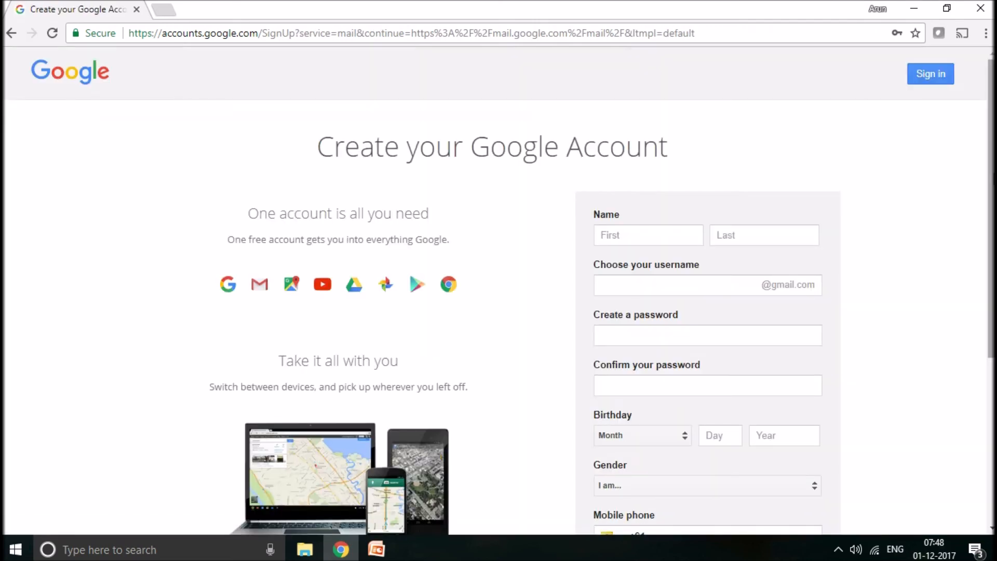
# - Examine the fields of the Google account creation form, from name and username down to location, leaving them empty
pyautogui.scroll(-2, 499, 291)
pyautogui.scroll(3, 700, 150)
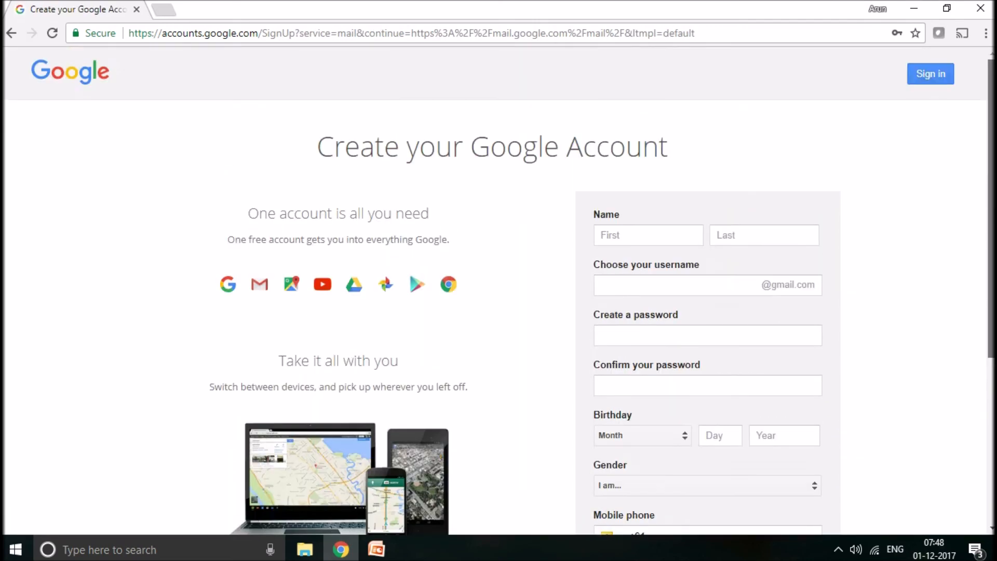
pyautogui.scroll(-2, 699, 150)
pyautogui.click(653, 162)
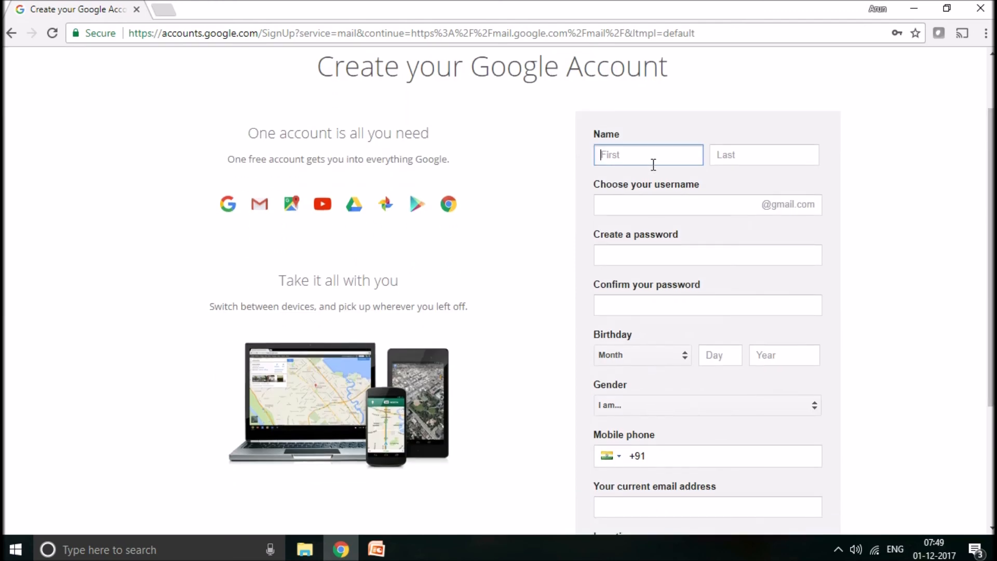
pyautogui.click(633, 207)
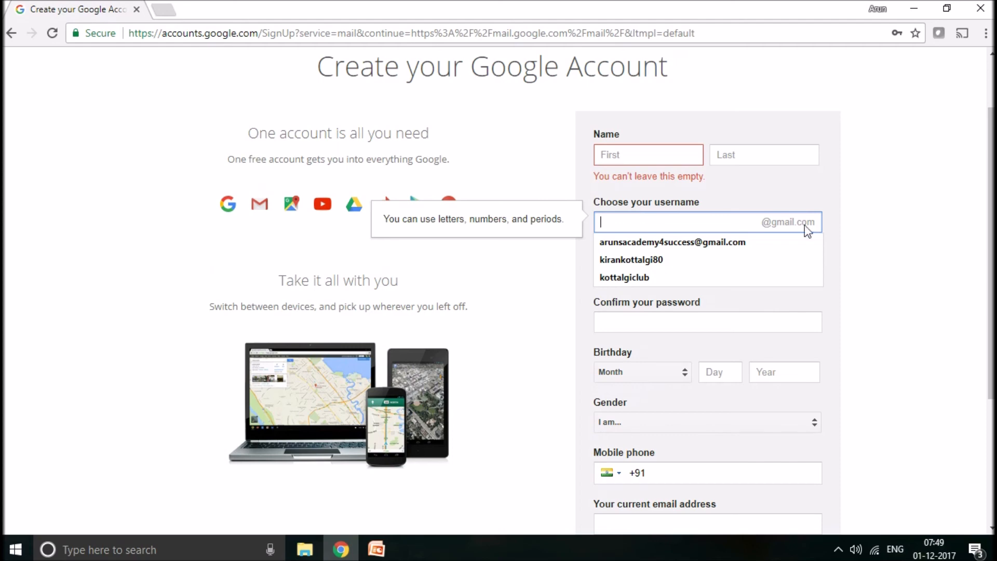
pyautogui.click(890, 243)
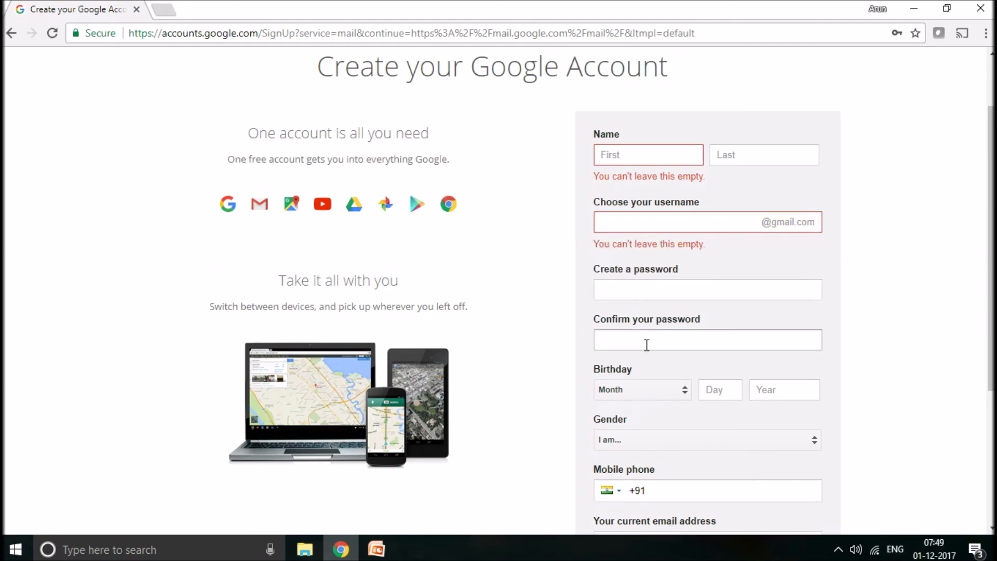
pyautogui.scroll(-2, 987, 320)
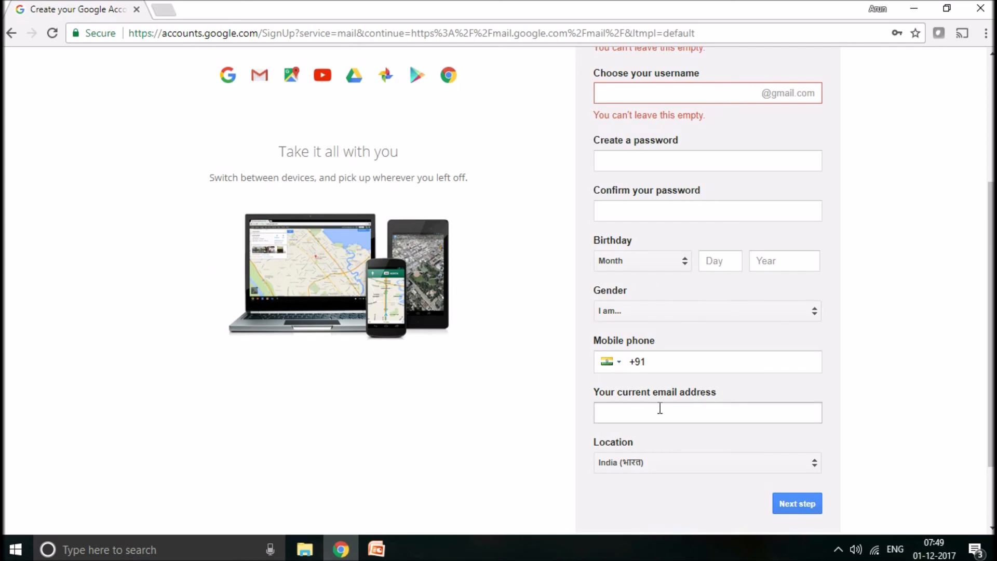
pyautogui.scroll(-2, 989, 338)
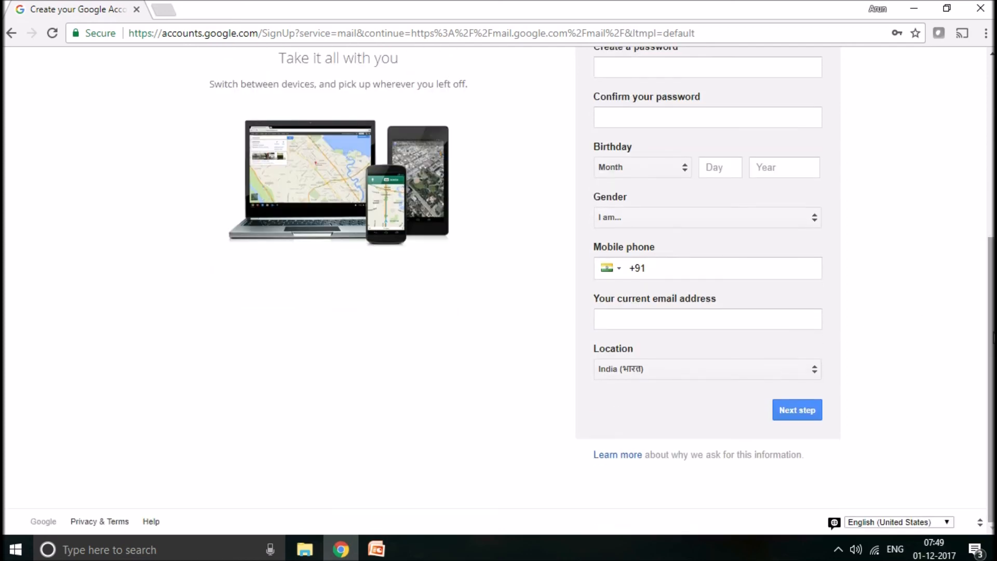
pyautogui.click(775, 419)
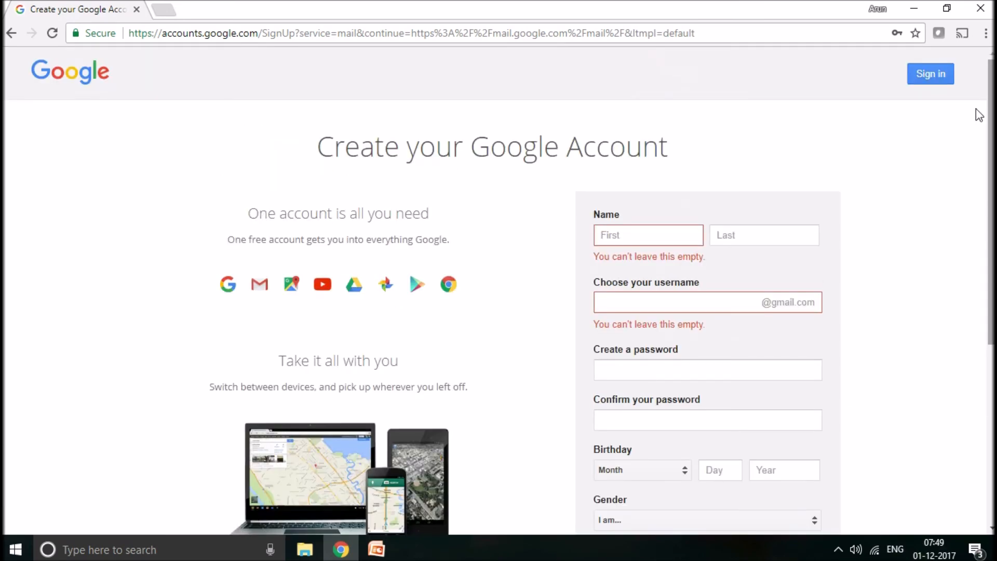
# - Sign in to Gmail with the first existing account in the account chooser, entering the account password
pyautogui.click(932, 75)
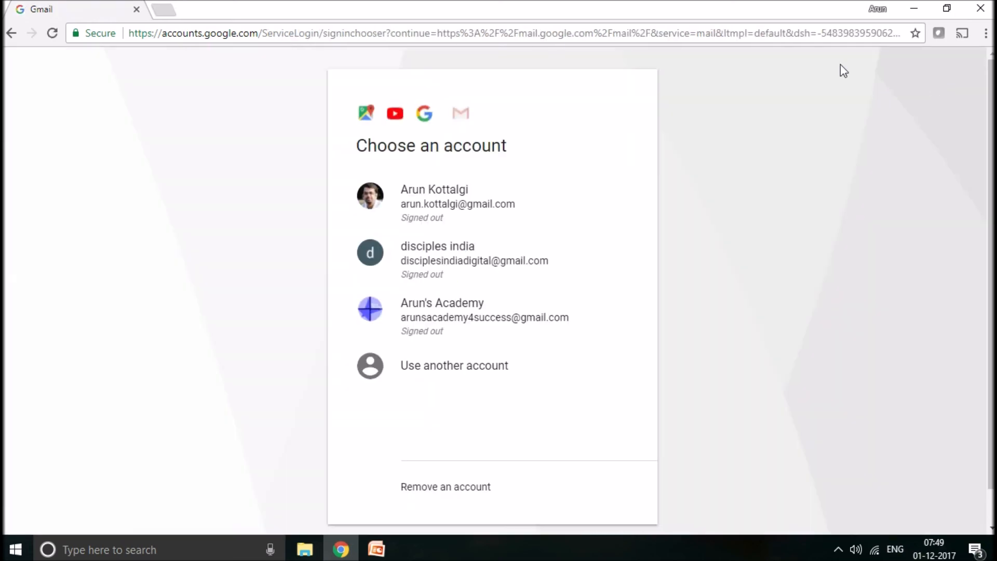
pyautogui.click(436, 211)
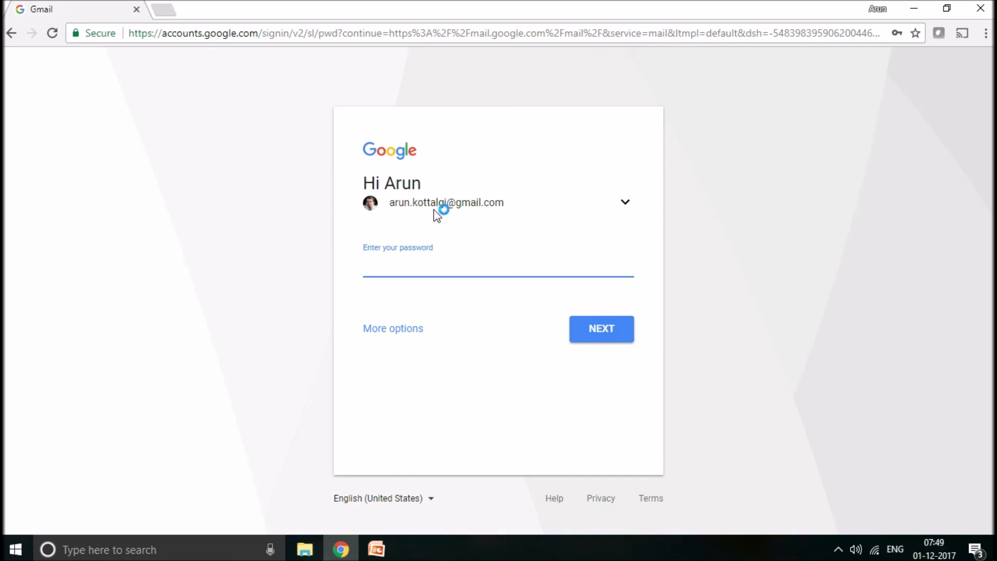
pyautogui.write('••••••••••••••')
pyautogui.press('Return')
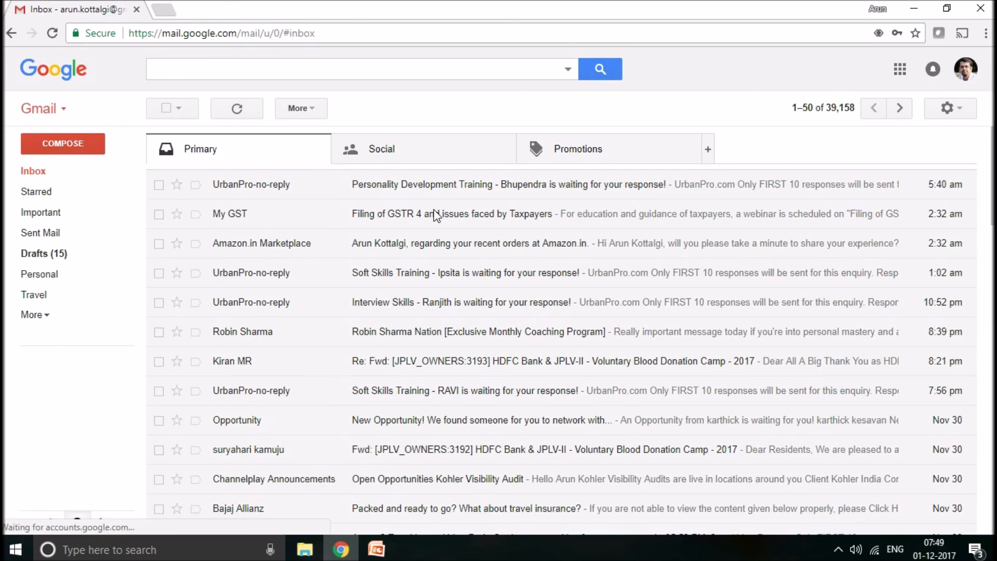
# - Examine the mail search field and the signed-in account's details, and close the account details
pyautogui.click(287, 65)
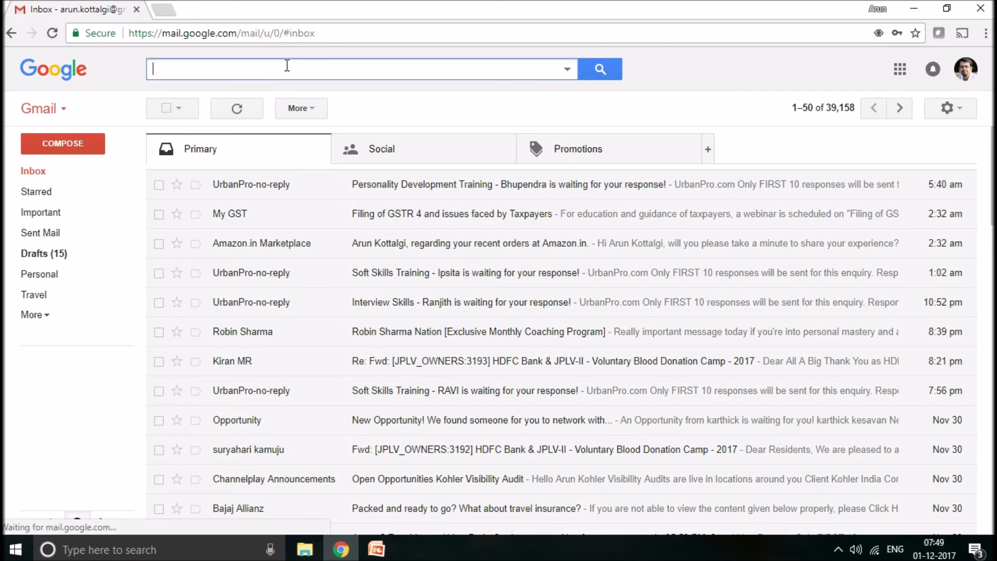
pyautogui.click(968, 76)
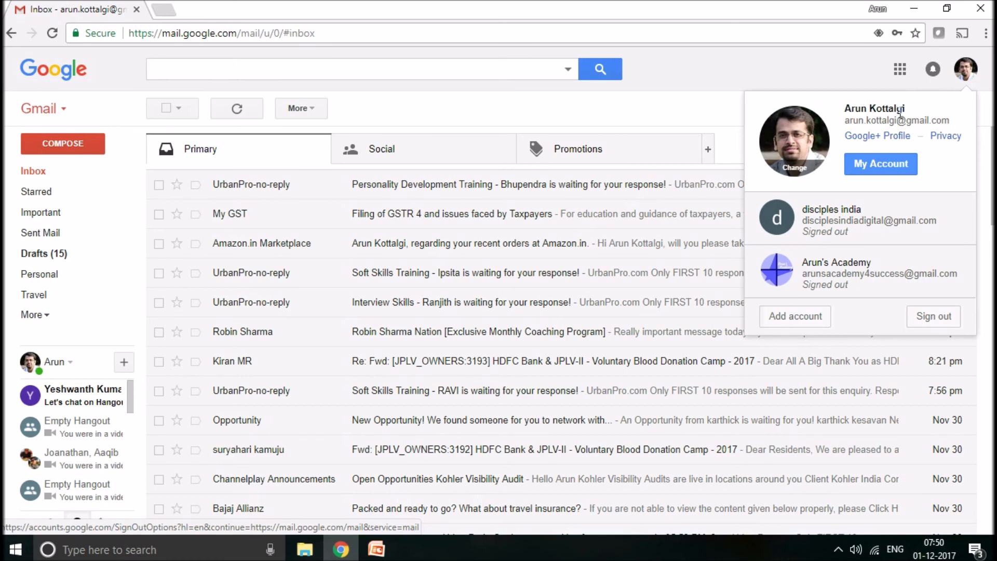
pyautogui.moveTo(846, 121); pyautogui.dragTo(964, 124)
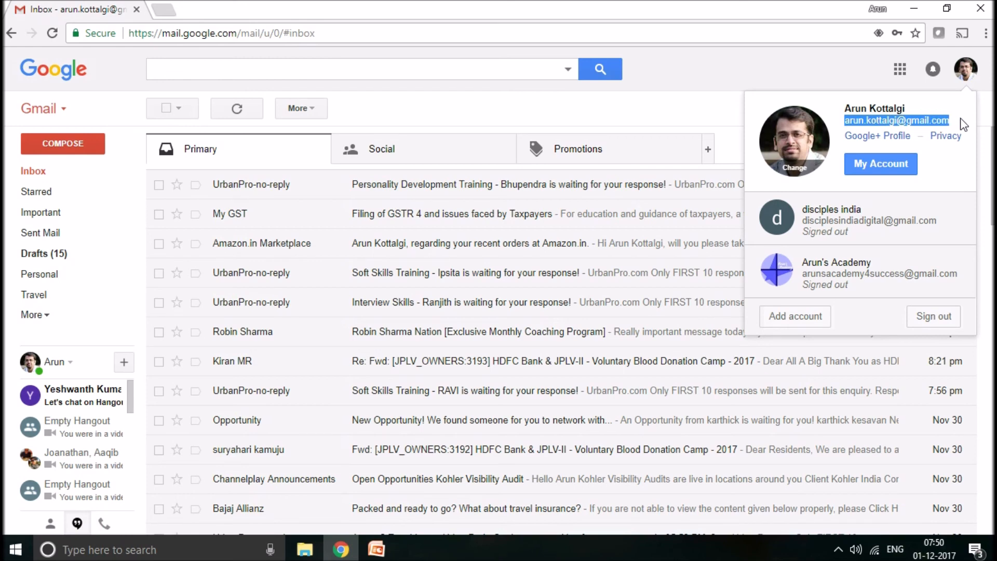
pyautogui.click(962, 124)
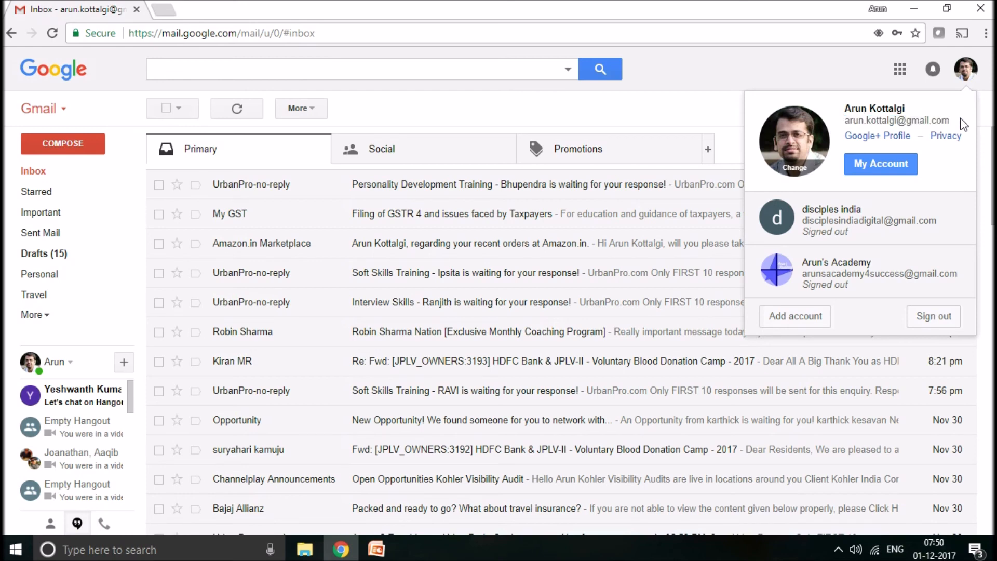
pyautogui.click(966, 78)
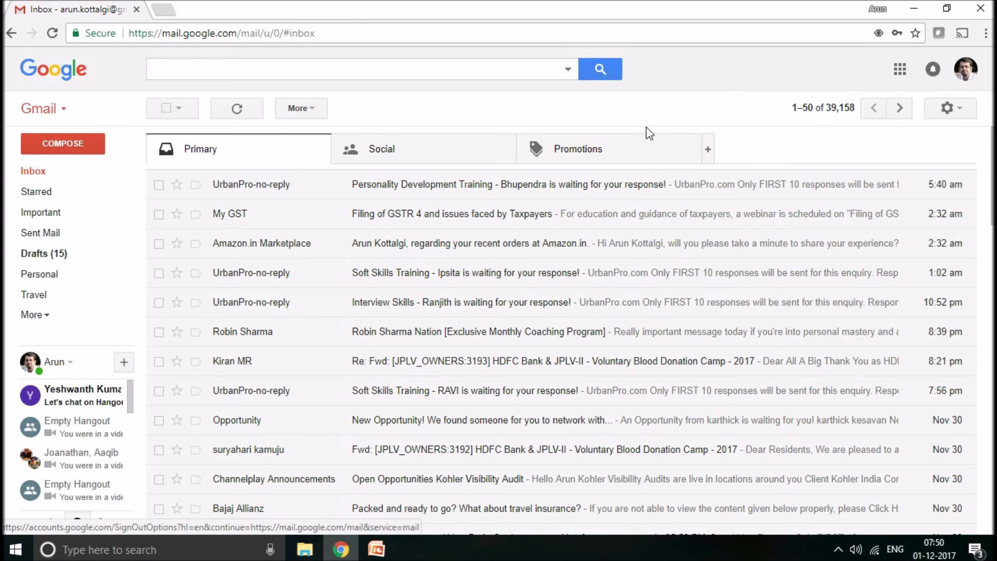
# - View the Social and Promotions categories of the inbox and return to the Primary category
pyautogui.click(420, 157)
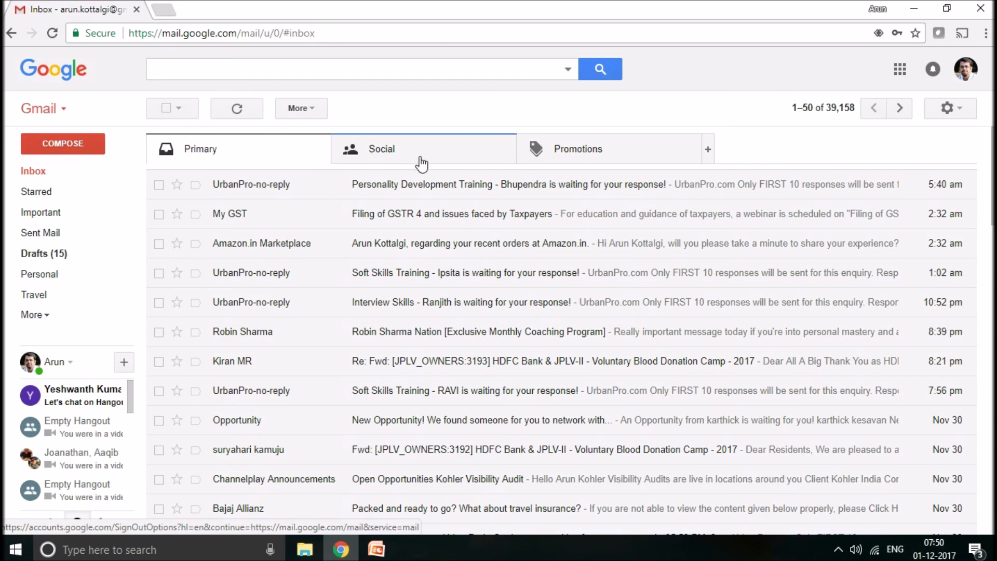
pyautogui.click(601, 150)
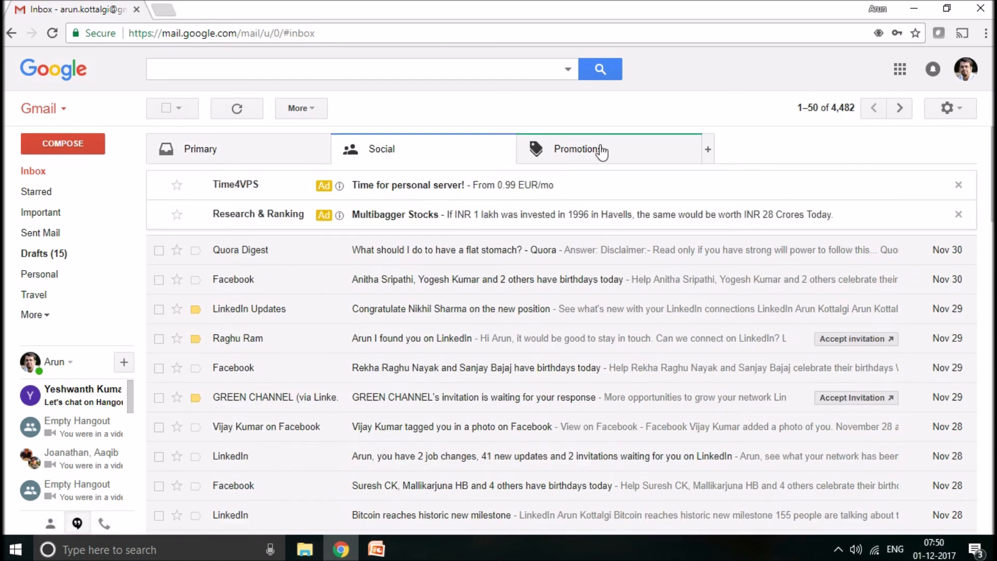
pyautogui.click(292, 157)
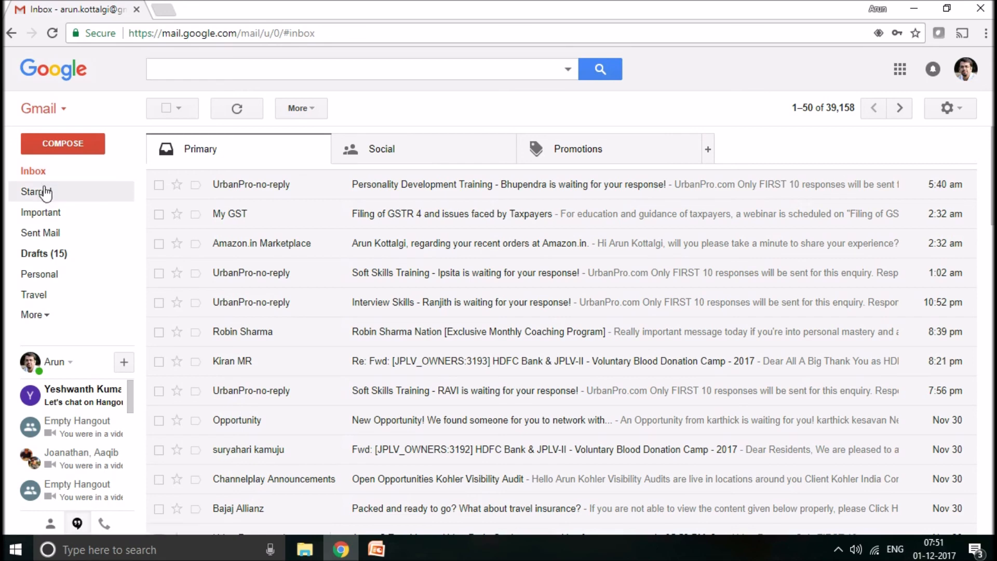
# - Star the My GST message, check it among the Starred messages and return to the inbox
pyautogui.click(176, 214)
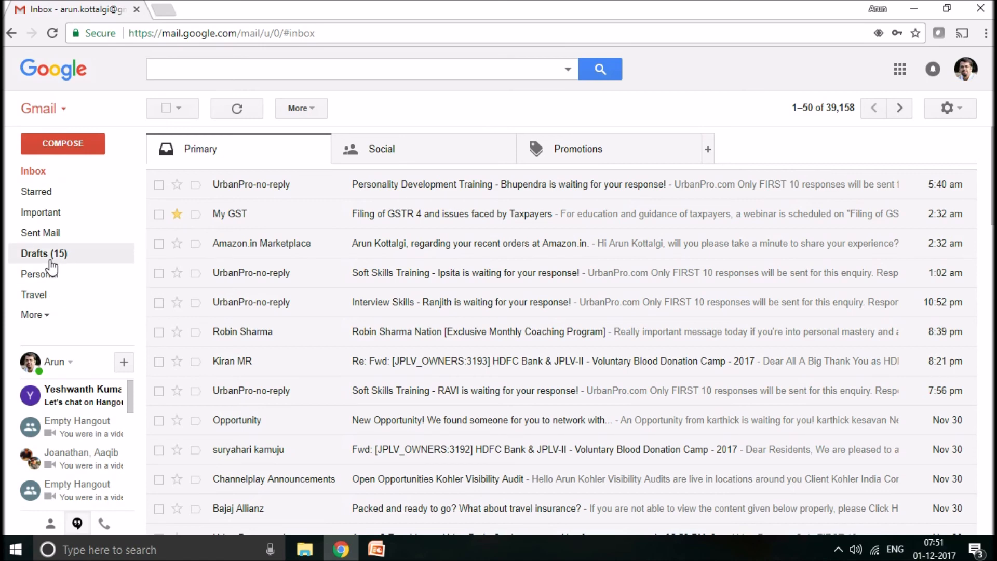
pyautogui.click(54, 199)
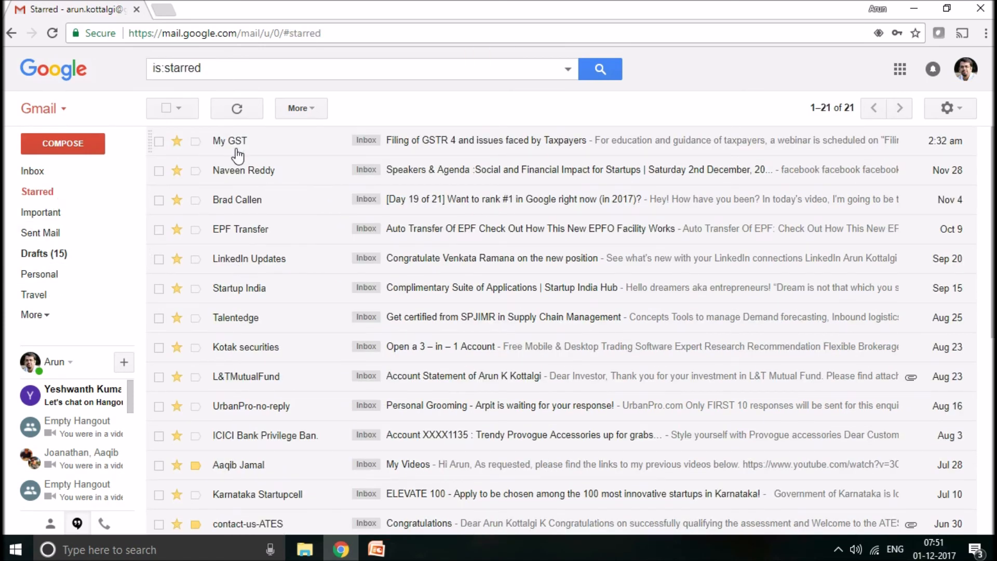
pyautogui.click(45, 176)
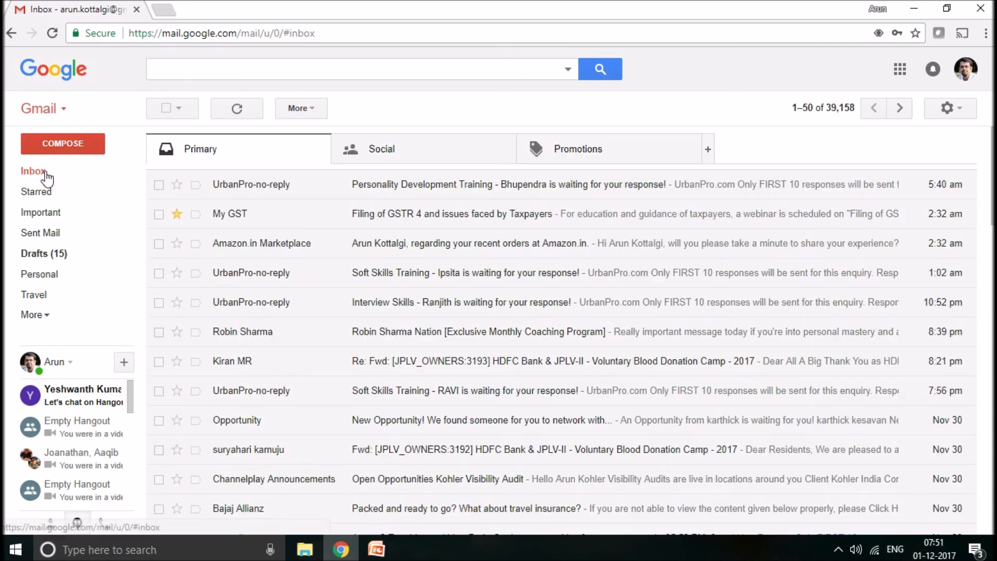
# - Remove the star from the My GST message, and mark it as important and back to not important
pyautogui.click(178, 215)
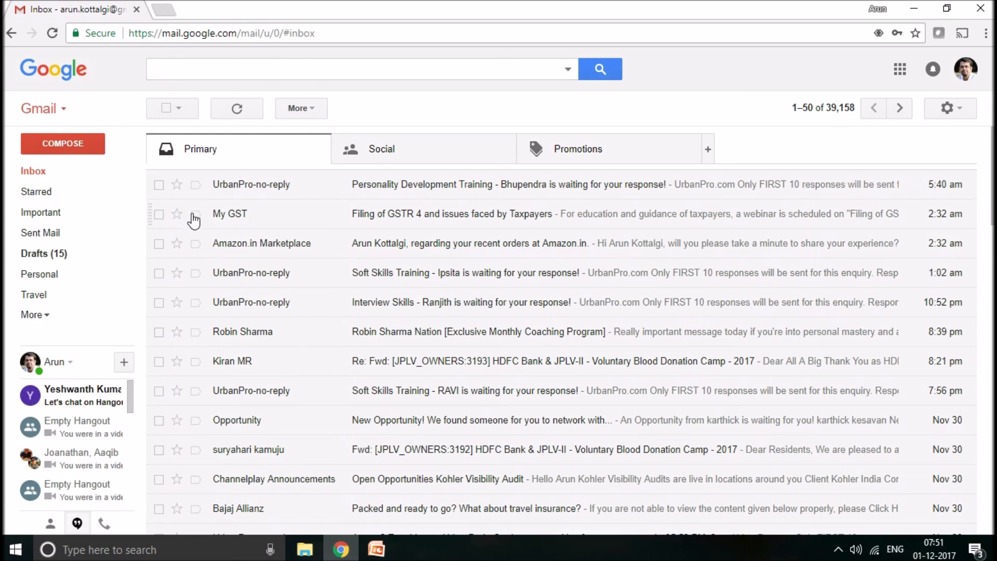
pyautogui.click(195, 214)
pyautogui.click(195, 215)
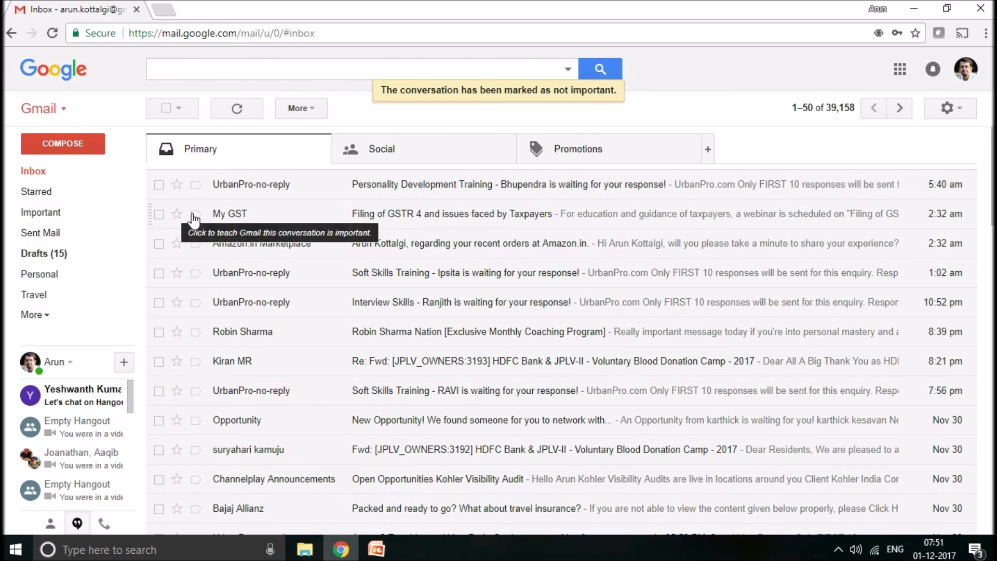
# - Mark the newest UrbanPro message in the inbox as unread and clear the selection
pyautogui.click(159, 185)
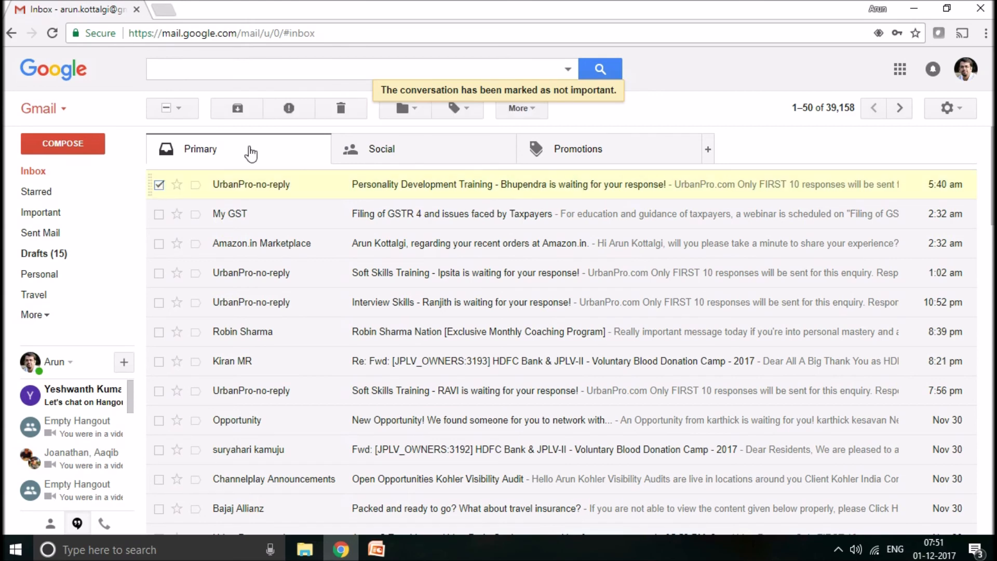
pyautogui.click(522, 109)
pyautogui.click(534, 134)
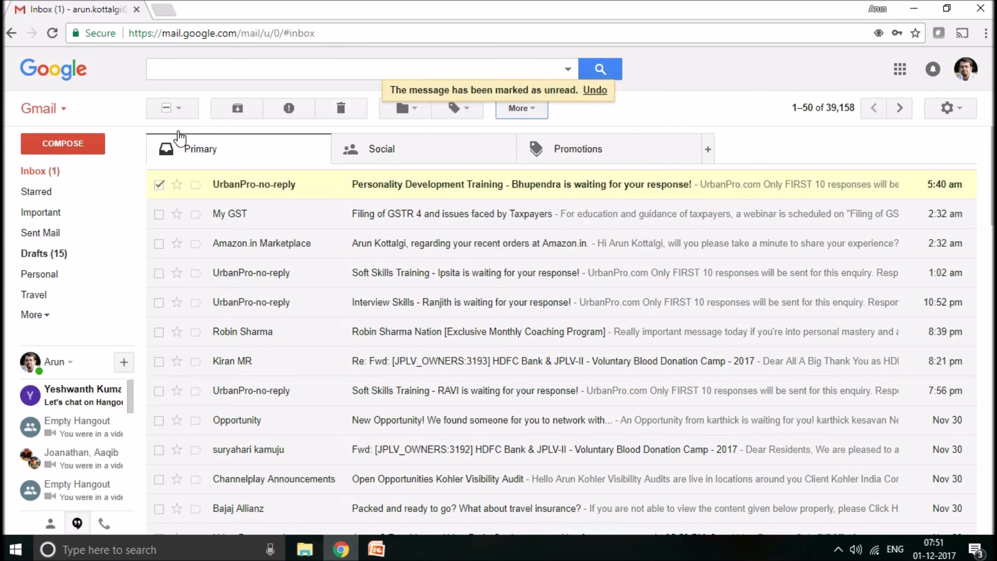
pyautogui.click(166, 108)
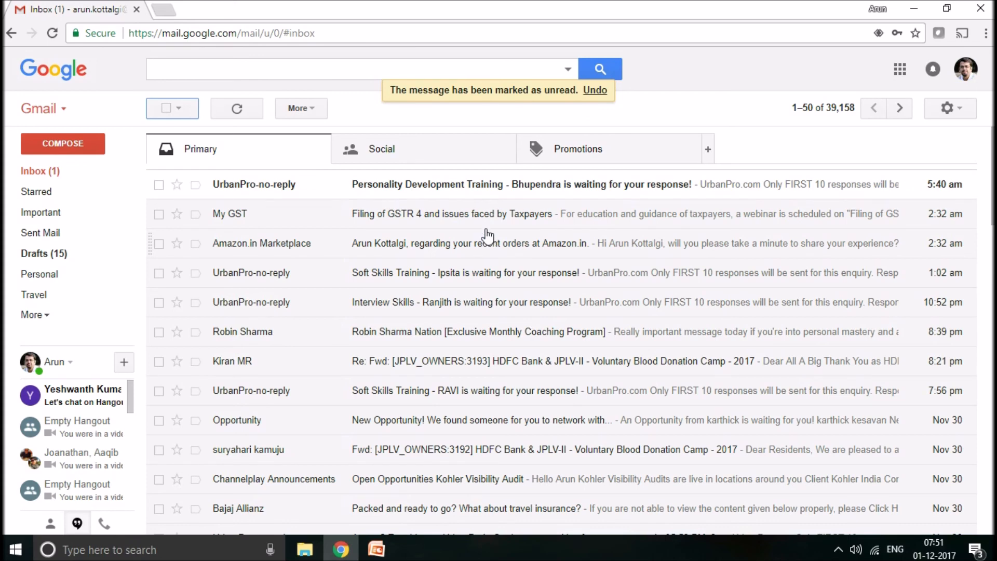
# - Read the newest UrbanPro message, and look over the Sent Mail and Drafts folders
pyautogui.click(464, 185)
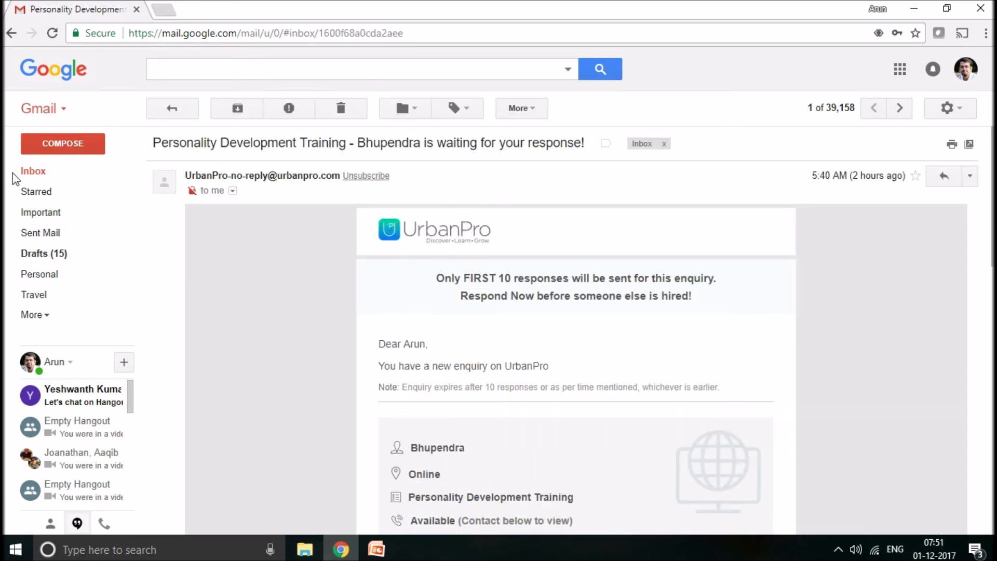
pyautogui.click(43, 175)
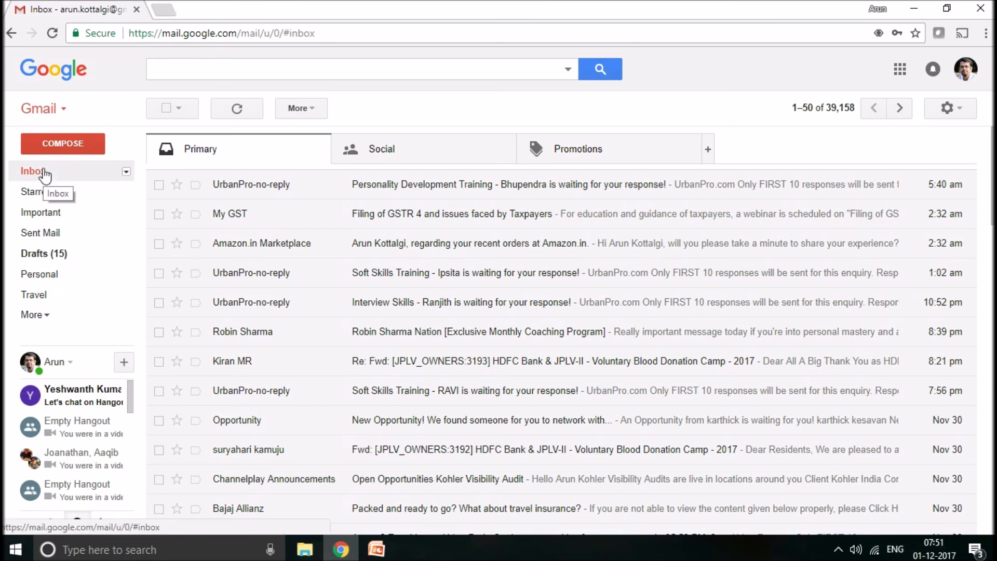
pyautogui.click(46, 235)
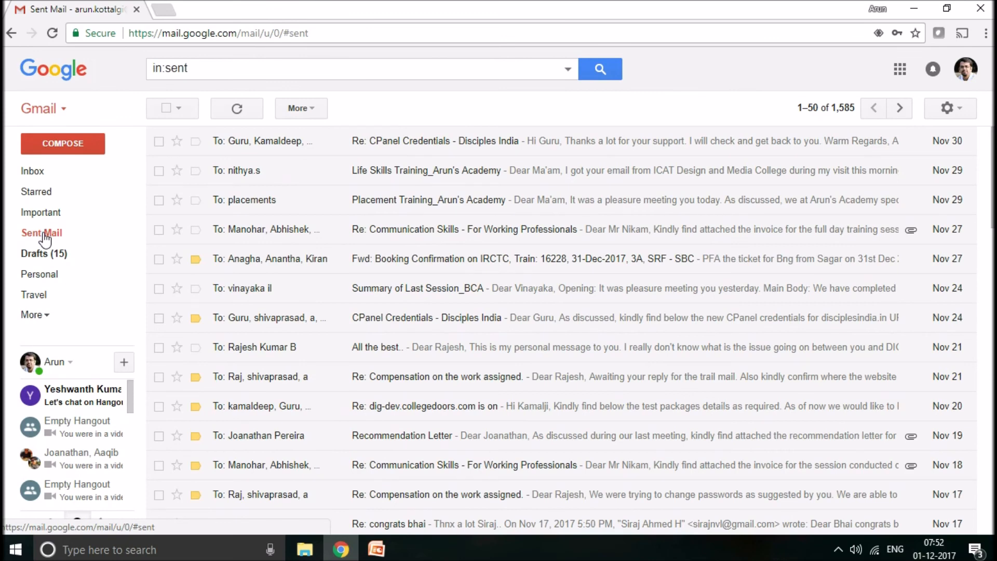
pyautogui.click(46, 255)
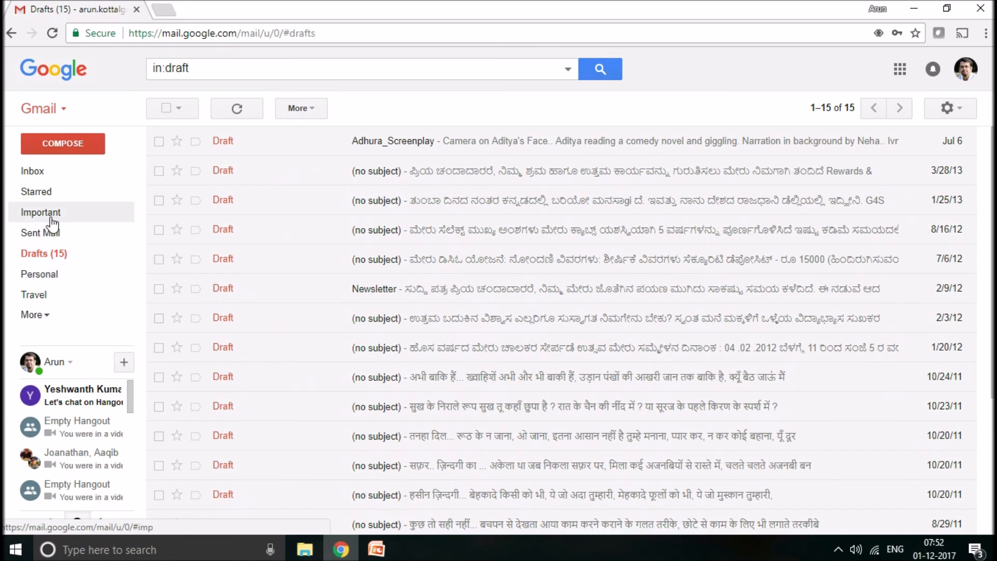
# - Start a new message from the inbox, enlarge its compose window and address it to the account owner's own Gmail address
pyautogui.click(33, 172)
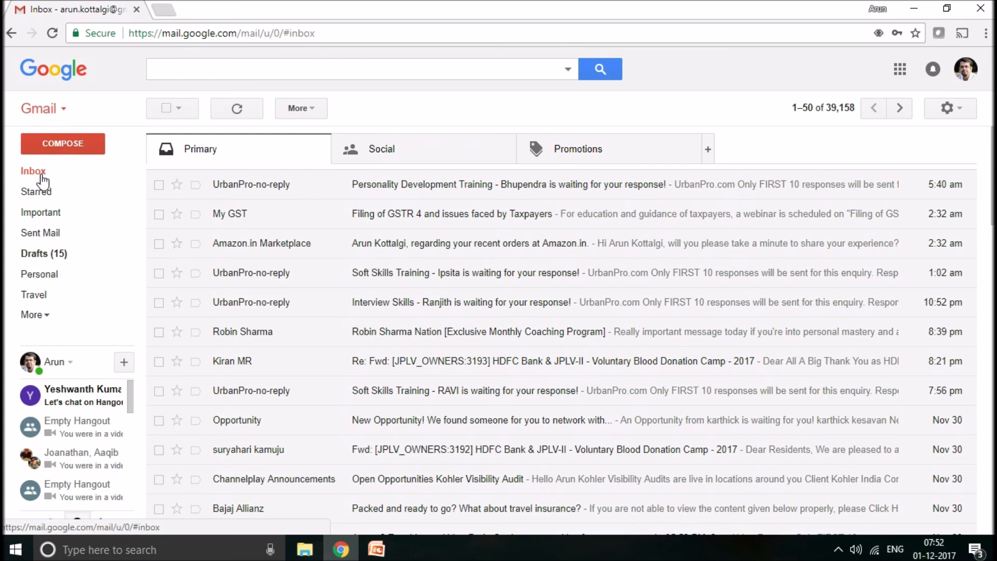
pyautogui.click(83, 148)
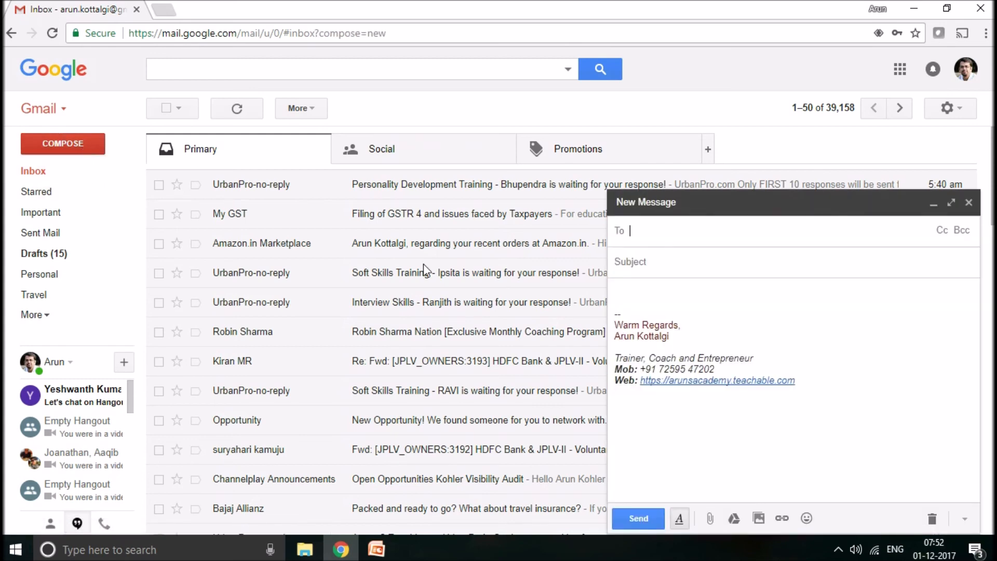
pyautogui.click(951, 203)
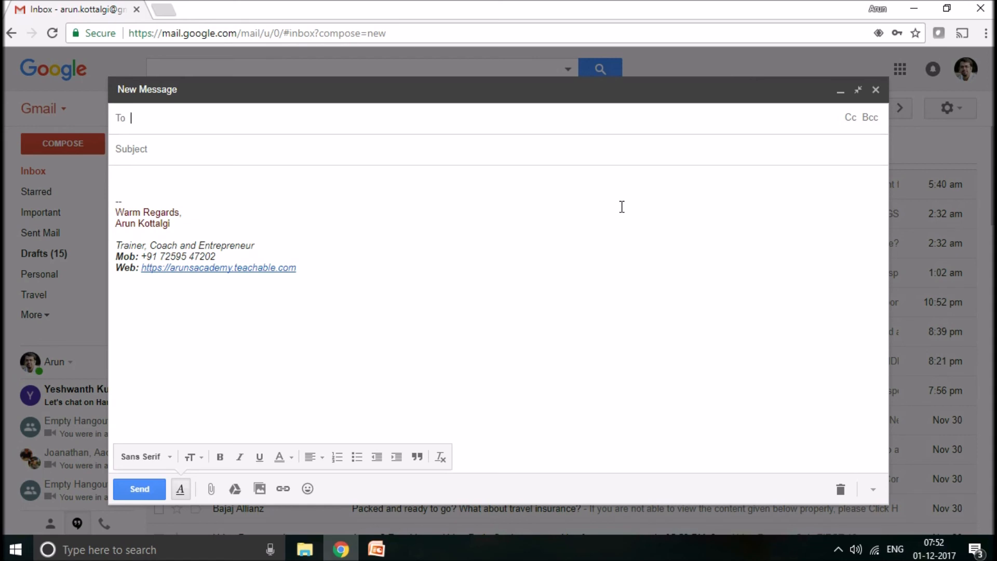
pyautogui.write('ar')
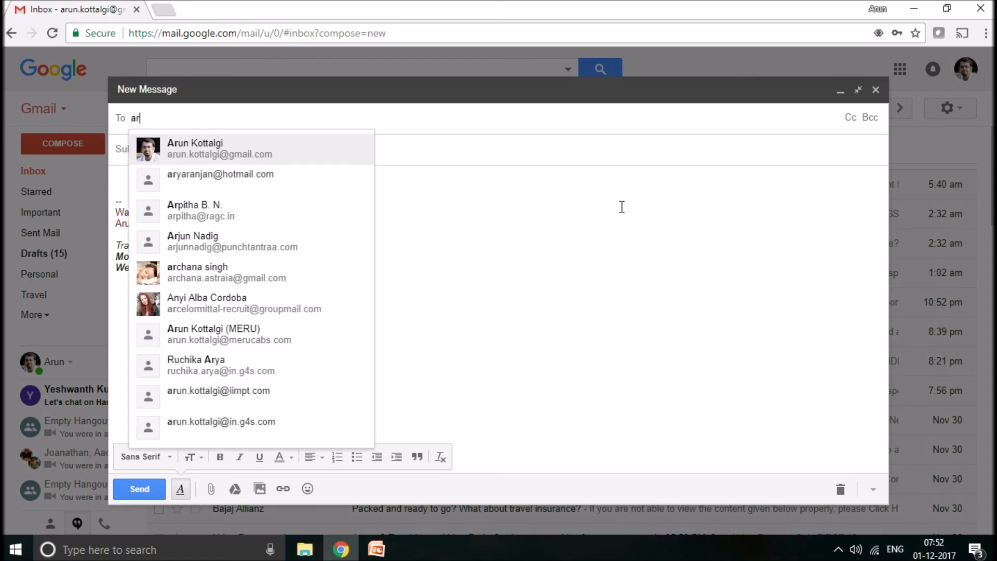
pyautogui.click(254, 149)
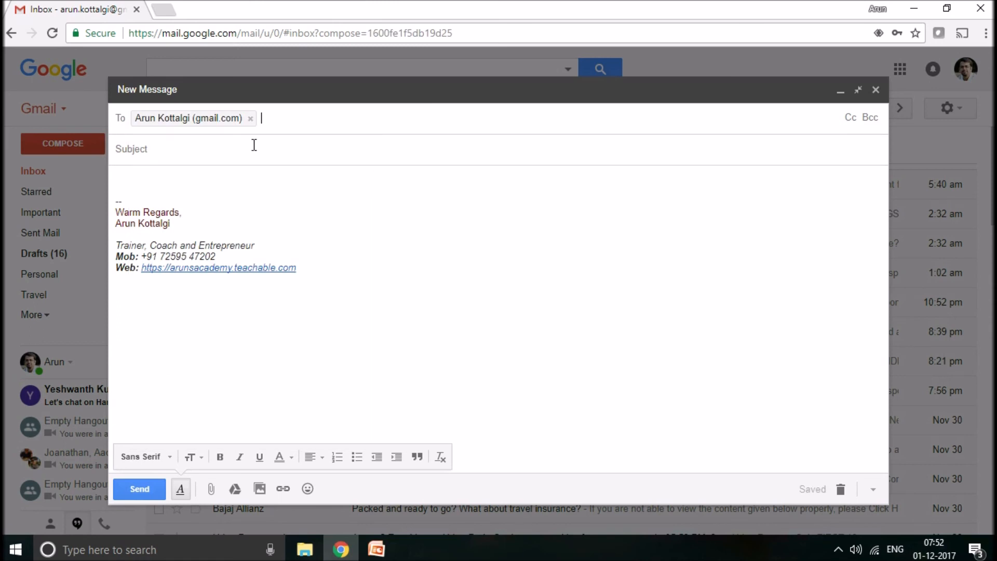
# - Show the Cc and Bcc recipient fields of the new message and leave both empty
pyautogui.click(847, 122)
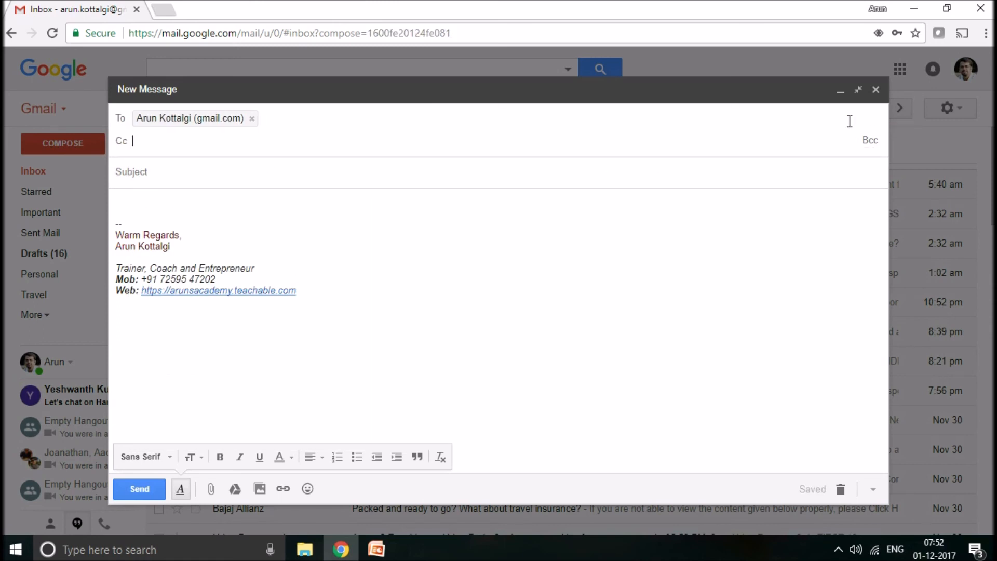
pyautogui.click(868, 142)
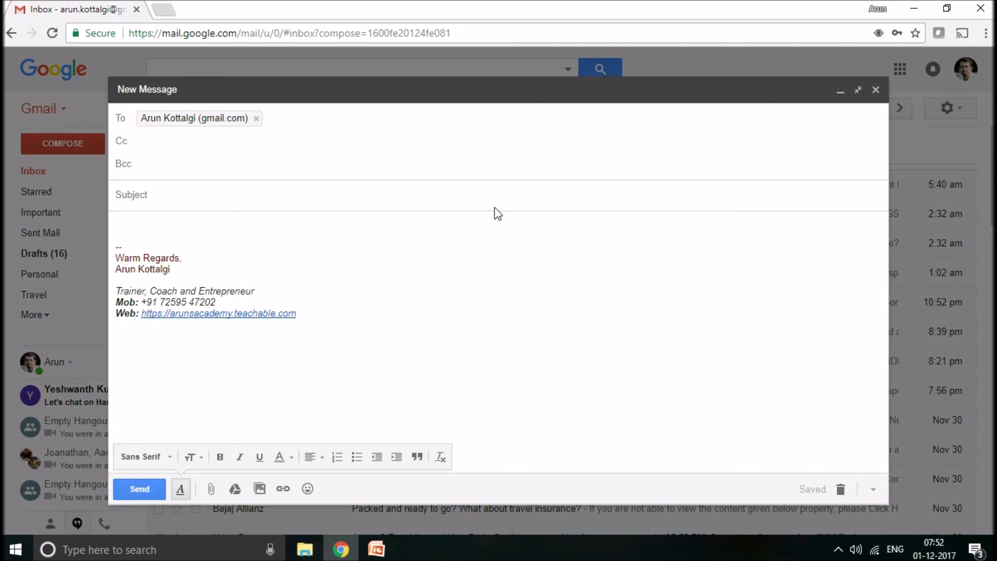
pyautogui.click(168, 143)
pyautogui.click(159, 162)
# - Give the message the subject "Subject" and the text "Body", and send it
pyautogui.click(154, 200)
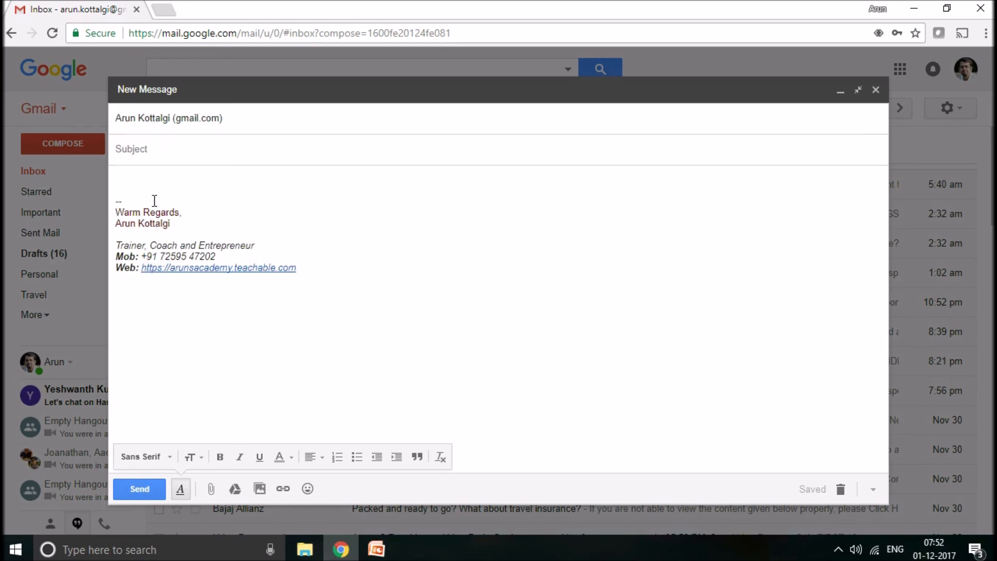
pyautogui.write('Subject')
pyautogui.click(145, 185)
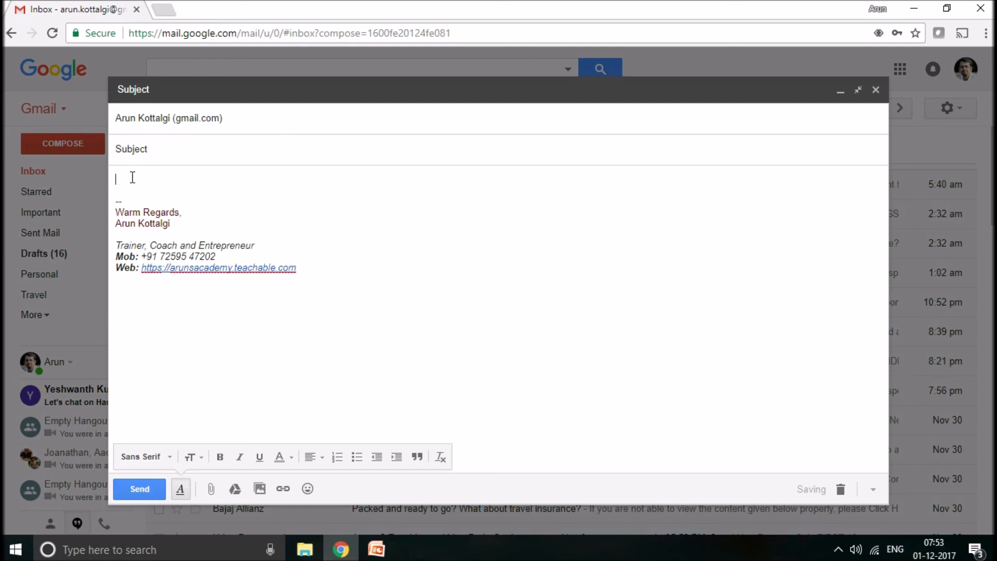
pyautogui.write('Hi')
pyautogui.press('BackSpace')
pyautogui.press('BackSpace')
pyautogui.write('Body')
pyautogui.click(145, 491)
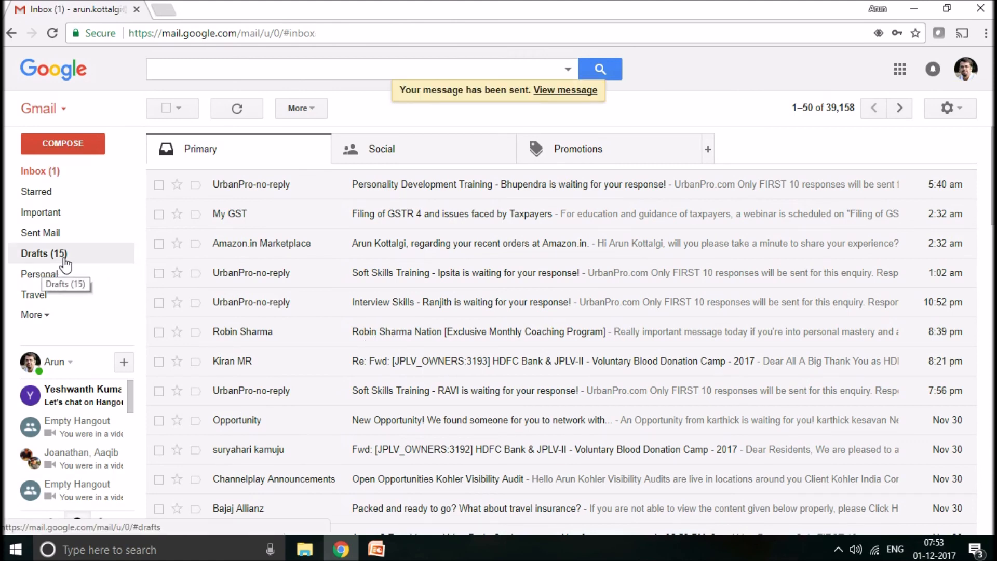
# - Check the sent message in Sent Mail, read its received copy, and return to the inbox by way of the Starred messages
pyautogui.click(55, 236)
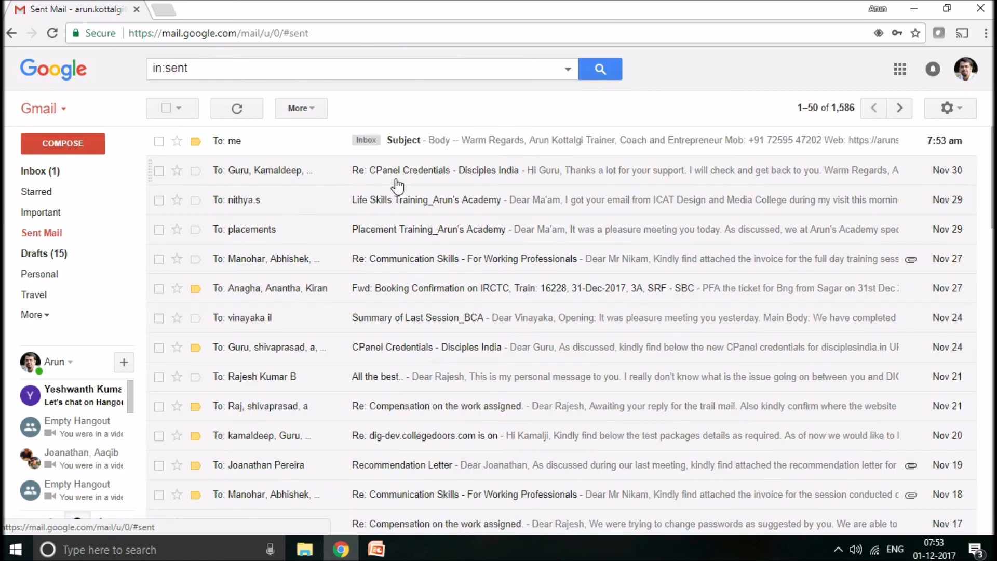
pyautogui.click(65, 173)
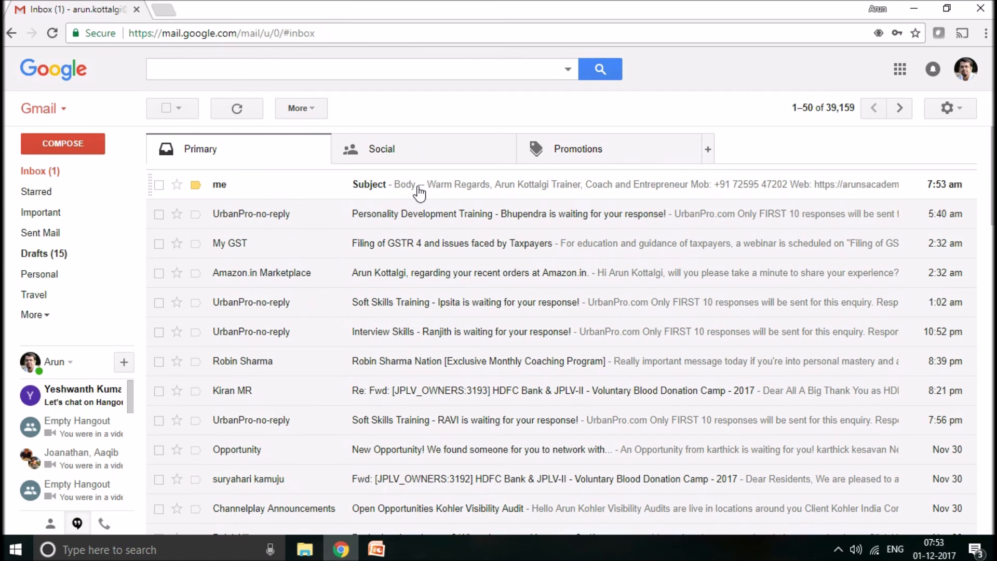
pyautogui.click(419, 189)
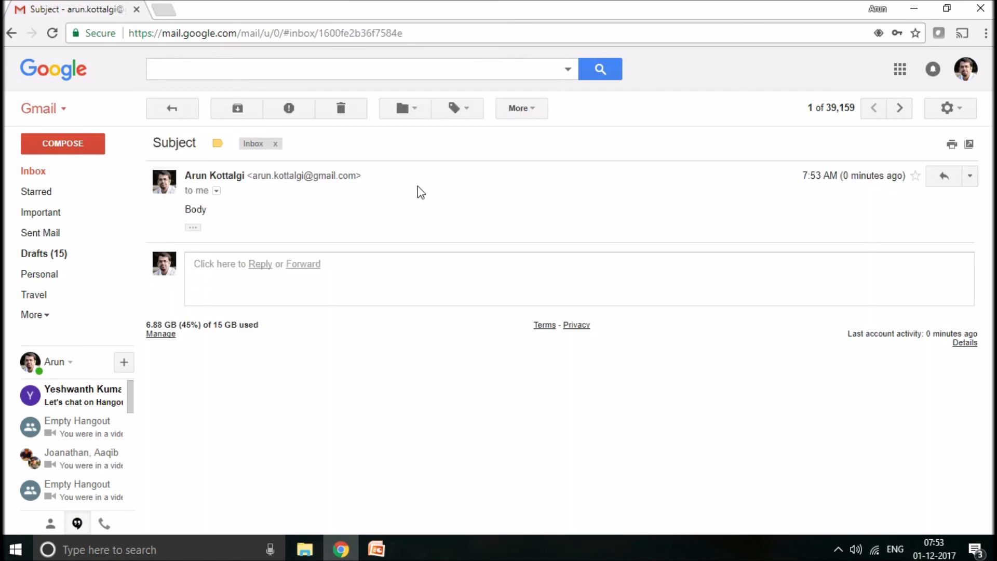
pyautogui.click(78, 190)
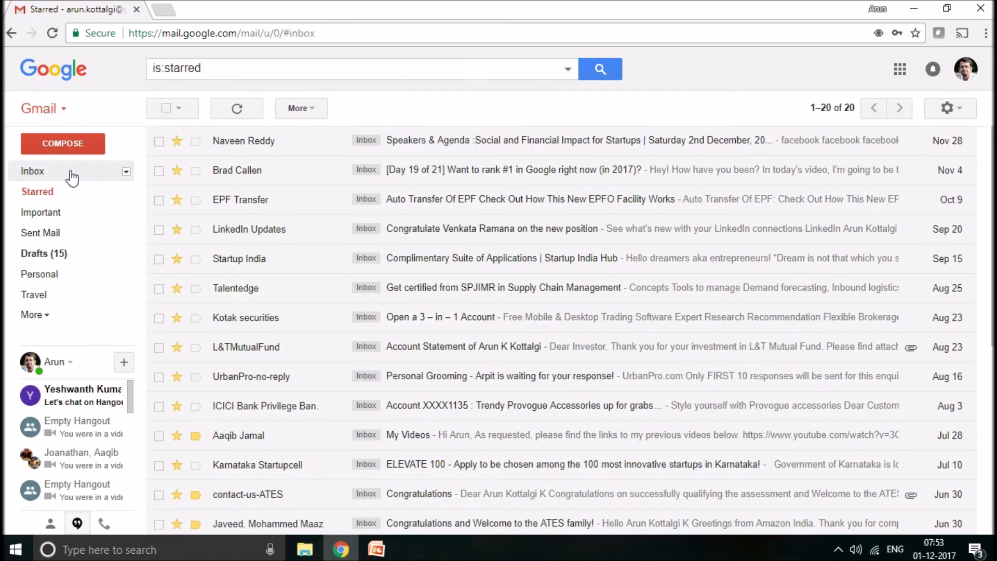
pyautogui.click(71, 172)
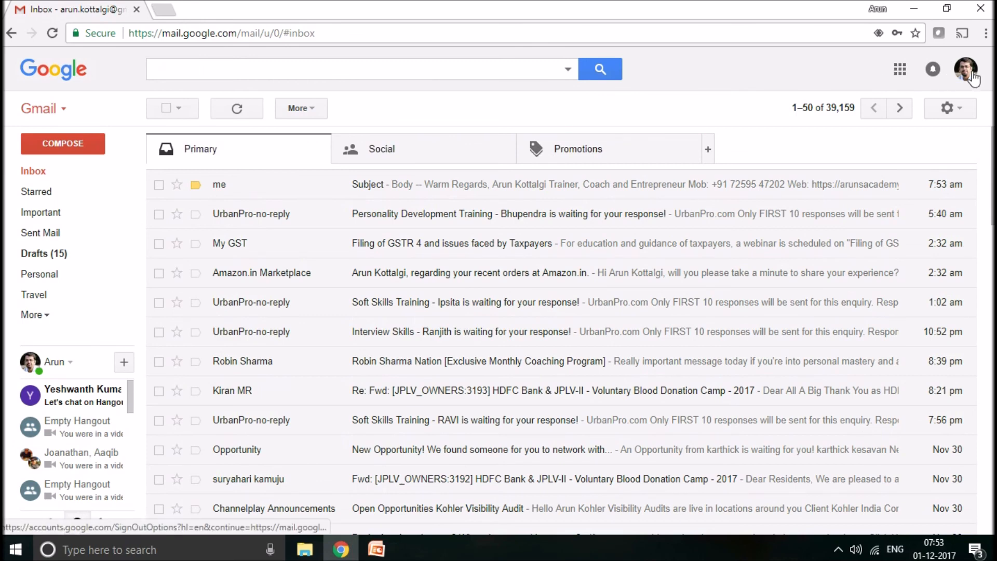
# - Look over the quick mail options and the Google account details with its sign-out option
pyautogui.click(960, 112)
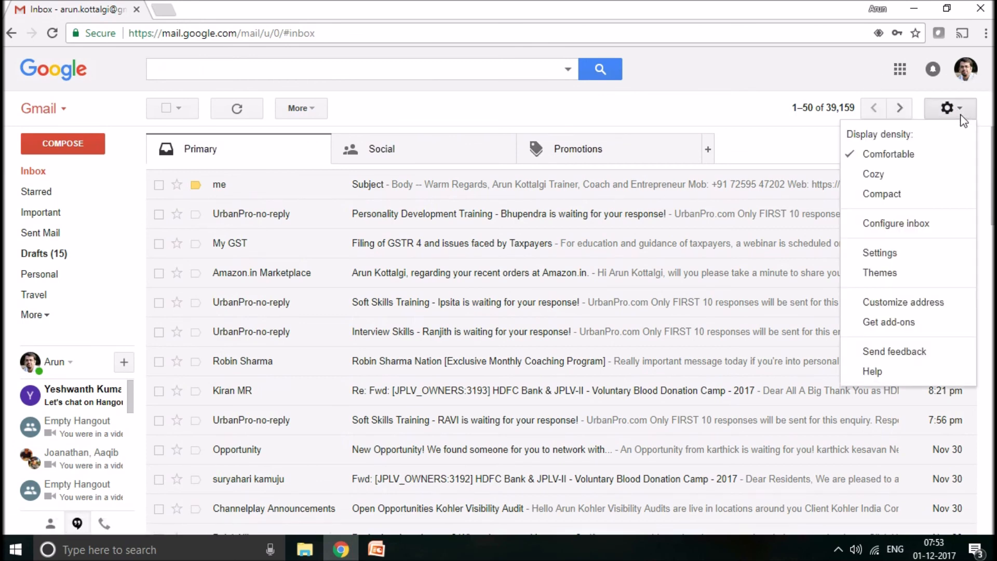
pyautogui.click(963, 118)
pyautogui.click(963, 83)
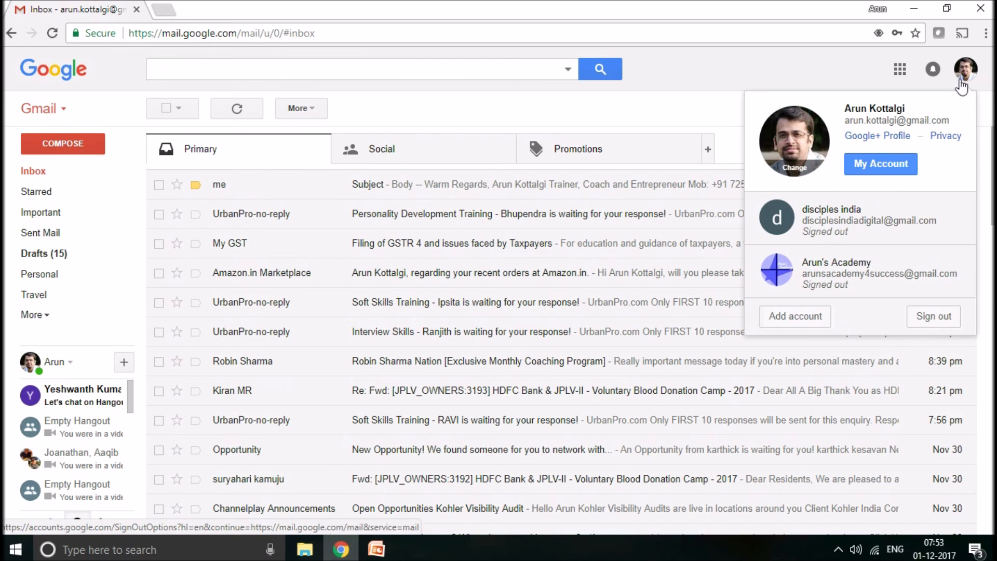
pyautogui.click(815, 58)
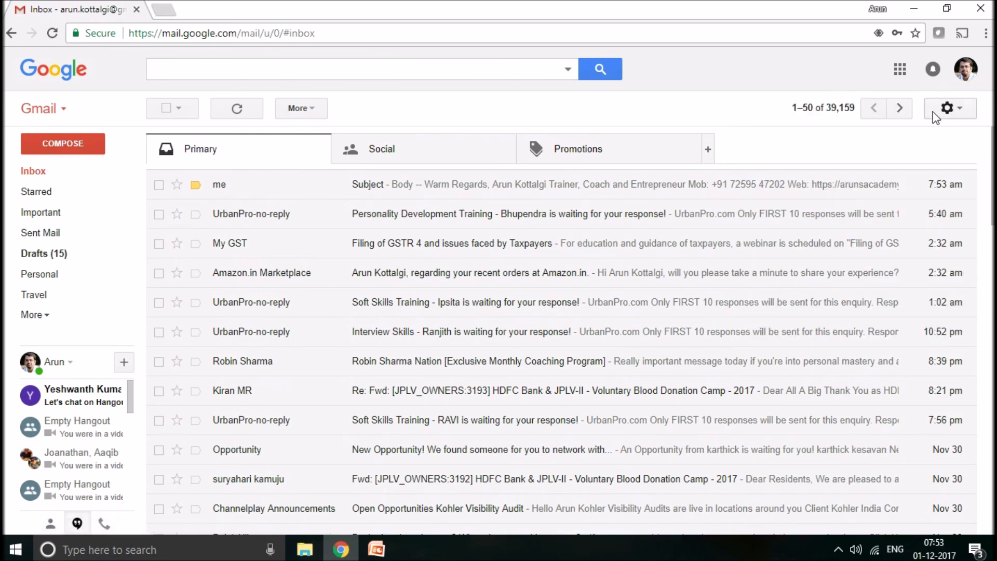
# - Look through the General settings of the mailbox and return to the inbox
pyautogui.click(952, 117)
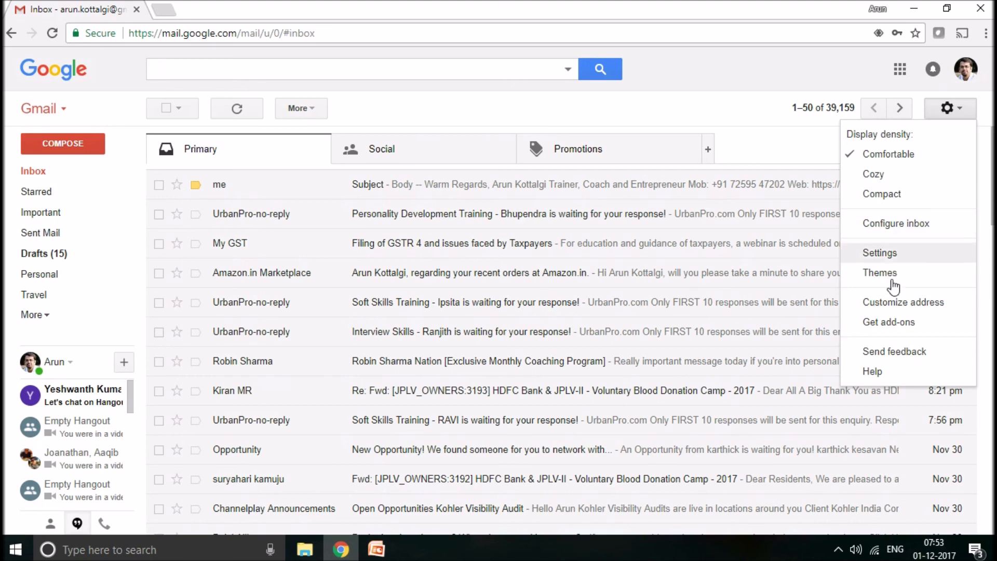
pyautogui.click(880, 253)
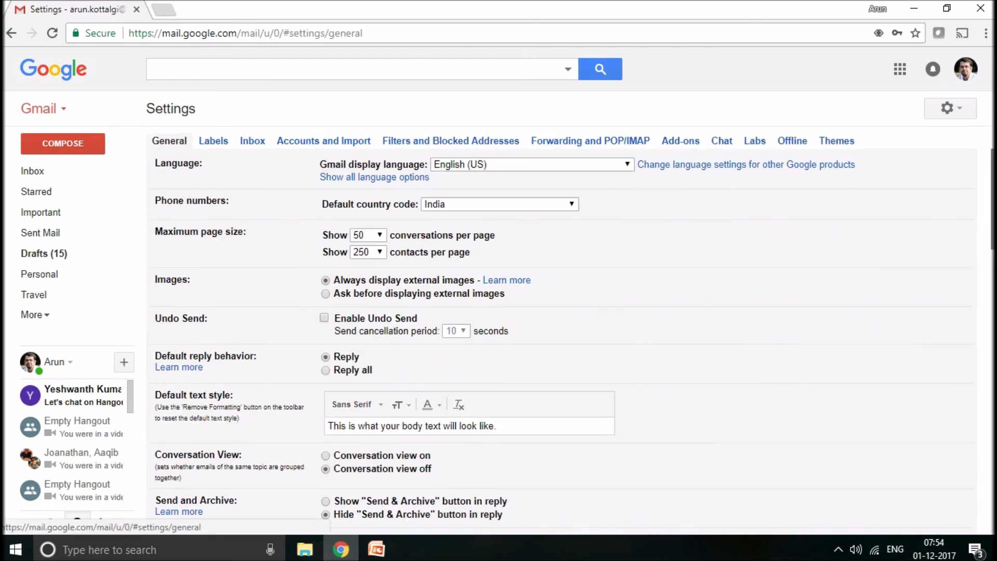
pyautogui.scroll(-3, 498, 332)
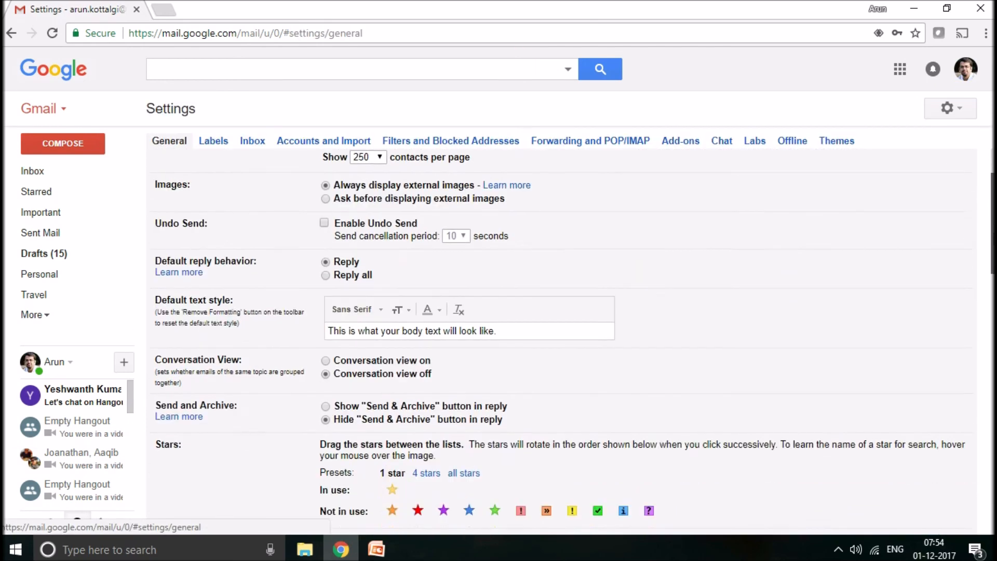
pyautogui.scroll(-4, 571, 337)
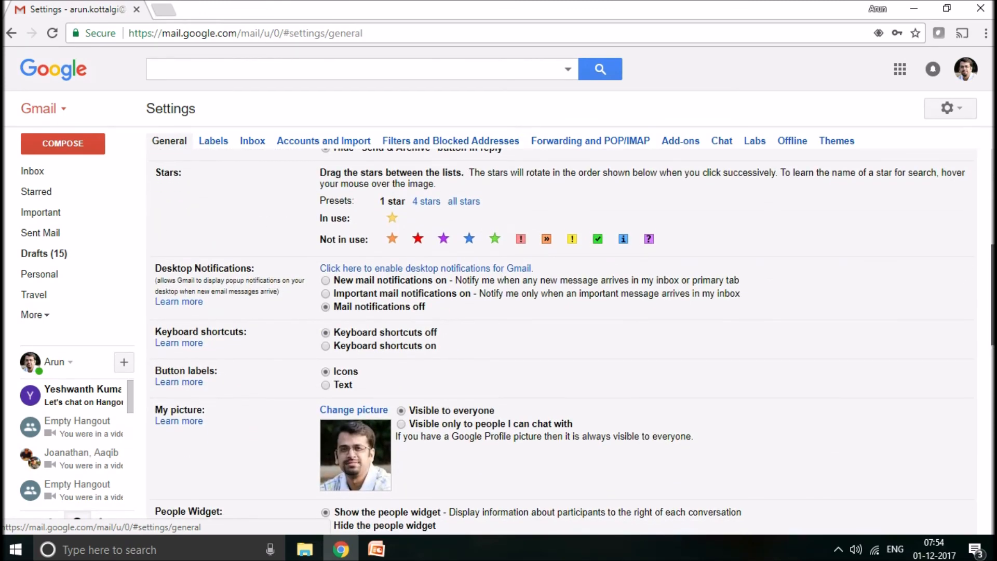
pyautogui.scroll(-3, 560, 342)
pyautogui.scroll(-1, 560, 342)
pyautogui.scroll(10, 560, 342)
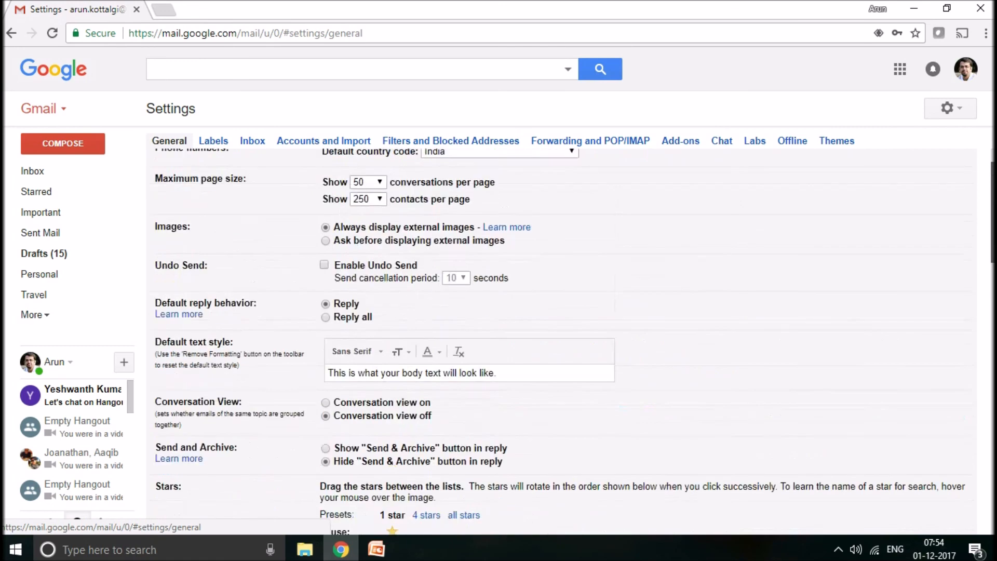
pyautogui.click(39, 173)
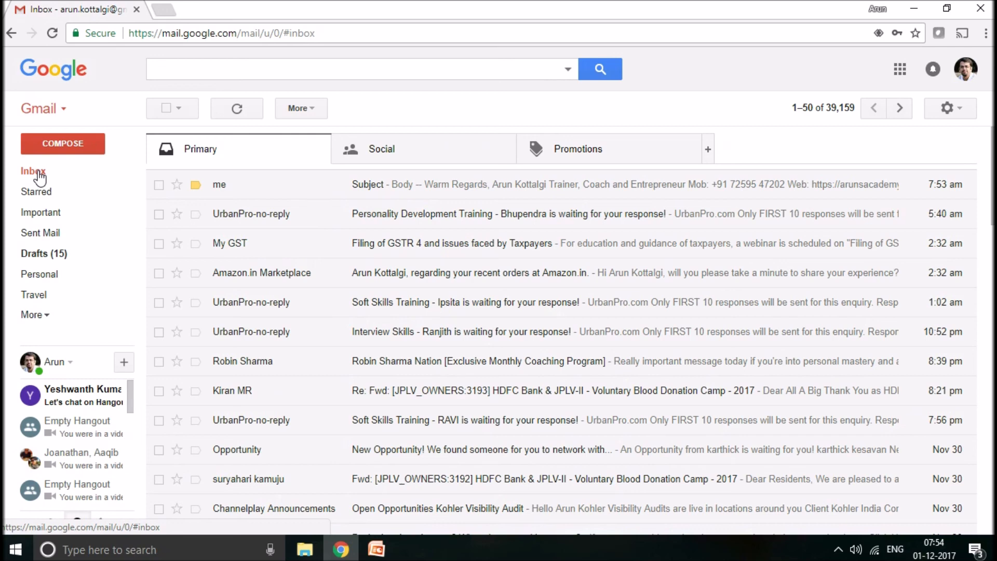
pyautogui.click(40, 178)
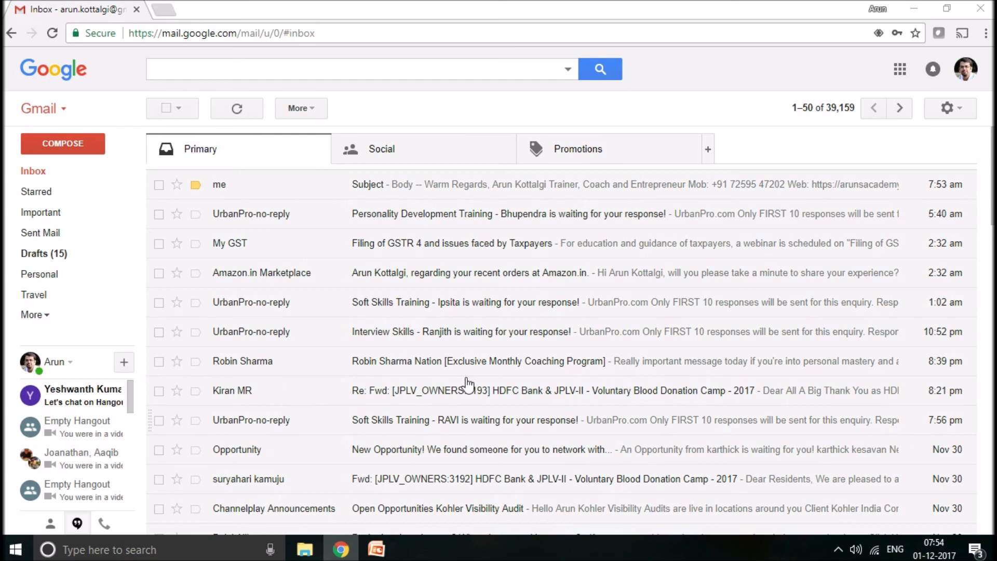
# - Check the storage usage shown below the inbox messages and go back to the newest messages
pyautogui.click(212, 33)
pyautogui.click(379, 33)
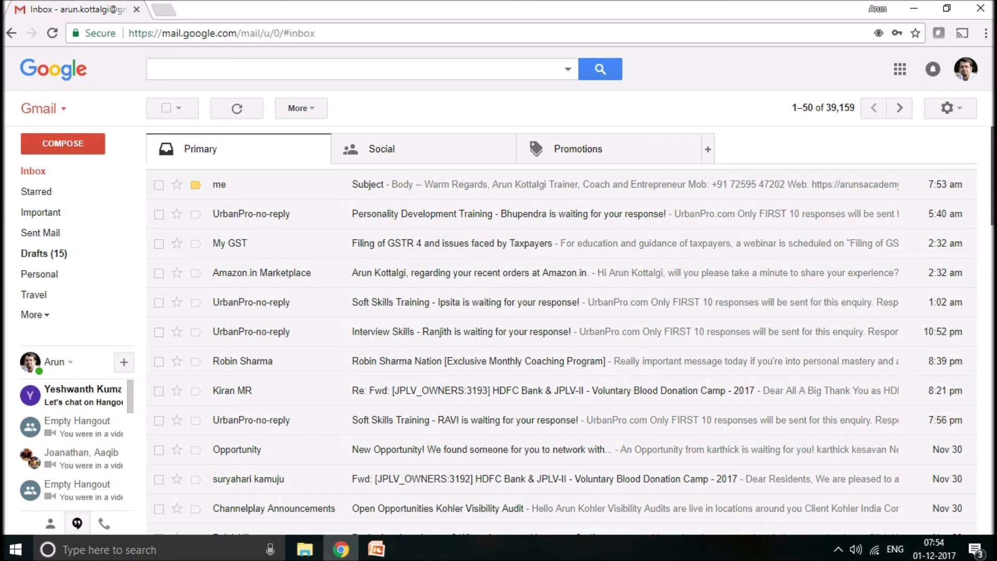
pyautogui.scroll(-20, 572, 332)
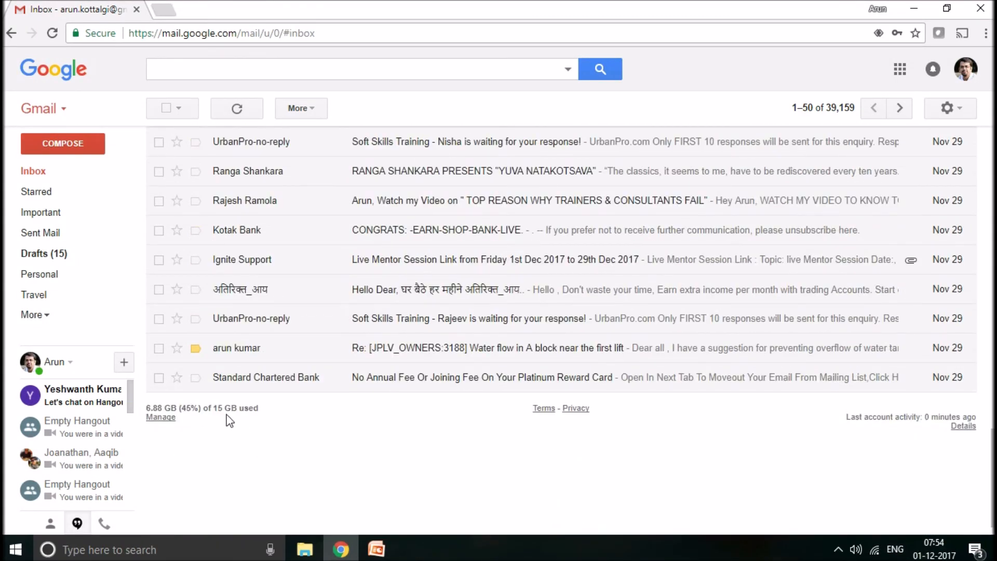
pyautogui.moveTo(213, 408); pyautogui.dragTo(260, 409)
pyautogui.click(278, 414)
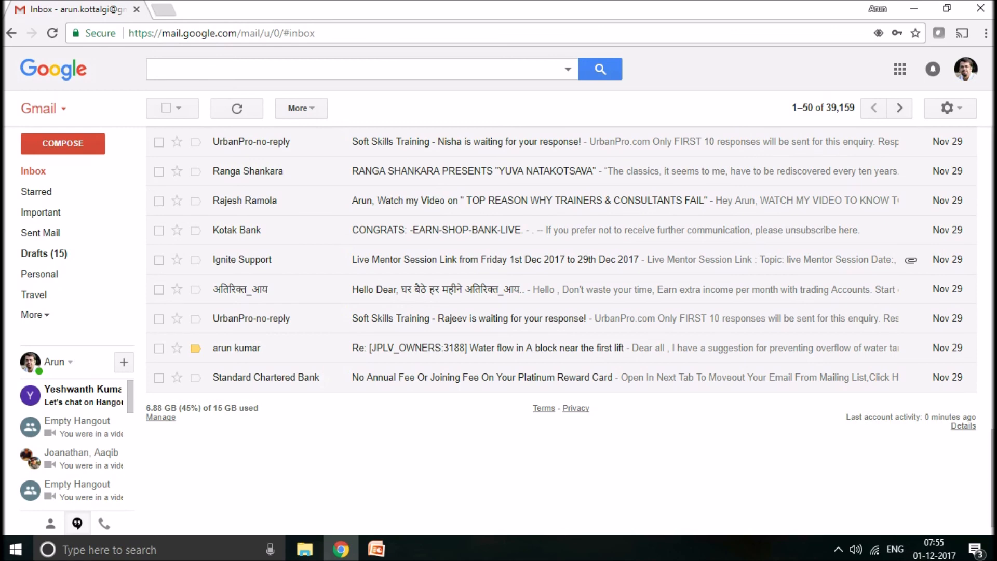
pyautogui.moveTo(993, 457); pyautogui.dragTo(993, 156)
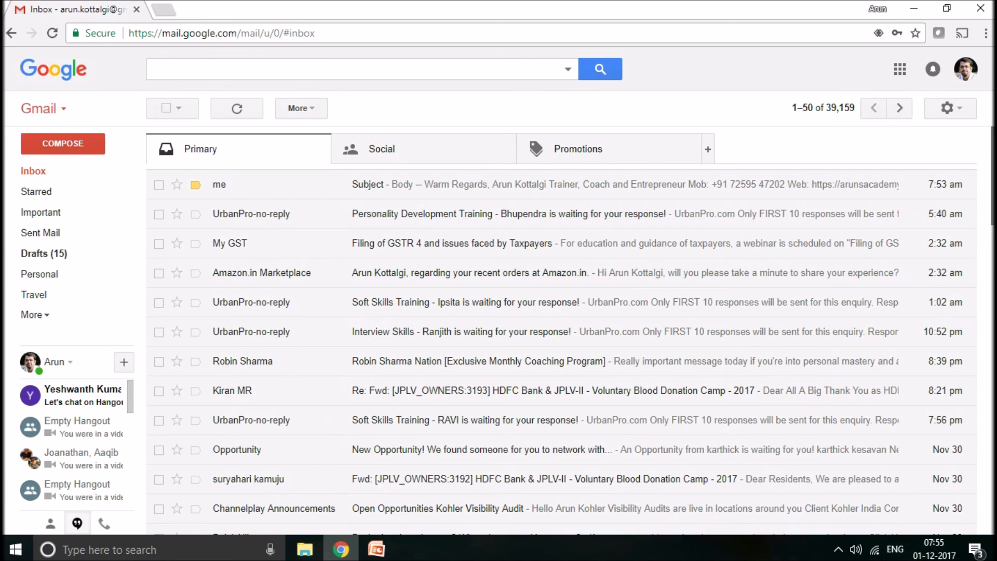
# - Minimize the browser, search Windows for "outlook", launch Microsoft Office Outlook 2007 and show its Inbox
pyautogui.click(913, 9)
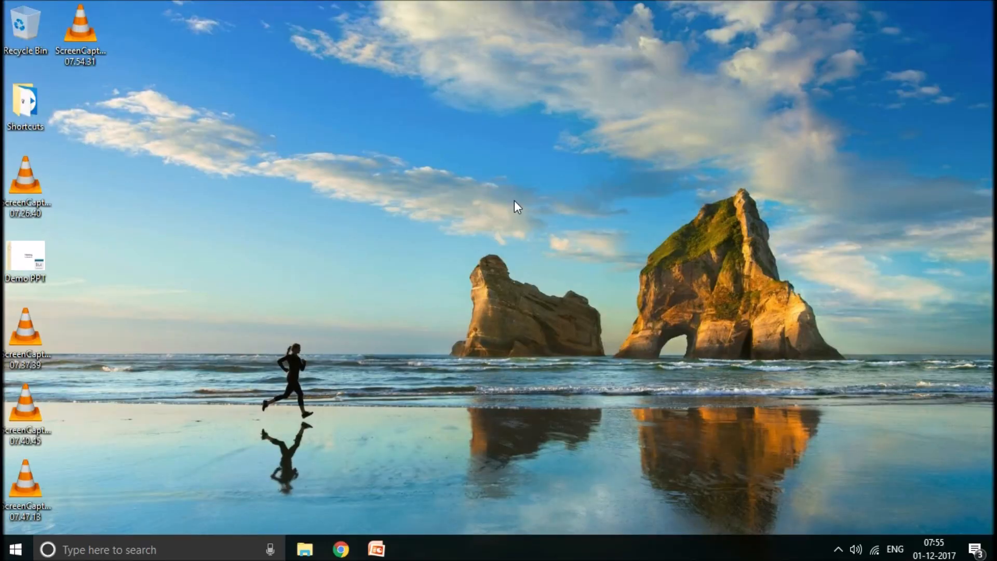
pyautogui.click(101, 549)
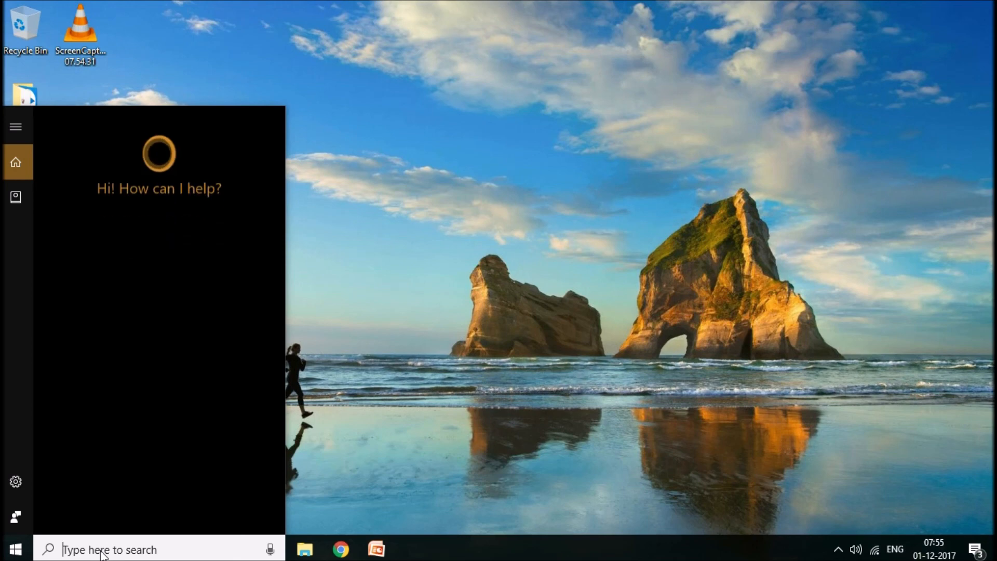
pyautogui.write('o')
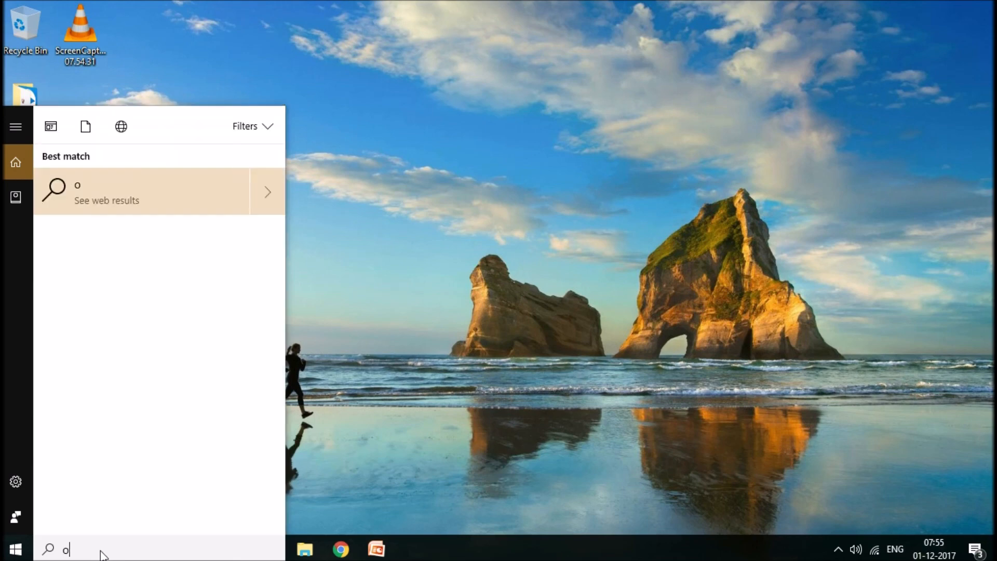
pyautogui.write('utlook')
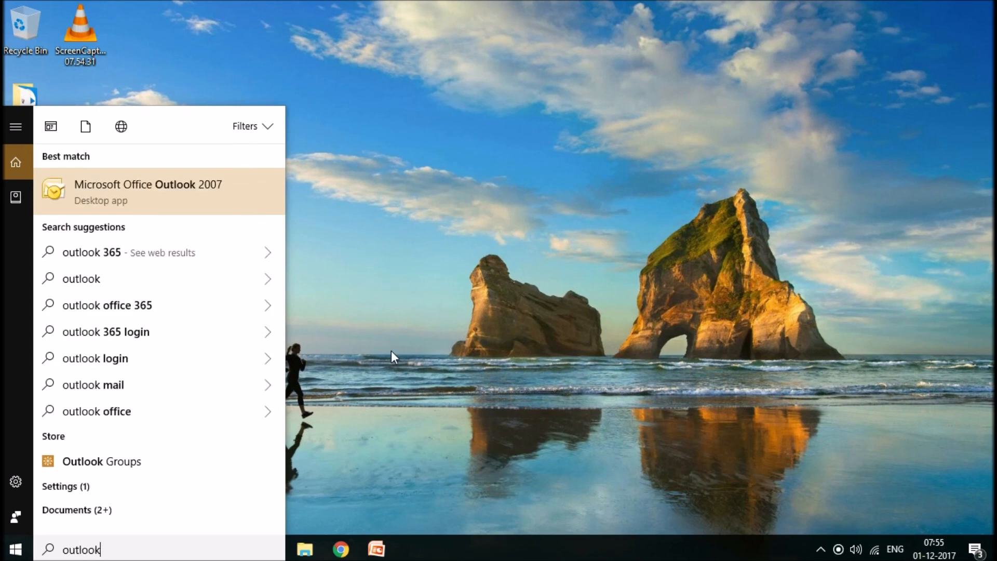
pyautogui.click(131, 196)
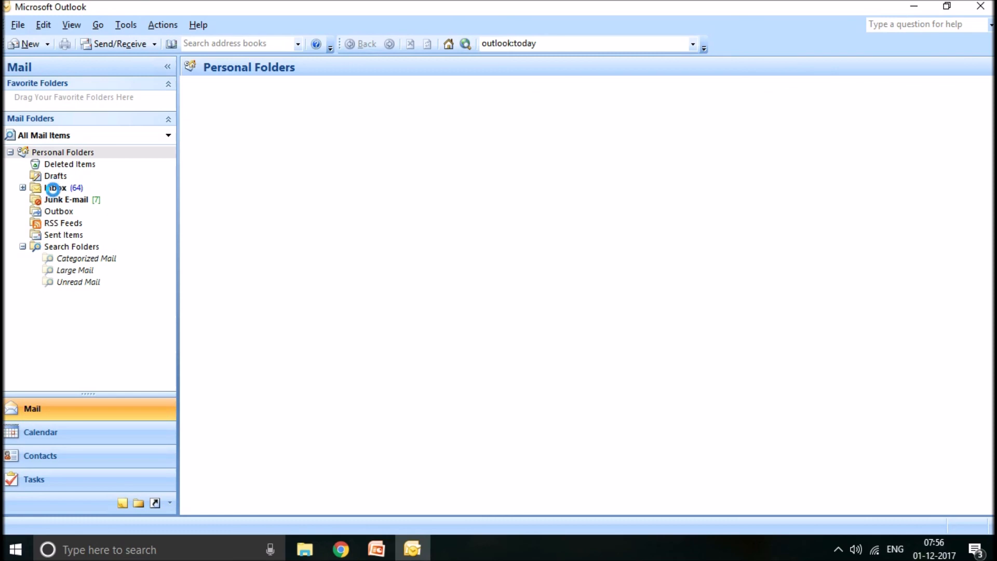
pyautogui.click(52, 189)
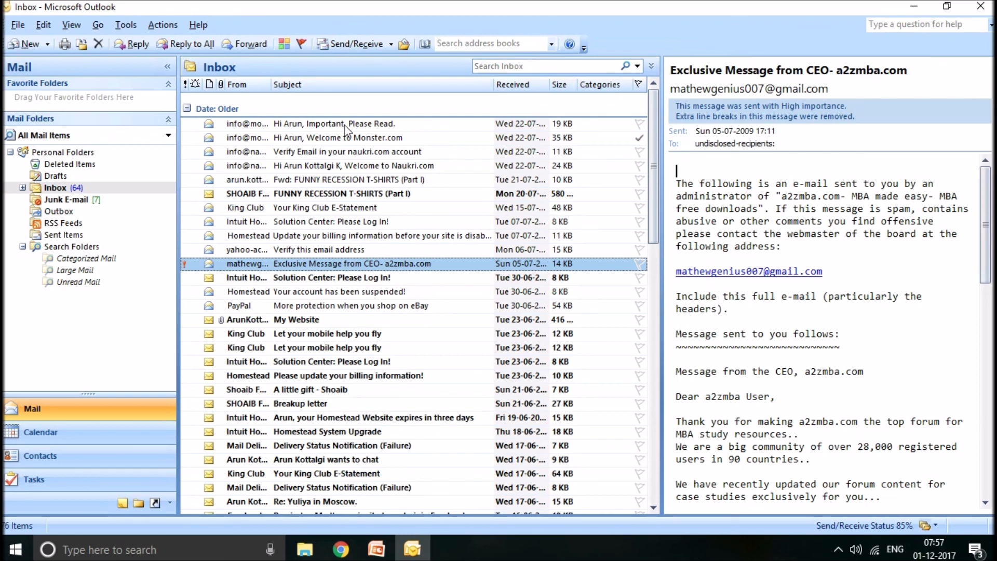
# - Preview the topmost Inbox message from Monster and dismiss the network password request
pyautogui.click(345, 124)
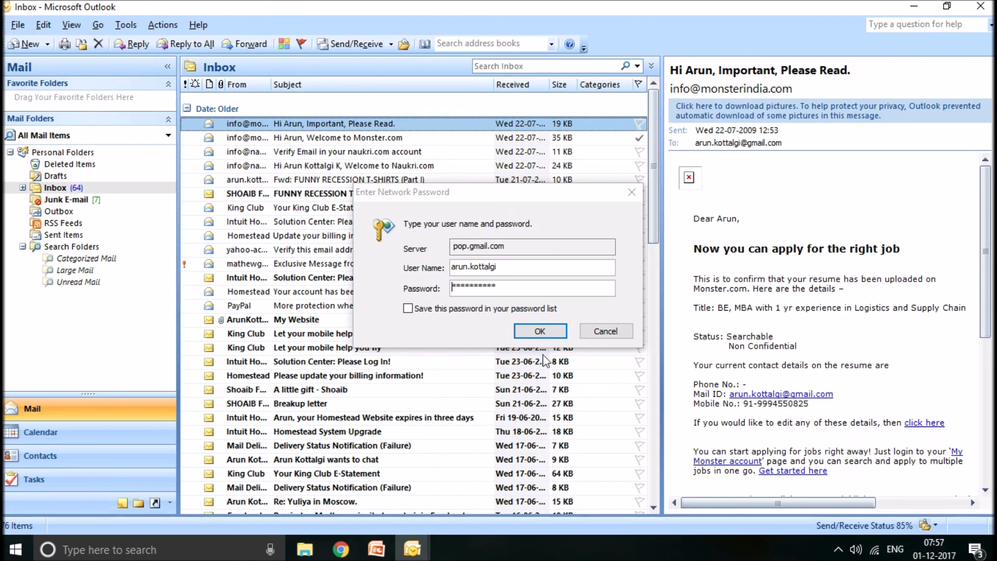
pyautogui.click(607, 331)
pyautogui.click(606, 331)
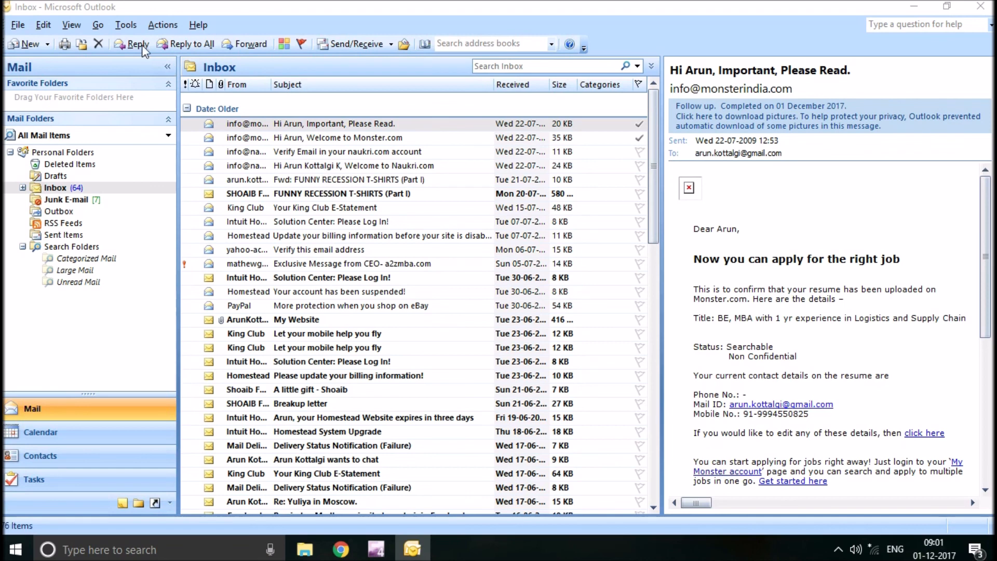
# - Bring up the e-mail account settings and select the existing POP/SMTP account
pyautogui.click(130, 32)
pyautogui.click(130, 29)
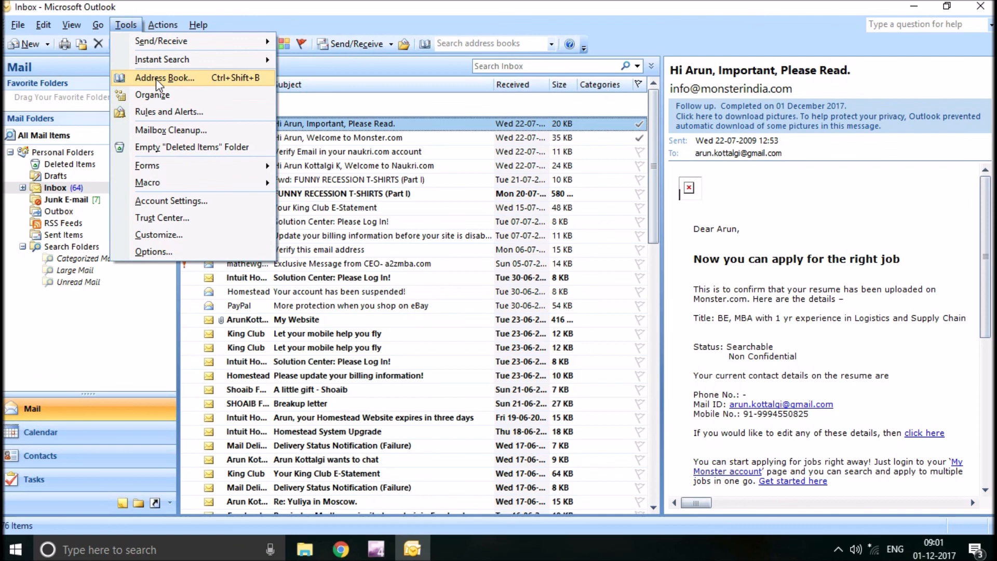
pyautogui.click(166, 201)
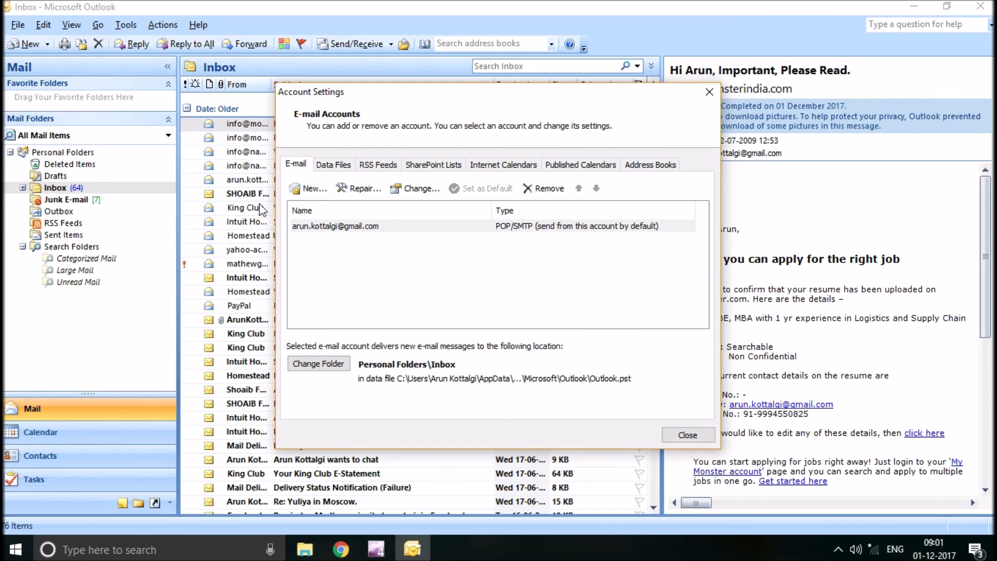
pyautogui.click(365, 234)
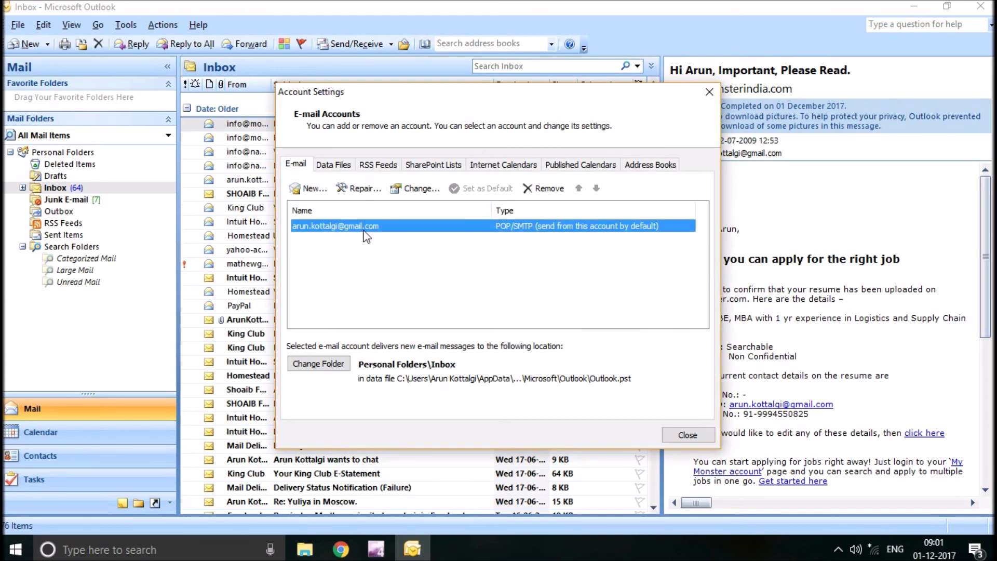
# - Look through the new e-mail account setup for Microsoft Exchange, POP3, IMAP, or HTTP, including its name, address and password fields, and leave the account settings
pyautogui.click(314, 190)
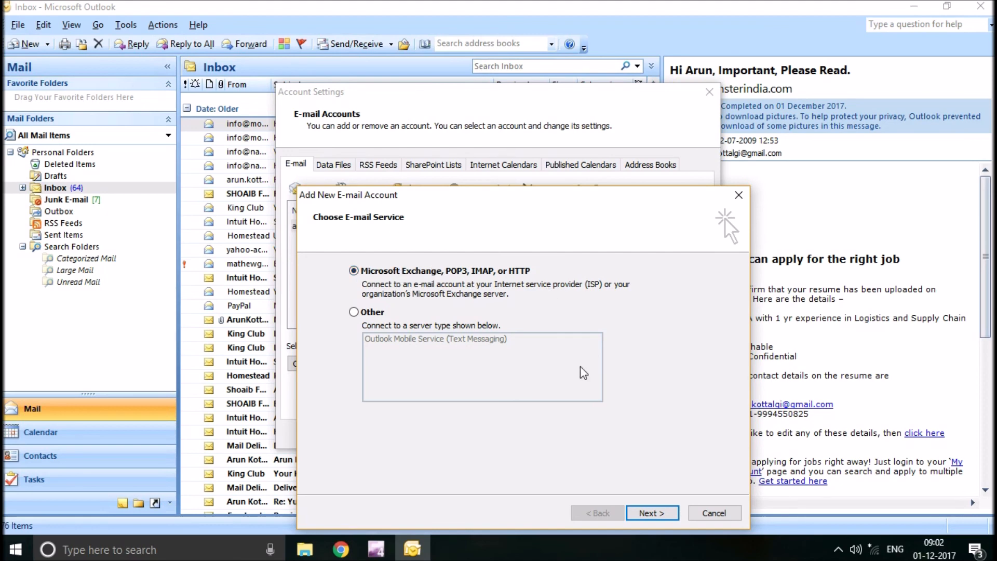
pyautogui.click(647, 514)
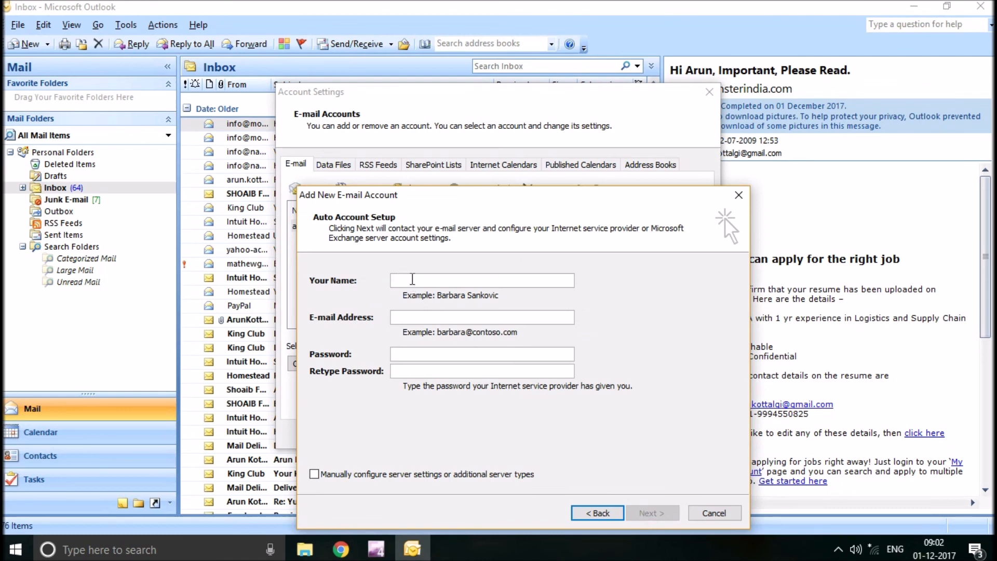
pyautogui.click(422, 317)
pyautogui.click(408, 354)
pyautogui.click(404, 374)
pyautogui.click(738, 196)
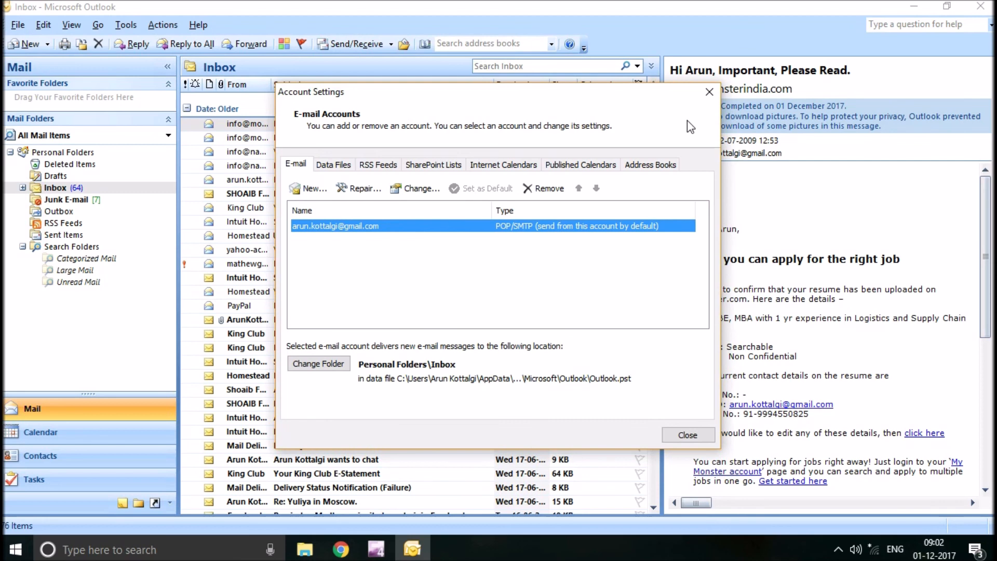
pyautogui.click(713, 97)
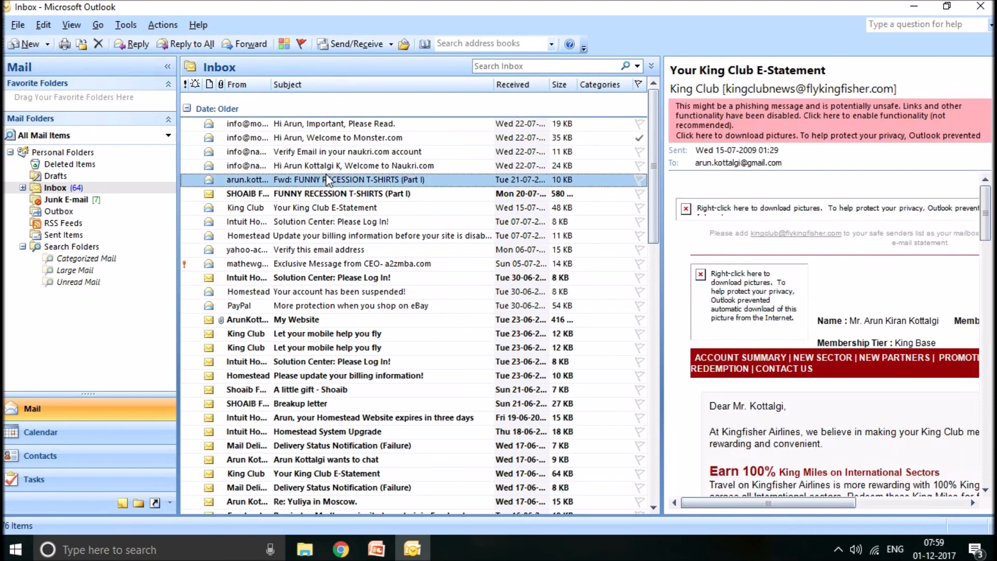
# - Preview the forwarded FUNNY RECESSION T-SHIRTS message and try to send and receive mail, cancelling the password request
pyautogui.click(327, 179)
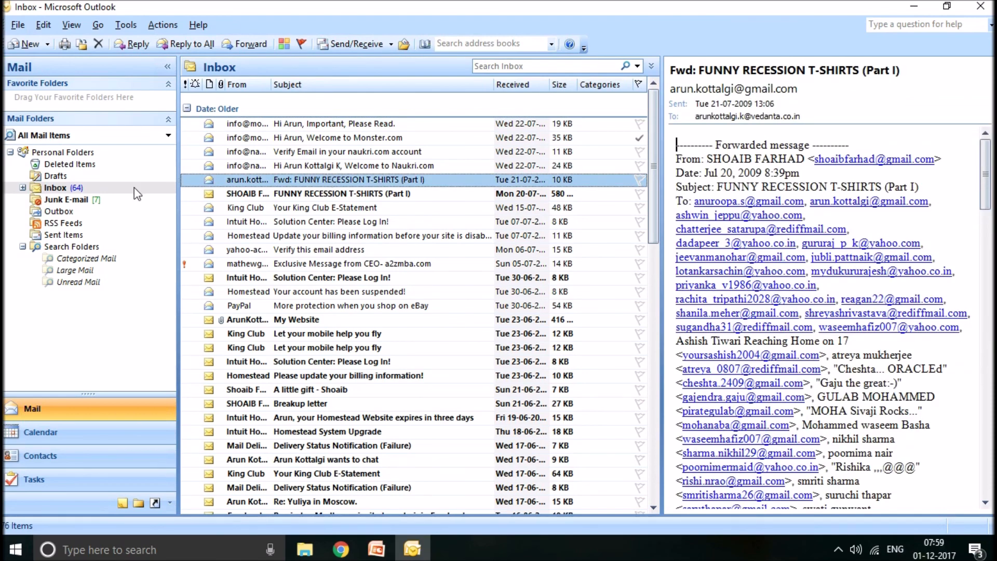
pyautogui.click(365, 39)
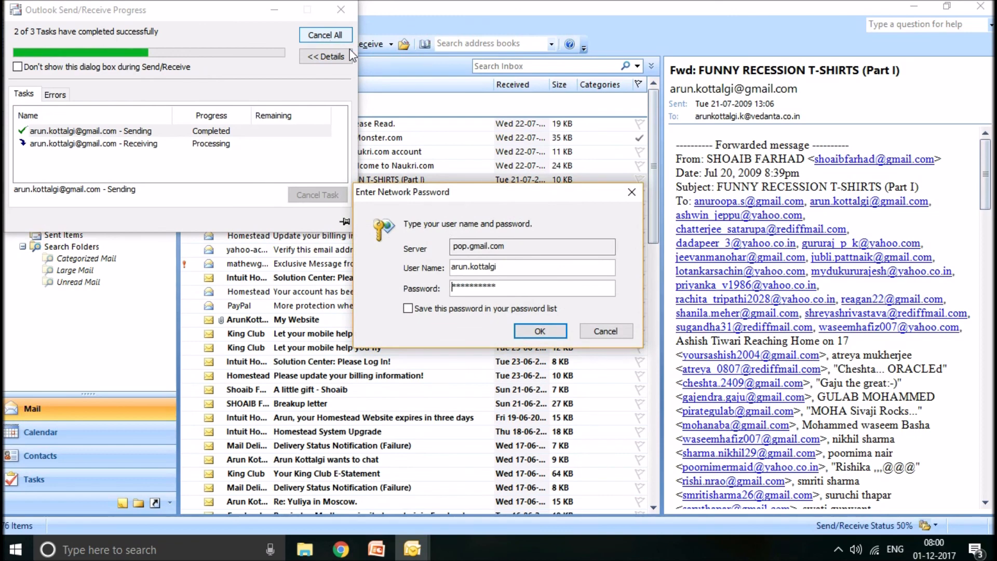
pyautogui.click(616, 332)
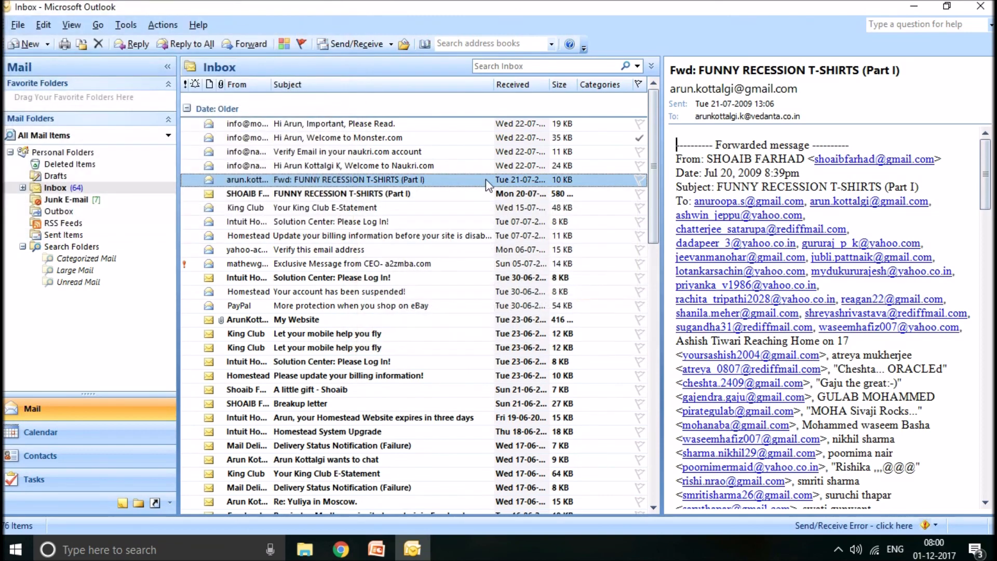
# - Preview the naukri.com email verification message and flag the topmost Inbox message for follow-up
pyautogui.click(370, 210)
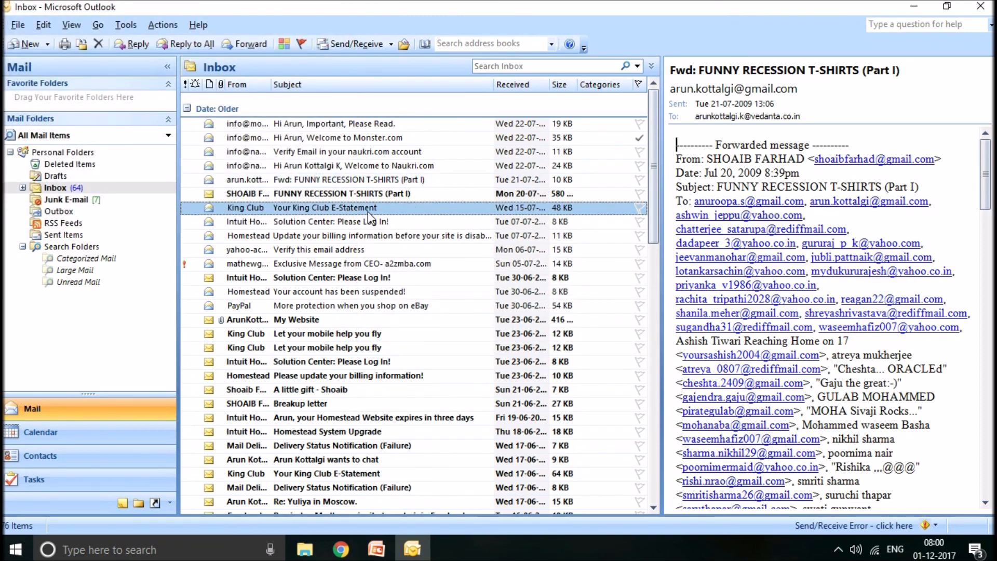
pyautogui.click(347, 151)
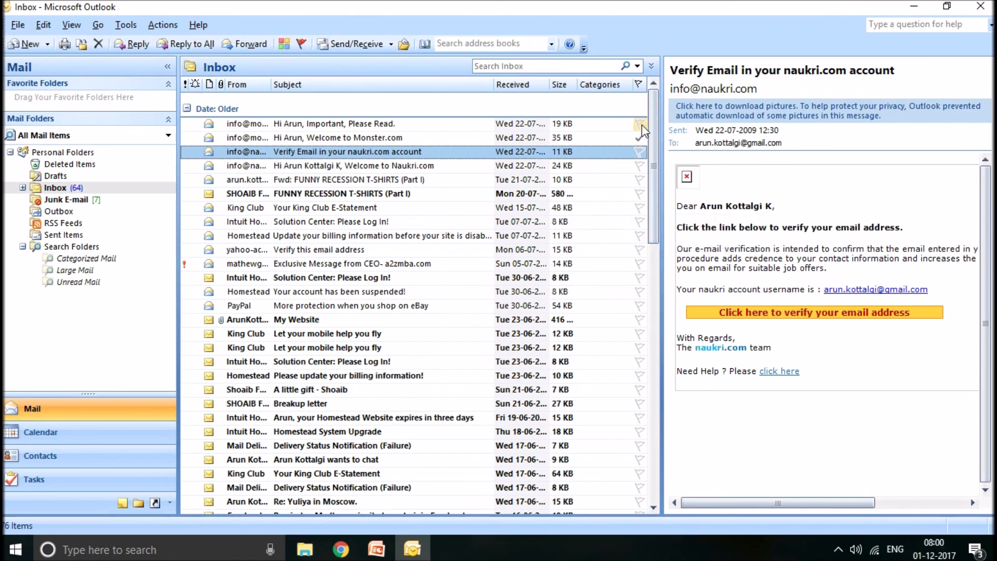
pyautogui.click(642, 125)
pyautogui.click(641, 125)
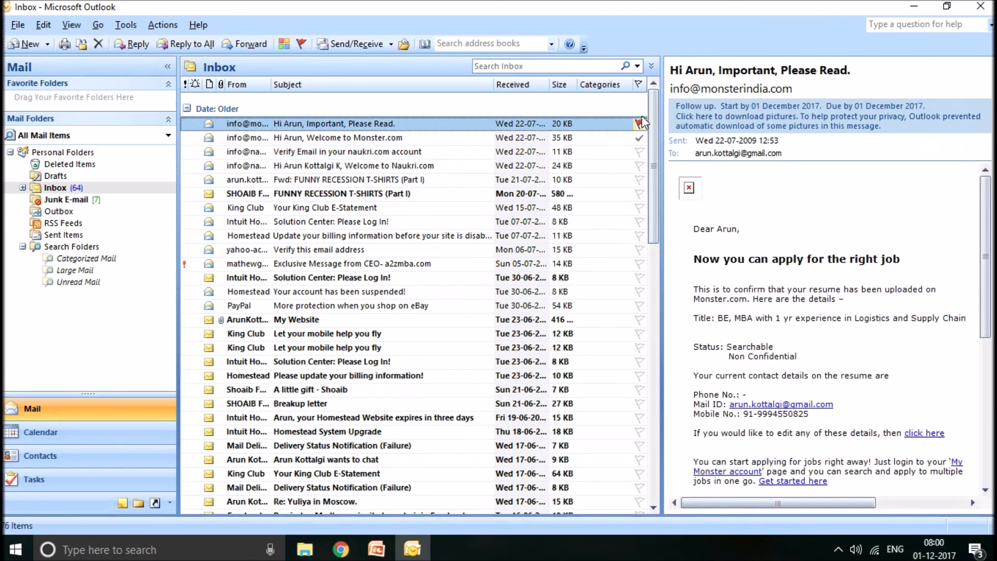
# - Sort the Inbox by flag status and back by received date, and mark the topmost message's follow-up as complete
pyautogui.click(639, 87)
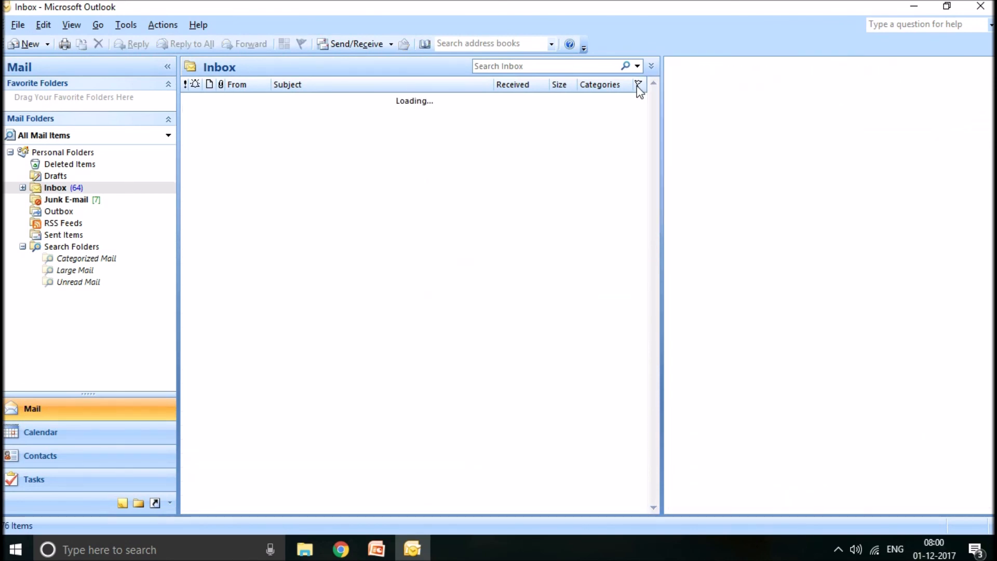
pyautogui.click(638, 85)
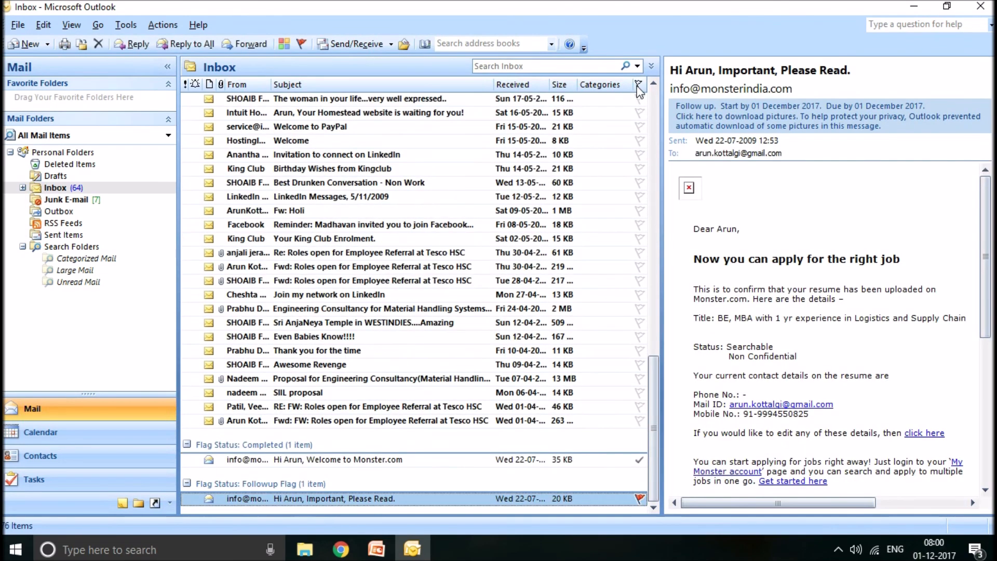
pyautogui.click(517, 85)
pyautogui.click(640, 124)
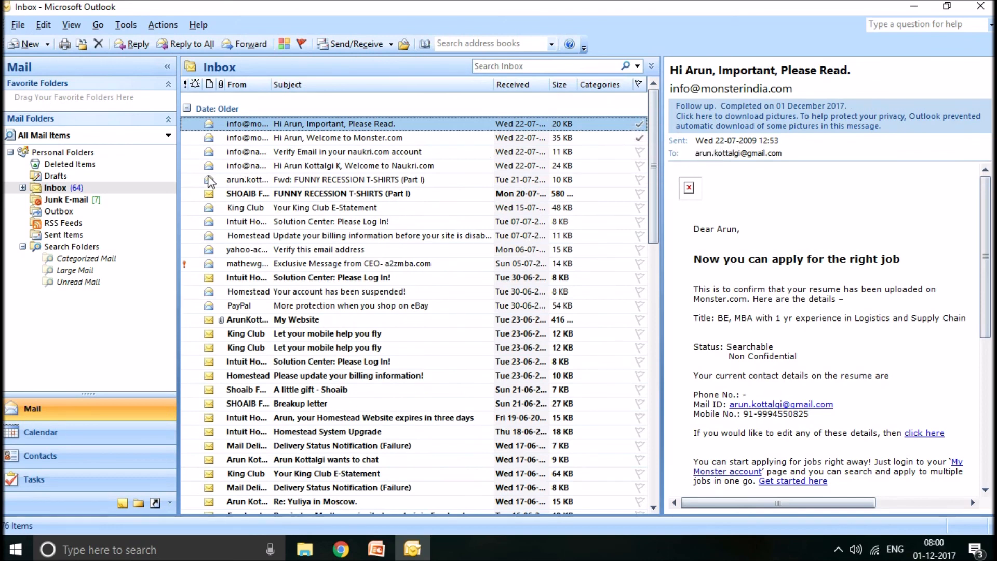
# - Open a new blank message, look over its recipient, subject and signature areas, and close it without sending
pyautogui.click(26, 47)
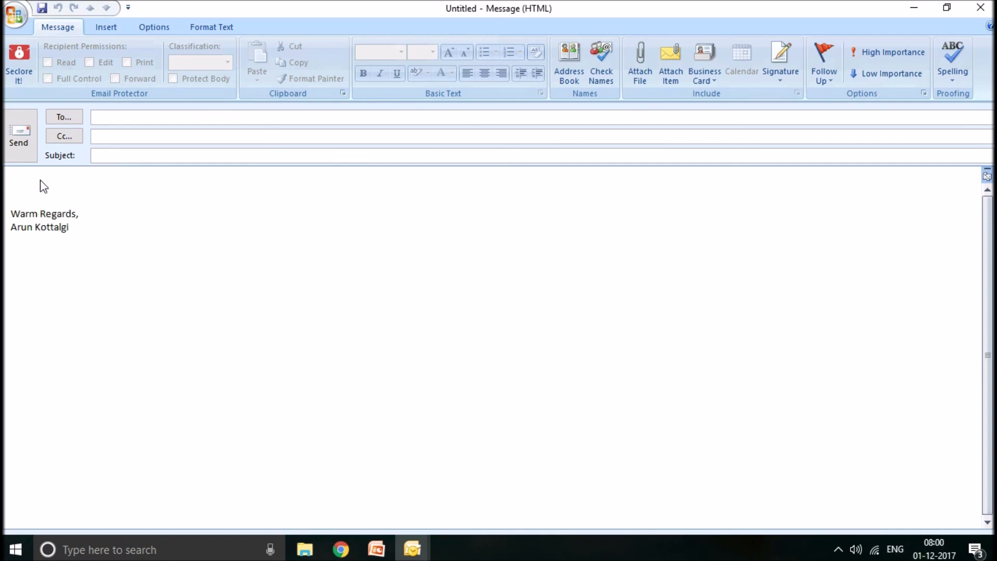
pyautogui.click(374, 116)
pyautogui.click(982, 11)
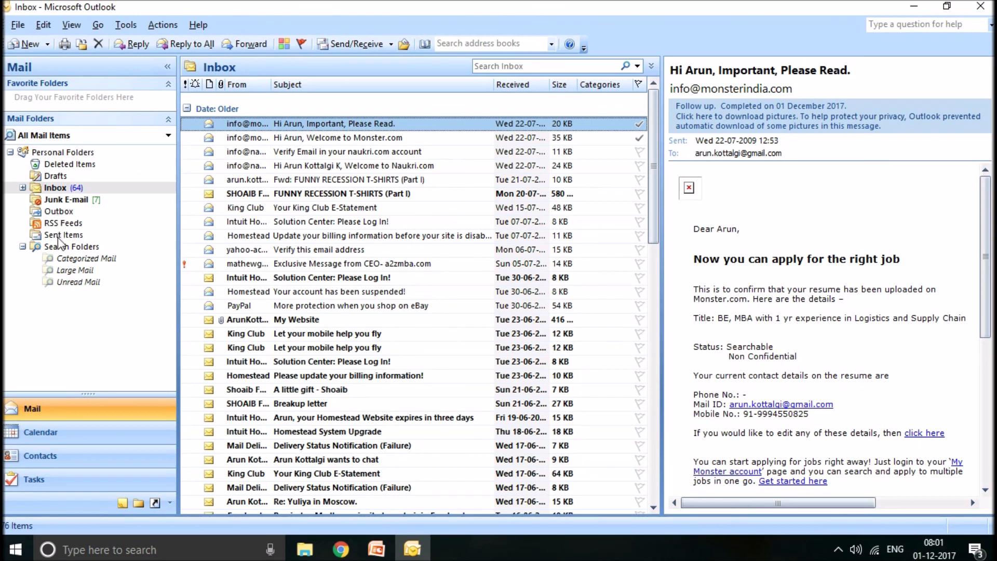
# - View the Sent Items folder and return to the Inbox
pyautogui.click(61, 238)
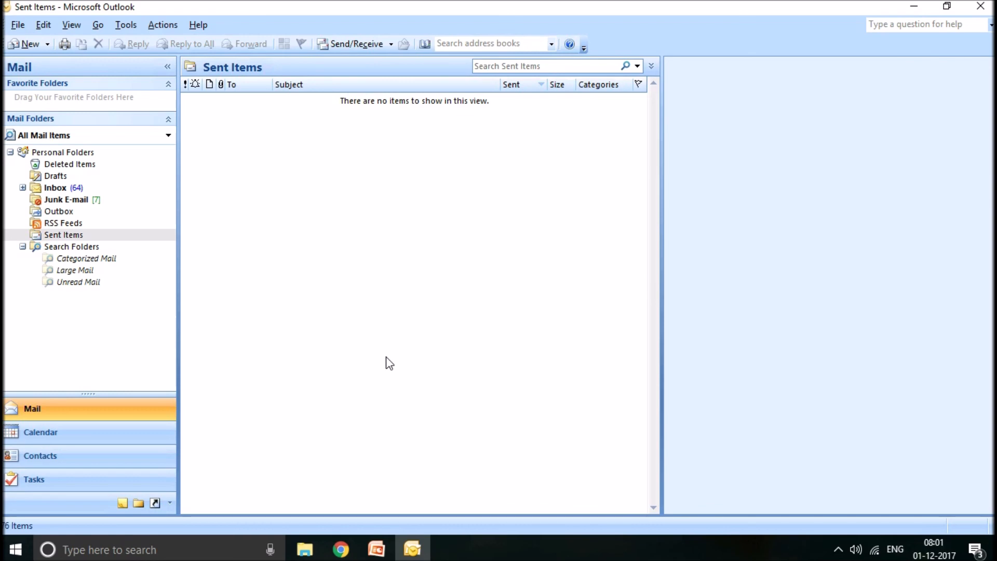
pyautogui.click(53, 192)
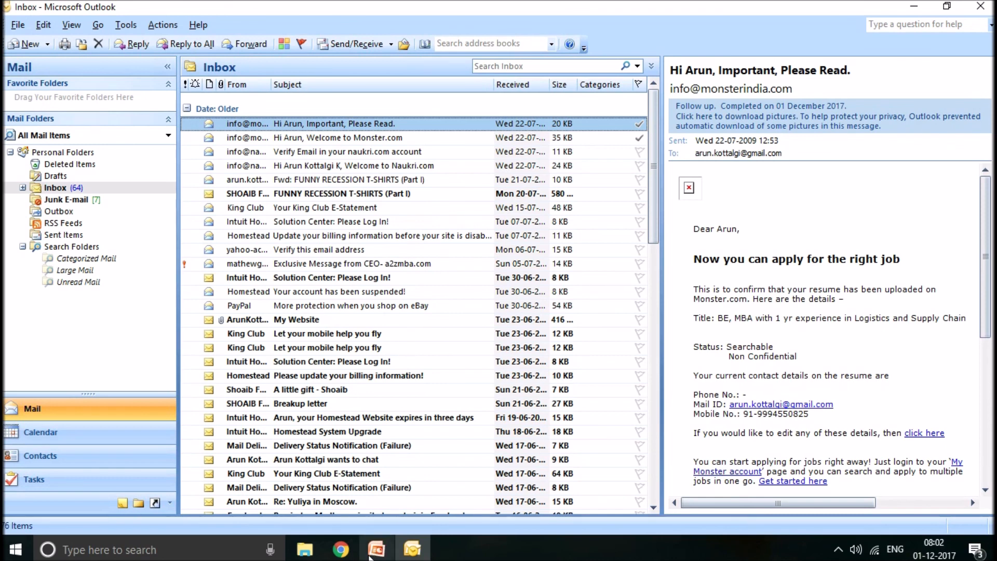
# - Switch to the PowerPoint presentation and start the slide show from the current "Topics for Demo" slide
pyautogui.click(370, 557)
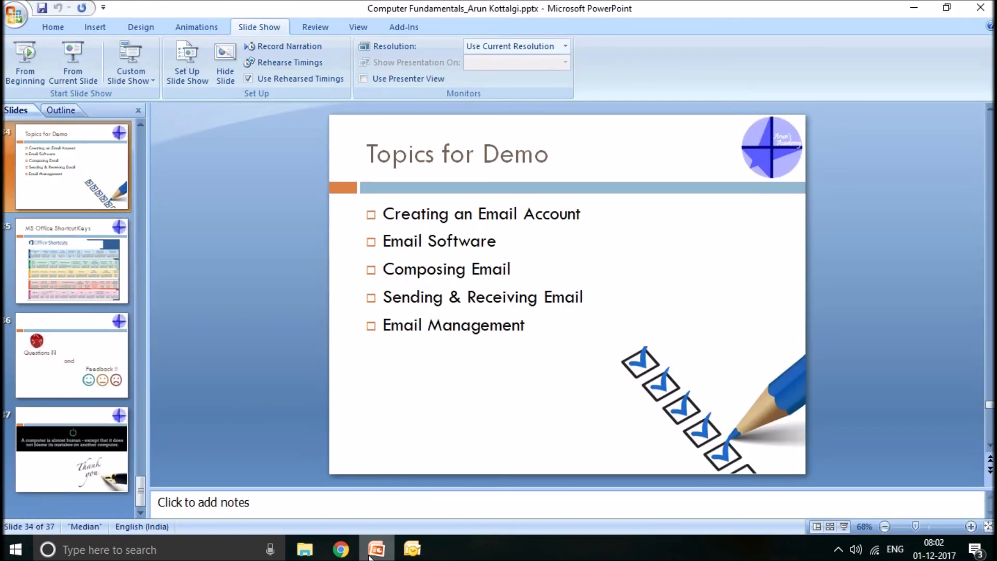
pyautogui.hotkey('shift', 'F5')
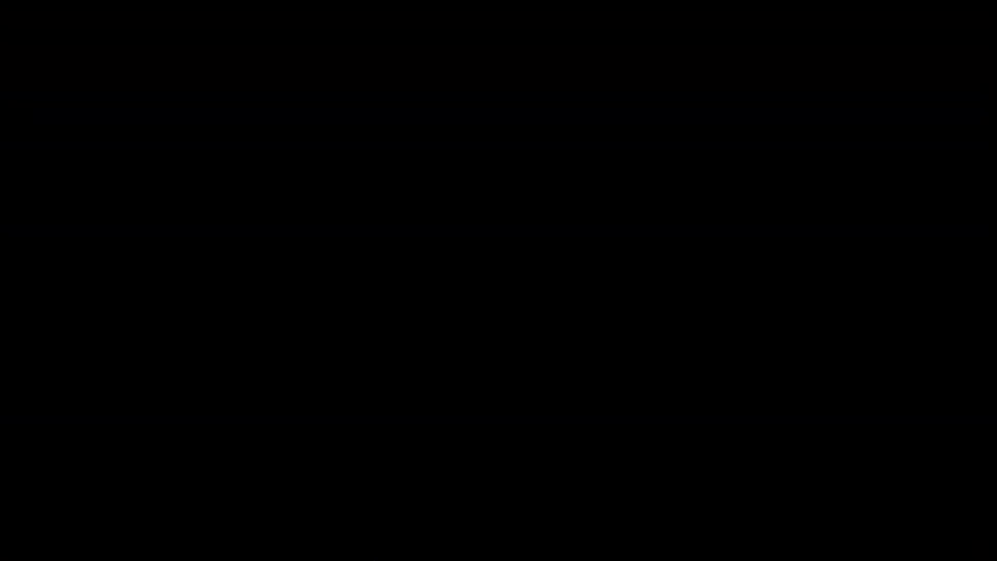